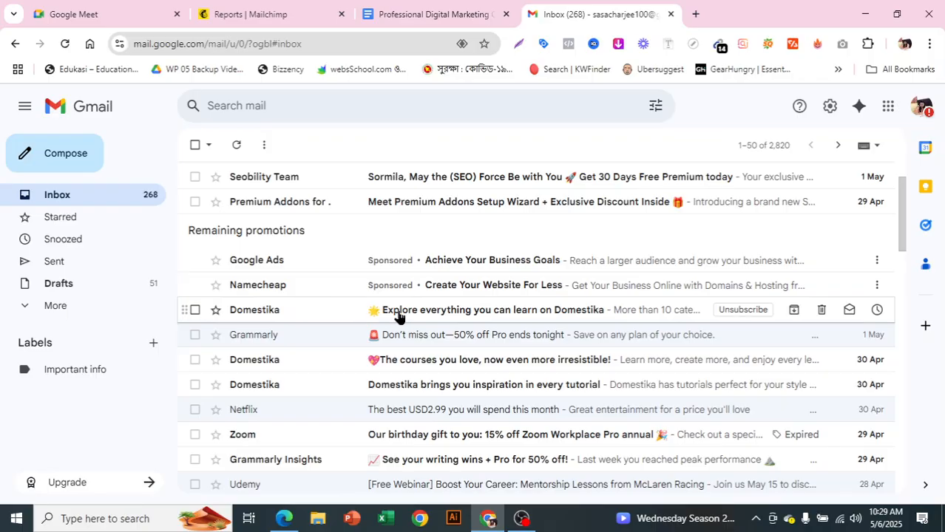
Step: Open the Domestika email "Explore everything you can learn on Domestika" and examine its headline, call-to-action button and category tiles
{"action": "left_click", "coordinate": [442, 315]}
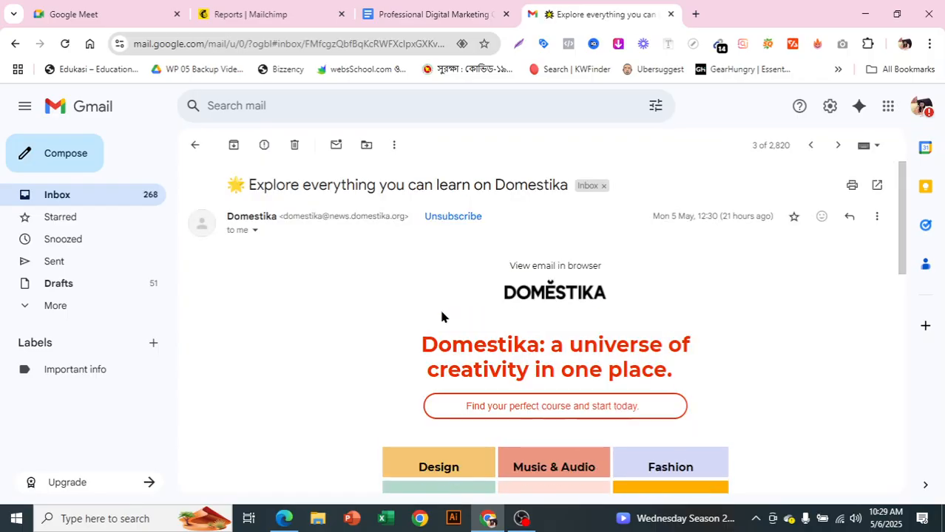
{"action": "scroll", "coordinate": [441, 316], "scroll_direction": "down", "scroll_amount": 1}
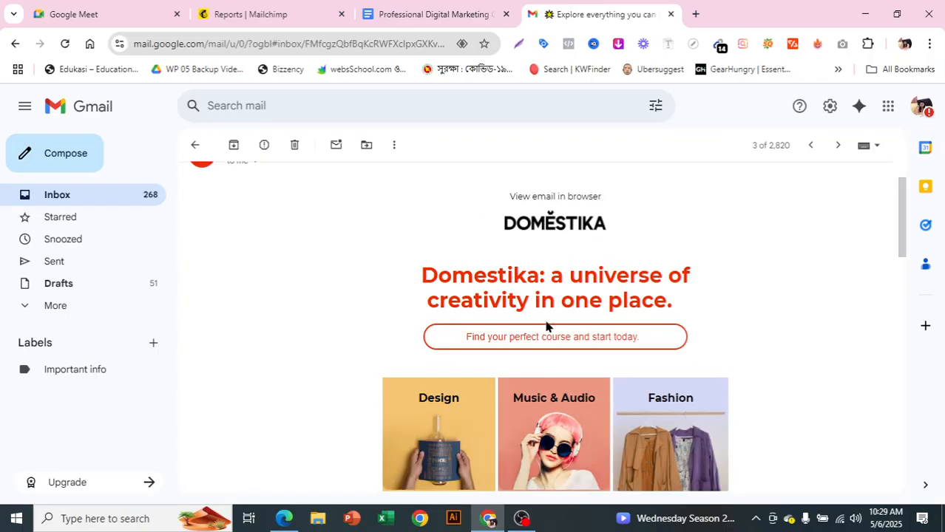
{"action": "scroll", "coordinate": [634, 346], "scroll_direction": "down", "scroll_amount": 1}
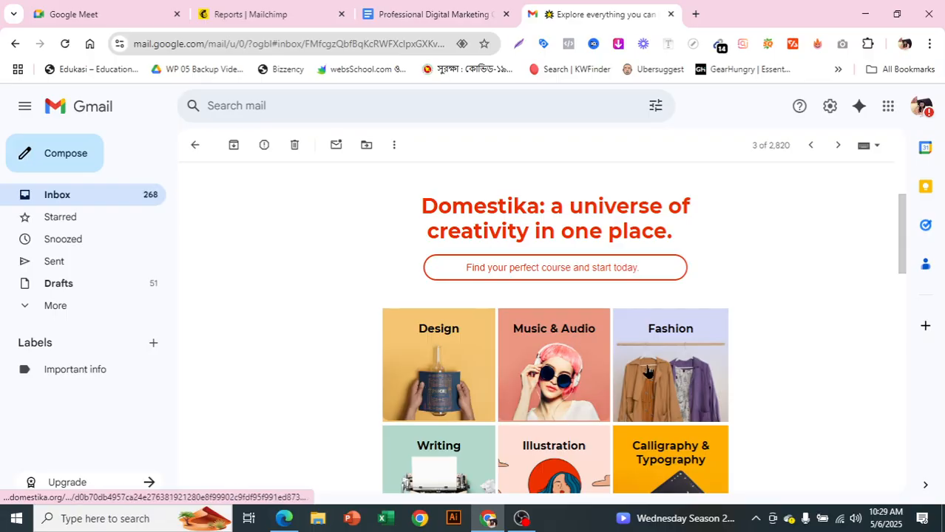
{"action": "left_click_drag", "start_coordinate": [421, 206], "coordinate": [746, 251]}
{"action": "left_click", "coordinate": [746, 251]}
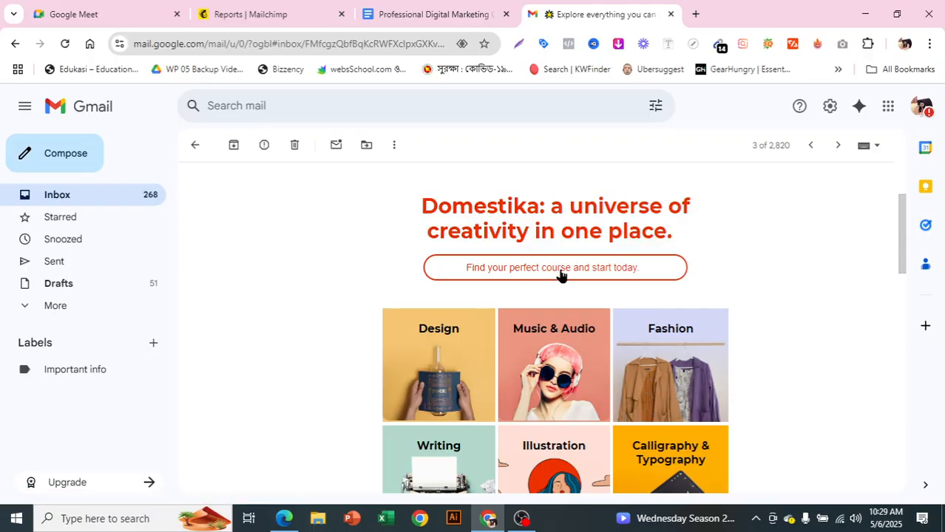
{"action": "scroll", "coordinate": [588, 281], "scroll_direction": "down", "scroll_amount": 3}
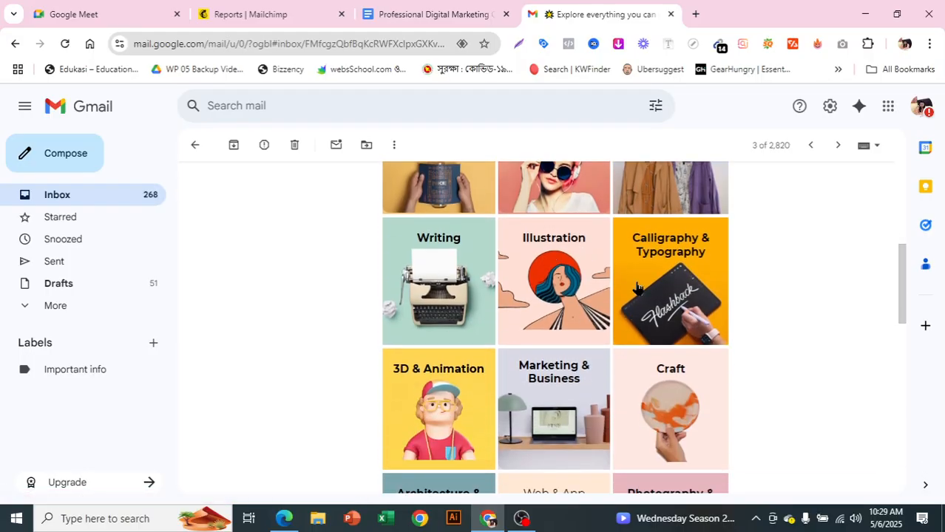
{"action": "scroll", "coordinate": [634, 286], "scroll_direction": "down", "scroll_amount": 2}
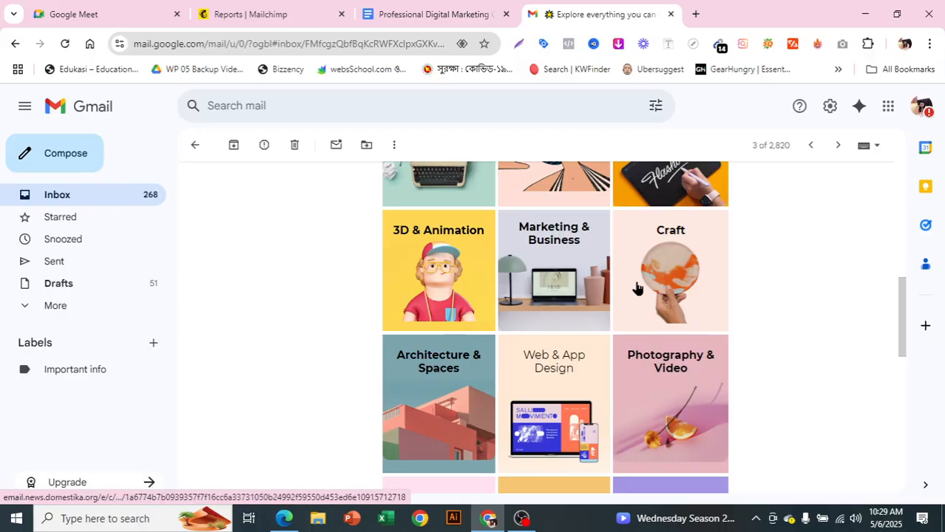
{"action": "scroll", "coordinate": [637, 288], "scroll_direction": "down", "scroll_amount": 1}
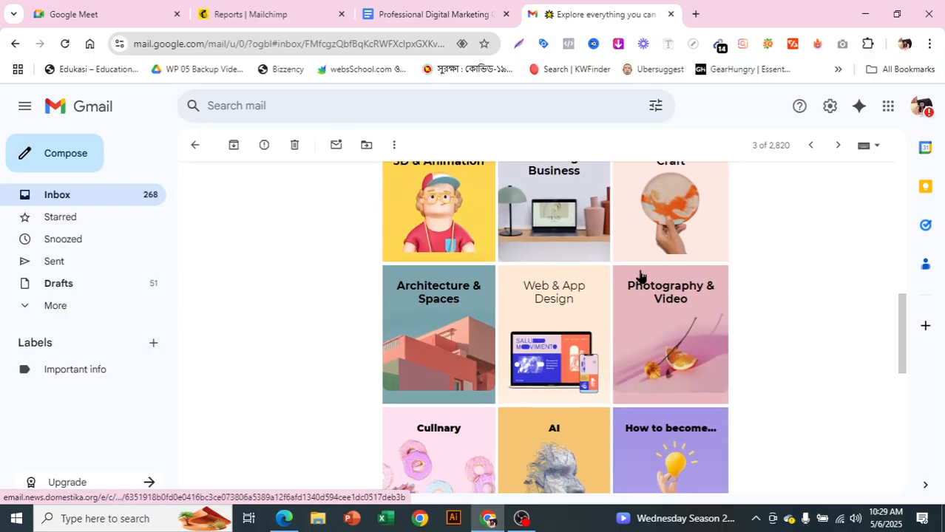
Step: Check the Marketing & Business tile's link, close its page, and view the email's remaining tiles and footer
{"action": "left_click", "coordinate": [540, 215]}
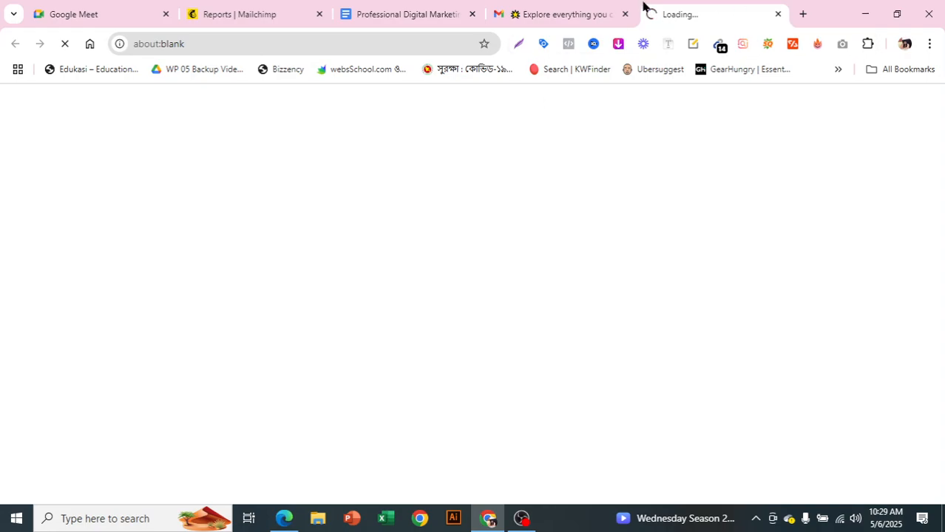
{"action": "left_click", "coordinate": [779, 15]}
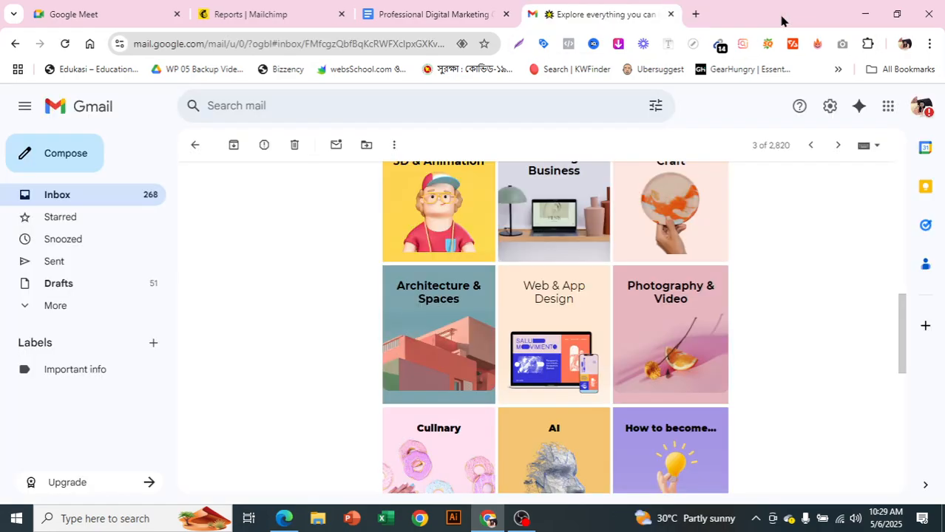
{"action": "scroll", "coordinate": [732, 303], "scroll_direction": "down", "scroll_amount": 2}
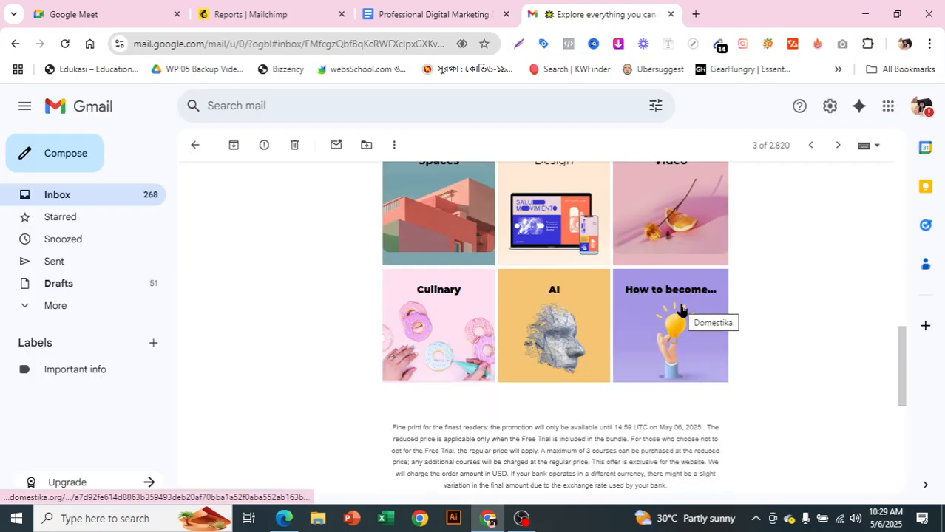
{"action": "scroll", "coordinate": [680, 311], "scroll_direction": "down", "scroll_amount": 5}
{"action": "scroll", "coordinate": [685, 330], "scroll_direction": "up", "scroll_amount": 4}
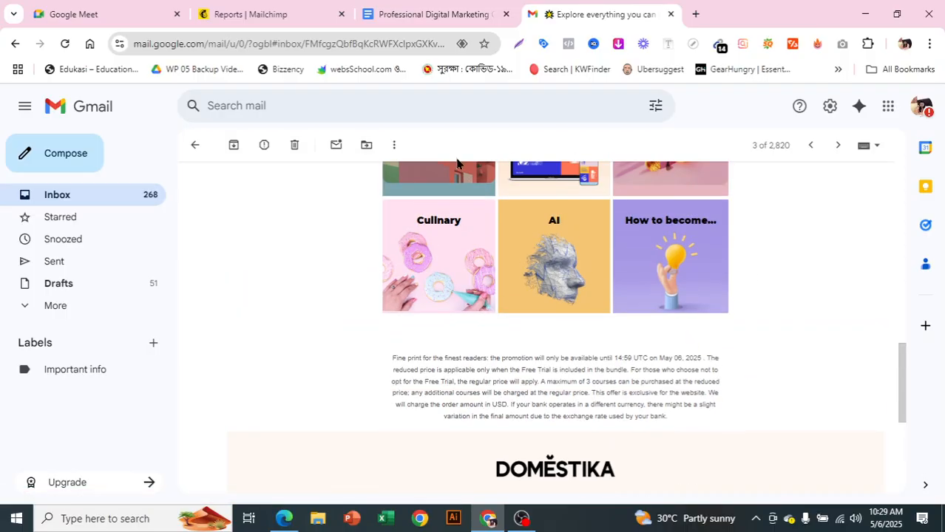
{"action": "scroll", "coordinate": [739, 321], "scroll_direction": "up", "scroll_amount": 10}
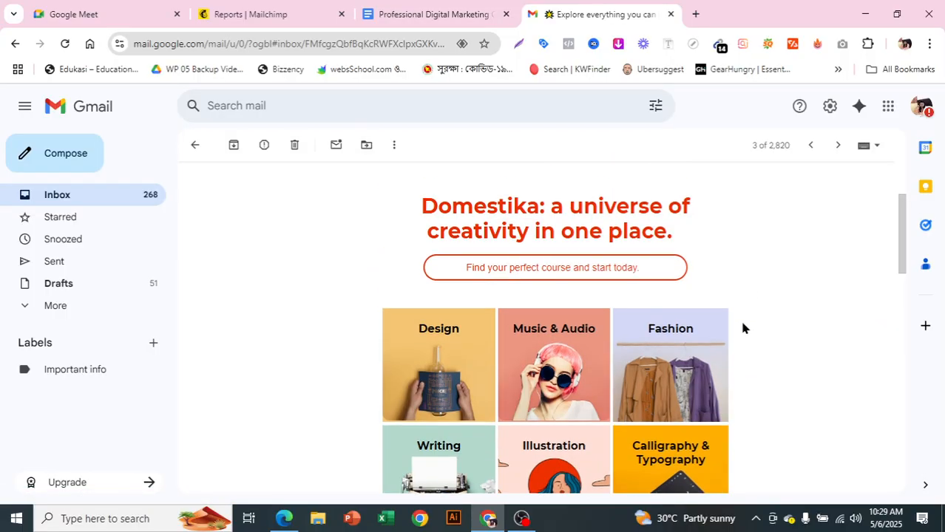
Step: Highlight the fine print paragraph below the category tiles and review the tile layout above it
{"action": "scroll", "coordinate": [739, 319], "scroll_direction": "down", "scroll_amount": 10}
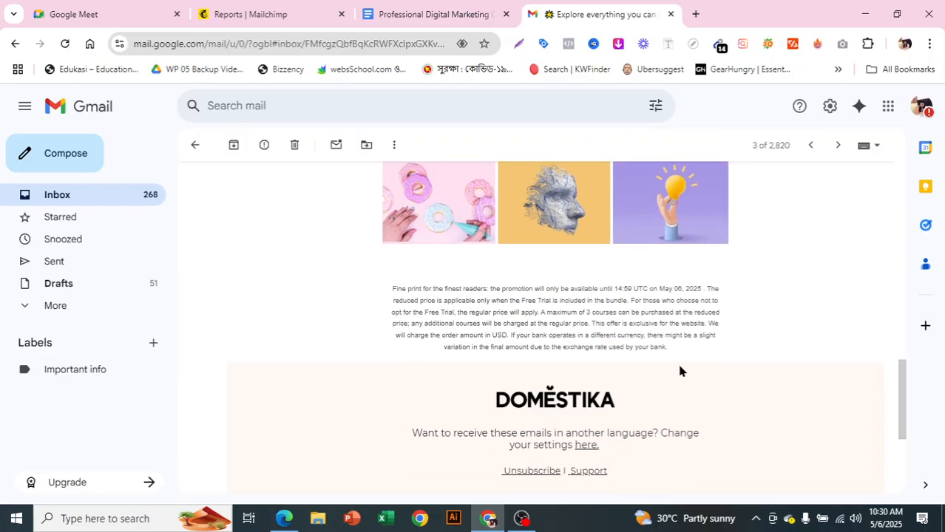
{"action": "left_click_drag", "start_coordinate": [668, 347], "coordinate": [408, 279]}
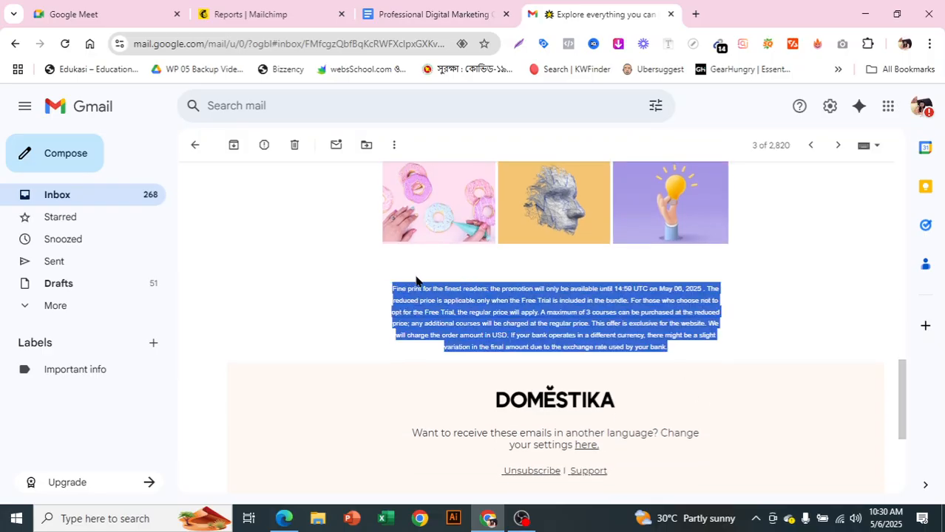
{"action": "left_click", "coordinate": [784, 360]}
{"action": "scroll", "coordinate": [783, 360], "scroll_direction": "up", "scroll_amount": 3}
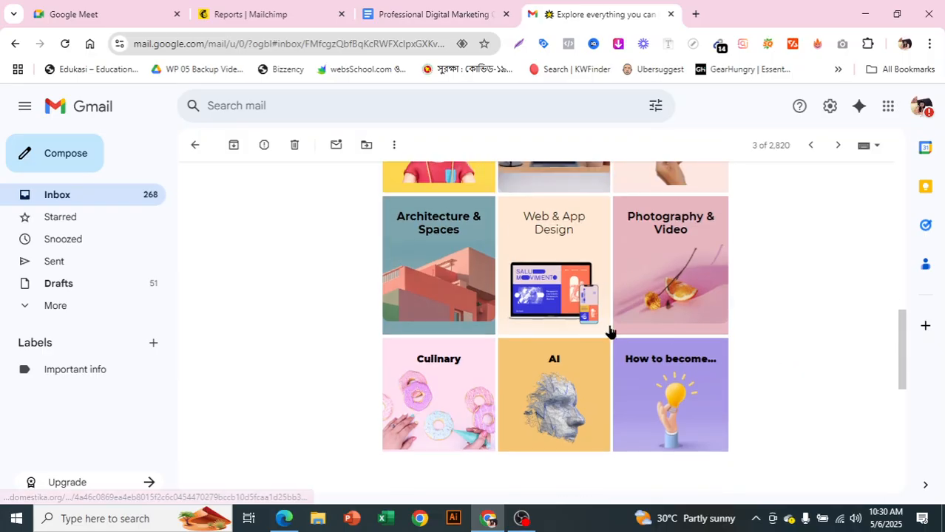
{"action": "scroll", "coordinate": [609, 332], "scroll_direction": "up", "scroll_amount": 2}
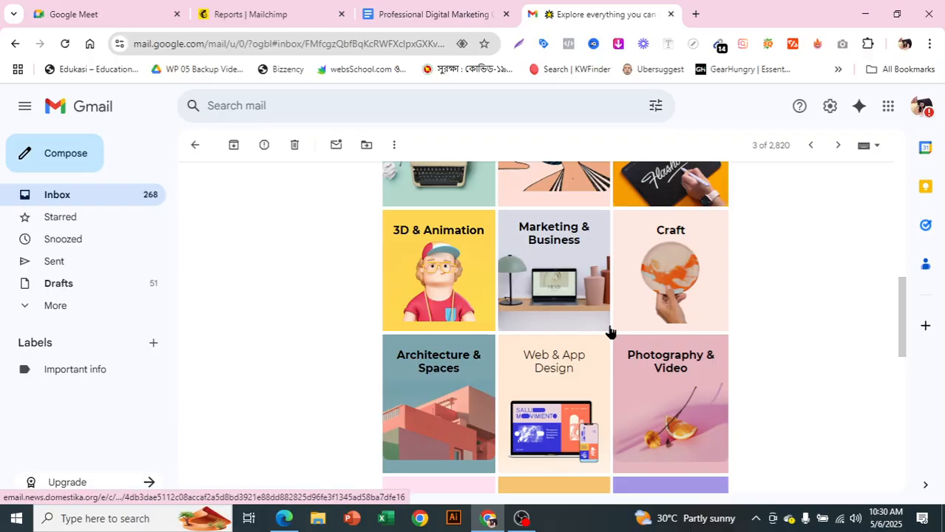
{"action": "scroll", "coordinate": [610, 332], "scroll_direction": "up", "scroll_amount": 5}
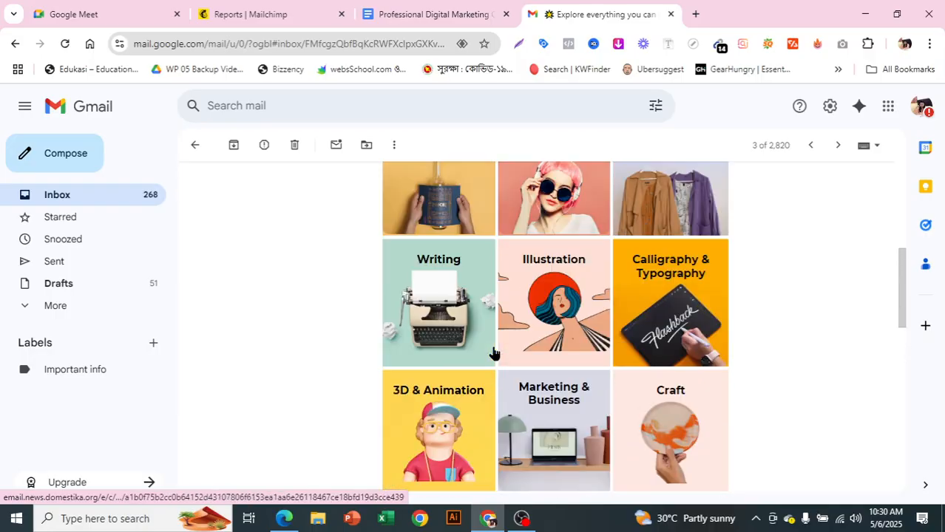
Step: Return to the promotions list and open the sponsored Google Ads email "Achieve Your Business Goals" to view its full layout
{"action": "left_click", "coordinate": [193, 145]}
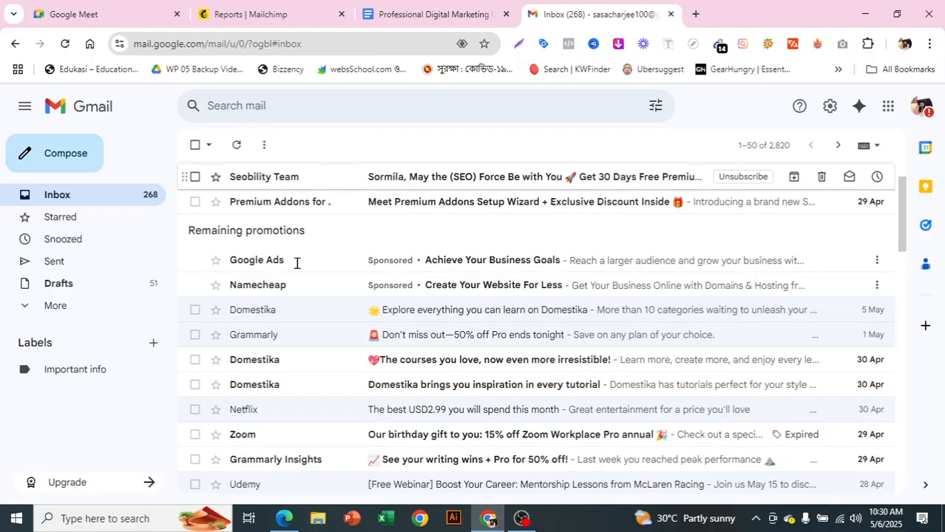
{"action": "scroll", "coordinate": [349, 296], "scroll_direction": "up", "scroll_amount": 1}
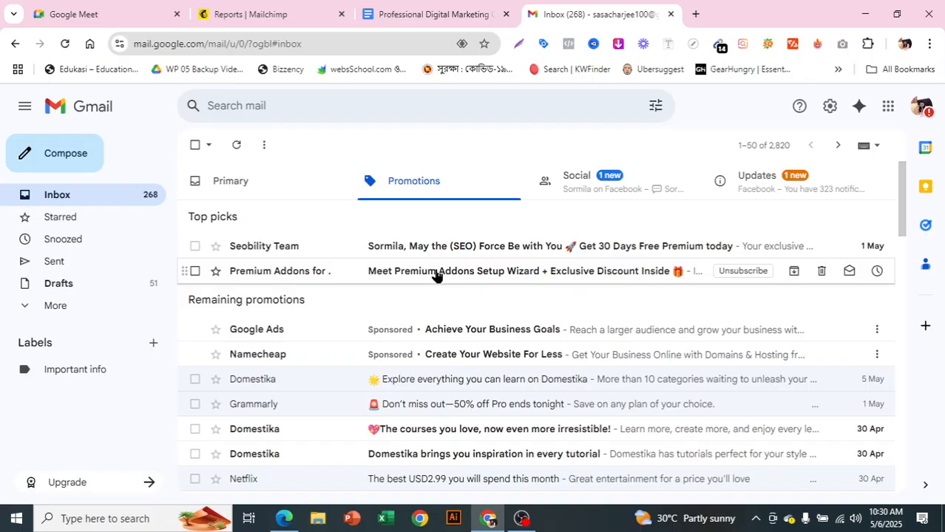
{"action": "left_click", "coordinate": [449, 338]}
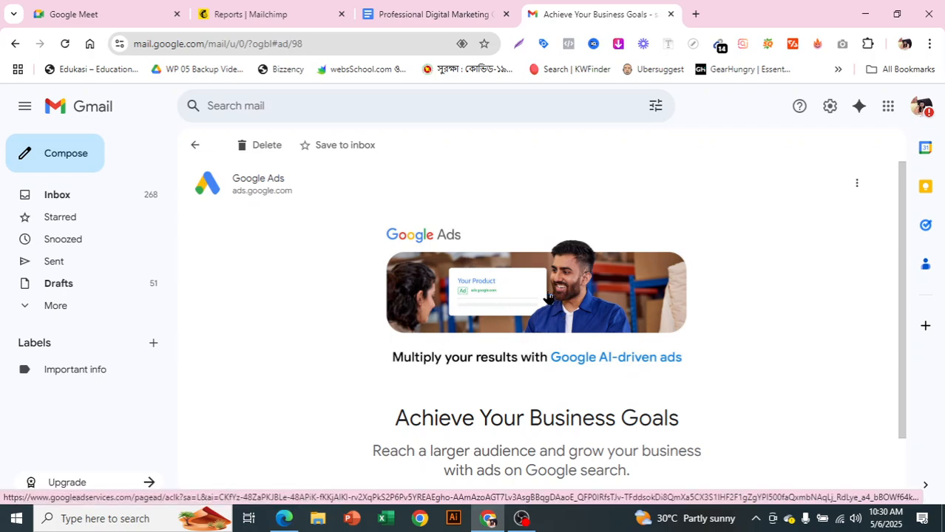
{"action": "scroll", "coordinate": [695, 317], "scroll_direction": "down", "scroll_amount": 1}
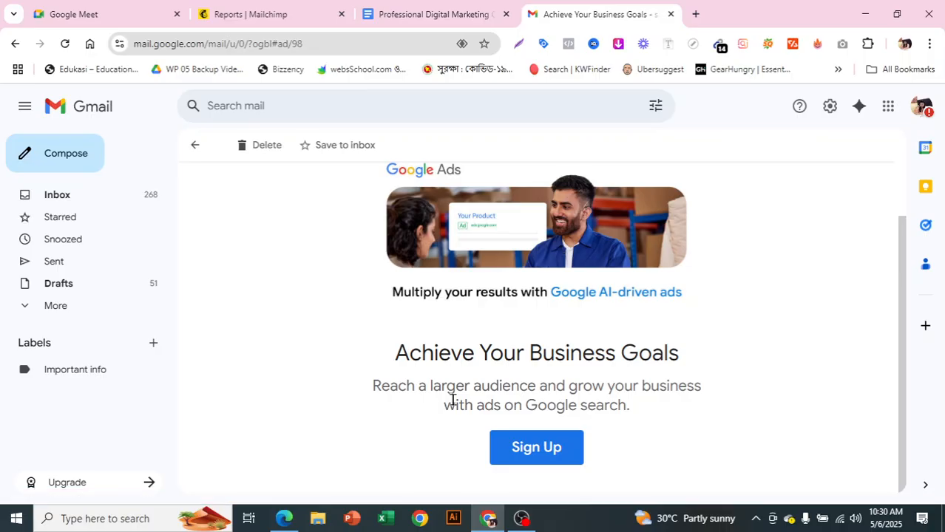
{"action": "scroll", "coordinate": [692, 418], "scroll_direction": "up", "scroll_amount": 1}
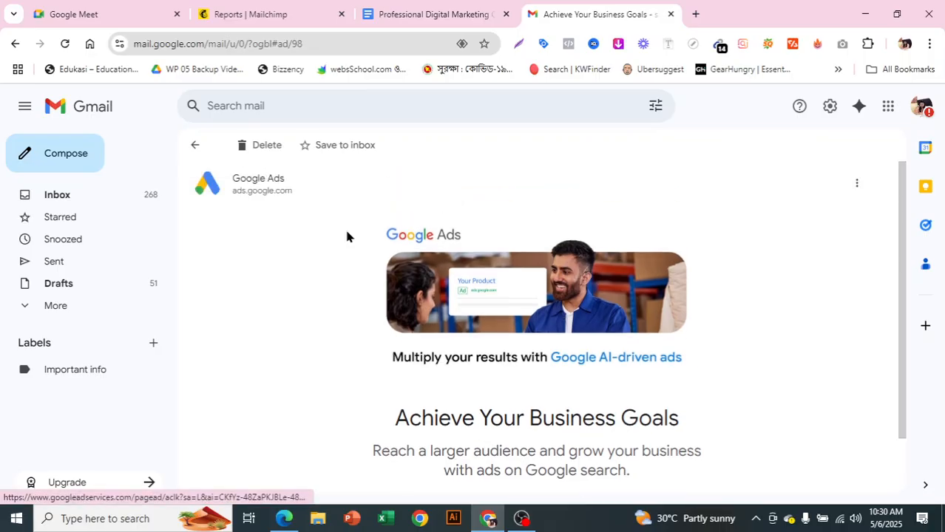
Step: Examine the Google Ads email's banner, headline, description and Sign Up button, highlighting the headline and description text
{"action": "left_click_drag", "start_coordinate": [348, 235], "coordinate": [666, 383]}
{"action": "left_click", "coordinate": [777, 337]}
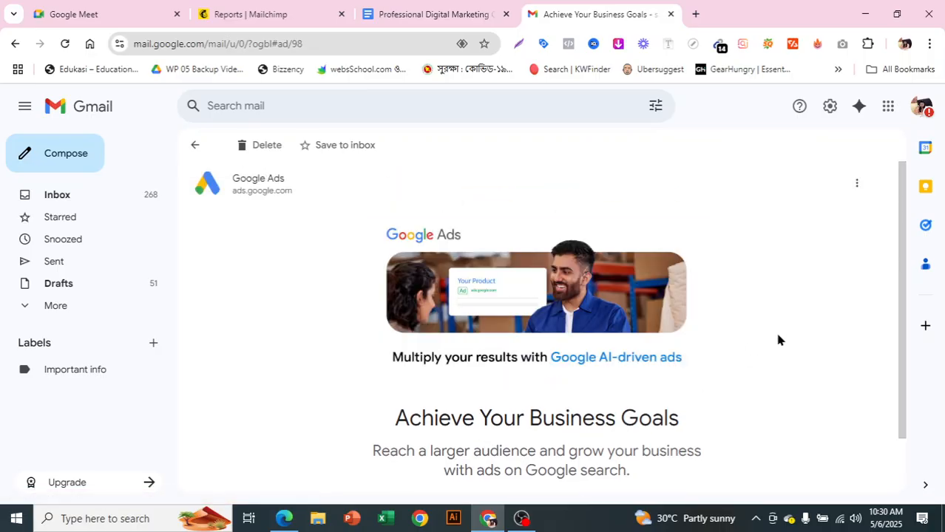
{"action": "scroll", "coordinate": [777, 337], "scroll_direction": "down", "scroll_amount": 1}
{"action": "left_click_drag", "start_coordinate": [391, 352], "coordinate": [718, 362]}
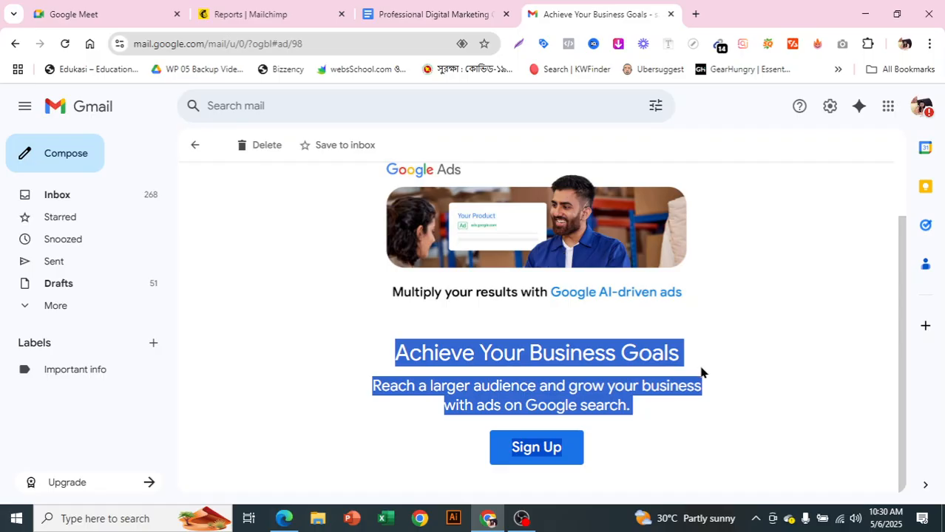
{"action": "left_click_drag", "start_coordinate": [611, 430], "coordinate": [359, 385]}
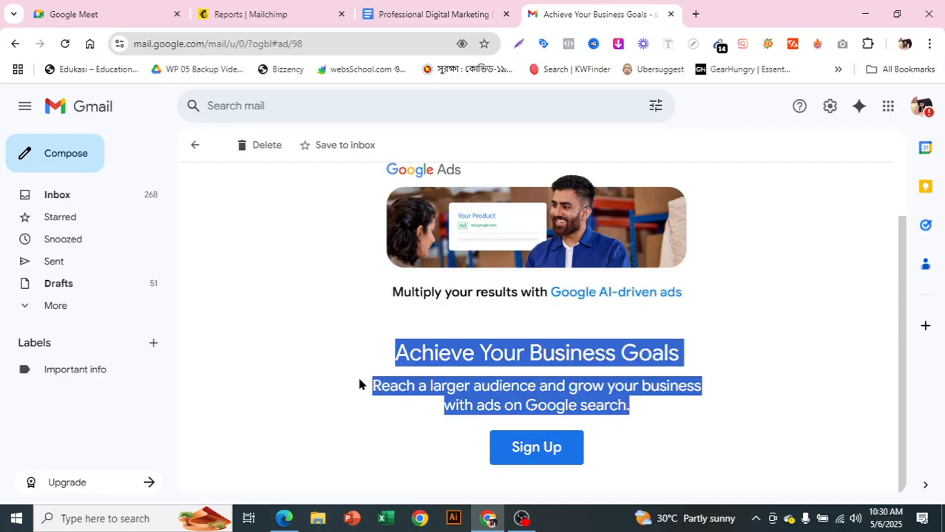
{"action": "left_click", "coordinate": [521, 392]}
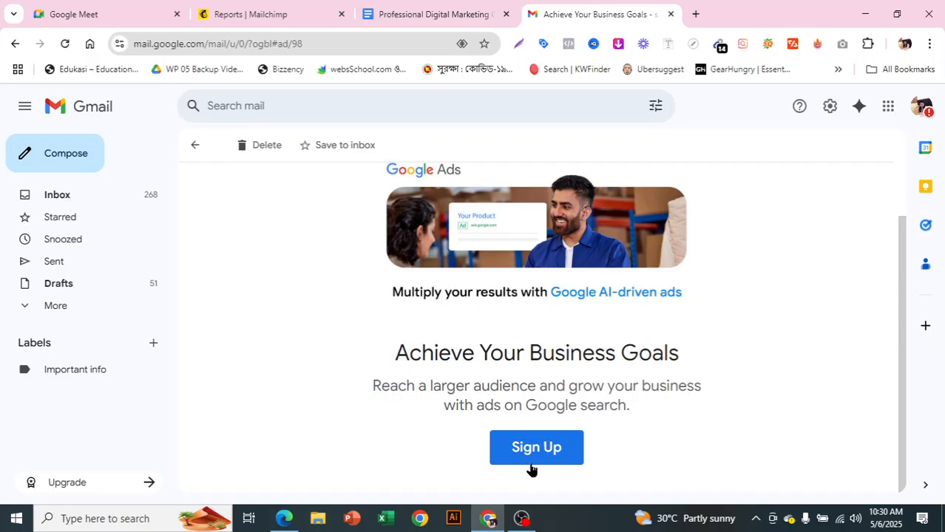
{"action": "scroll", "coordinate": [527, 383], "scroll_direction": "up", "scroll_amount": 1}
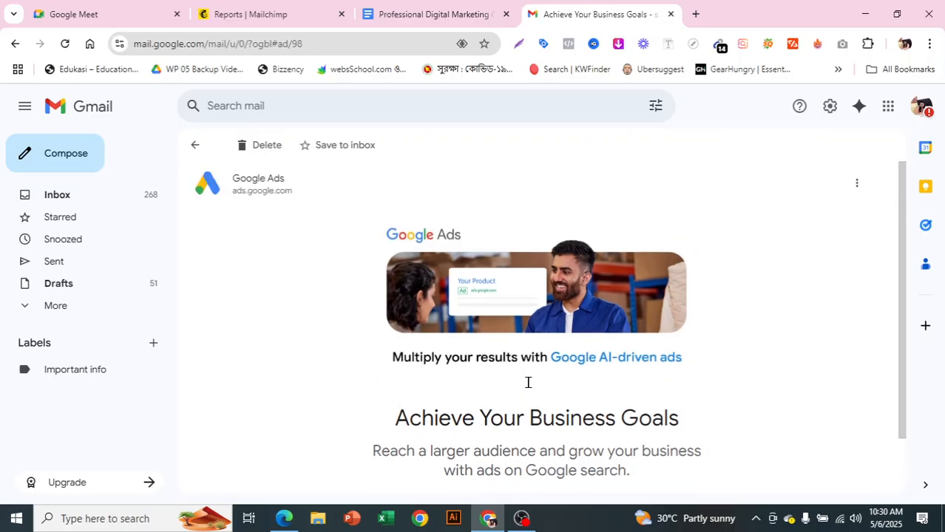
Step: Open the sponsored Namecheap email "Create Your Website For Less" from the promotions list and highlight its headline, description and Visit Site button
{"action": "left_click", "coordinate": [195, 145]}
{"action": "scroll", "coordinate": [502, 280], "scroll_direction": "down", "scroll_amount": 2}
{"action": "scroll", "coordinate": [489, 298], "scroll_direction": "up", "scroll_amount": 2}
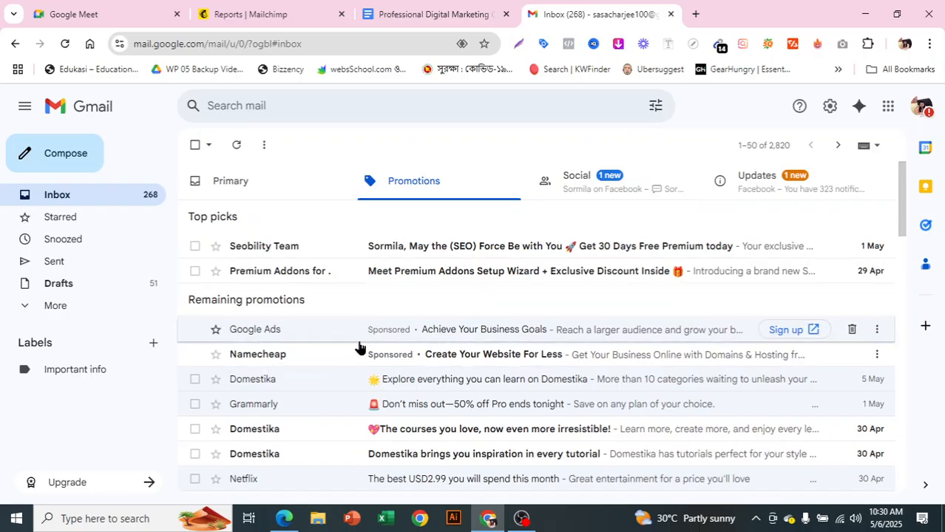
{"action": "left_click", "coordinate": [454, 355]}
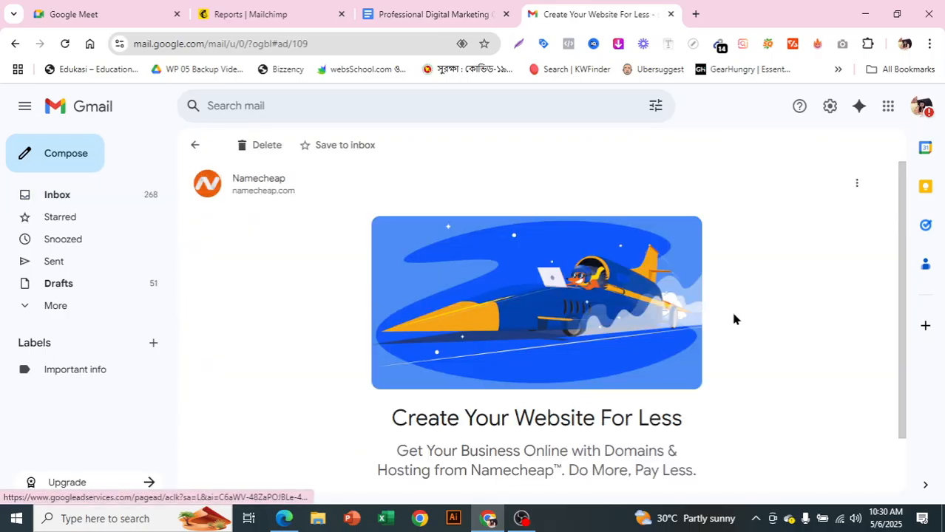
{"action": "scroll", "coordinate": [732, 318], "scroll_direction": "down", "scroll_amount": 1}
{"action": "left_click_drag", "start_coordinate": [380, 364], "coordinate": [713, 369]}
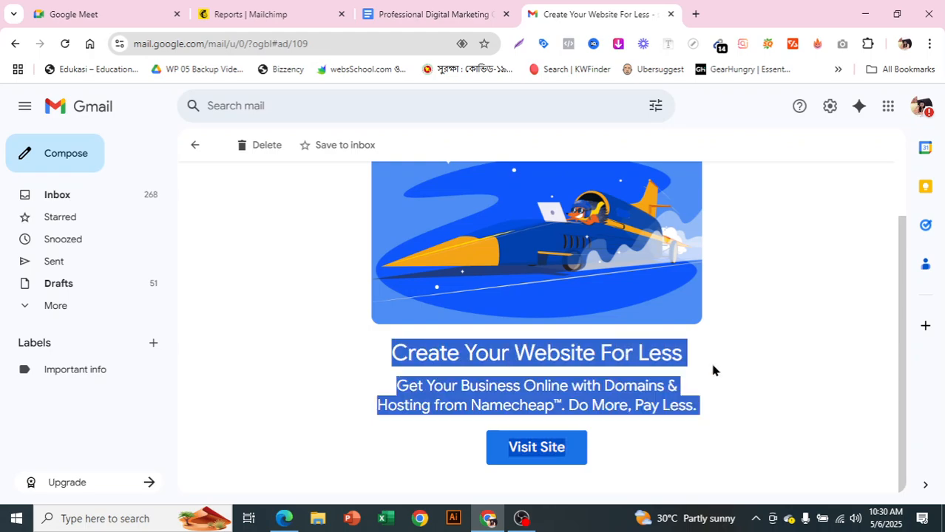
{"action": "left_click_drag", "start_coordinate": [717, 464], "coordinate": [695, 332]}
{"action": "left_click", "coordinate": [750, 370]}
Step: Return to the promotions list, open Domestika's "Hidden talent? It's time to unlock it!" email and examine its headline and course recommendations
{"action": "scroll", "coordinate": [754, 381], "scroll_direction": "up", "scroll_amount": 1}
{"action": "left_click", "coordinate": [195, 145]}
{"action": "scroll", "coordinate": [616, 344], "scroll_direction": "down", "scroll_amount": 1}
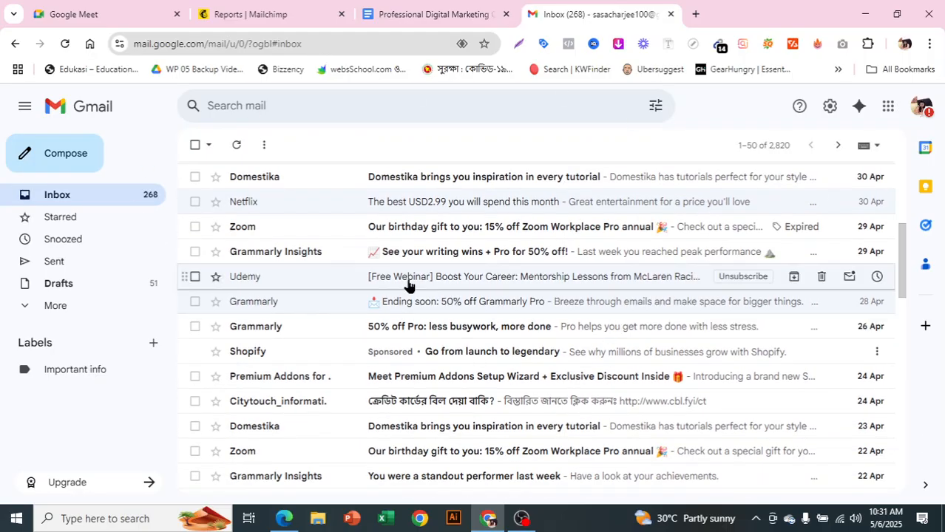
{"action": "scroll", "coordinate": [539, 379], "scroll_direction": "down", "scroll_amount": 4}
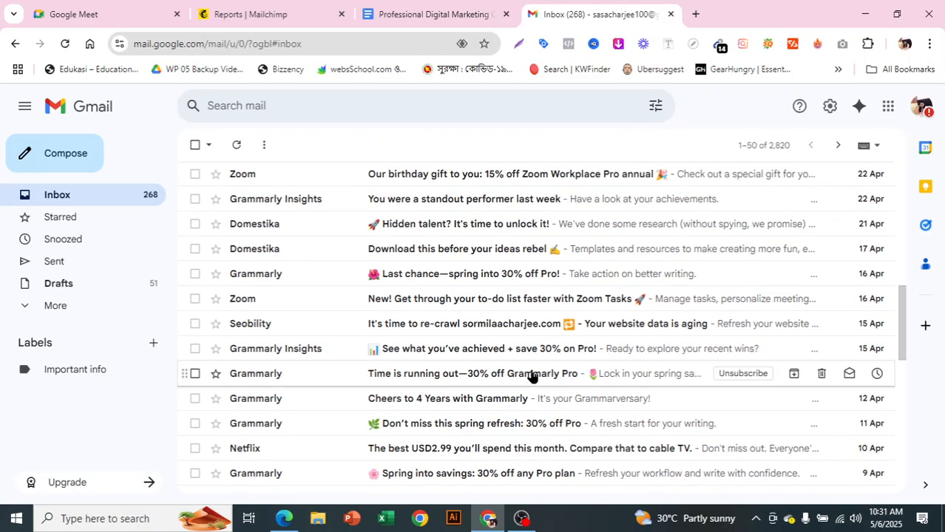
{"action": "left_click", "coordinate": [434, 235]}
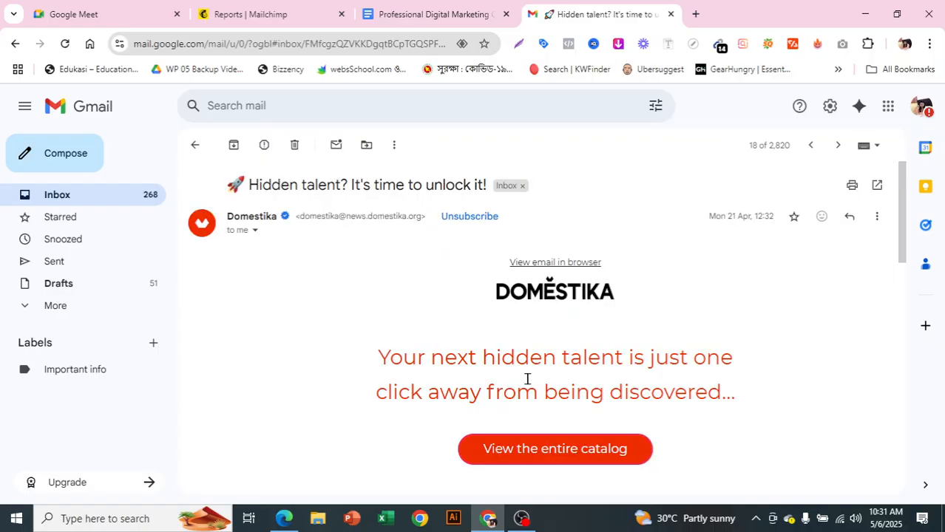
{"action": "scroll", "coordinate": [539, 384], "scroll_direction": "down", "scroll_amount": 4}
{"action": "scroll", "coordinate": [566, 396], "scroll_direction": "down", "scroll_amount": 1}
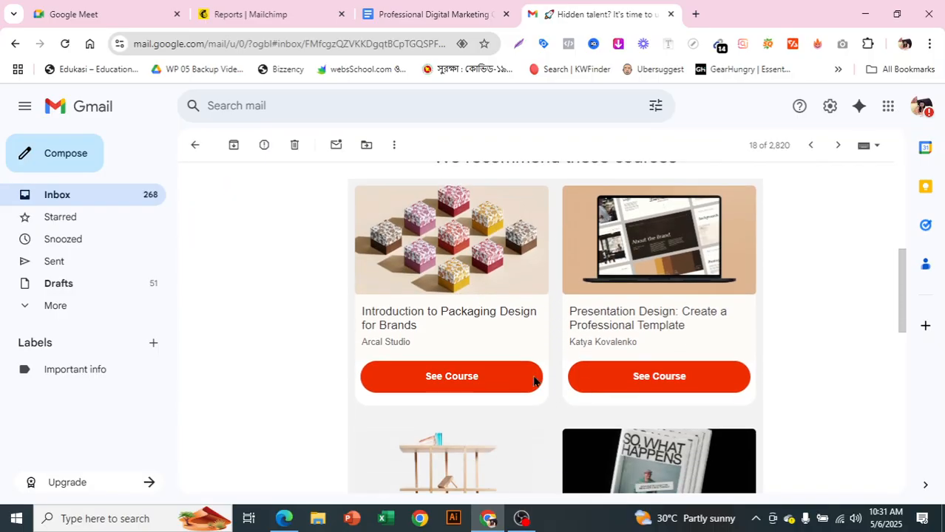
{"action": "scroll", "coordinate": [742, 306], "scroll_direction": "up", "scroll_amount": 5}
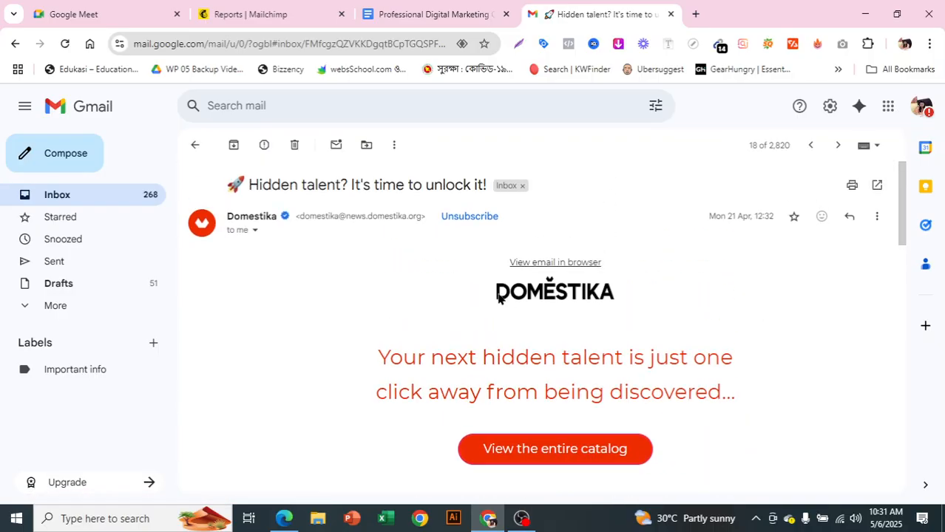
Step: Examine the Domestika email's catalog button, course cards, See Course buttons and fine print, and return to the start of the promotions list
{"action": "scroll", "coordinate": [517, 323], "scroll_direction": "down", "scroll_amount": 2}
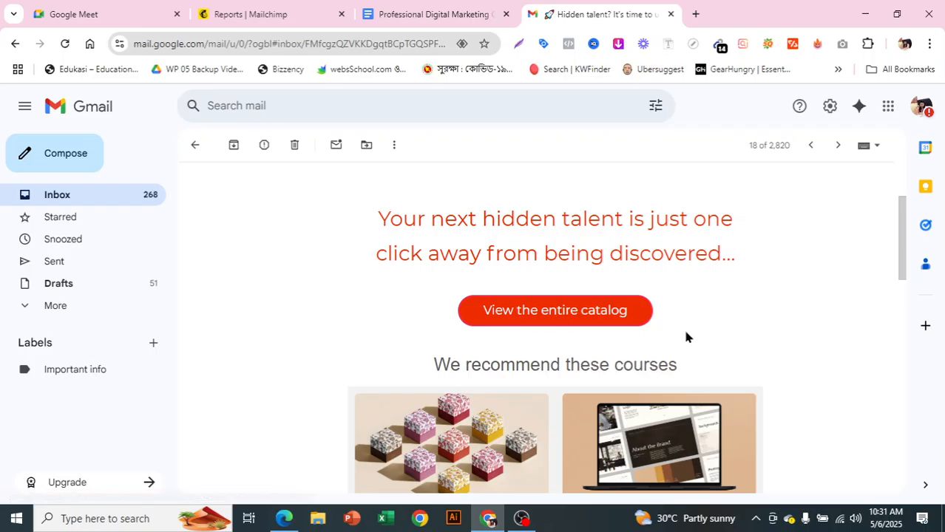
{"action": "scroll", "coordinate": [681, 337], "scroll_direction": "down", "scroll_amount": 2}
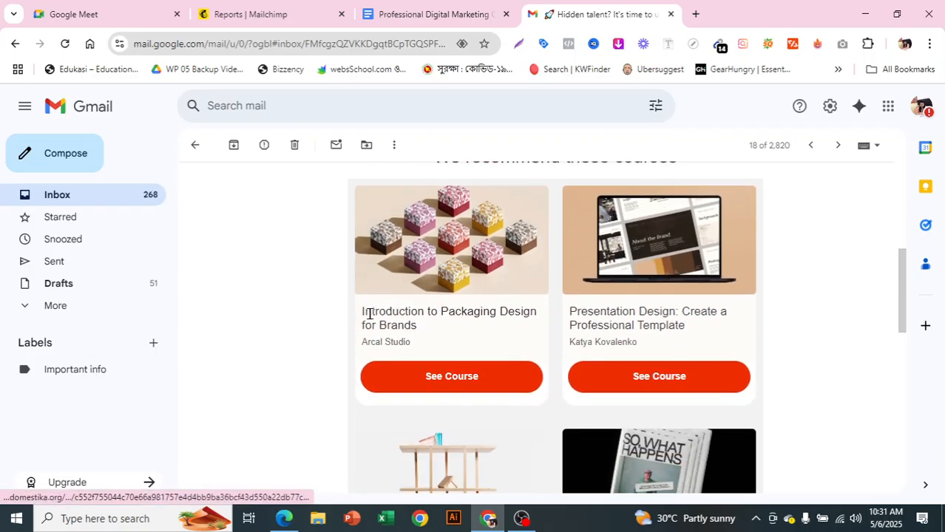
{"action": "scroll", "coordinate": [645, 323], "scroll_direction": "down", "scroll_amount": 3}
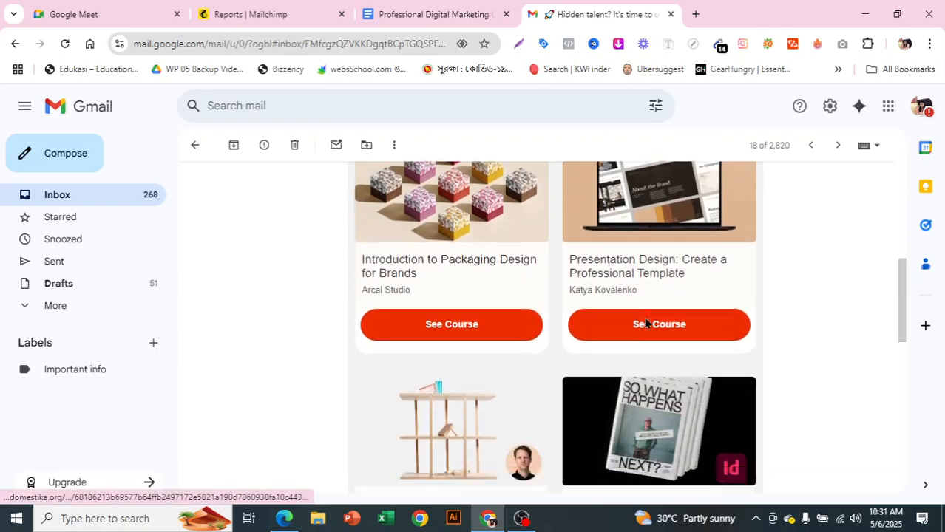
{"action": "scroll", "coordinate": [517, 340], "scroll_direction": "down", "scroll_amount": 2}
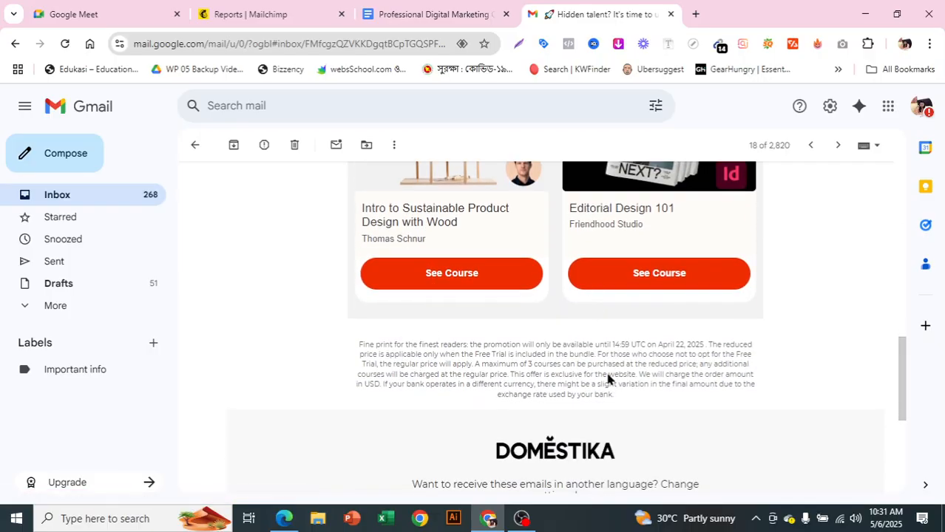
{"action": "scroll", "coordinate": [518, 325], "scroll_direction": "up", "scroll_amount": 2}
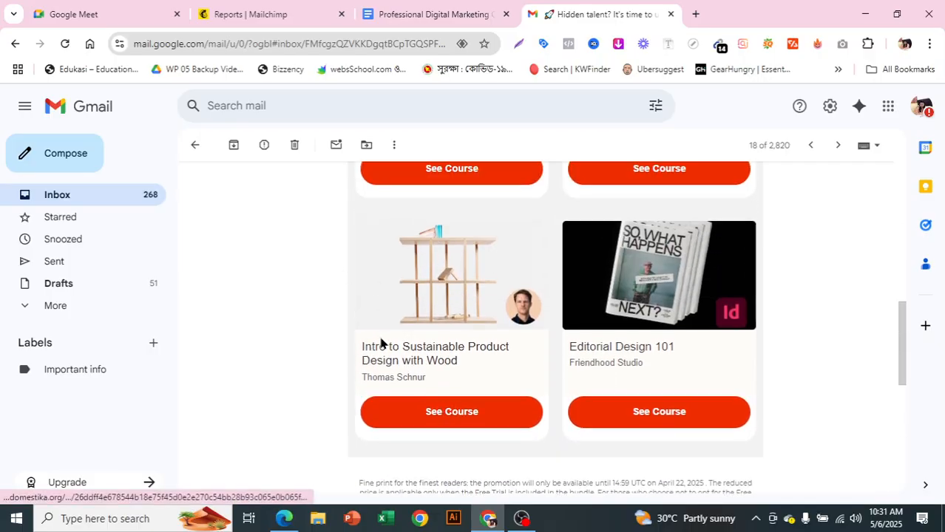
{"action": "scroll", "coordinate": [658, 358], "scroll_direction": "down", "scroll_amount": 7}
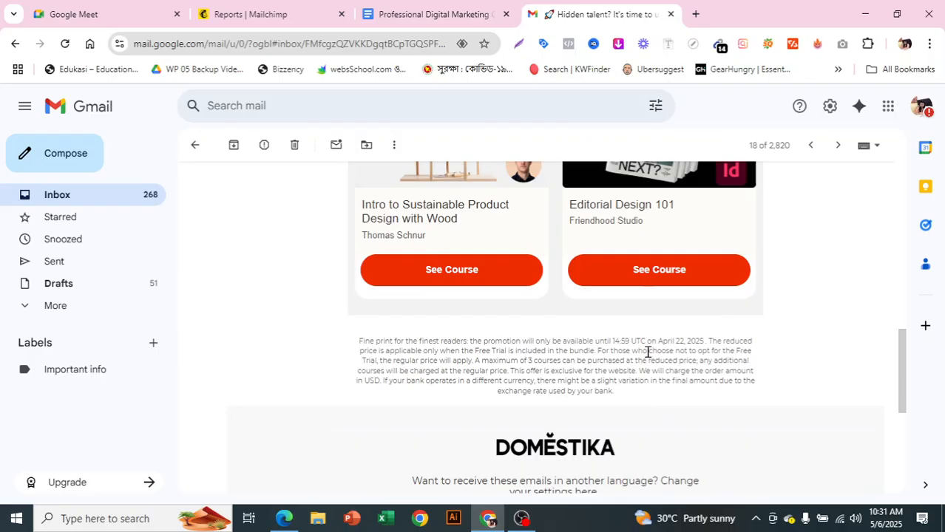
{"action": "scroll", "coordinate": [658, 359], "scroll_direction": "up", "scroll_amount": 10}
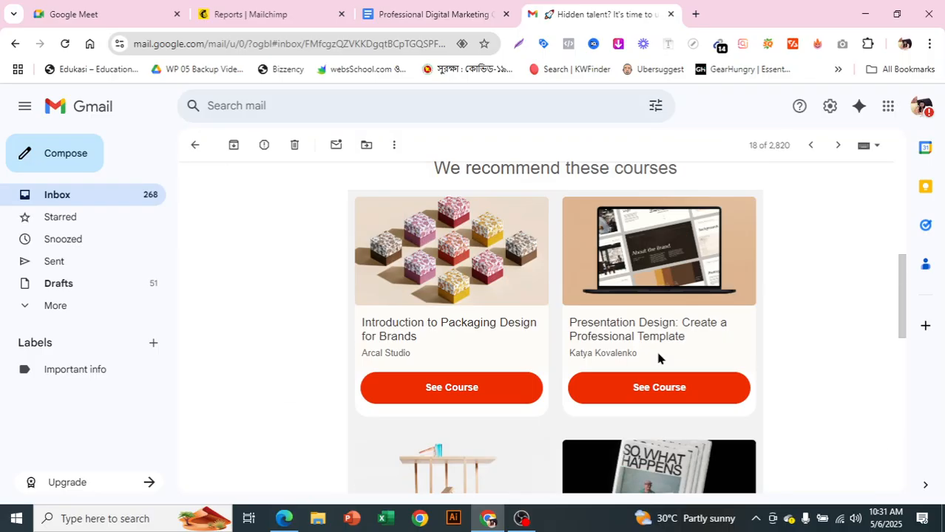
{"action": "left_click", "coordinate": [196, 144]}
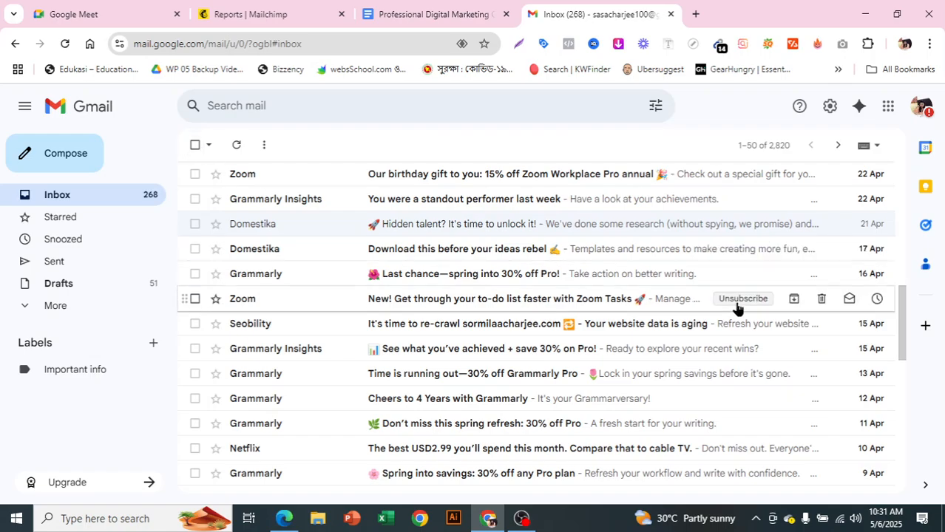
{"action": "scroll", "coordinate": [601, 326], "scroll_direction": "up", "scroll_amount": 8}
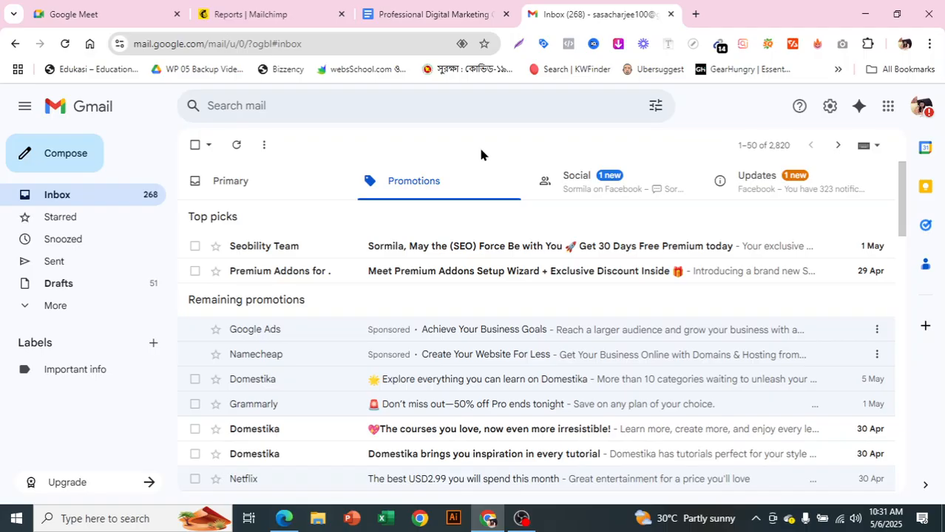
Step: Search Google for "email marketing tools" in a new browser tab
{"action": "left_click", "coordinate": [695, 13]}
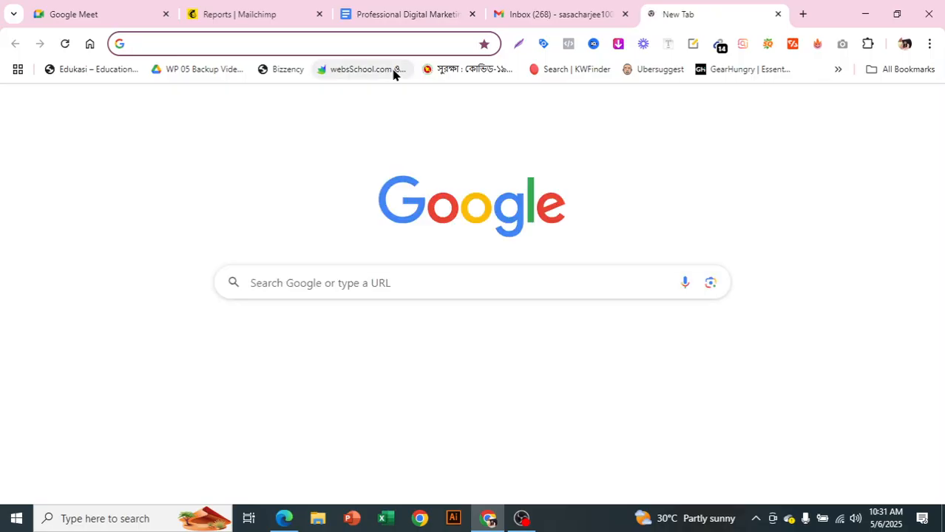
{"action": "type", "text": "email "}
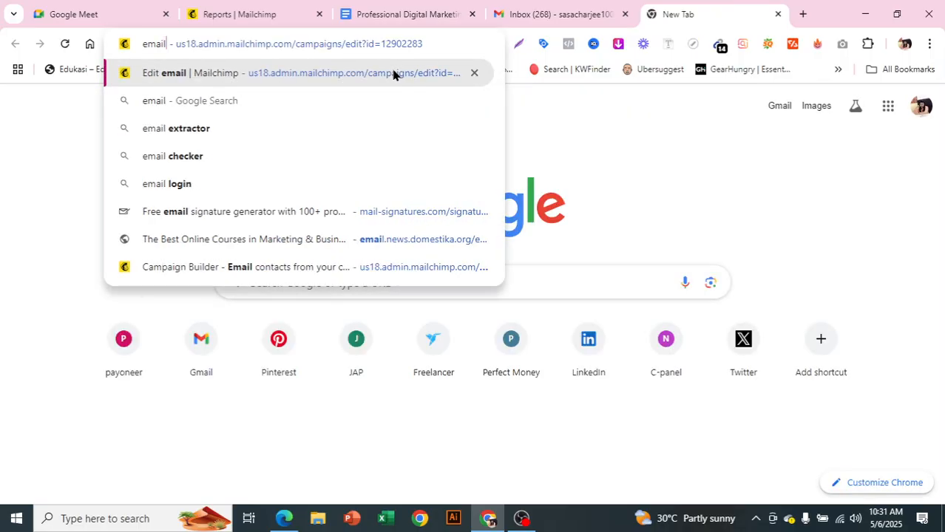
{"action": "type", "text": "templ"}
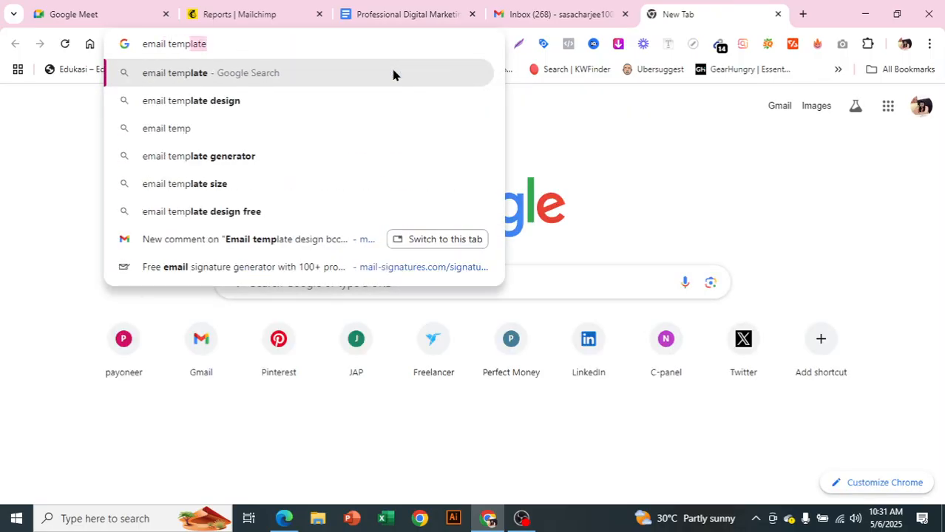
{"action": "key", "text": "BackSpace"}
{"action": "key", "text": "BackSpace"}
{"action": "key", "text": "BackSpace"}
{"action": "key", "text": "BackSpace"}
{"action": "key", "text": "BackSpace"}
{"action": "type", "text": "marketing"}
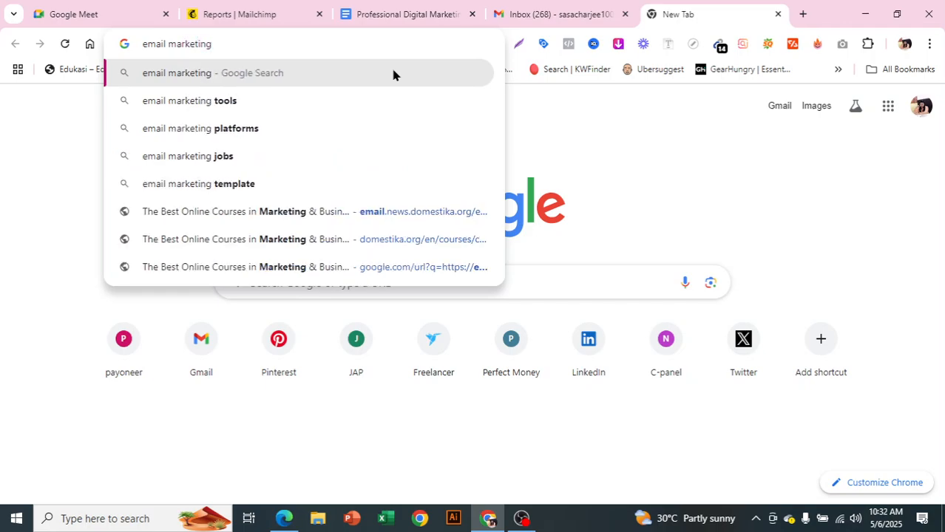
{"action": "left_click", "coordinate": [395, 101]}
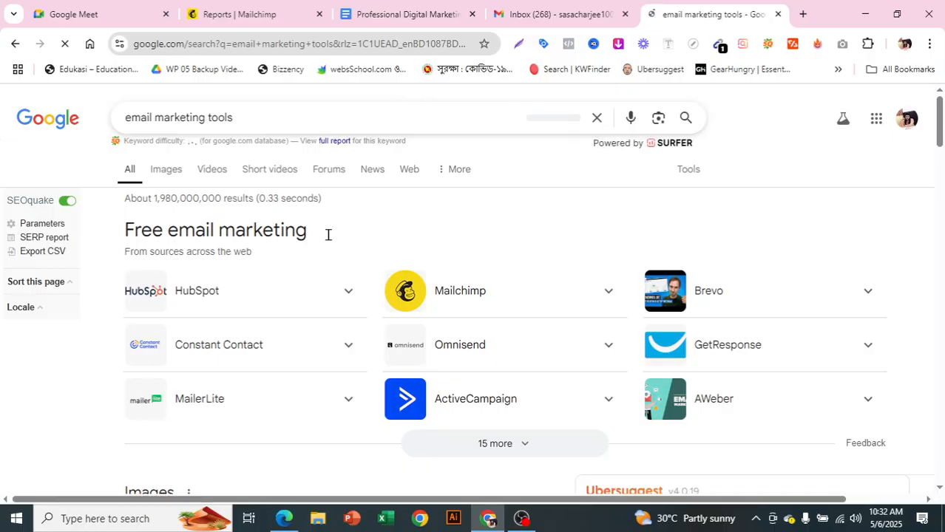
Step: Expand the full Free email marketing list in the search results and examine the listed tools and the image results below
{"action": "scroll", "coordinate": [323, 234], "scroll_direction": "down", "scroll_amount": 1}
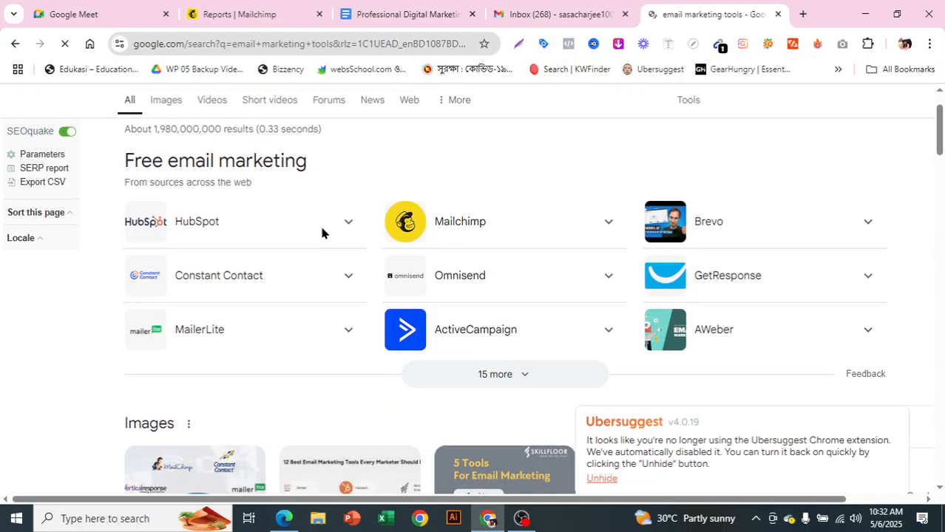
{"action": "left_click", "coordinate": [507, 375]}
{"action": "scroll", "coordinate": [218, 248], "scroll_direction": "down", "scroll_amount": 1}
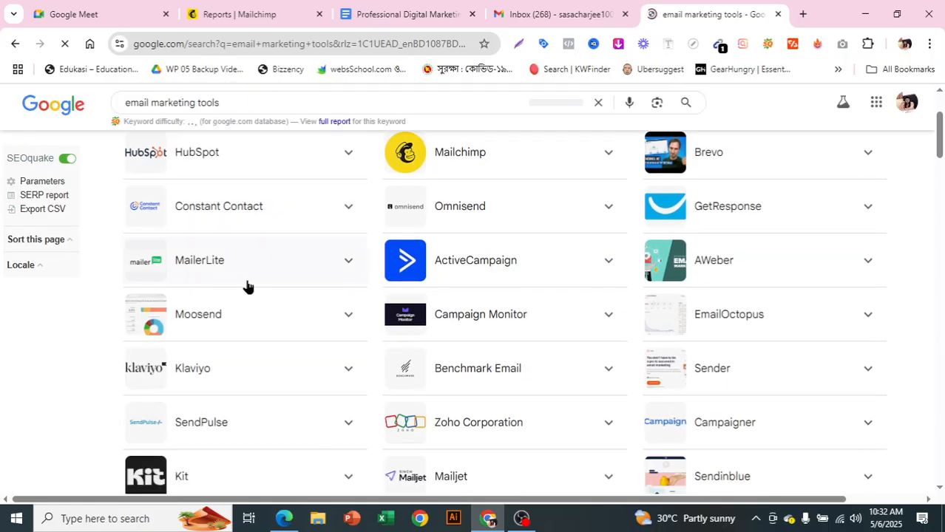
{"action": "scroll", "coordinate": [436, 163], "scroll_direction": "up", "scroll_amount": 1}
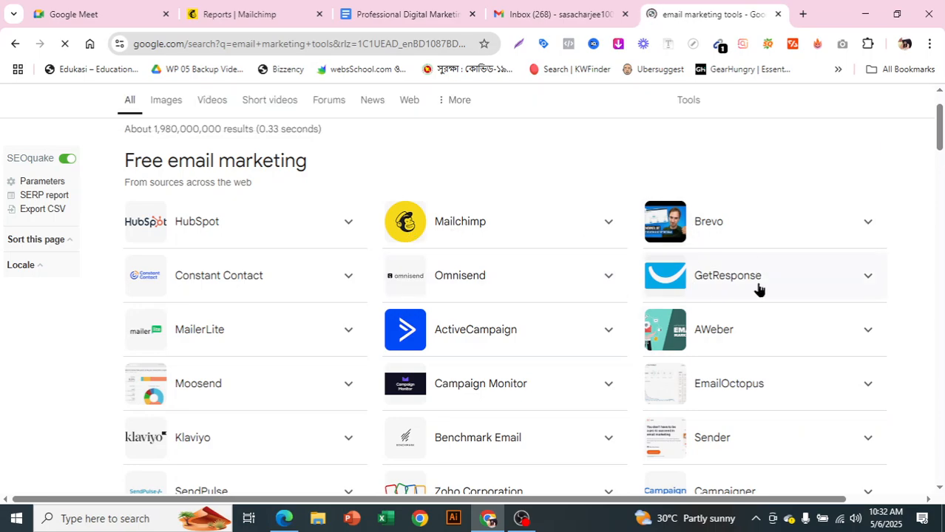
{"action": "scroll", "coordinate": [760, 287], "scroll_direction": "down", "scroll_amount": 1}
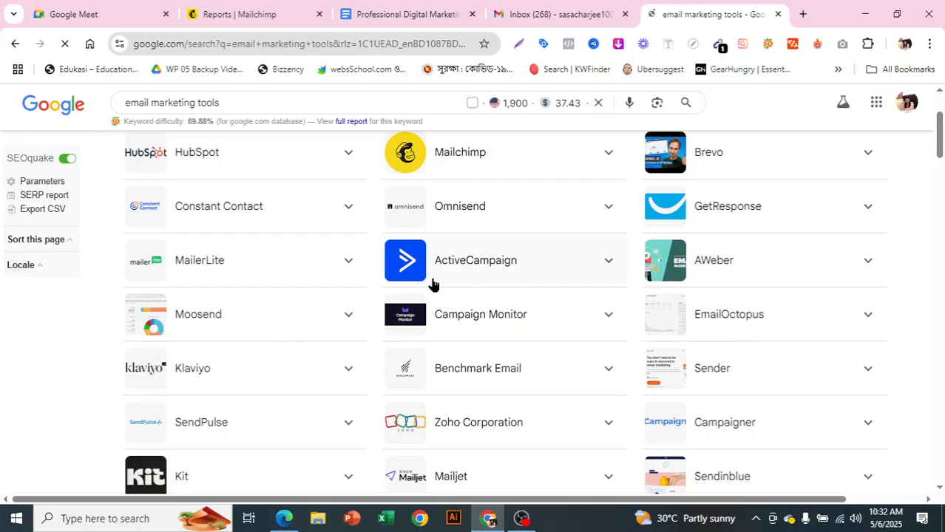
{"action": "scroll", "coordinate": [529, 284], "scroll_direction": "down", "scroll_amount": 2}
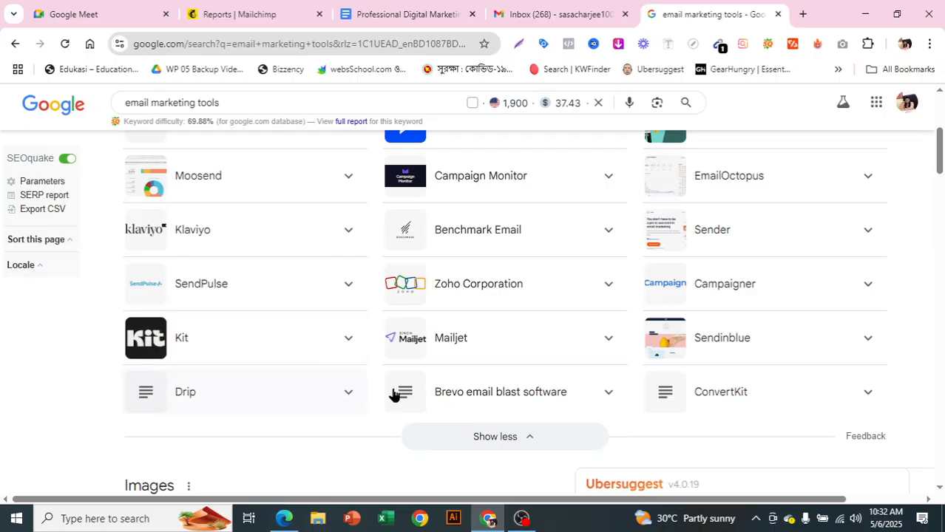
{"action": "scroll", "coordinate": [783, 351], "scroll_direction": "down", "scroll_amount": 5}
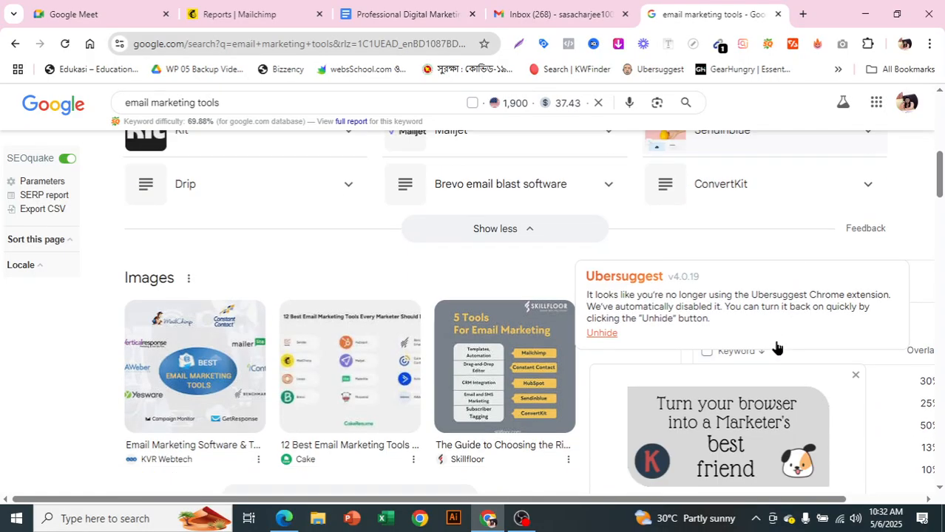
{"action": "scroll", "coordinate": [444, 351], "scroll_direction": "down", "scroll_amount": 4}
{"action": "scroll", "coordinate": [472, 386], "scroll_direction": "up", "scroll_amount": 4}
{"action": "scroll", "coordinate": [472, 389], "scroll_direction": "down", "scroll_amount": 1}
{"action": "scroll", "coordinate": [471, 389], "scroll_direction": "up", "scroll_amount": 8}
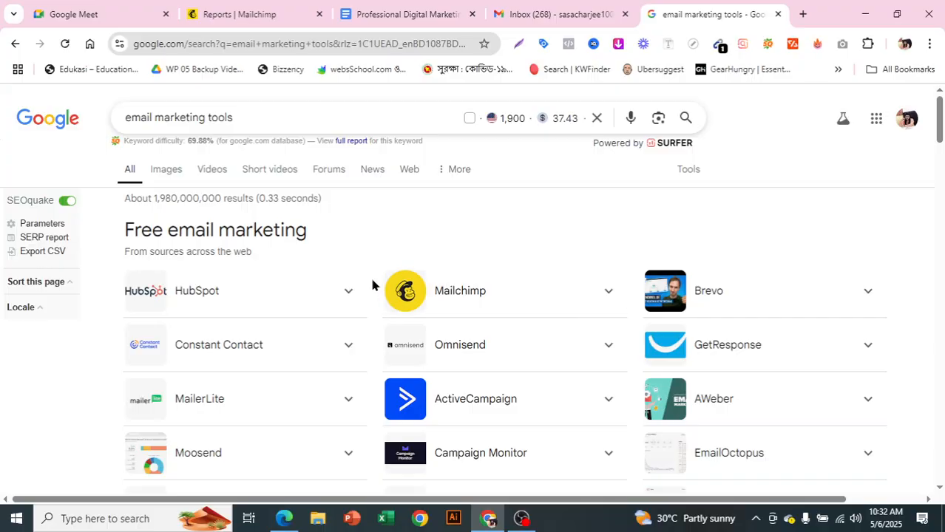
Step: Open a new incognito window and go to the suggested Fiverr seller profile page
{"action": "left_click", "coordinate": [930, 45]}
{"action": "left_click", "coordinate": [853, 148]}
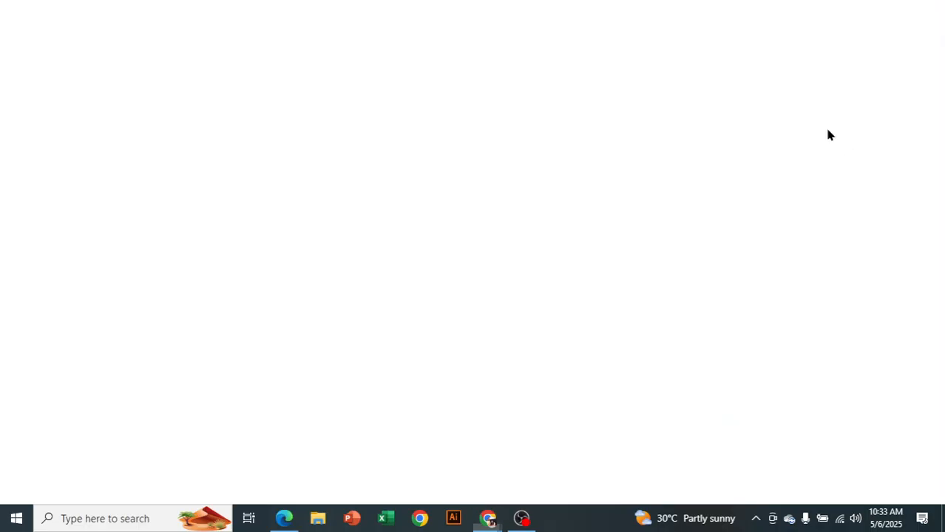
{"action": "type", "text": "fiverr"}
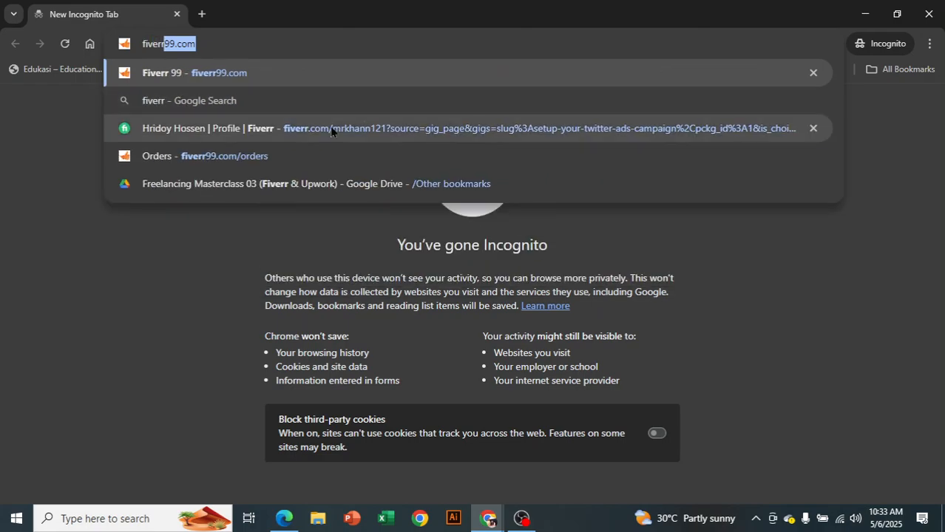
{"action": "left_click", "coordinate": [331, 130]}
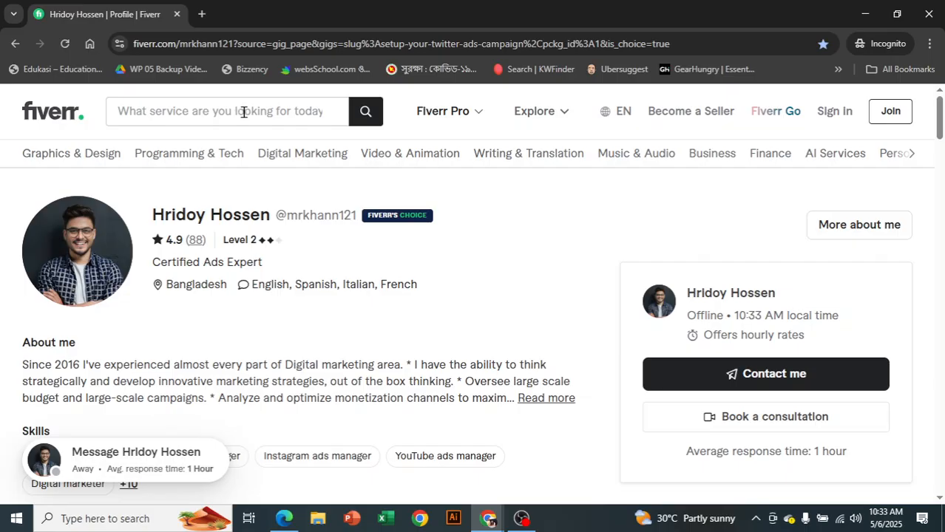
Step: Search Fiverr for the suggested query "mailchimp email template design" and dismiss the pop-up covering the results
{"action": "left_click", "coordinate": [205, 111]}
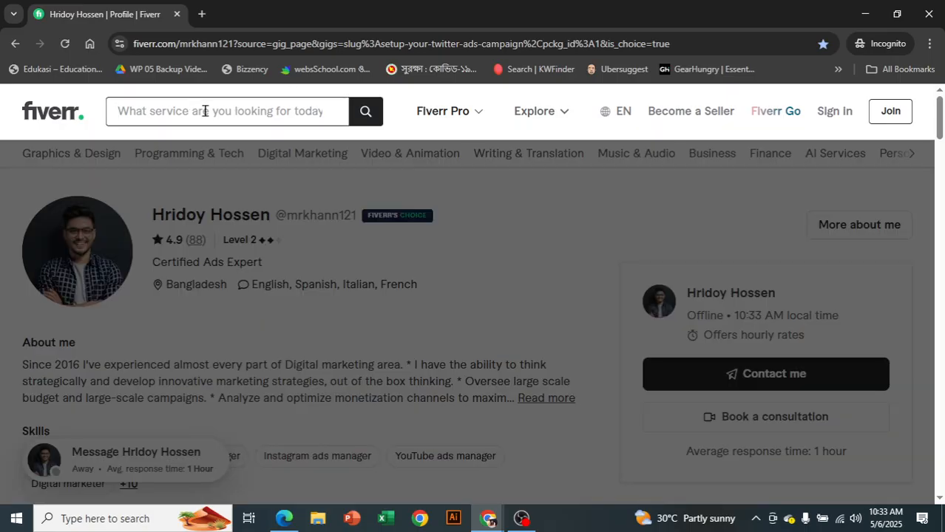
{"action": "type", "text": "email temp"}
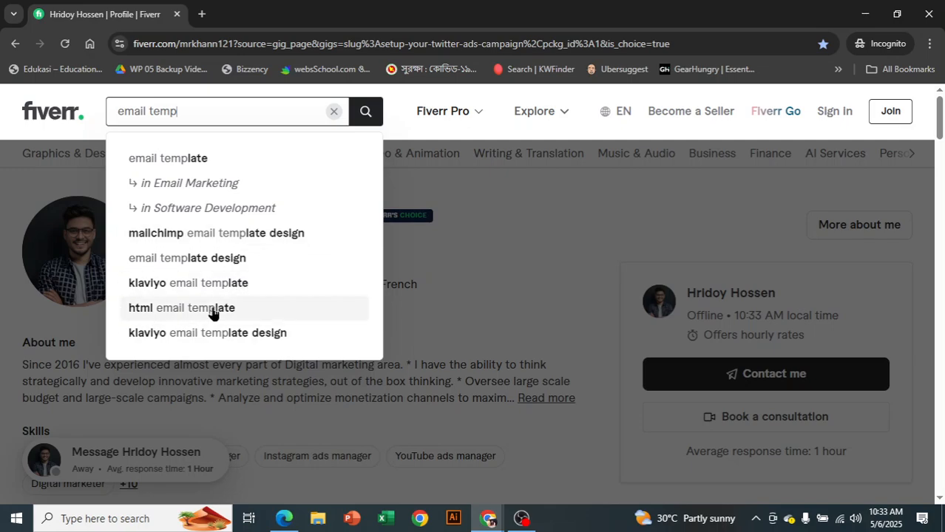
{"action": "left_click", "coordinate": [261, 241]}
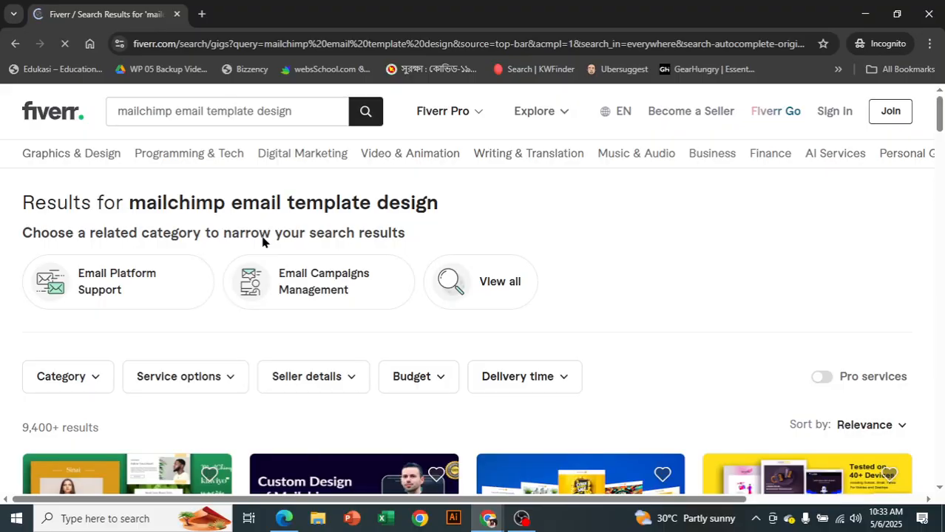
{"action": "scroll", "coordinate": [521, 337], "scroll_direction": "down", "scroll_amount": 3}
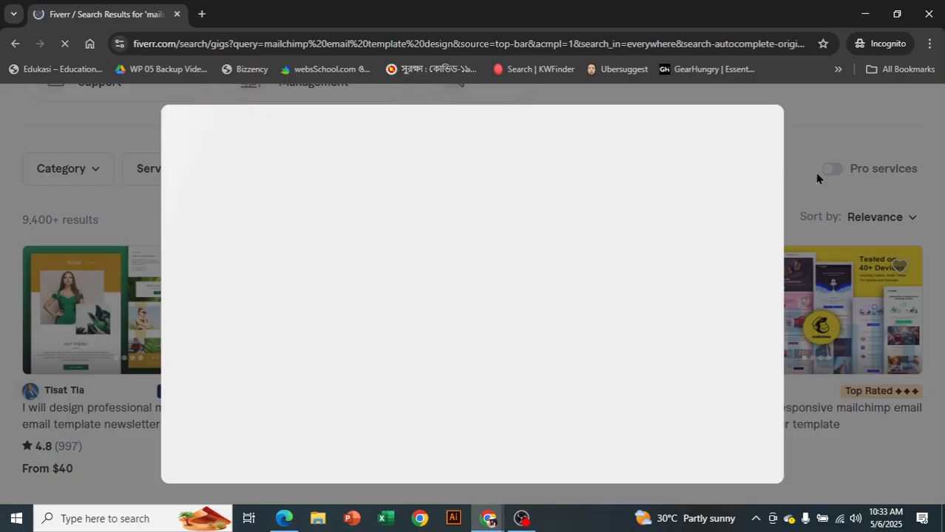
{"action": "left_click", "coordinate": [757, 125]}
Step: Browse the Mailchimp template gigs, paging through the sample images of the "responsive mailchimp email and newsletter template" and "within 5 hours" gigs
{"action": "scroll", "coordinate": [783, 251], "scroll_direction": "down", "scroll_amount": 2}
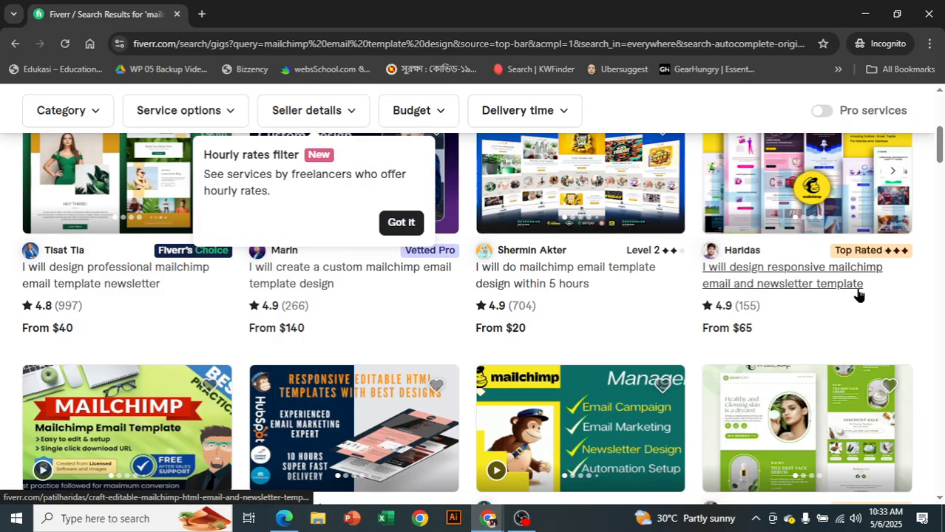
{"action": "scroll", "coordinate": [924, 316], "scroll_direction": "up", "scroll_amount": 2}
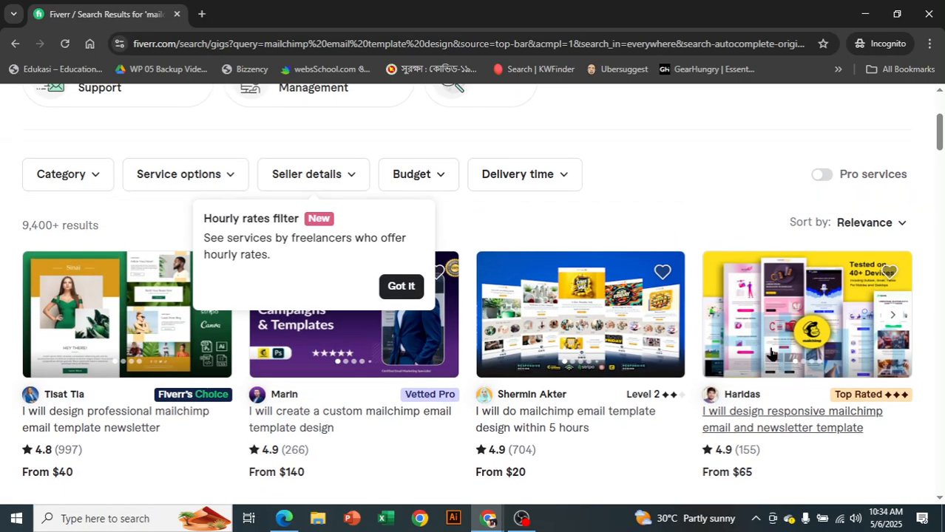
{"action": "left_click", "coordinate": [892, 316]}
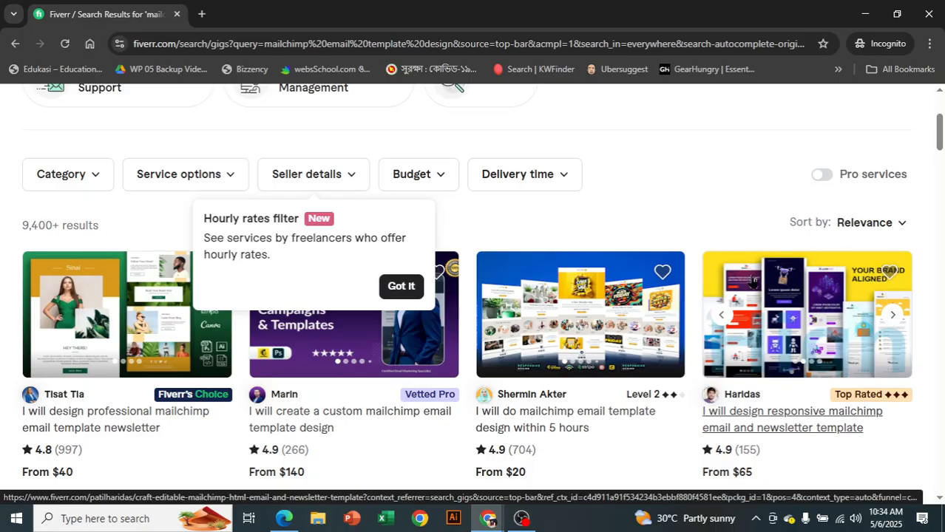
{"action": "left_click", "coordinate": [891, 318]}
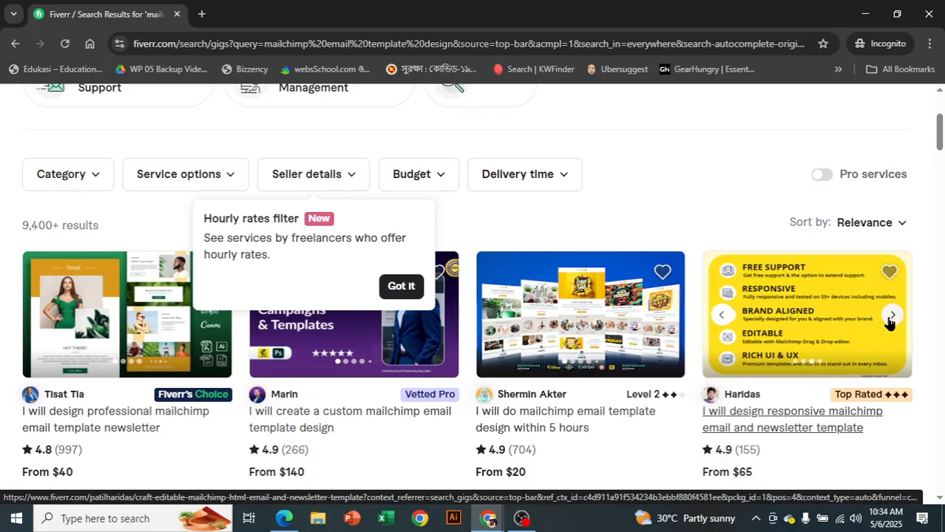
{"action": "left_click", "coordinate": [890, 318]}
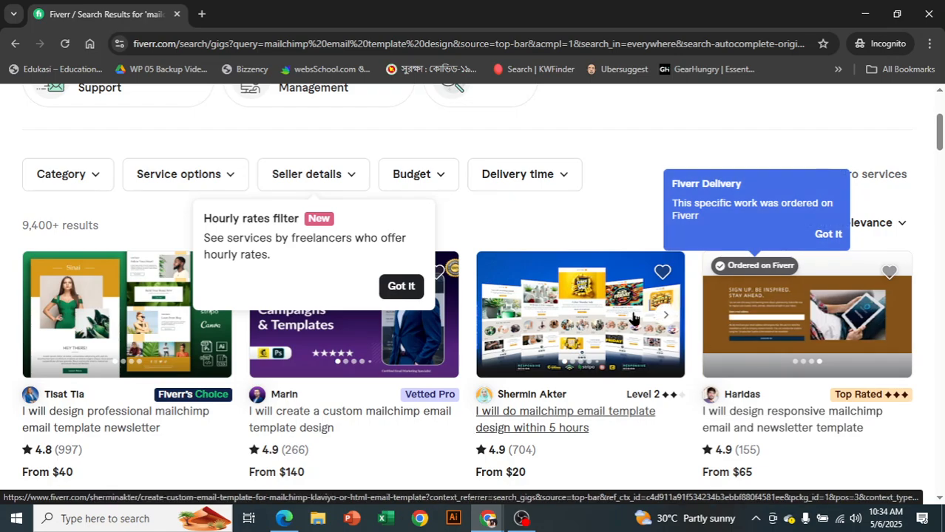
{"action": "left_click", "coordinate": [665, 318]}
{"action": "left_click", "coordinate": [664, 318]}
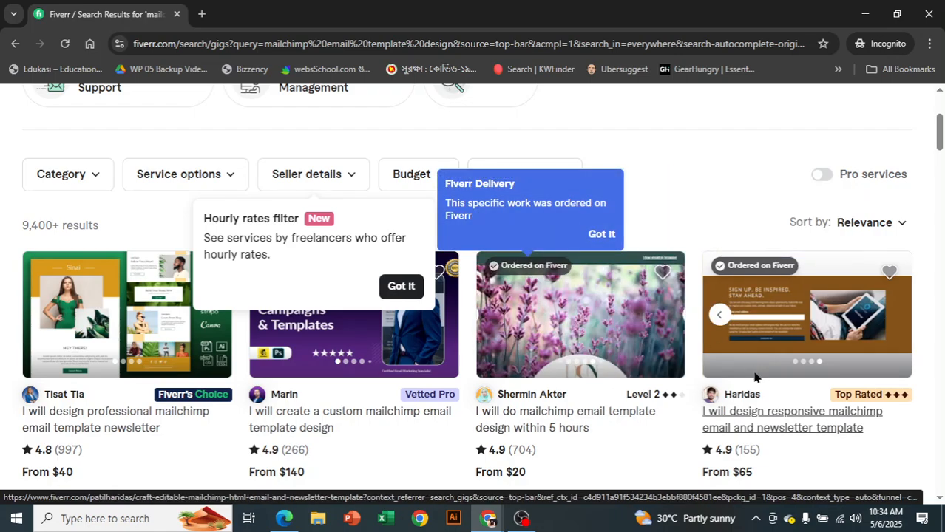
{"action": "scroll", "coordinate": [750, 368], "scroll_direction": "down", "scroll_amount": 5}
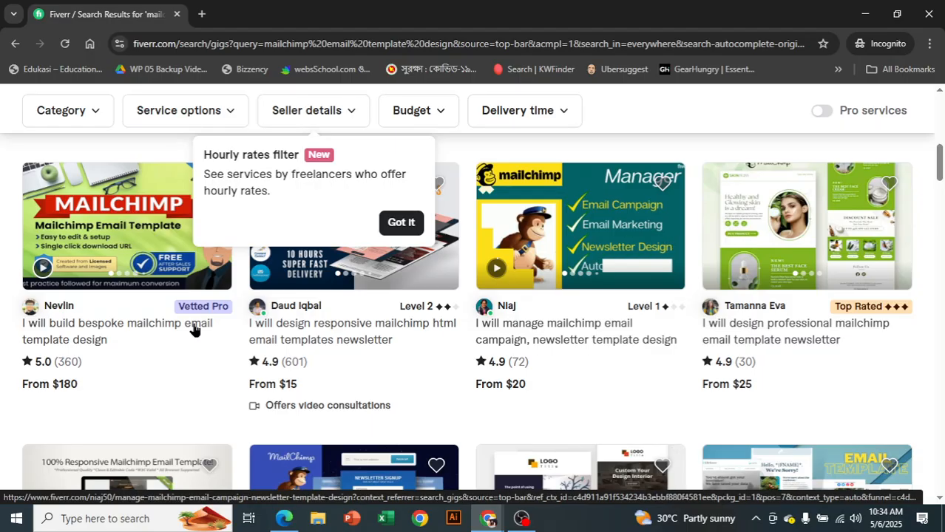
Step: Dismiss the hourly rates filter tip and page through the sample images of the "bespoke mailchimp email template design" gig
{"action": "scroll", "coordinate": [214, 407], "scroll_direction": "up", "scroll_amount": 1}
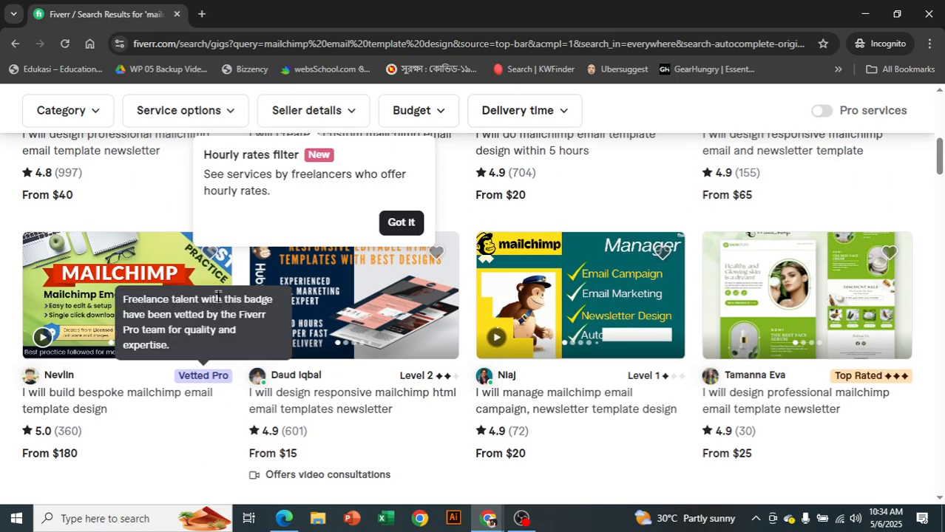
{"action": "left_click", "coordinate": [405, 221]}
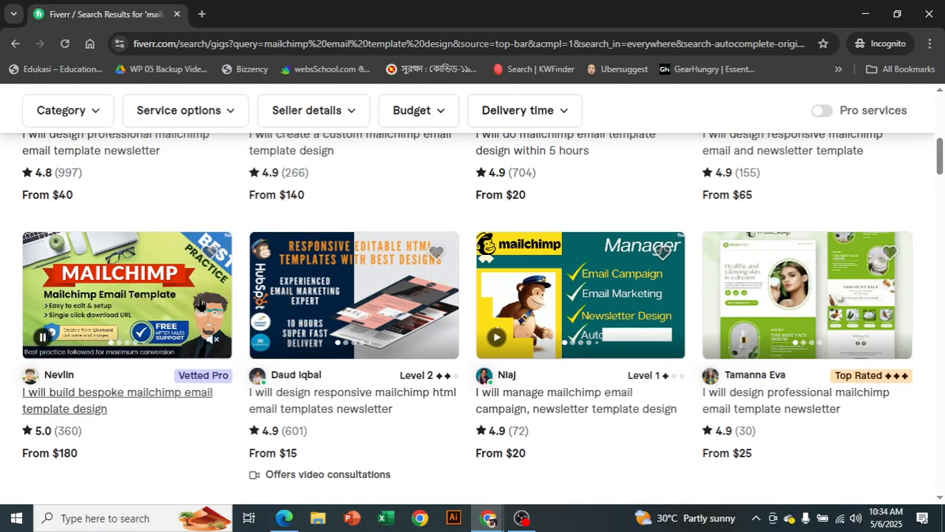
{"action": "left_click", "coordinate": [212, 298]}
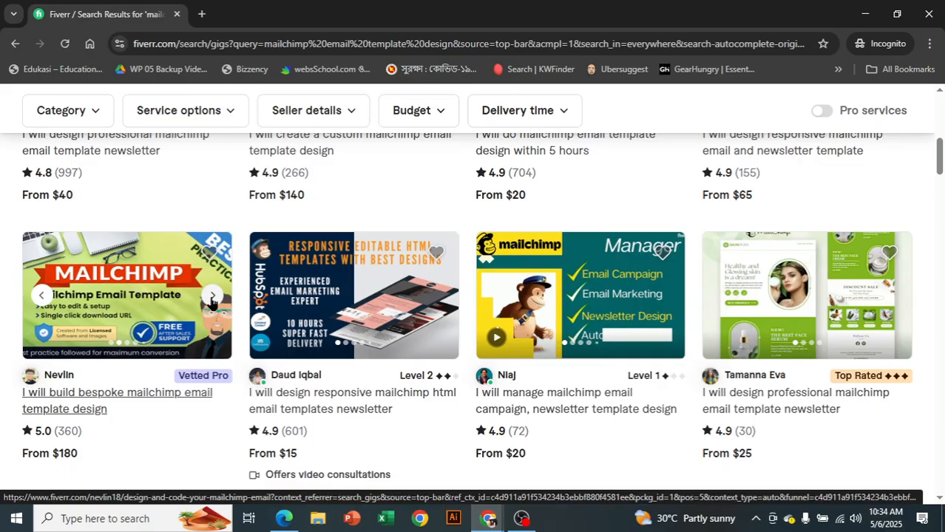
{"action": "left_click", "coordinate": [212, 299]}
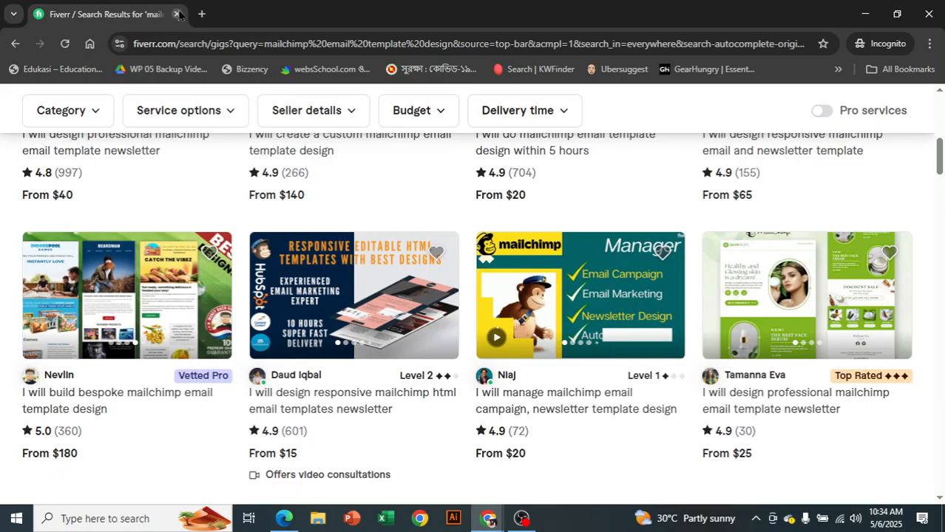
Step: Return to the regular browser window, review the Free email marketing tools list, and bring up the Mailchimp Reports page
{"action": "key", "text": "alt+Tab"}
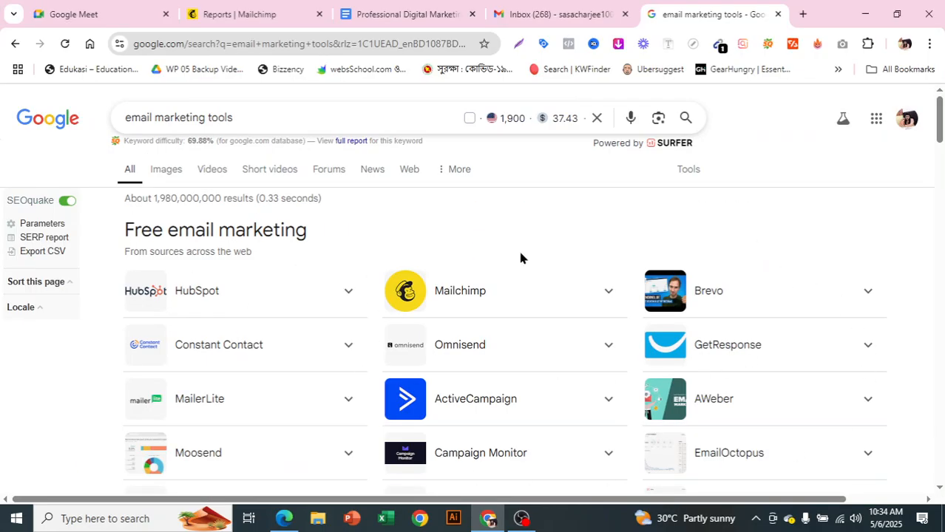
{"action": "scroll", "coordinate": [437, 285], "scroll_direction": "down", "scroll_amount": 1}
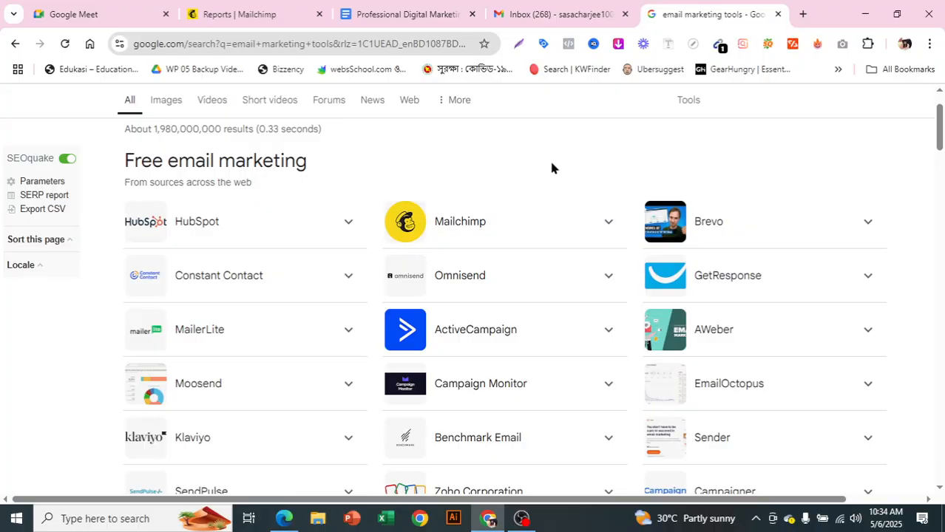
{"action": "left_click", "coordinate": [270, 8]}
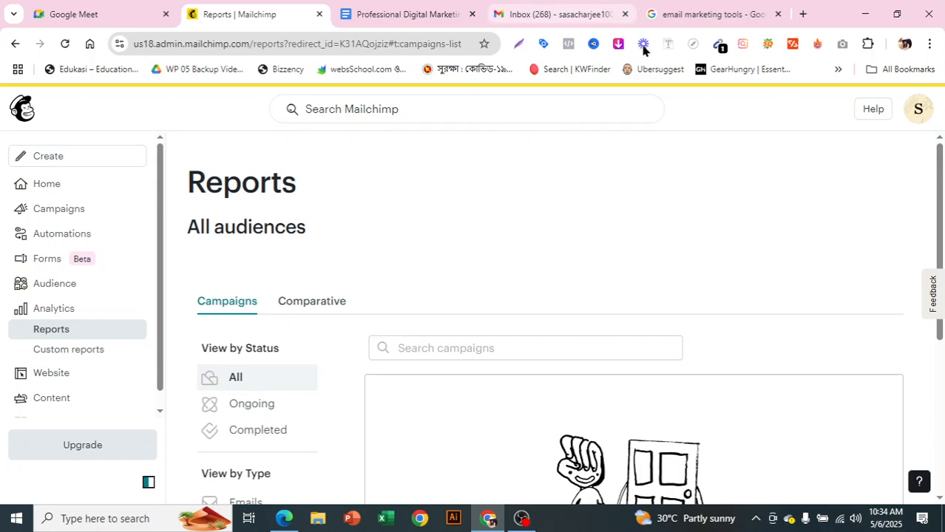
{"action": "left_click", "coordinate": [318, 520]}
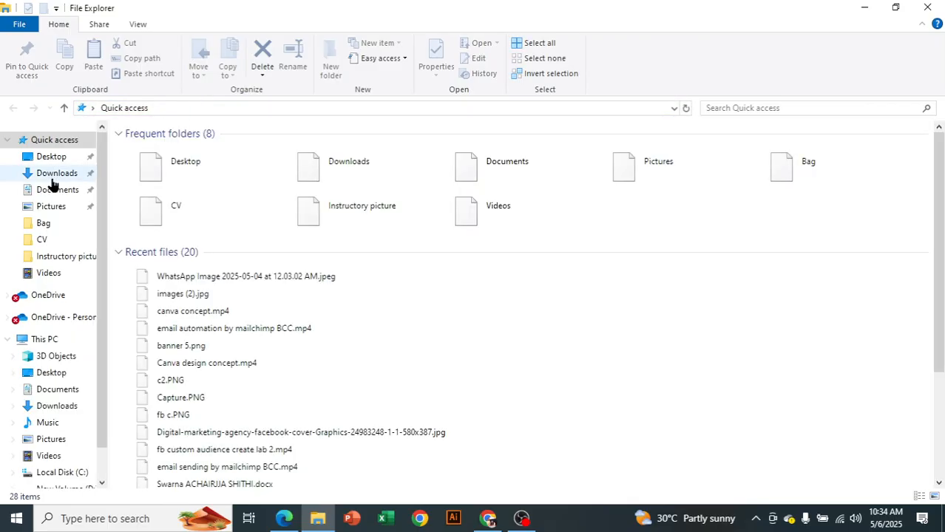
{"action": "left_click", "coordinate": [52, 210]}
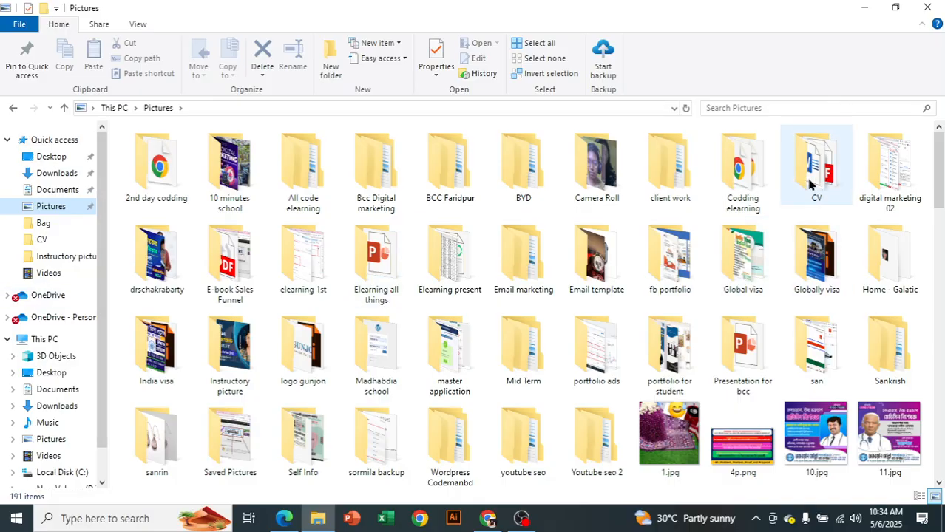
{"action": "double_click", "coordinate": [620, 261]}
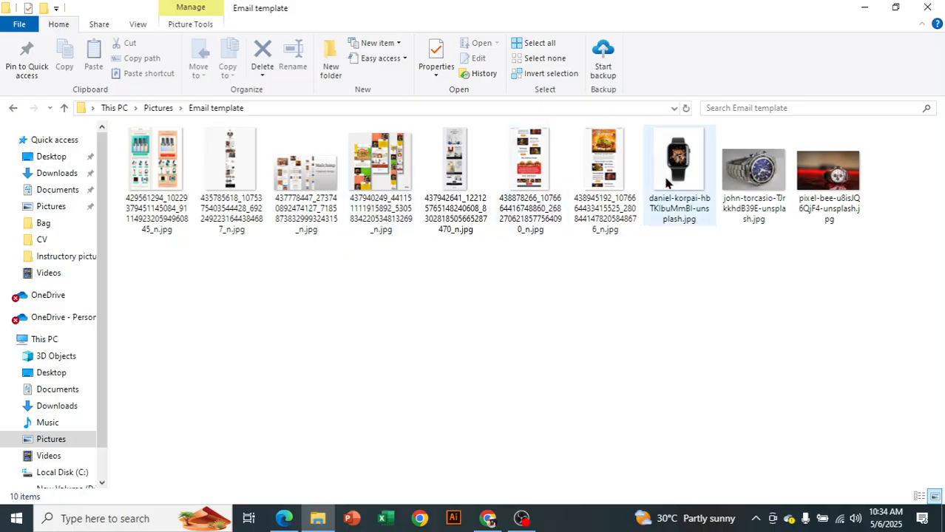
{"action": "left_click", "coordinate": [403, 170]}
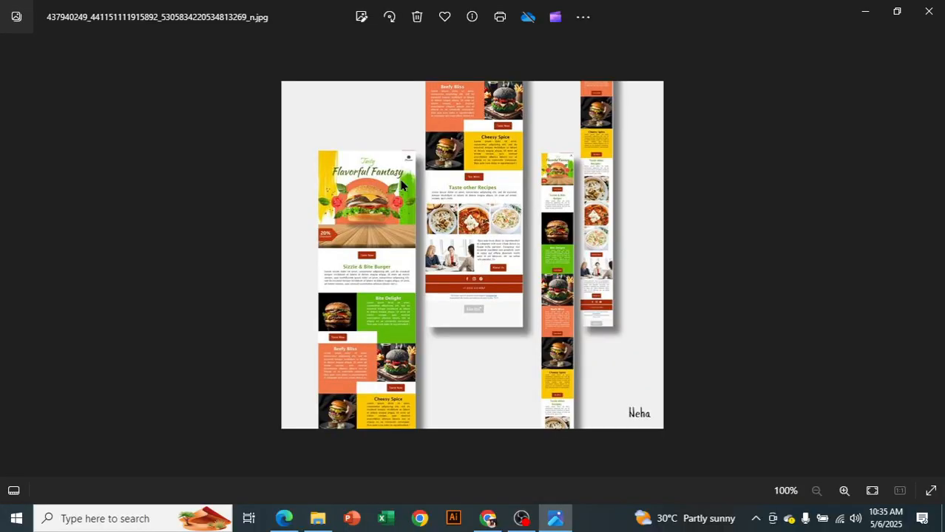
Step: Examine the "Flavorful Fantasy" burger template closely, covering its banner, product sections, recipe images, footer and narrow mobile versions
{"action": "scroll", "coordinate": [488, 269], "scroll_direction": "up", "scroll_amount": 5}
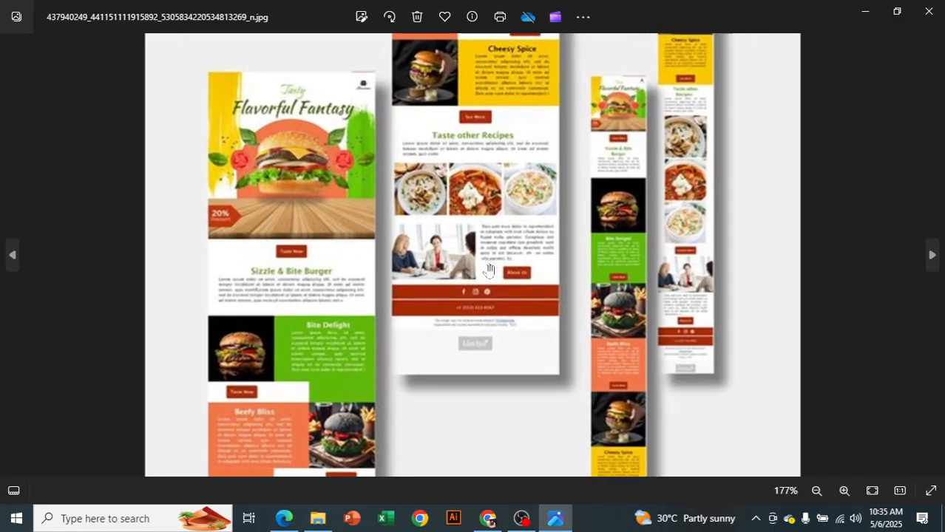
{"action": "left_click_drag", "start_coordinate": [471, 313], "coordinate": [542, 304]}
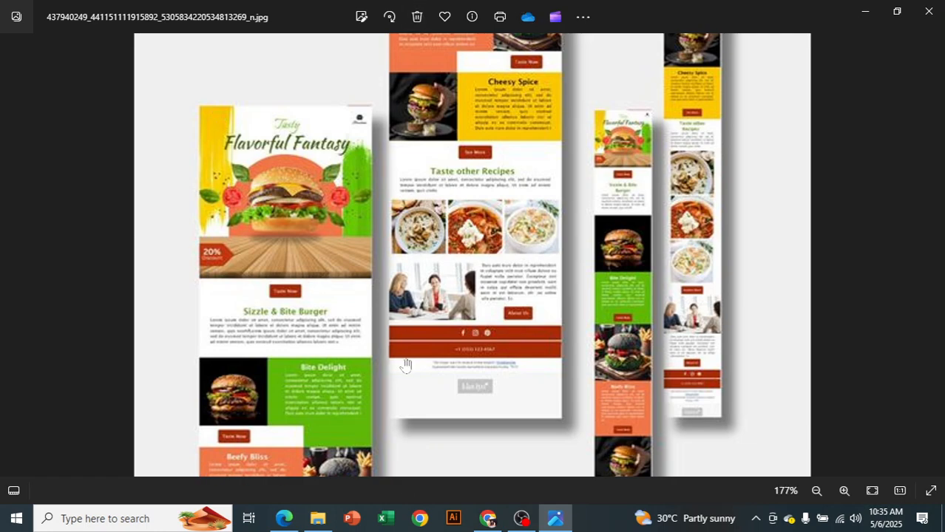
{"action": "scroll", "coordinate": [443, 319], "scroll_direction": "up", "scroll_amount": 1}
{"action": "left_click_drag", "start_coordinate": [282, 263], "coordinate": [317, 284]}
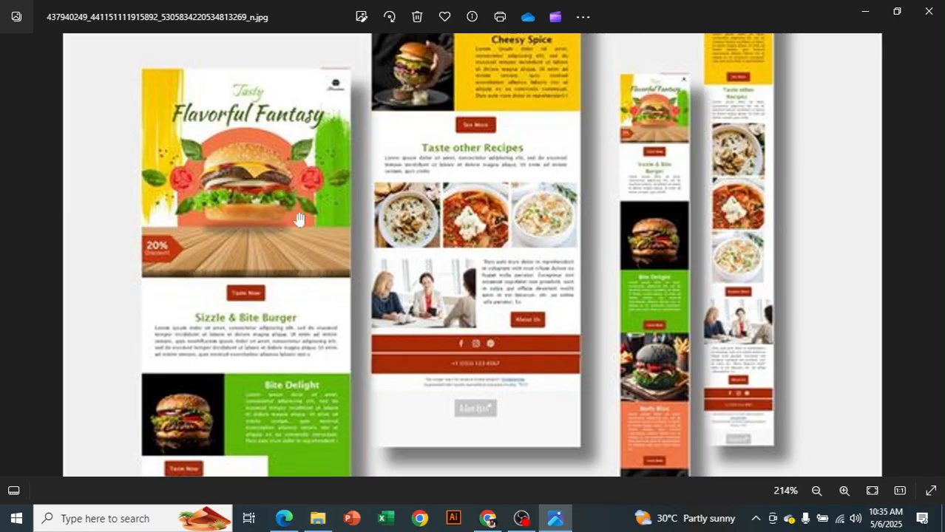
{"action": "scroll", "coordinate": [252, 306], "scroll_direction": "down", "scroll_amount": 1}
{"action": "scroll", "coordinate": [251, 307], "scroll_direction": "down", "scroll_amount": 1}
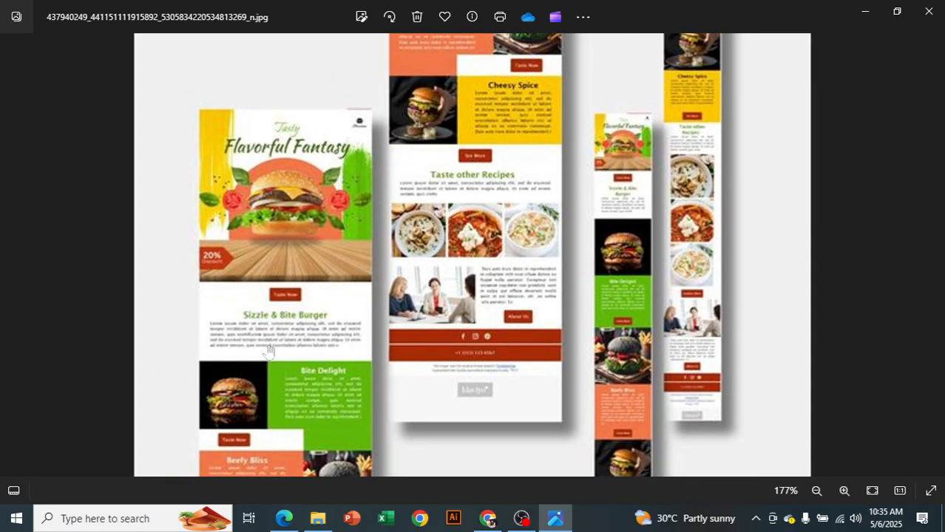
{"action": "left_click_drag", "start_coordinate": [269, 346], "coordinate": [267, 278]}
{"action": "left_click_drag", "start_coordinate": [270, 332], "coordinate": [264, 312]}
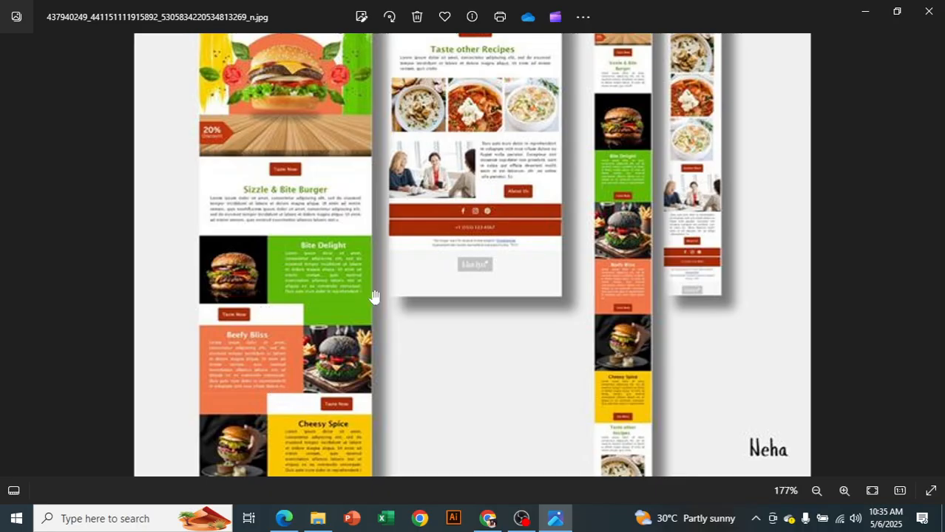
{"action": "scroll", "coordinate": [484, 306], "scroll_direction": "up", "scroll_amount": 3}
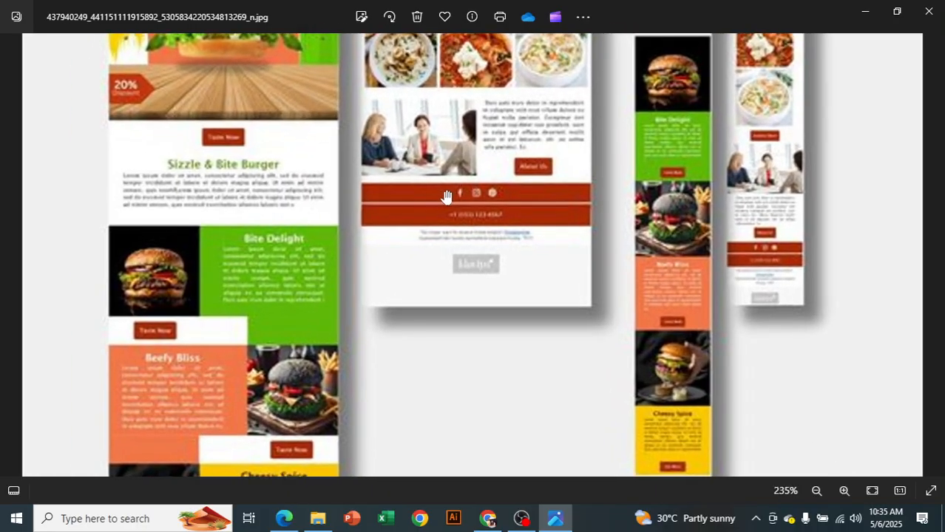
{"action": "left_click_drag", "start_coordinate": [510, 199], "coordinate": [503, 456]}
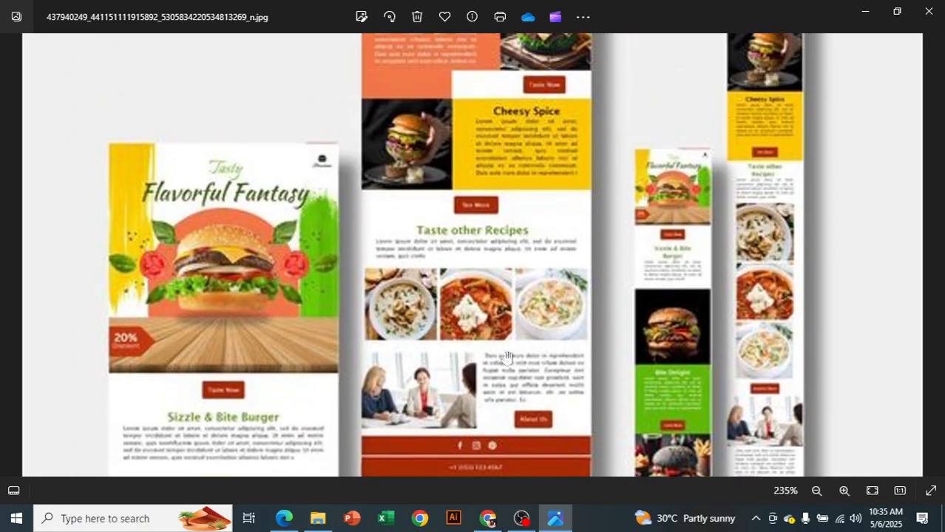
{"action": "left_click_drag", "start_coordinate": [506, 249], "coordinate": [505, 302]}
{"action": "scroll", "coordinate": [660, 191], "scroll_direction": "down", "scroll_amount": 2}
{"action": "scroll", "coordinate": [659, 192], "scroll_direction": "down", "scroll_amount": 4}
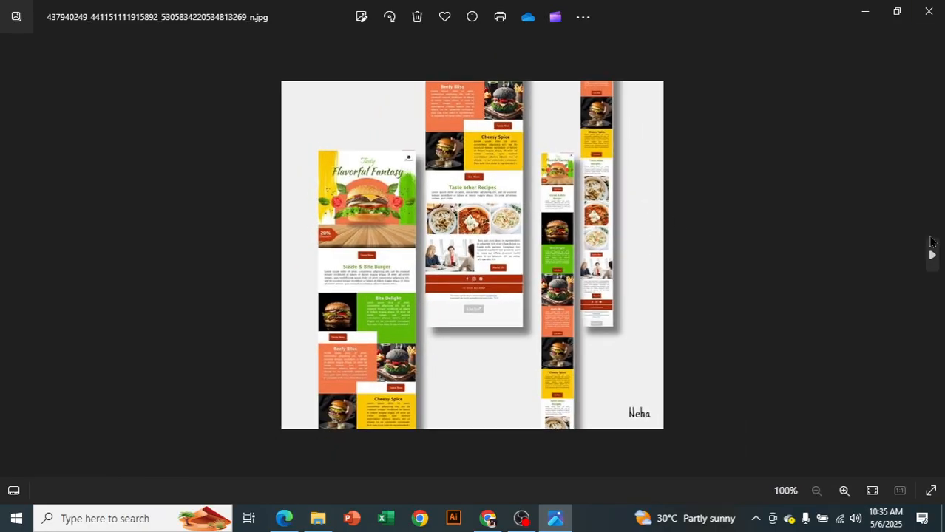
Step: View the next template image and examine the Borcelle interior newsletter from its header and product sections to the social links and Klaviyo footer
{"action": "left_click", "coordinate": [931, 251]}
{"action": "scroll", "coordinate": [615, 230], "scroll_direction": "up", "scroll_amount": 4}
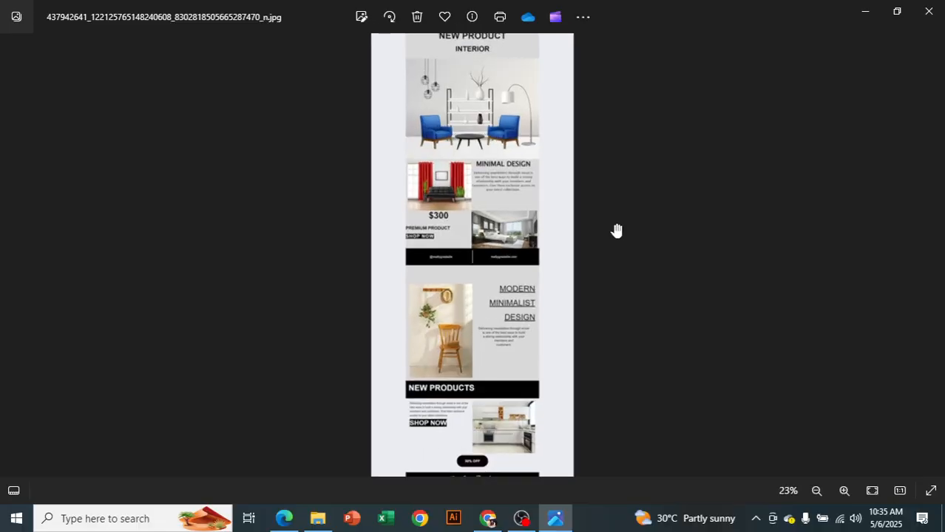
{"action": "scroll", "coordinate": [595, 296], "scroll_direction": "up", "scroll_amount": 3}
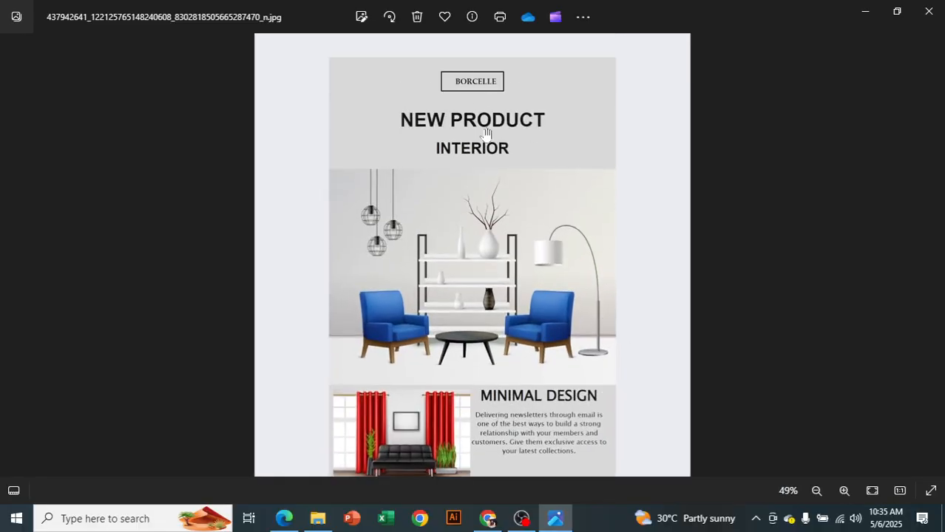
{"action": "scroll", "coordinate": [562, 281], "scroll_direction": "down", "scroll_amount": 3}
{"action": "scroll", "coordinate": [550, 322], "scroll_direction": "down", "scroll_amount": 1}
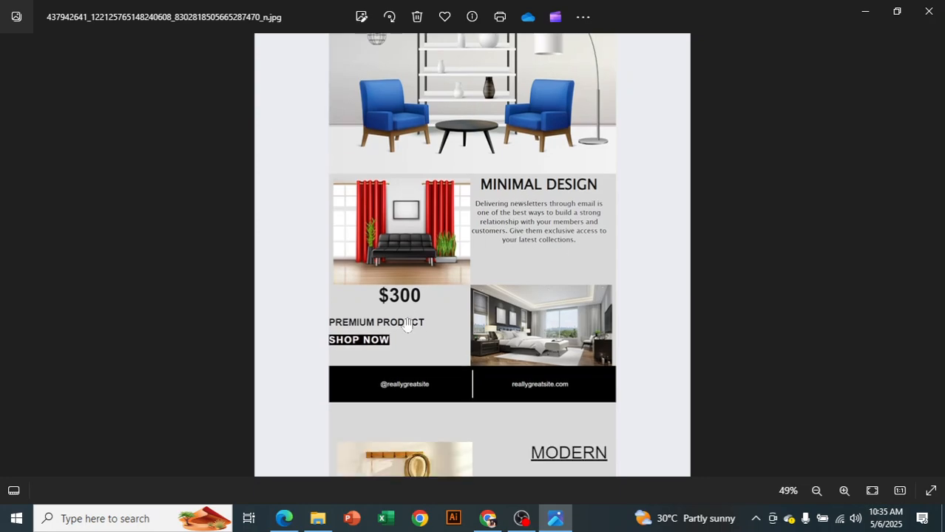
{"action": "scroll", "coordinate": [557, 281], "scroll_direction": "down", "scroll_amount": 4}
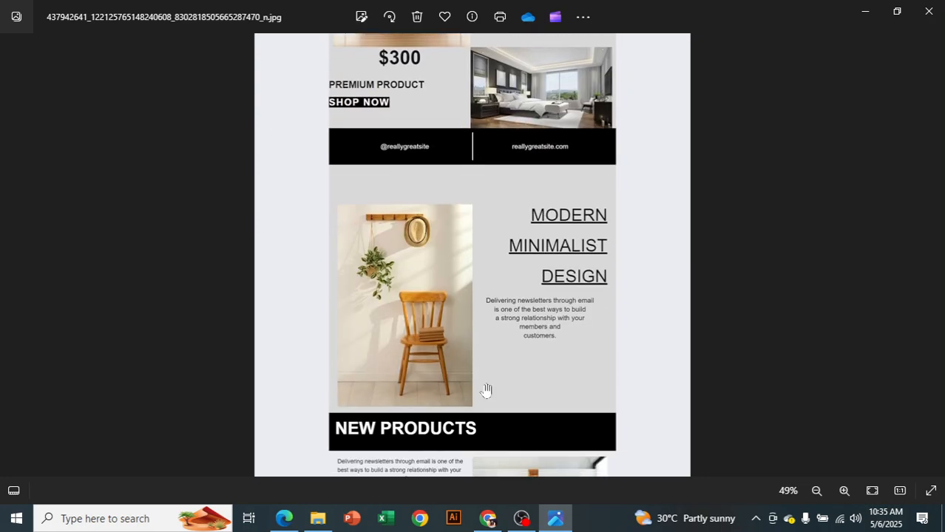
{"action": "scroll", "coordinate": [761, 375], "scroll_direction": "up", "scroll_amount": 2}
{"action": "scroll", "coordinate": [664, 382], "scroll_direction": "down", "scroll_amount": 7}
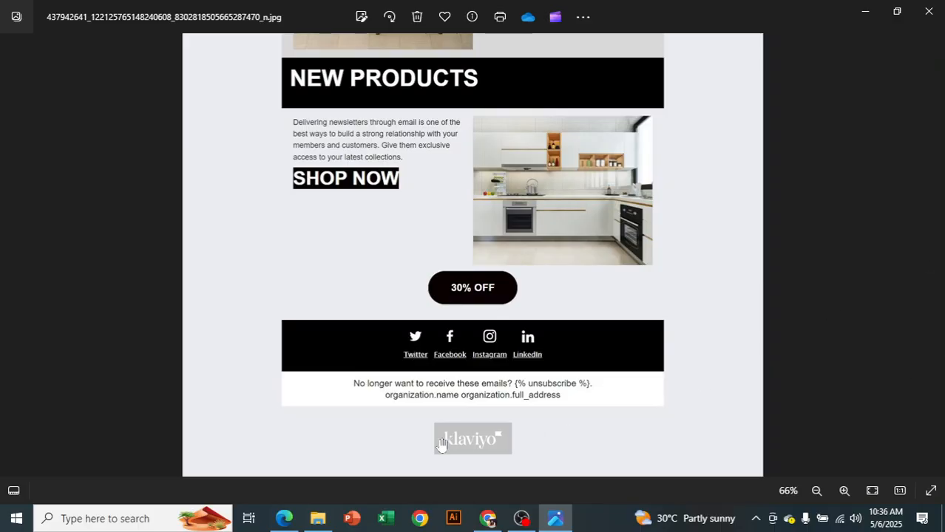
{"action": "scroll", "coordinate": [523, 416], "scroll_direction": "up", "scroll_amount": 2}
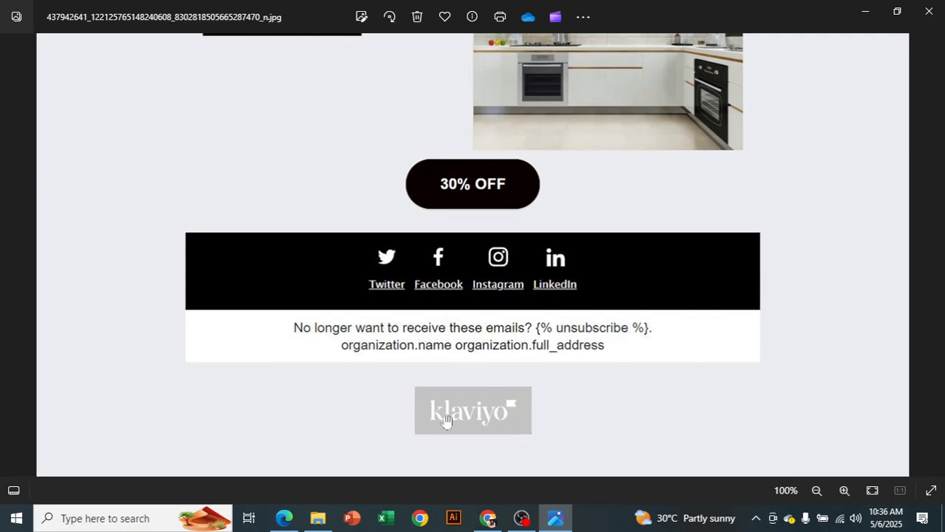
{"action": "scroll", "coordinate": [615, 309], "scroll_direction": "down", "scroll_amount": 3}
{"action": "left_click_drag", "start_coordinate": [606, 179], "coordinate": [605, 415]}
{"action": "left_click_drag", "start_coordinate": [602, 149], "coordinate": [602, 326]}
{"action": "left_click_drag", "start_coordinate": [599, 174], "coordinate": [596, 321]}
{"action": "left_click_drag", "start_coordinate": [593, 209], "coordinate": [594, 365]}
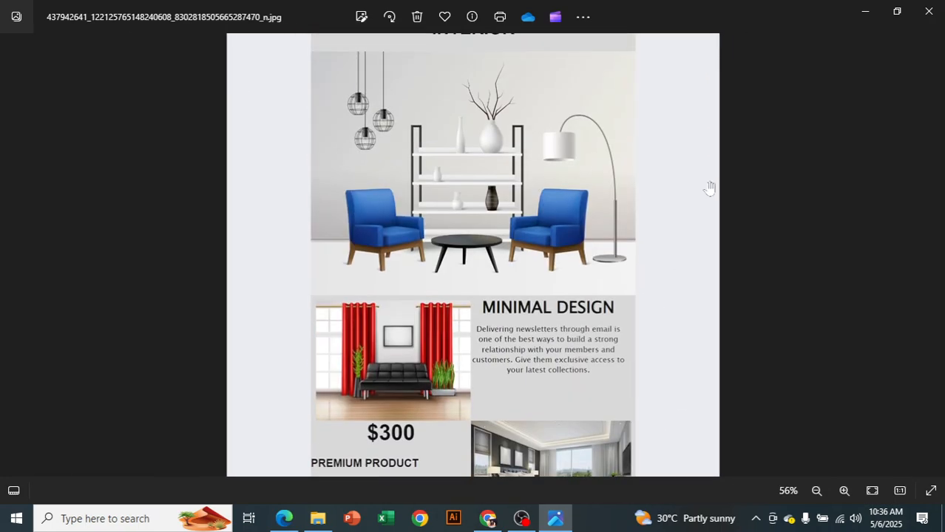
Step: View the next burger template screenshot, examine its product sections and order buttons, and close the image viewer
{"action": "left_click", "coordinate": [931, 255]}
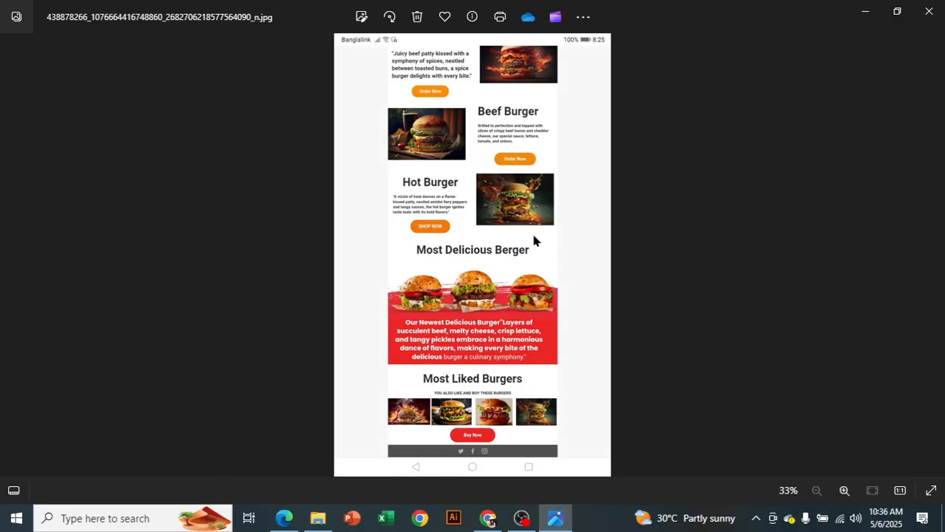
{"action": "scroll", "coordinate": [534, 238], "scroll_direction": "up", "scroll_amount": 2}
{"action": "left_click_drag", "start_coordinate": [460, 105], "coordinate": [459, 190]}
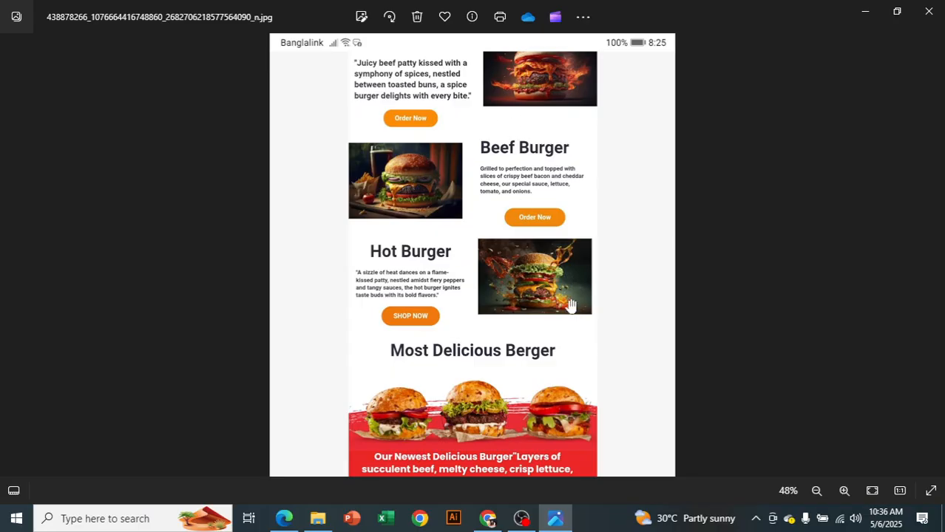
{"action": "left_click_drag", "start_coordinate": [563, 330], "coordinate": [569, 37]}
{"action": "left_click", "coordinate": [928, 12]}
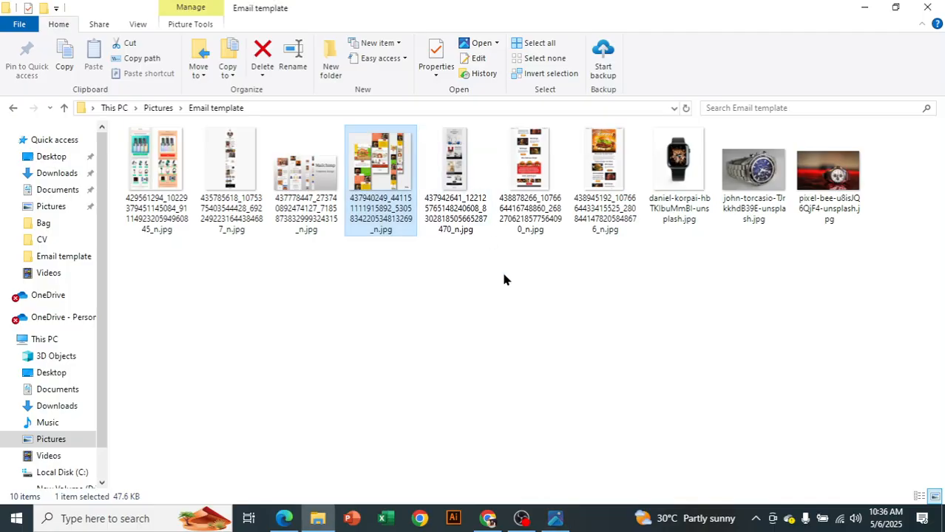
Step: Switch back to Mailchimp in the browser and examine the Reports page and the remaining navigation entries such as Website, Content and Integrations
{"action": "left_click", "coordinate": [489, 519]}
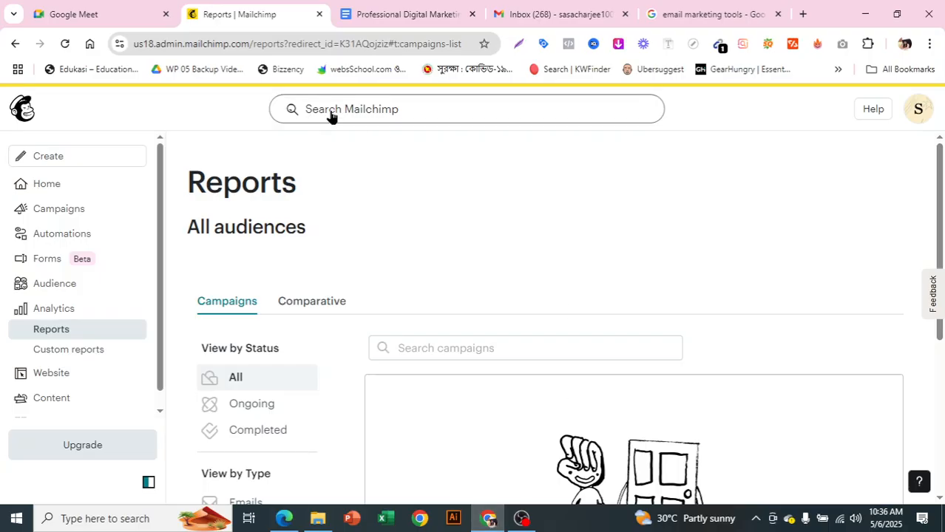
{"action": "scroll", "coordinate": [679, 312], "scroll_direction": "down", "scroll_amount": 4}
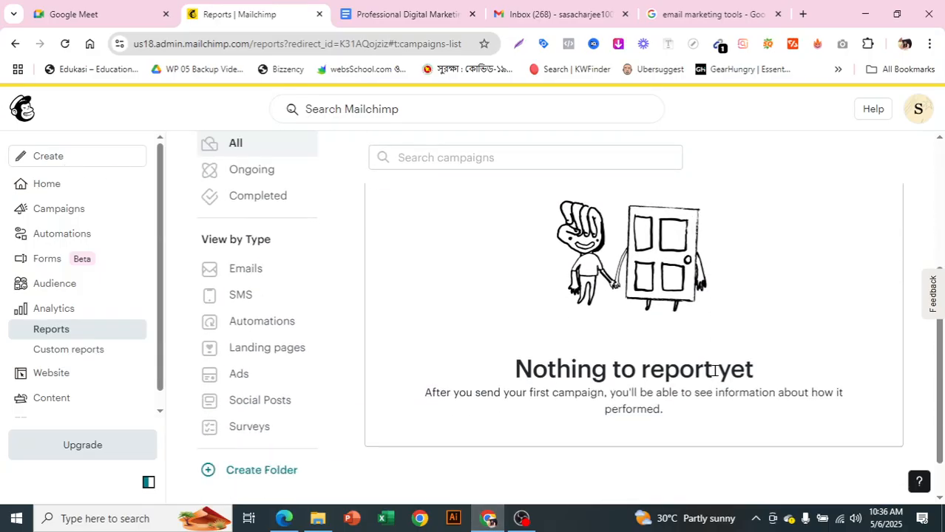
{"action": "scroll", "coordinate": [715, 377], "scroll_direction": "up", "scroll_amount": 4}
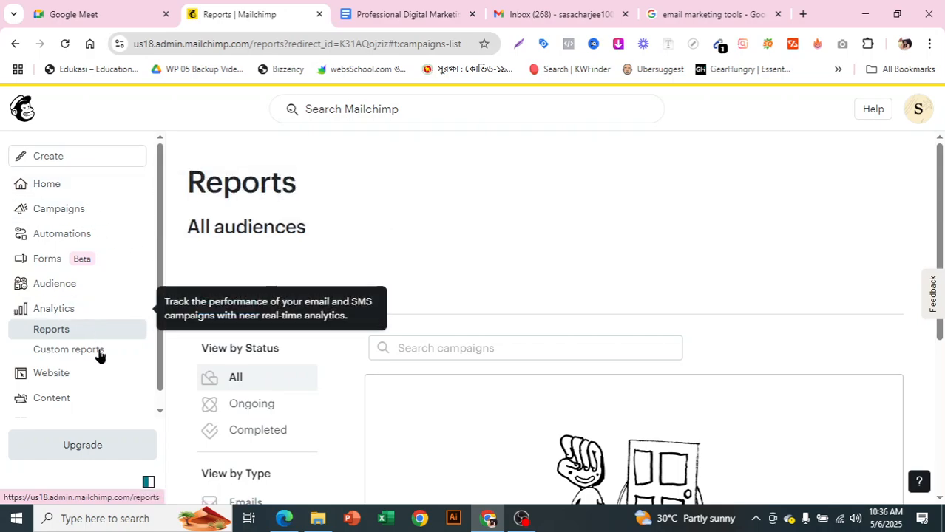
{"action": "scroll", "coordinate": [103, 370], "scroll_direction": "down", "scroll_amount": 1}
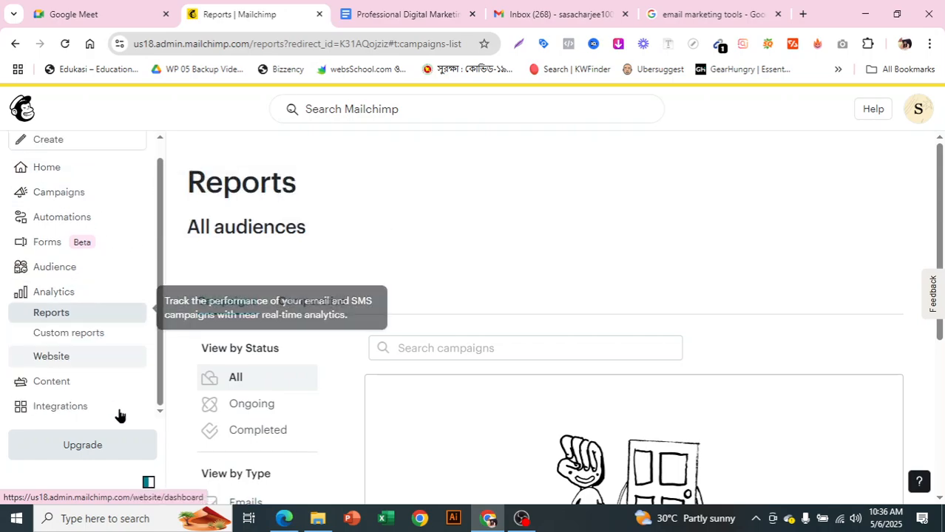
Step: Open the Mailchimp plan upgrade options and compare the prices and limits of the Premium, Standard, Essentials and Free plans
{"action": "right_click", "coordinate": [78, 452]}
{"action": "left_click", "coordinate": [59, 454]}
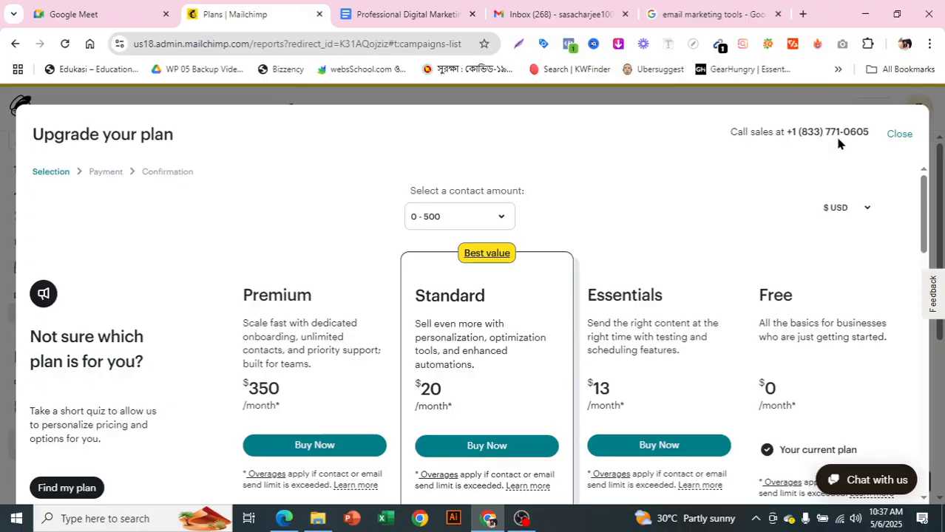
{"action": "scroll", "coordinate": [784, 228], "scroll_direction": "down", "scroll_amount": 2}
{"action": "scroll", "coordinate": [824, 334], "scroll_direction": "up", "scroll_amount": 1}
{"action": "scroll", "coordinate": [817, 340], "scroll_direction": "down", "scroll_amount": 3}
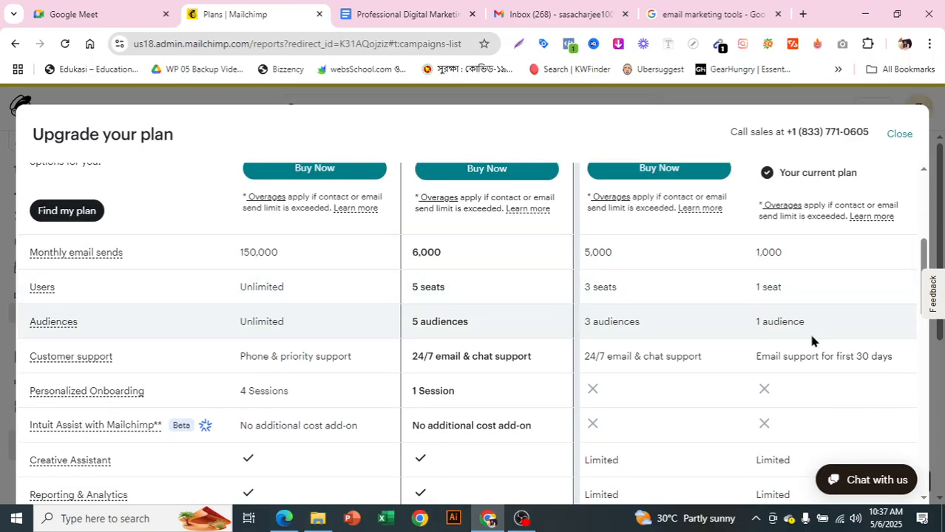
Step: Examine the feature comparison rows of the Mailchimp plans, dismiss the pricing question prompt, and return to the plan prices and limits
{"action": "scroll", "coordinate": [839, 378], "scroll_direction": "down", "scroll_amount": 3}
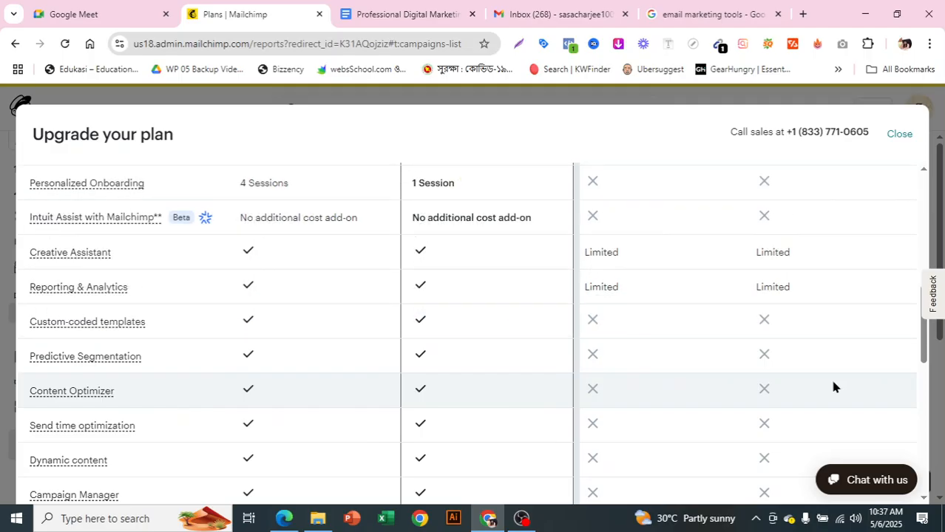
{"action": "scroll", "coordinate": [833, 386], "scroll_direction": "down", "scroll_amount": 2}
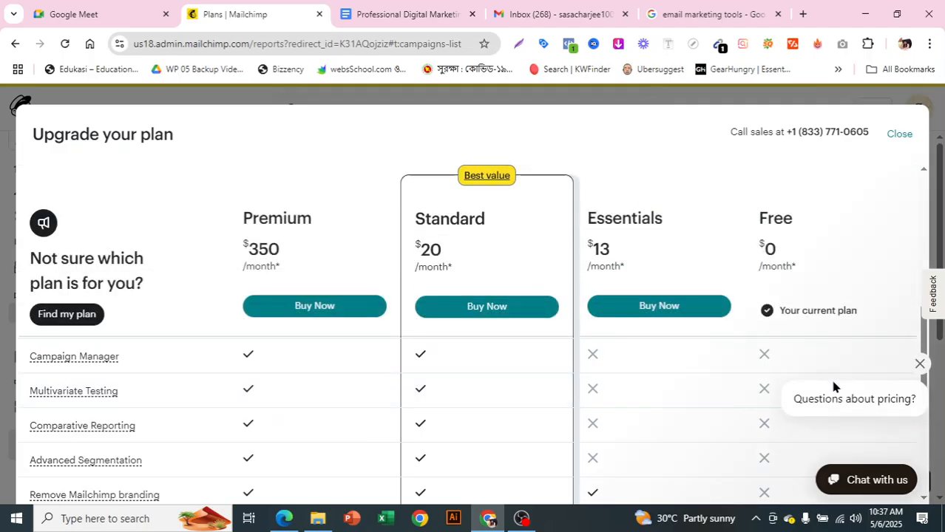
{"action": "left_click", "coordinate": [920, 349]}
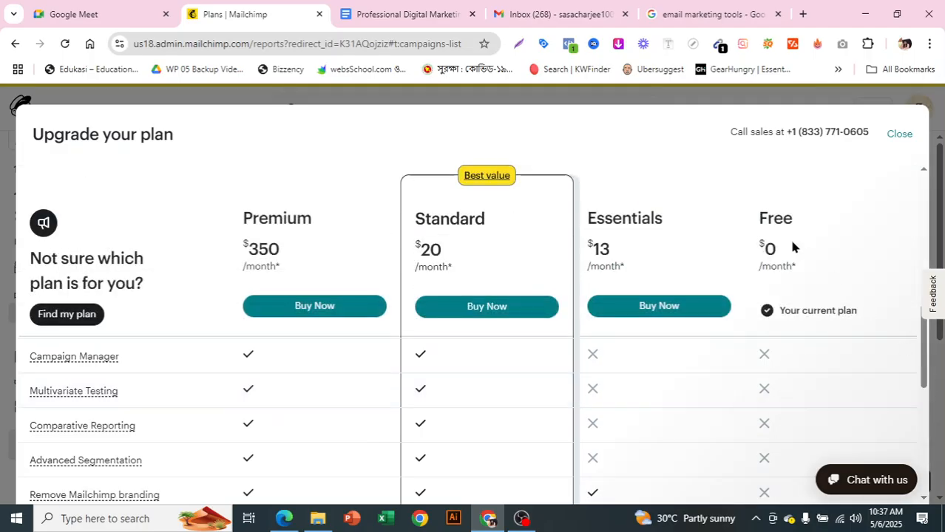
{"action": "scroll", "coordinate": [811, 393], "scroll_direction": "up", "scroll_amount": 8}
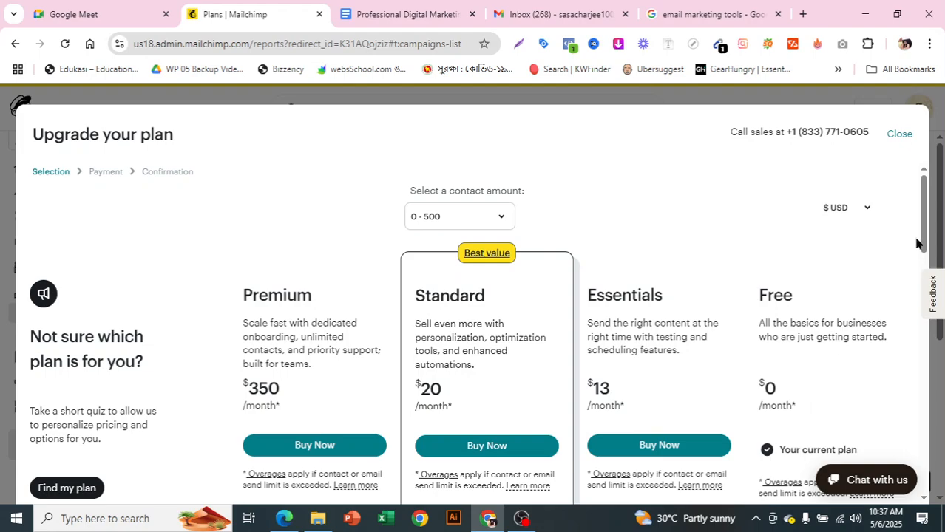
{"action": "left_click_drag", "start_coordinate": [925, 230], "coordinate": [907, 260]}
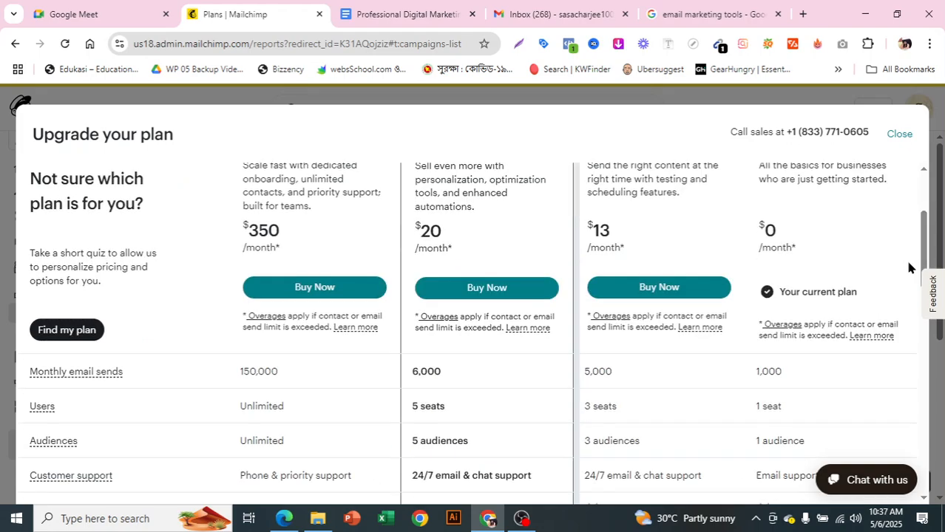
Step: Compare the monthly email sends of the Free and Essentials plans and check the user seats included in Essentials
{"action": "left_click_drag", "start_coordinate": [757, 371], "coordinate": [784, 370]}
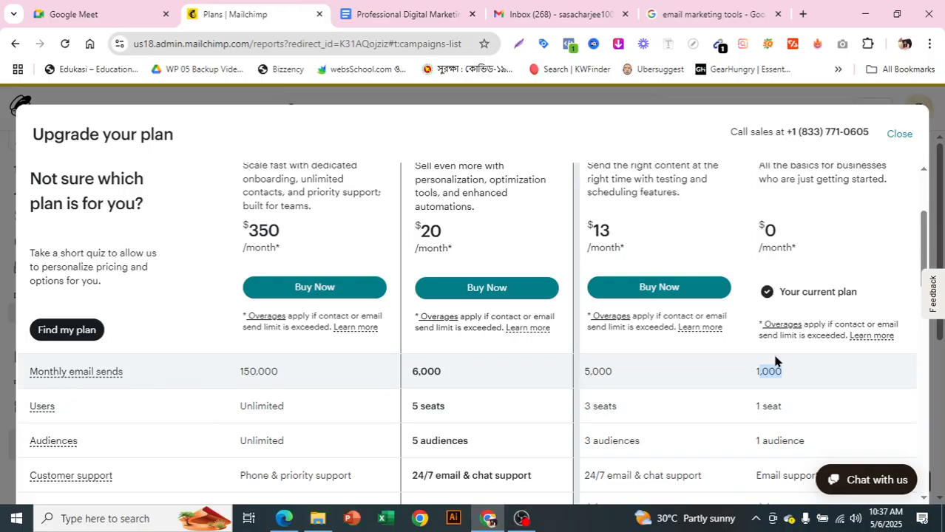
{"action": "left_click", "coordinate": [874, 234]}
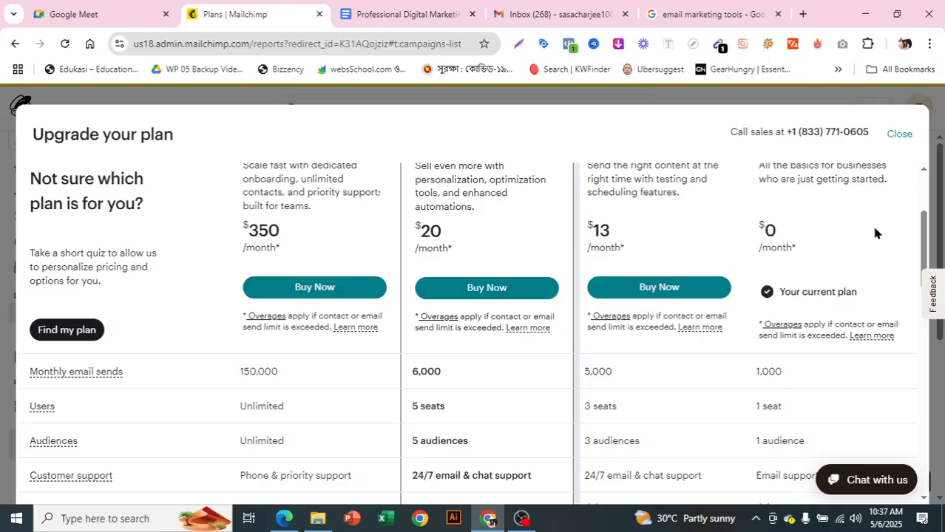
{"action": "left_click_drag", "start_coordinate": [856, 384], "coordinate": [880, 299]}
{"action": "left_click", "coordinate": [880, 300]}
{"action": "left_click_drag", "start_coordinate": [586, 370], "coordinate": [611, 369]}
{"action": "left_click", "coordinate": [746, 196]}
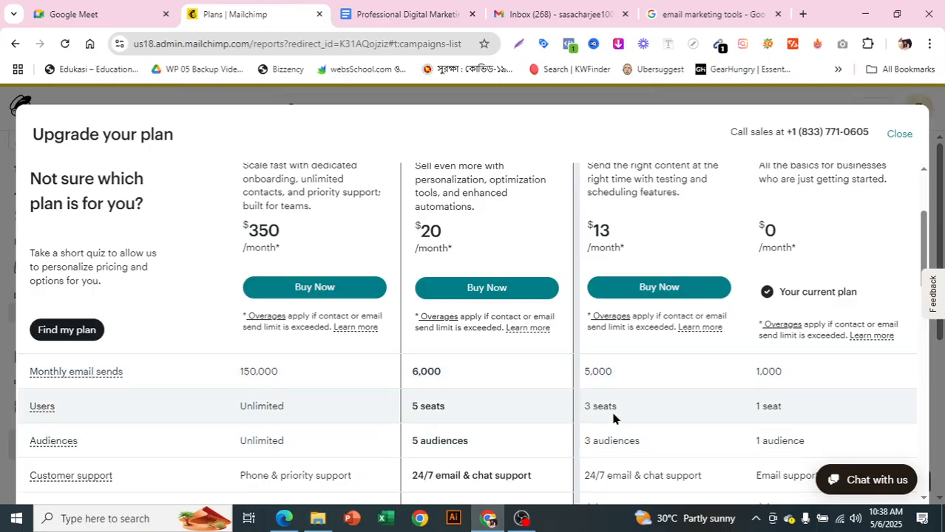
{"action": "left_click_drag", "start_coordinate": [581, 406], "coordinate": [612, 404]}
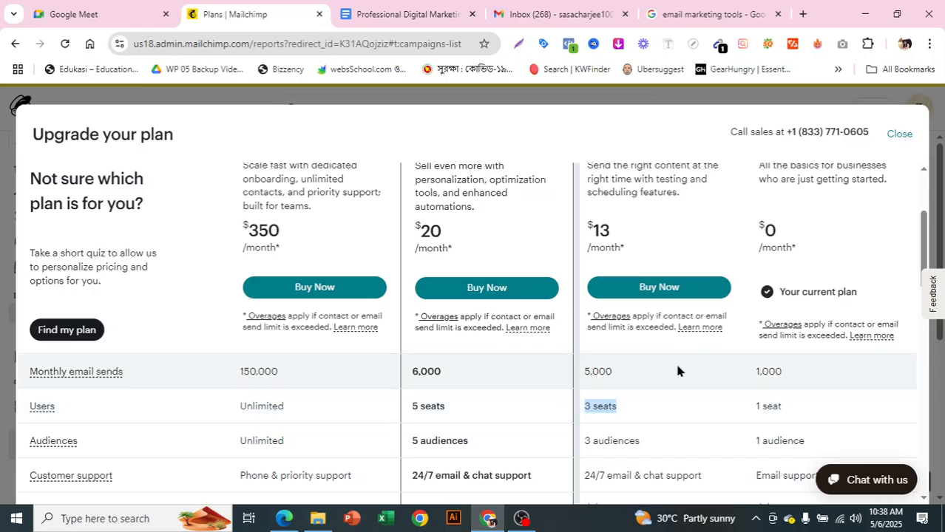
{"action": "left_click", "coordinate": [650, 398]}
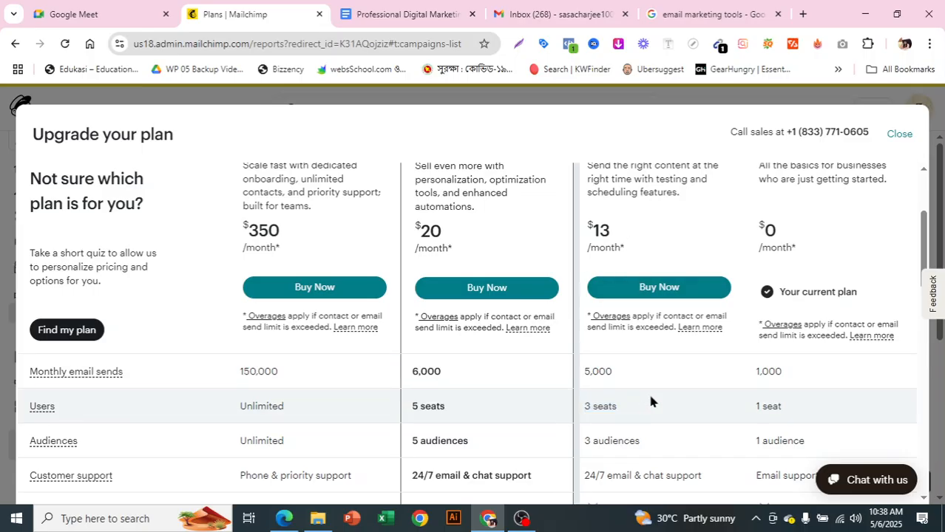
Step: Examine the remaining plan features, from customer support and Creative Assistant to automated journeys, pre-built templates and integrations, across all four plans
{"action": "scroll", "coordinate": [648, 391], "scroll_direction": "down", "scroll_amount": 1}
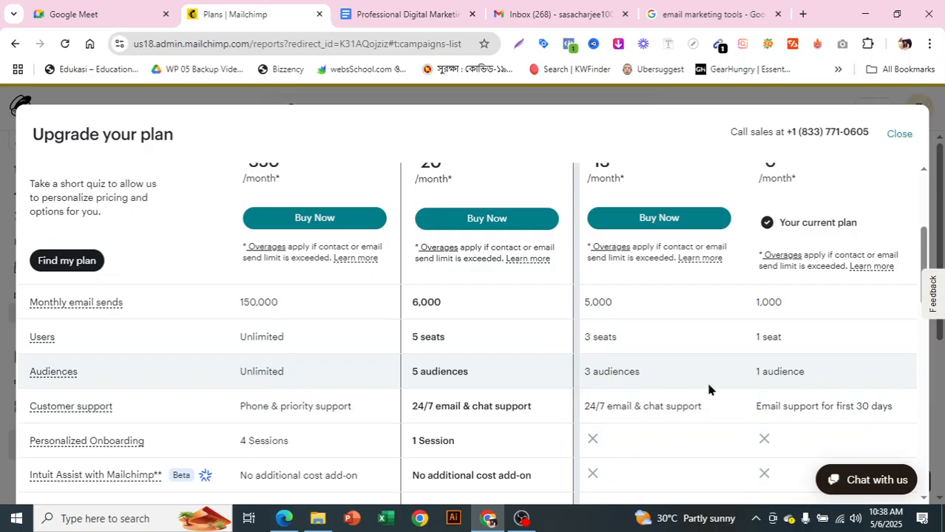
{"action": "scroll", "coordinate": [706, 387], "scroll_direction": "down", "scroll_amount": 1}
{"action": "scroll", "coordinate": [634, 364], "scroll_direction": "down", "scroll_amount": 1}
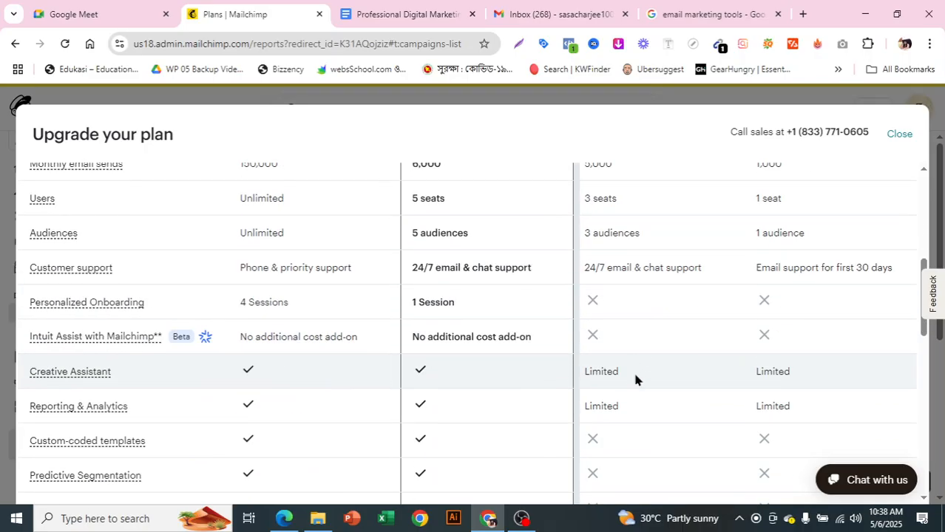
{"action": "scroll", "coordinate": [632, 369], "scroll_direction": "down", "scroll_amount": 1}
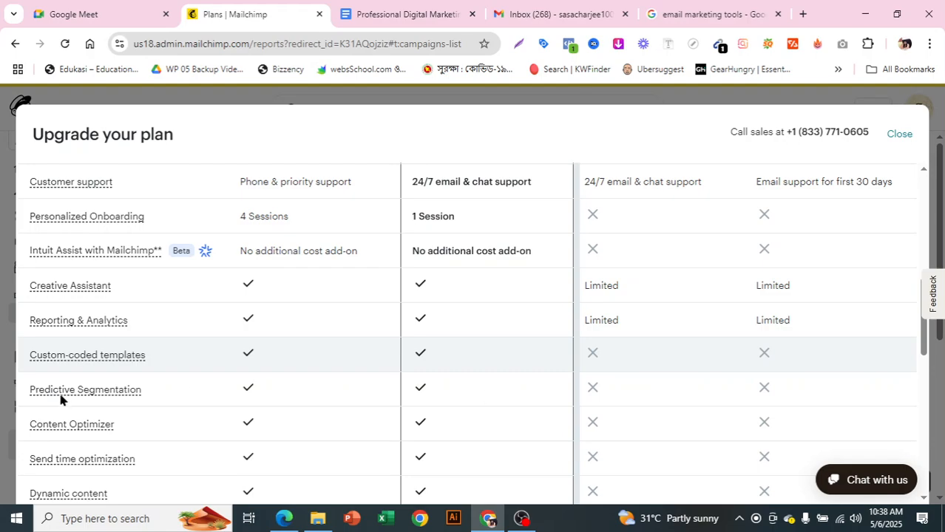
{"action": "scroll", "coordinate": [634, 382], "scroll_direction": "down", "scroll_amount": 4}
{"action": "scroll", "coordinate": [647, 411], "scroll_direction": "down", "scroll_amount": 3}
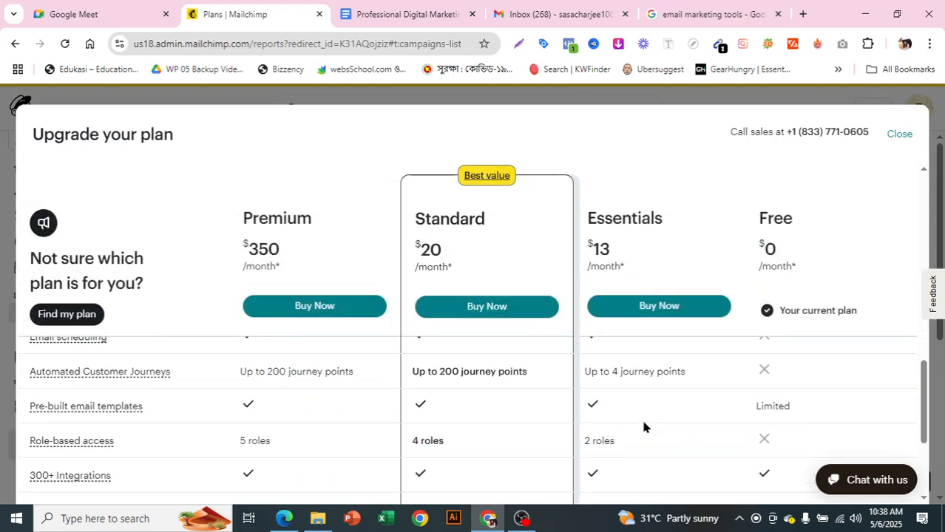
{"action": "scroll", "coordinate": [643, 423], "scroll_direction": "down", "scroll_amount": 1}
{"action": "scroll", "coordinate": [642, 428], "scroll_direction": "up", "scroll_amount": 3}
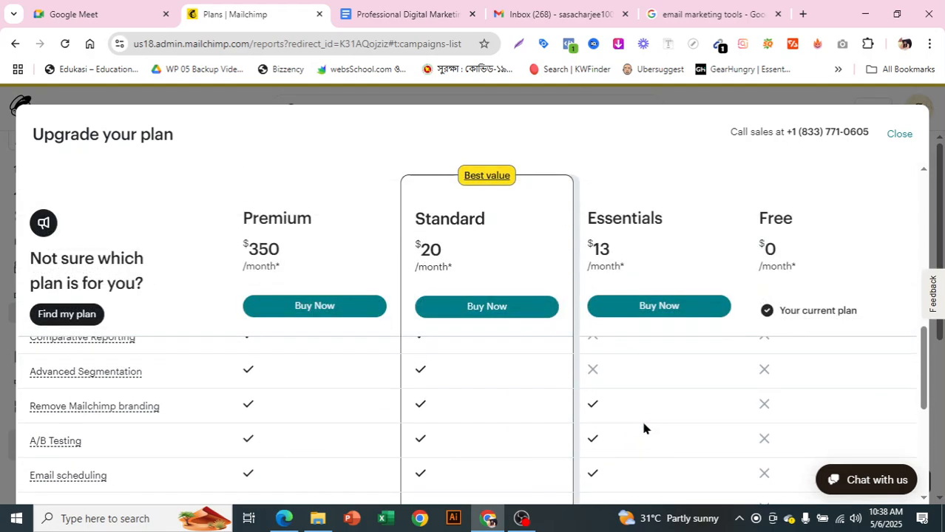
{"action": "scroll", "coordinate": [643, 428], "scroll_direction": "up", "scroll_amount": 1}
{"action": "scroll", "coordinate": [642, 426], "scroll_direction": "up", "scroll_amount": 1}
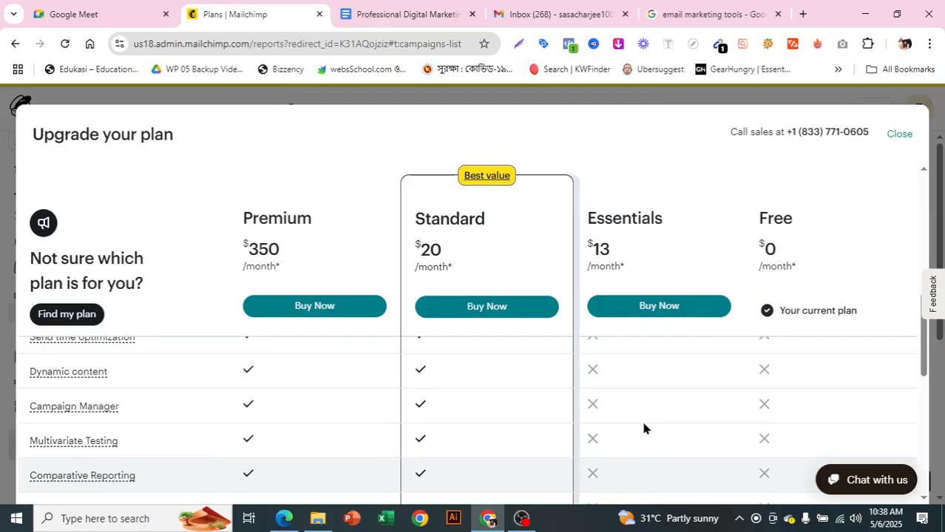
{"action": "scroll", "coordinate": [643, 426], "scroll_direction": "up", "scroll_amount": 1}
{"action": "scroll", "coordinate": [644, 427], "scroll_direction": "up", "scroll_amount": 2}
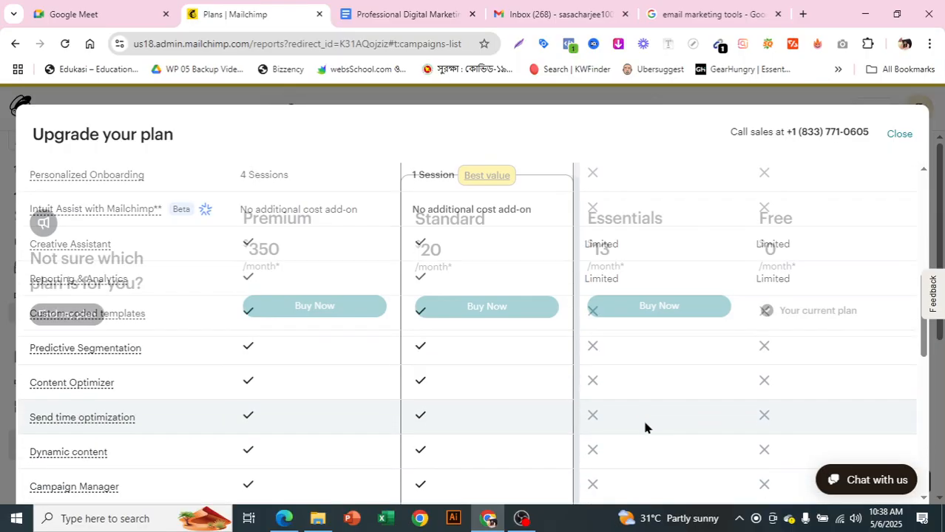
{"action": "scroll", "coordinate": [645, 377], "scroll_direction": "up", "scroll_amount": 3}
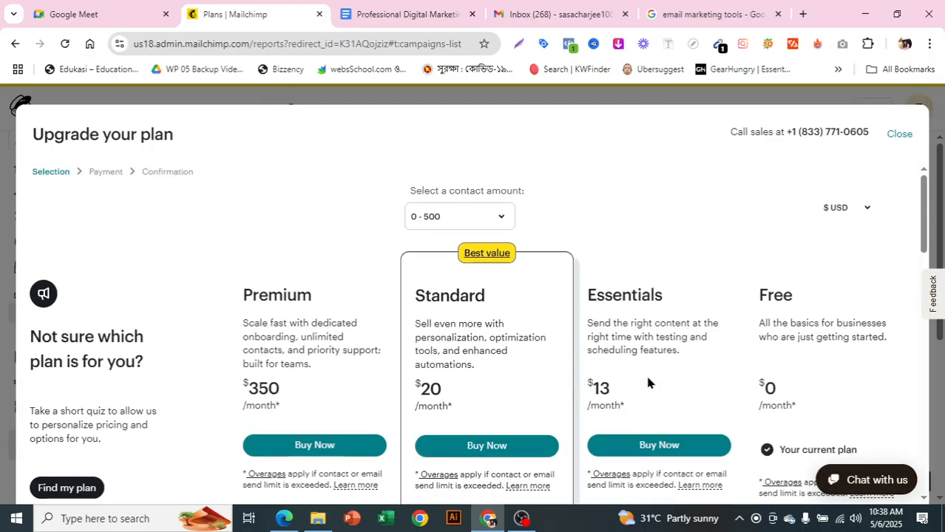
Step: Compare the monthly price and email sends of the Premium plan with the Standard plan, and close the plan upgrade window
{"action": "scroll", "coordinate": [444, 340], "scroll_direction": "down", "scroll_amount": 1}
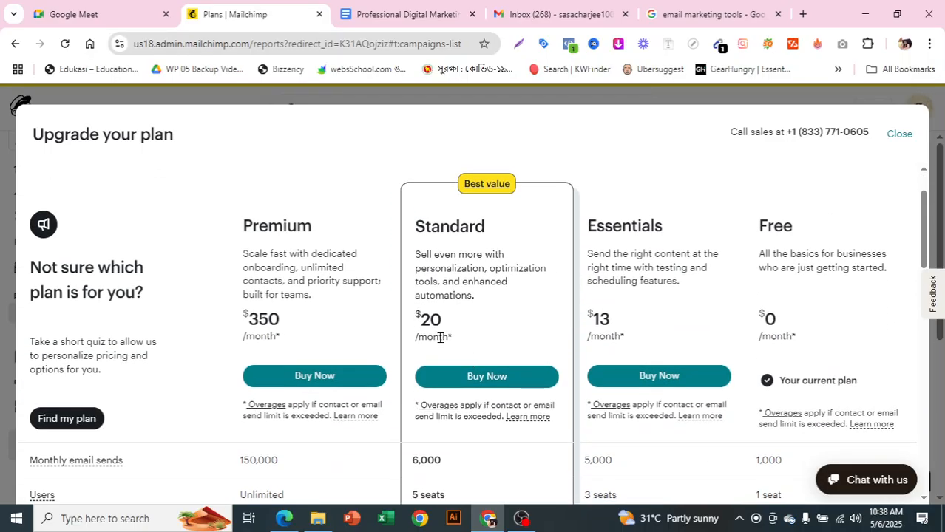
{"action": "scroll", "coordinate": [433, 334], "scroll_direction": "down", "scroll_amount": 2}
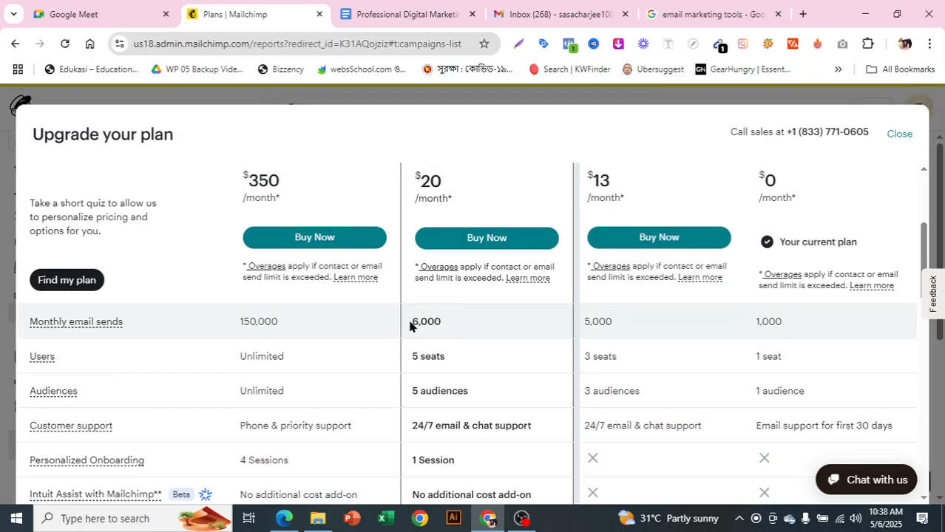
{"action": "scroll", "coordinate": [424, 320], "scroll_direction": "up", "scroll_amount": 1}
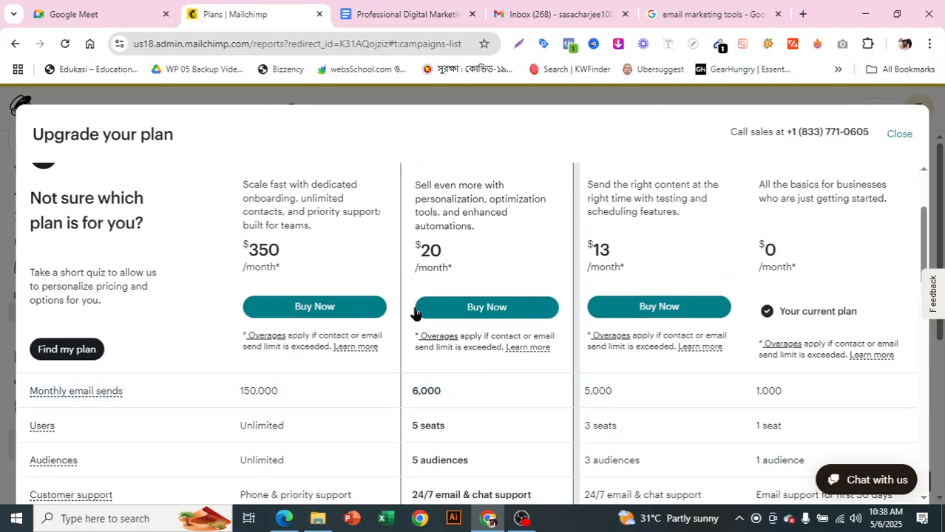
{"action": "left_click_drag", "start_coordinate": [247, 247], "coordinate": [263, 250]}
{"action": "left_click", "coordinate": [294, 261]}
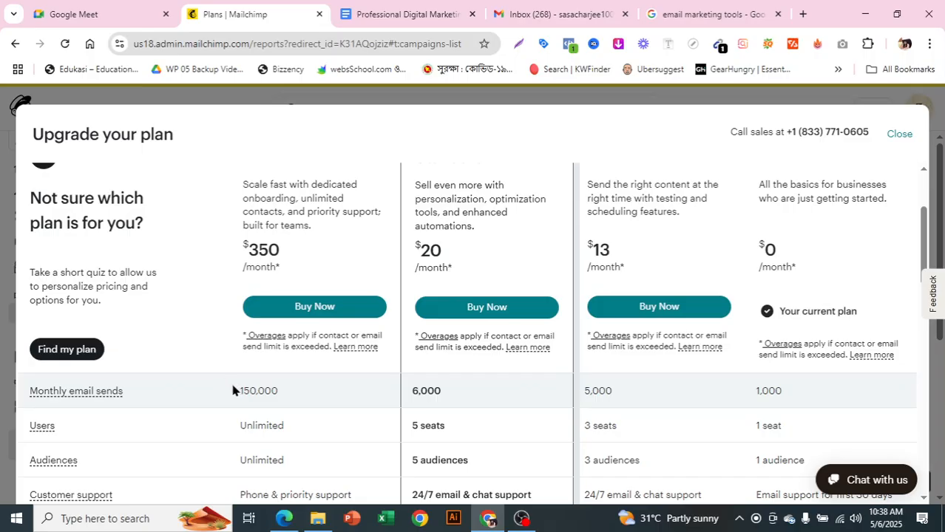
{"action": "left_click_drag", "start_coordinate": [239, 390], "coordinate": [275, 385]}
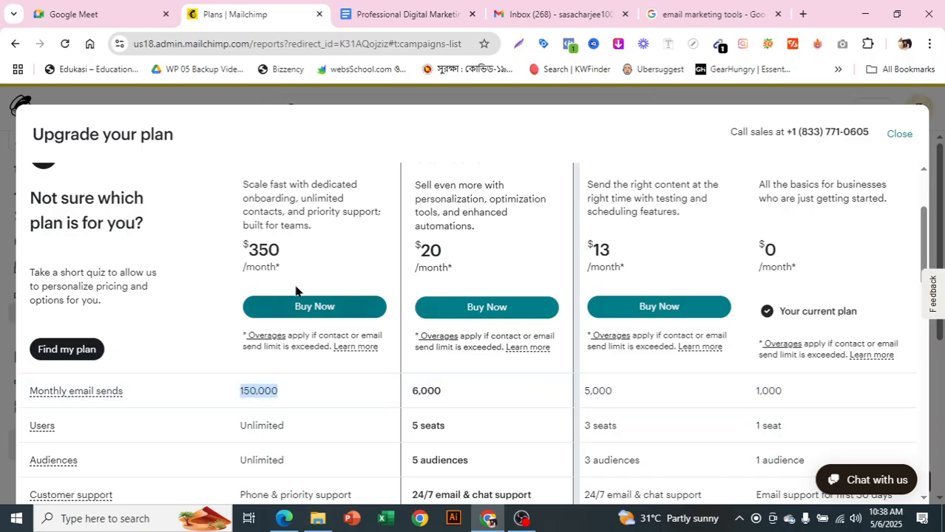
{"action": "left_click", "coordinate": [307, 246]}
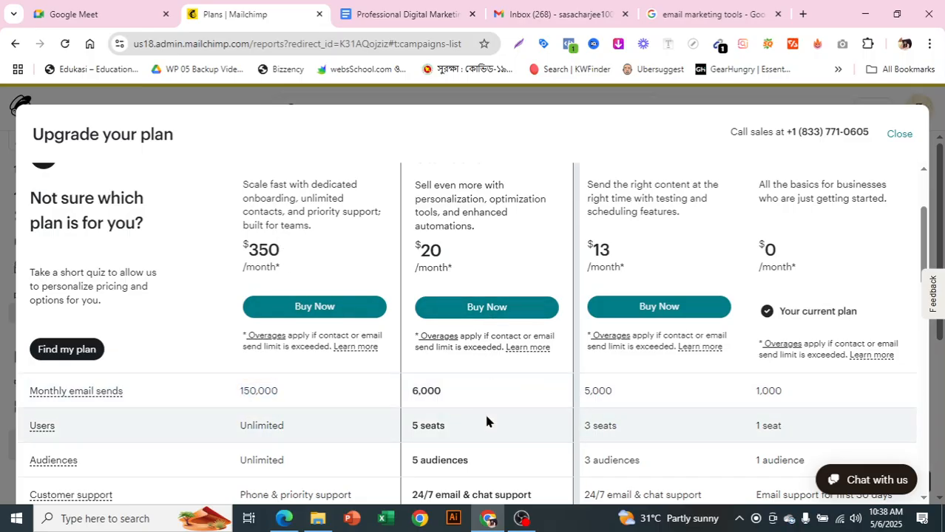
{"action": "scroll", "coordinate": [769, 386], "scroll_direction": "up", "scroll_amount": 3}
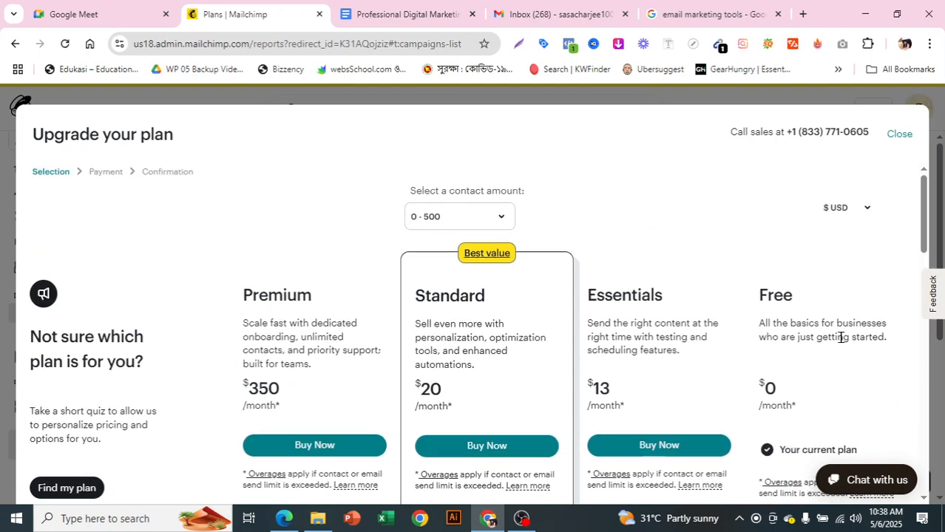
{"action": "left_click", "coordinate": [906, 134]}
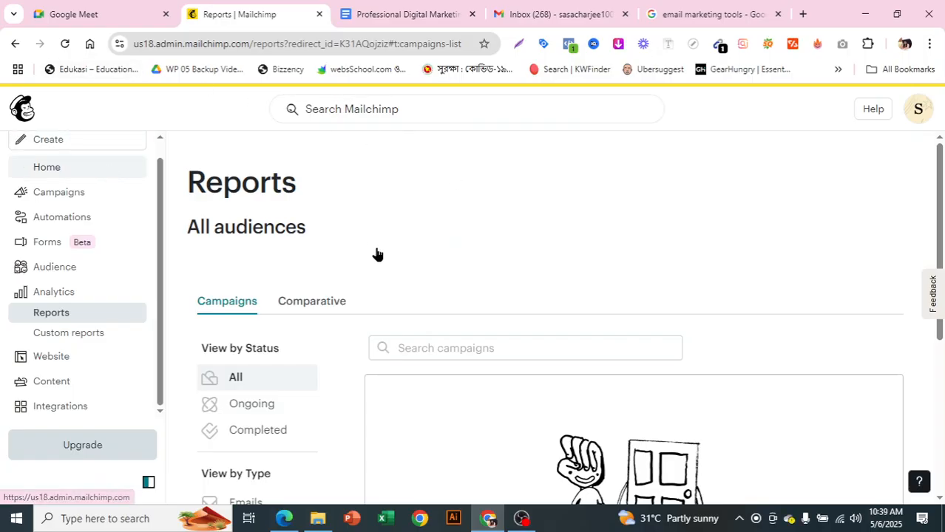
Step: Open Mailchimp's creation page, review the regular email, automation and landing page options, and start designing a regular email
{"action": "scroll", "coordinate": [80, 265], "scroll_direction": "up", "scroll_amount": 1}
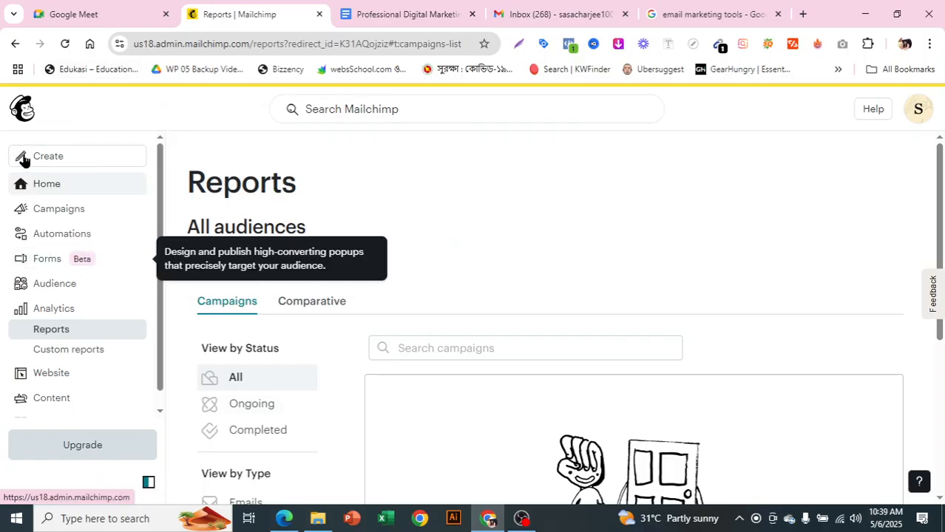
{"action": "left_click", "coordinate": [55, 157]}
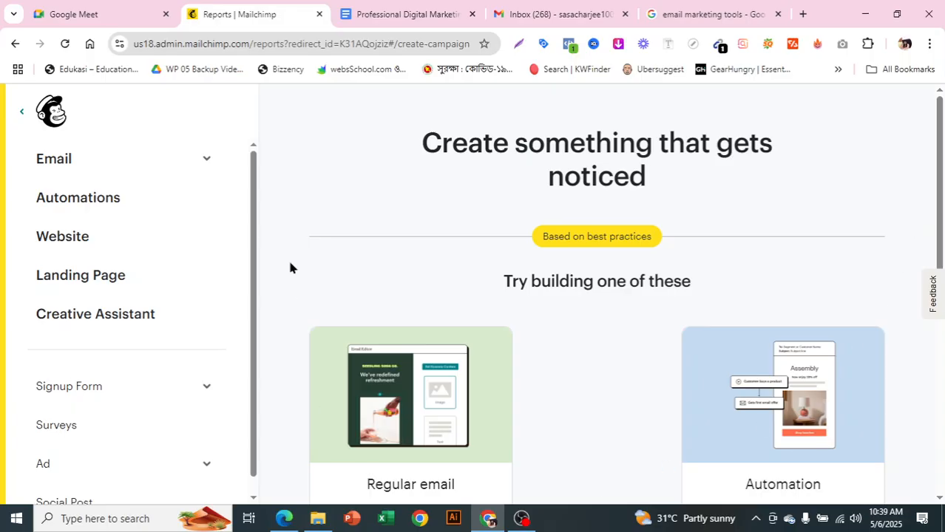
{"action": "scroll", "coordinate": [602, 255], "scroll_direction": "down", "scroll_amount": 2}
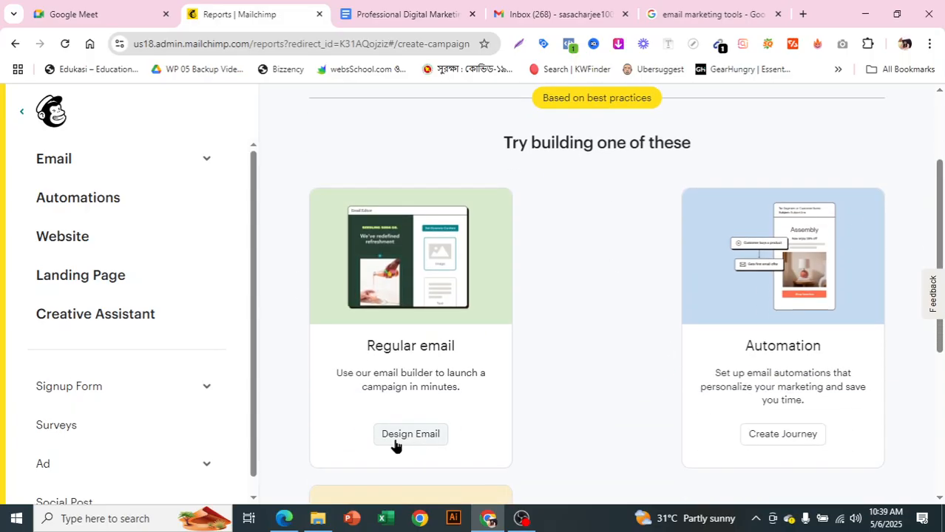
{"action": "scroll", "coordinate": [531, 419], "scroll_direction": "down", "scroll_amount": 1}
{"action": "scroll", "coordinate": [531, 419], "scroll_direction": "down", "scroll_amount": 4}
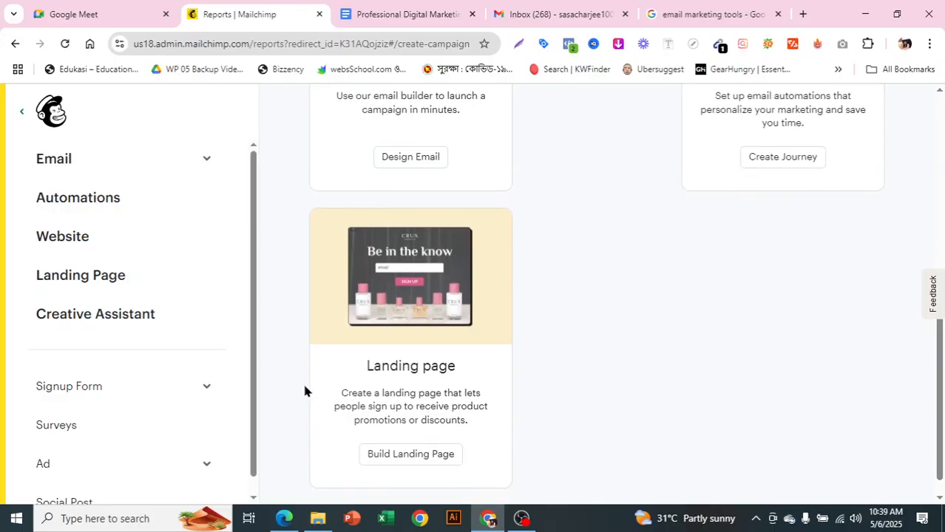
{"action": "scroll", "coordinate": [584, 447], "scroll_direction": "up", "scroll_amount": 3}
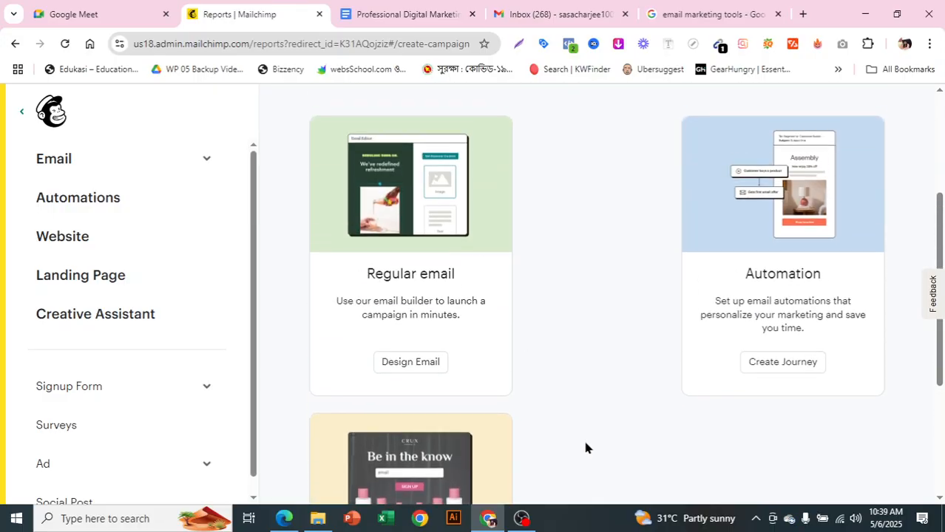
{"action": "left_click", "coordinate": [416, 373]}
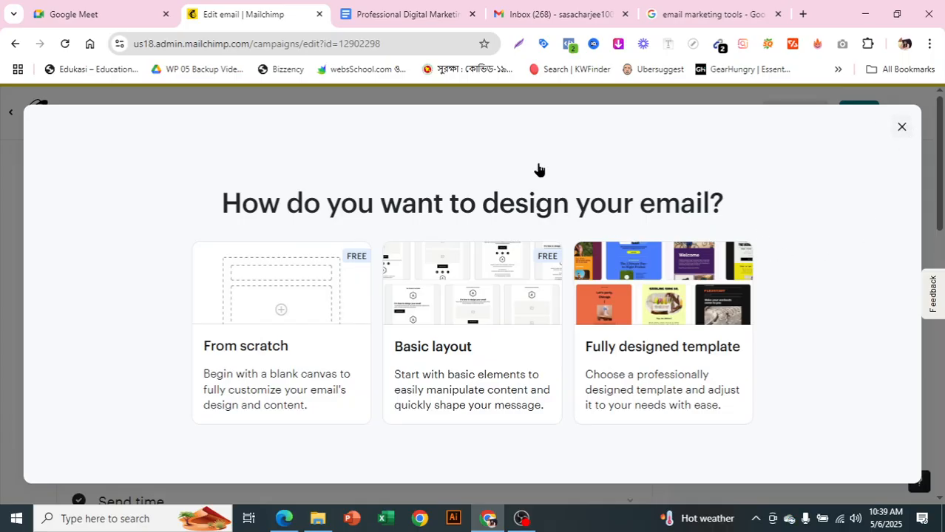
Step: Dismiss the email design choice and examine the draft campaign's To, From, Subject, Send time and Content sections
{"action": "left_click", "coordinate": [901, 126]}
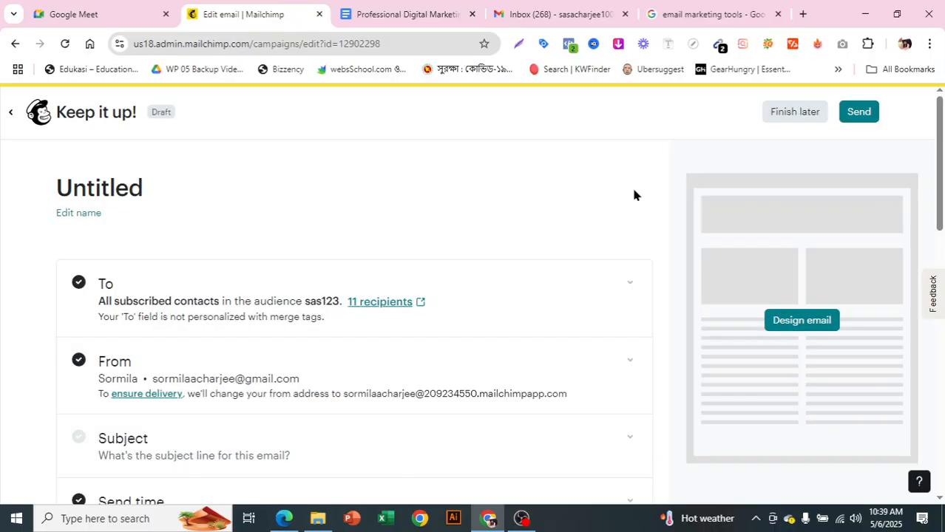
{"action": "scroll", "coordinate": [633, 194], "scroll_direction": "down", "scroll_amount": 4}
{"action": "scroll", "coordinate": [462, 293], "scroll_direction": "up", "scroll_amount": 2}
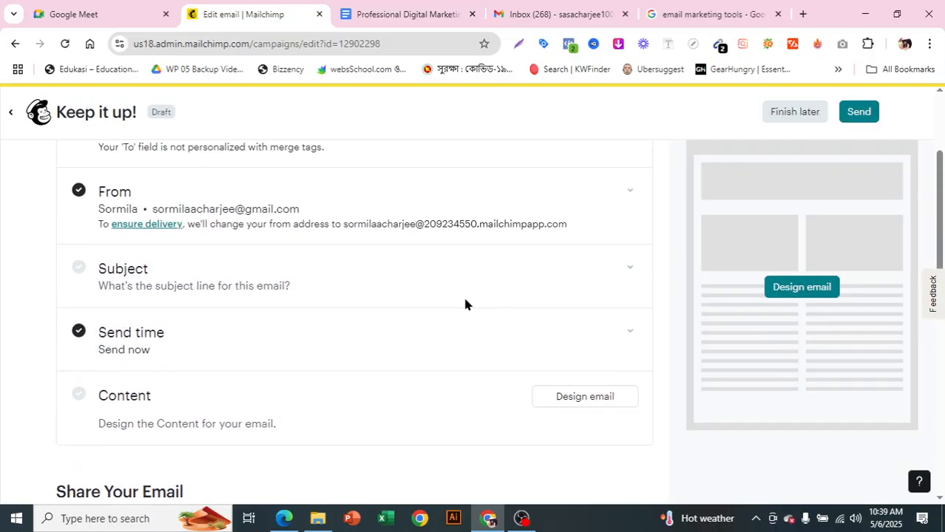
{"action": "scroll", "coordinate": [445, 237], "scroll_direction": "up", "scroll_amount": 1}
{"action": "scroll", "coordinate": [327, 341], "scroll_direction": "down", "scroll_amount": 3}
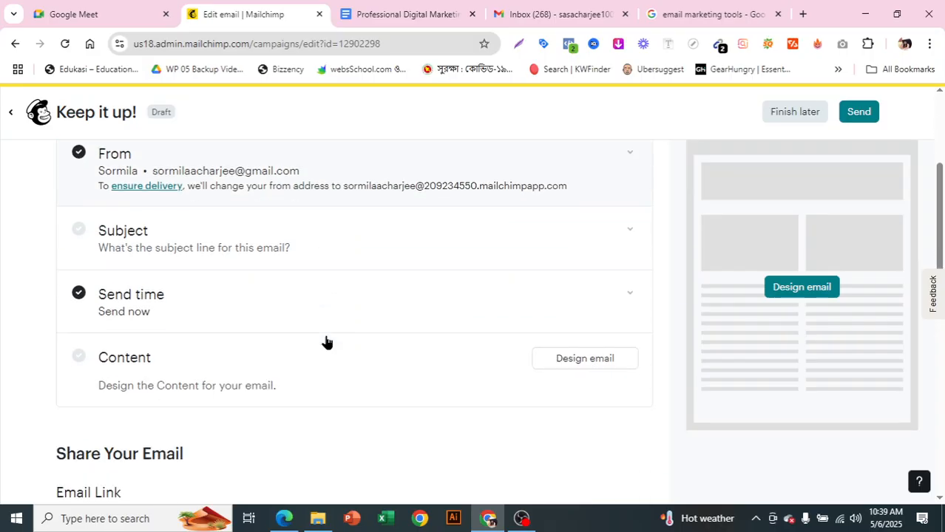
Step: Review the draft campaign's sections and start designing the email for its Content section
{"action": "scroll", "coordinate": [414, 274], "scroll_direction": "up", "scroll_amount": 4}
{"action": "scroll", "coordinate": [421, 281], "scroll_direction": "down", "scroll_amount": 5}
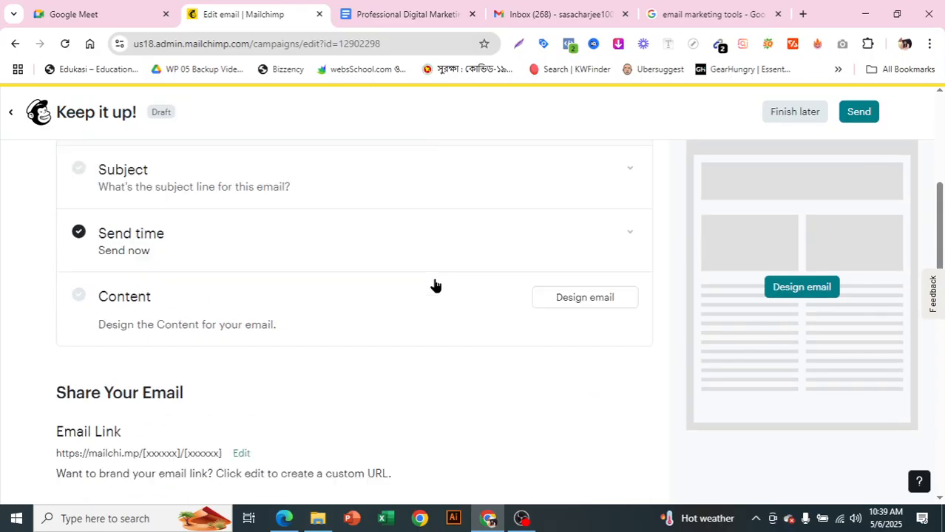
{"action": "scroll", "coordinate": [373, 288], "scroll_direction": "up", "scroll_amount": 5}
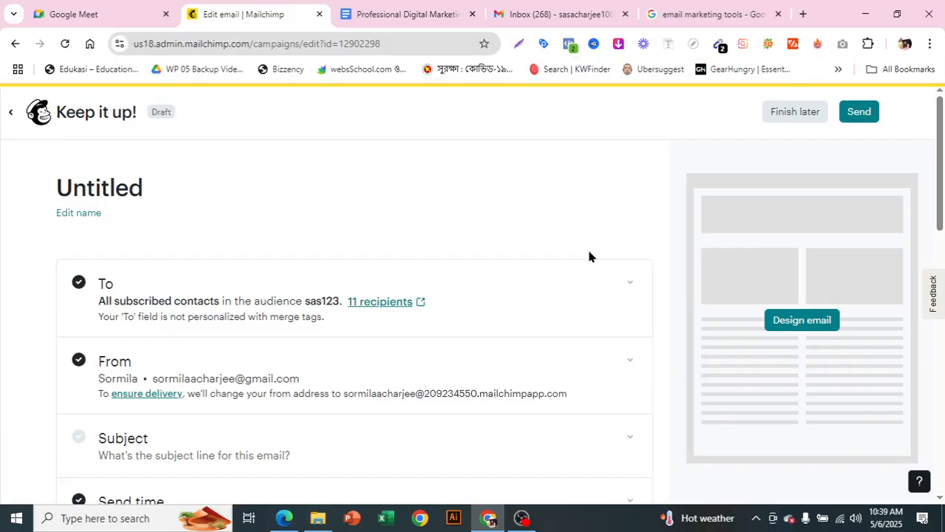
{"action": "scroll", "coordinate": [559, 218], "scroll_direction": "down", "scroll_amount": 2}
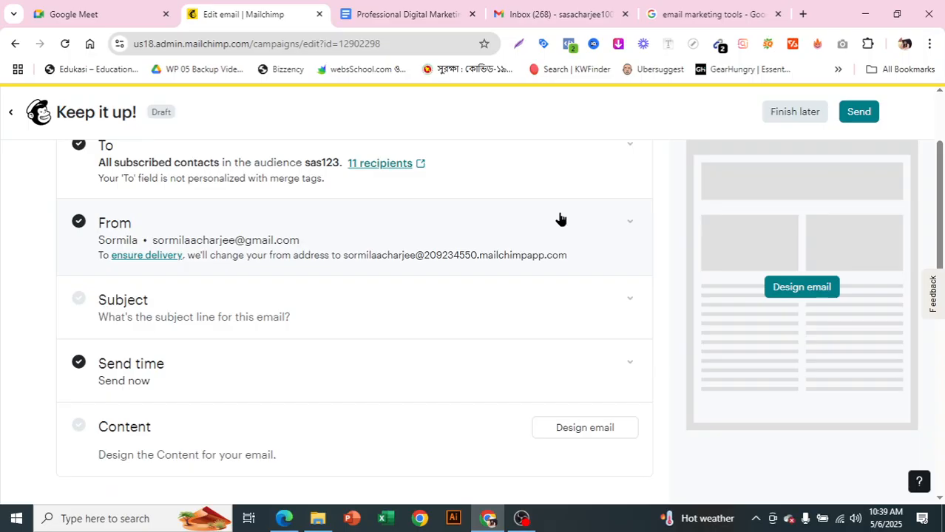
{"action": "scroll", "coordinate": [565, 218], "scroll_direction": "down", "scroll_amount": 1}
{"action": "scroll", "coordinate": [580, 244], "scroll_direction": "down", "scroll_amount": 1}
{"action": "scroll", "coordinate": [586, 259], "scroll_direction": "down", "scroll_amount": 2}
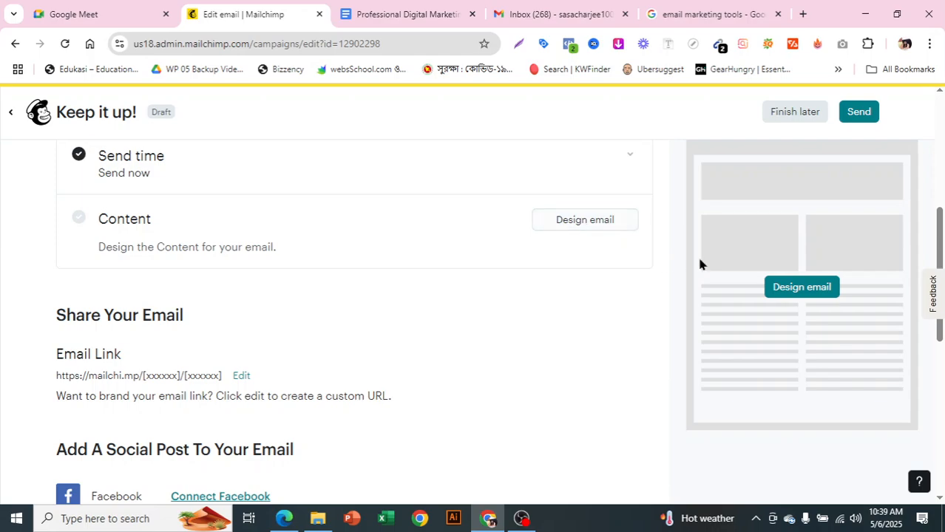
{"action": "left_click", "coordinate": [584, 223]}
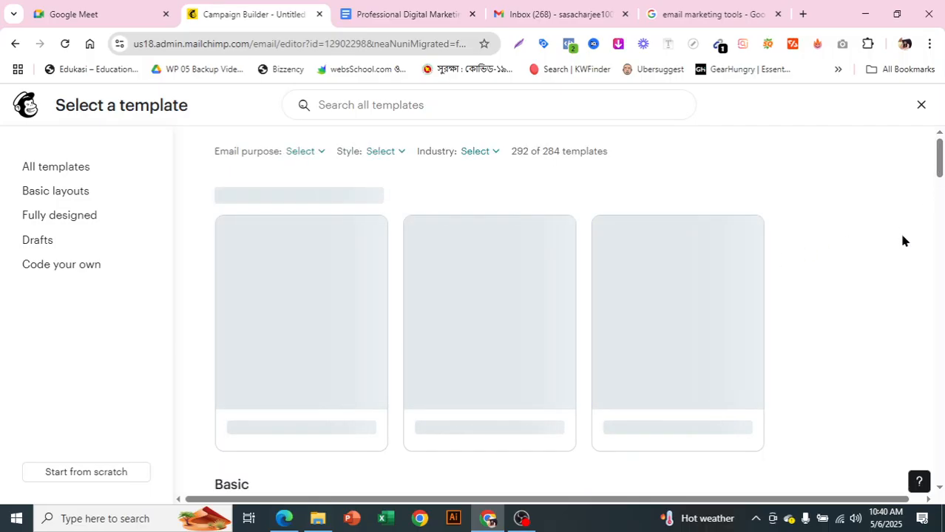
Step: Browse the email template gallery through the Basic, Educate & inform and Announce categories
{"action": "scroll", "coordinate": [868, 325], "scroll_direction": "down", "scroll_amount": 1}
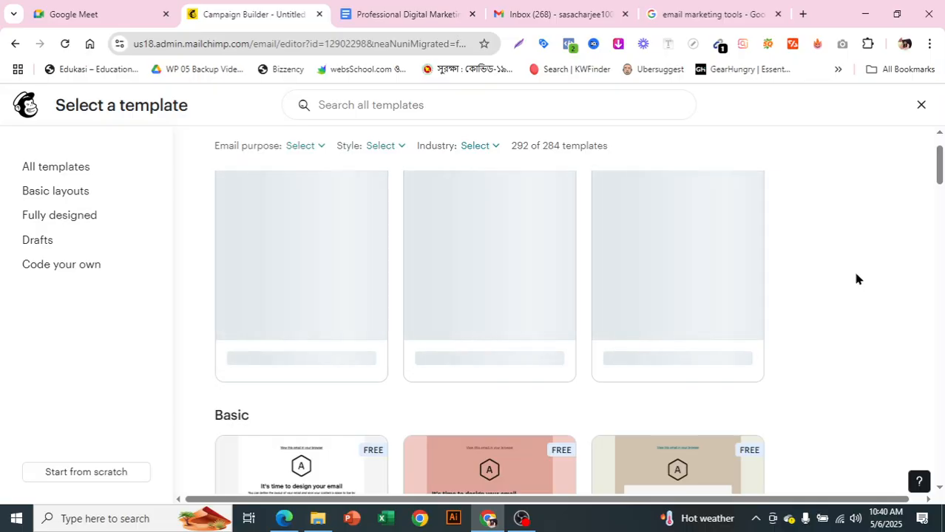
{"action": "scroll", "coordinate": [861, 234], "scroll_direction": "down", "scroll_amount": 2}
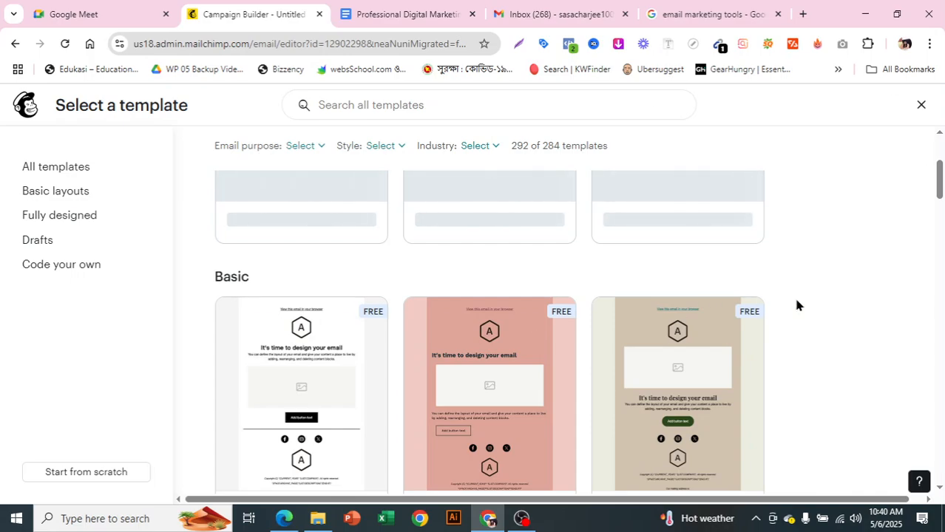
{"action": "scroll", "coordinate": [796, 301], "scroll_direction": "down", "scroll_amount": 2}
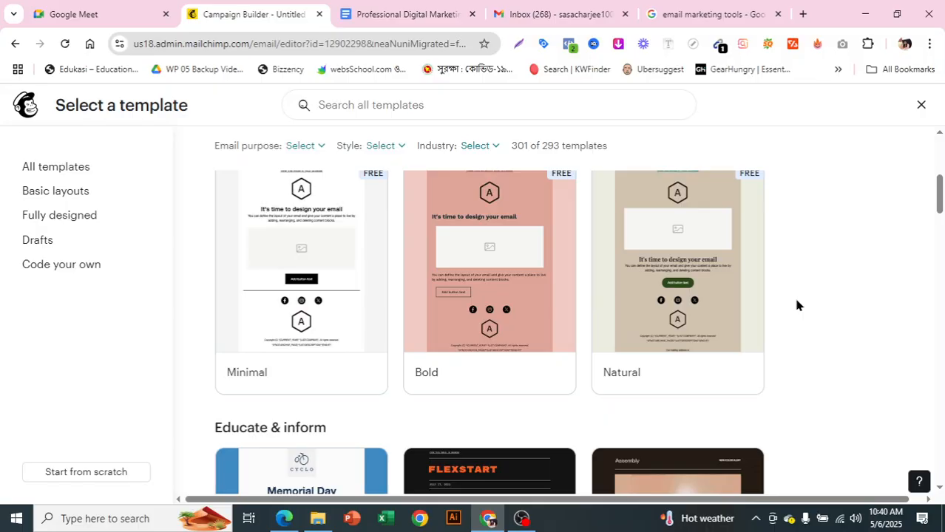
{"action": "scroll", "coordinate": [793, 319], "scroll_direction": "down", "scroll_amount": 4}
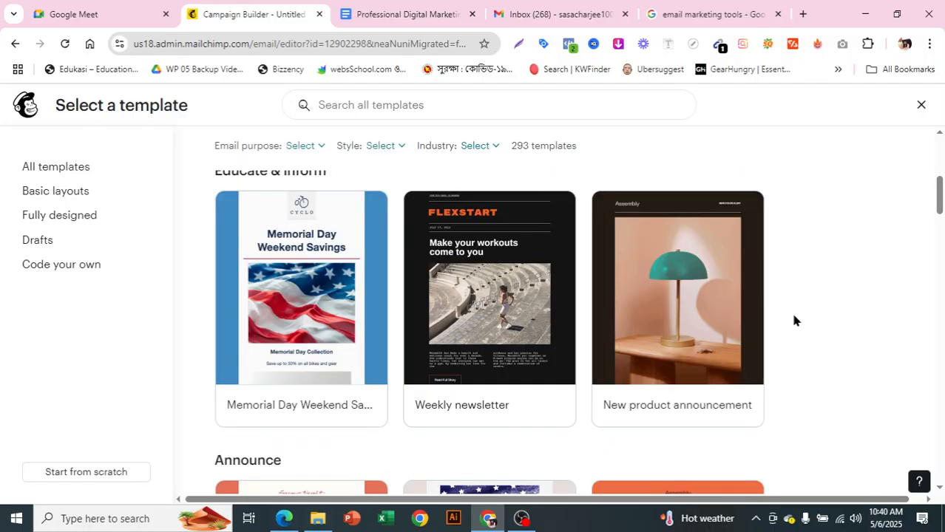
{"action": "scroll", "coordinate": [793, 320], "scroll_direction": "down", "scroll_amount": 4}
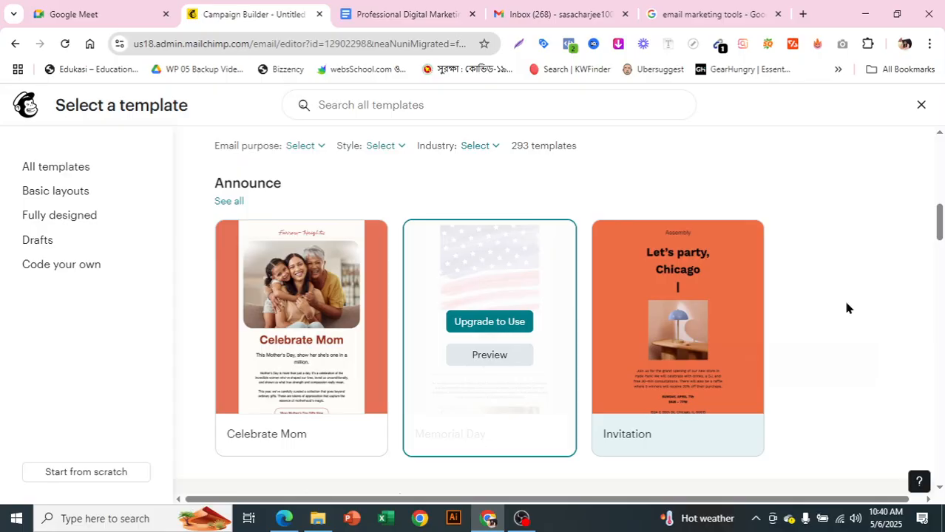
{"action": "scroll", "coordinate": [847, 309], "scroll_direction": "down", "scroll_amount": 3}
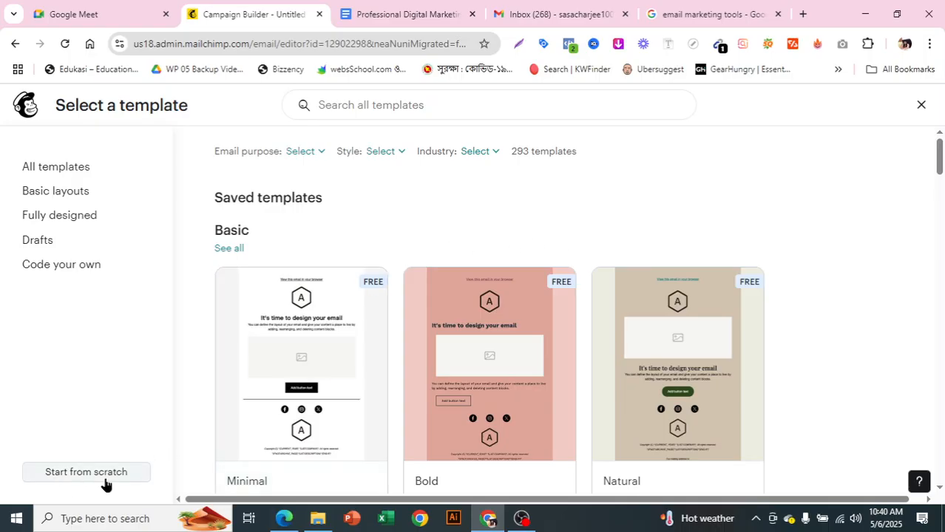
Step: Apply the free Minimal template from the Basic category to the email
{"action": "mouse_move", "coordinate": [349, 338]}
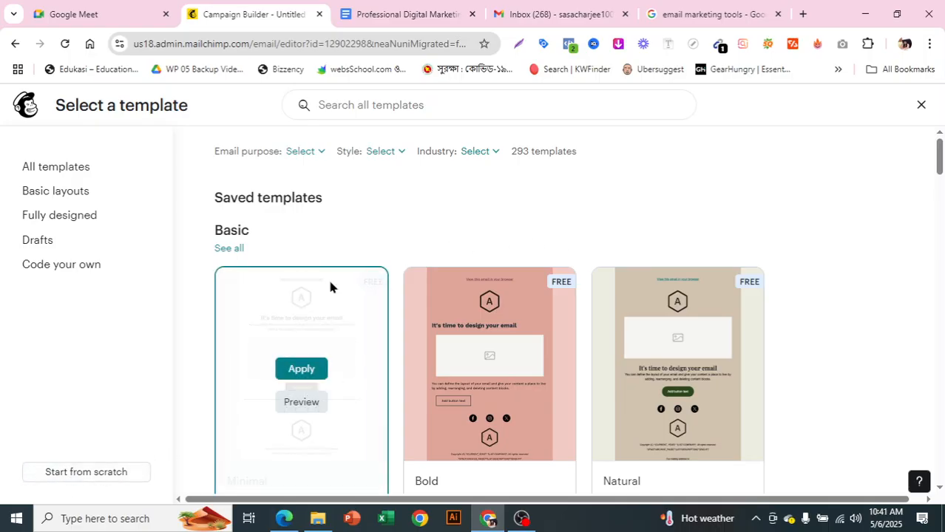
{"action": "left_click", "coordinate": [291, 373]}
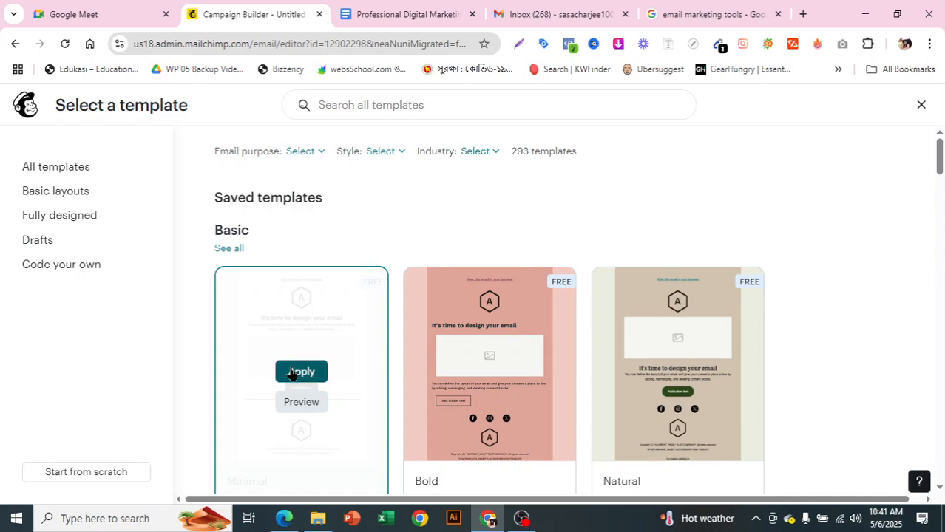
{"action": "left_click", "coordinate": [292, 374]}
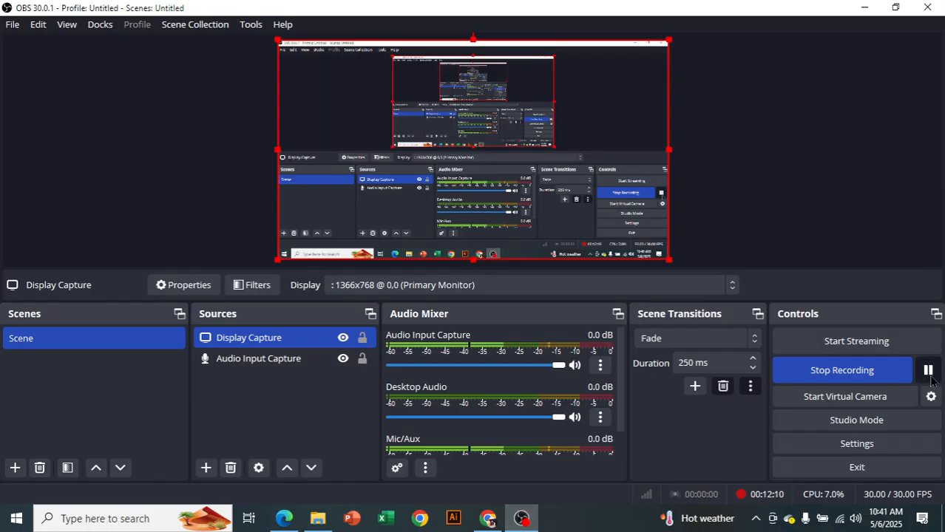
Step: Switch from OBS back to Mailchimp's Campaign Builder in Chrome and examine the email's layout from header to footer
{"action": "mouse_move", "coordinate": [487, 518]}
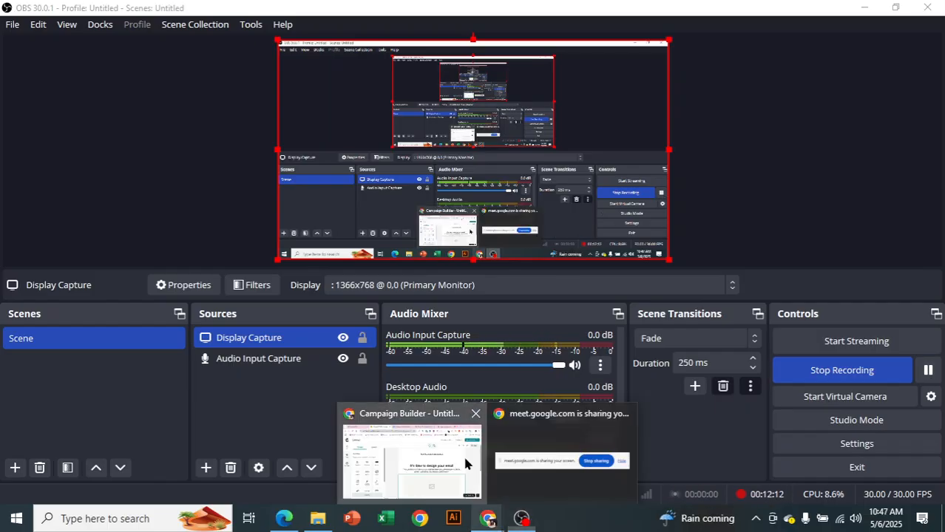
{"action": "left_click", "coordinate": [461, 453]}
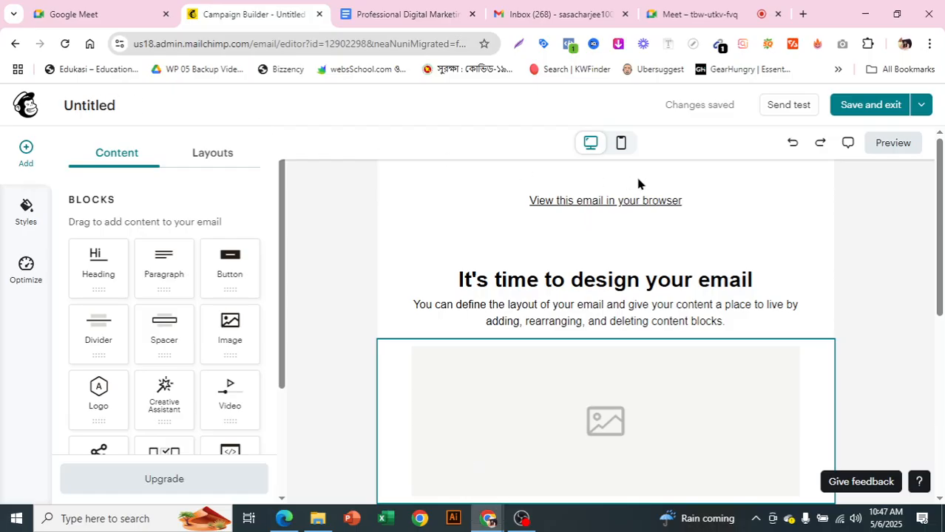
{"action": "scroll", "coordinate": [788, 188], "scroll_direction": "down", "scroll_amount": 2}
{"action": "scroll", "coordinate": [791, 229], "scroll_direction": "down", "scroll_amount": 3}
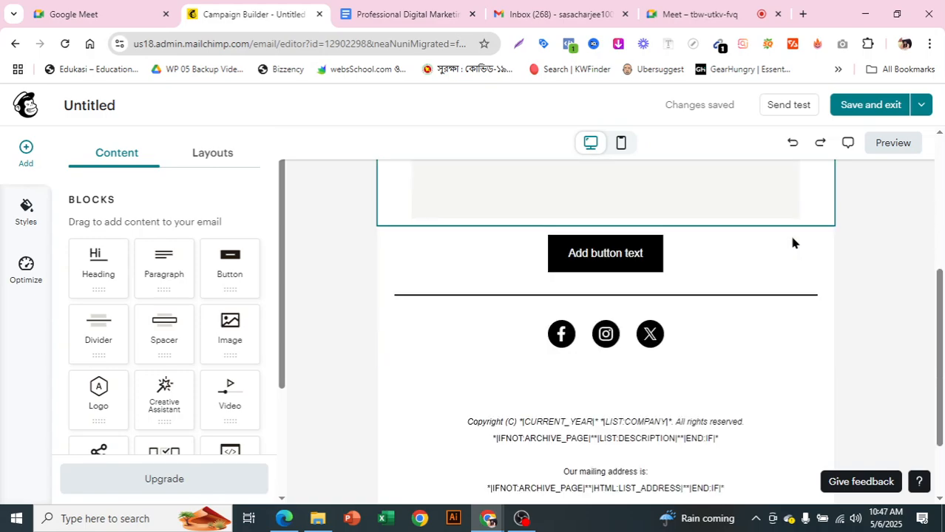
{"action": "scroll", "coordinate": [733, 316], "scroll_direction": "up", "scroll_amount": 4}
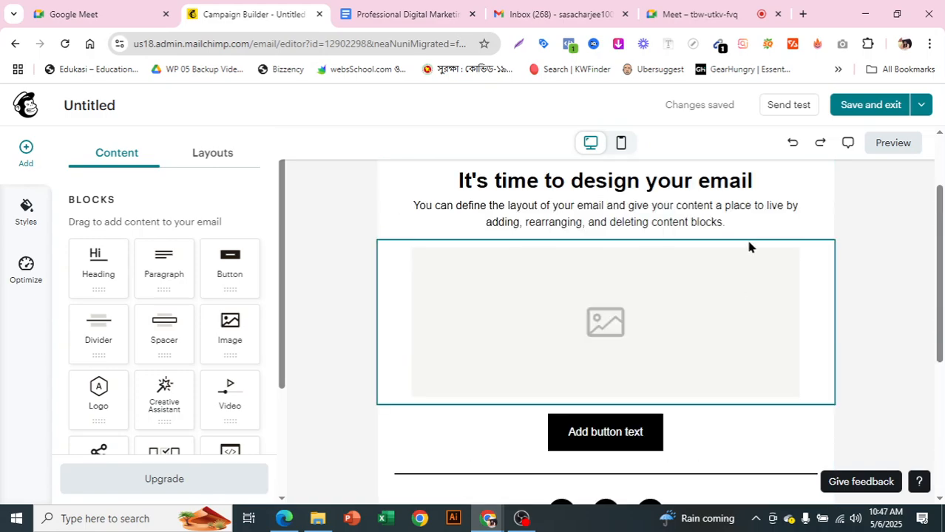
{"action": "scroll", "coordinate": [745, 244], "scroll_direction": "up", "scroll_amount": 2}
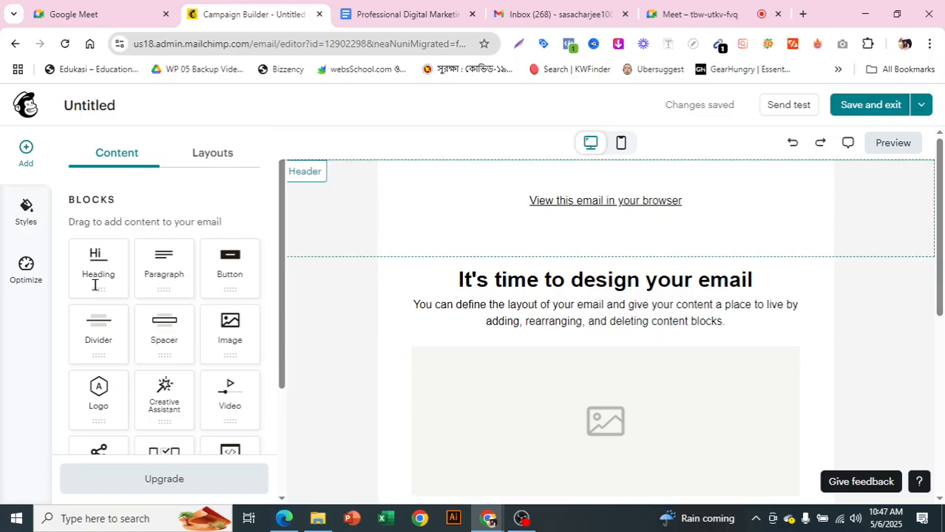
Step: Examine the available content blocks, from Heading to Product Rec, and show the blank column layouts
{"action": "scroll", "coordinate": [148, 315], "scroll_direction": "down", "scroll_amount": 2}
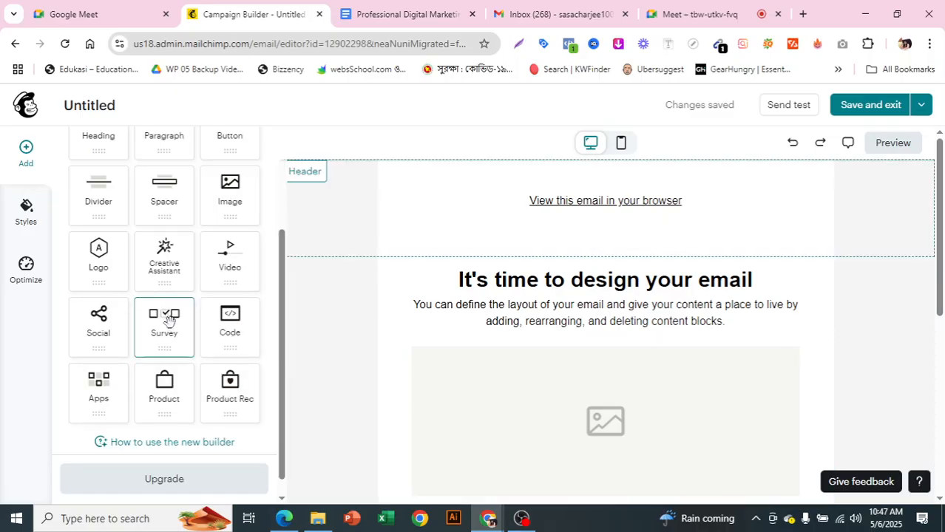
{"action": "scroll", "coordinate": [162, 296], "scroll_direction": "up", "scroll_amount": 2}
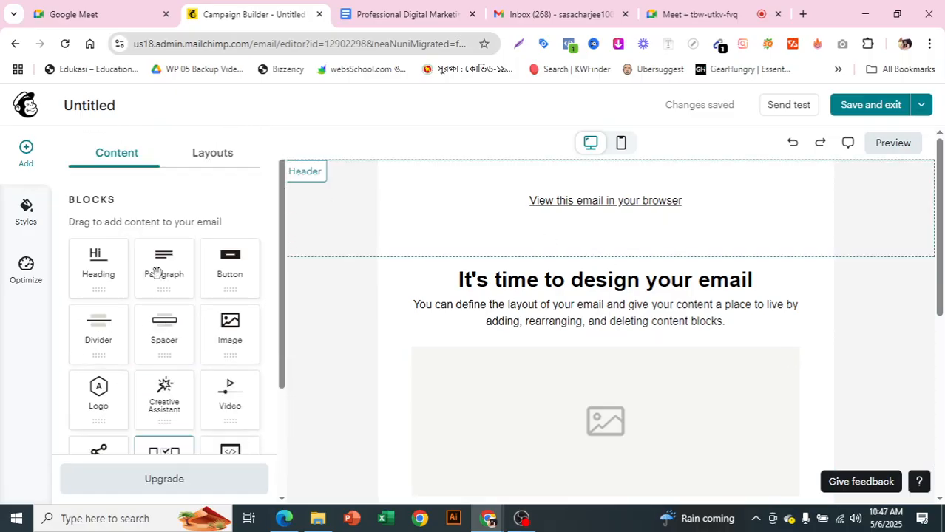
{"action": "double_click", "coordinate": [119, 207]}
{"action": "left_click", "coordinate": [70, 196]}
{"action": "scroll", "coordinate": [165, 275], "scroll_direction": "down", "scroll_amount": 3}
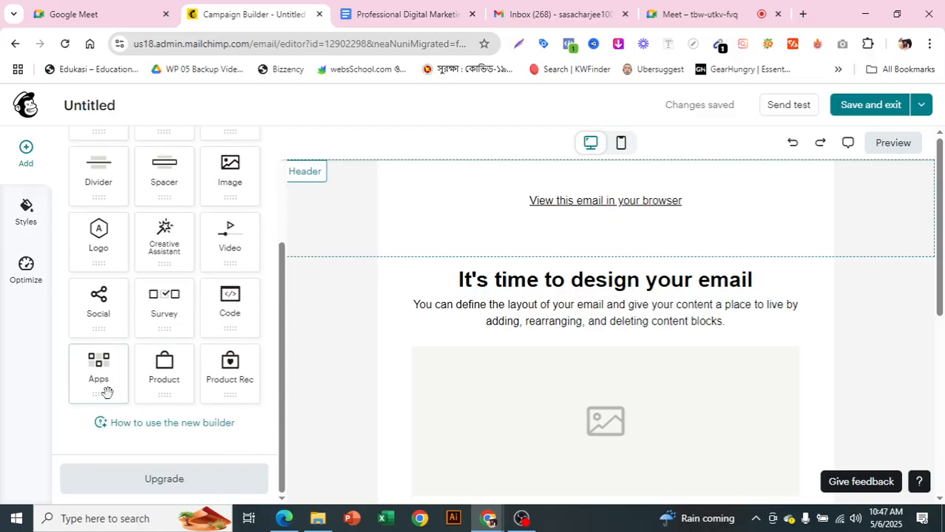
{"action": "scroll", "coordinate": [215, 388], "scroll_direction": "up", "scroll_amount": 3}
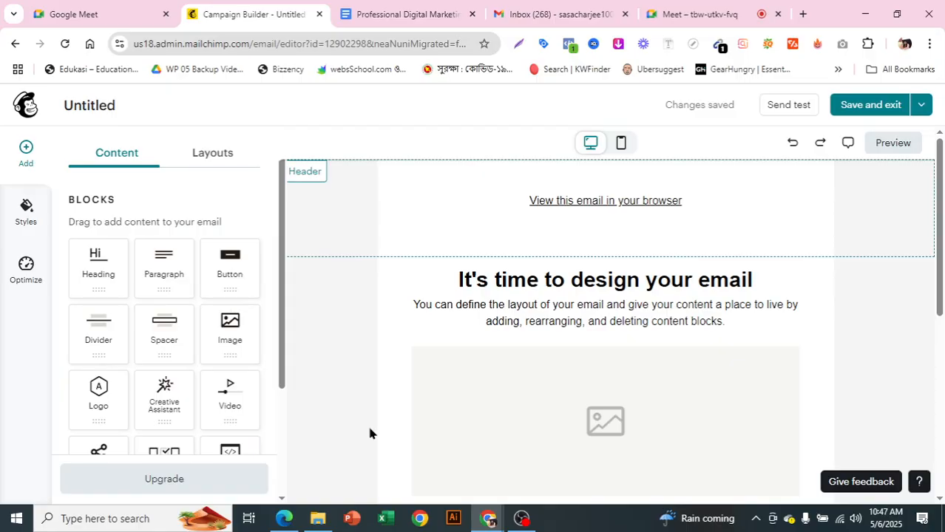
{"action": "mouse_move", "coordinate": [331, 515]}
{"action": "mouse_move", "coordinate": [330, 468]}
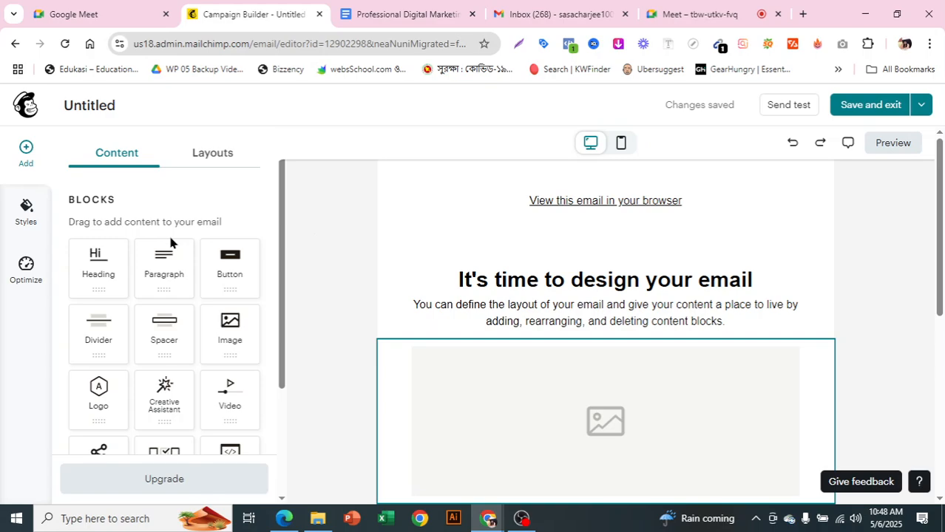
{"action": "left_click", "coordinate": [197, 159]}
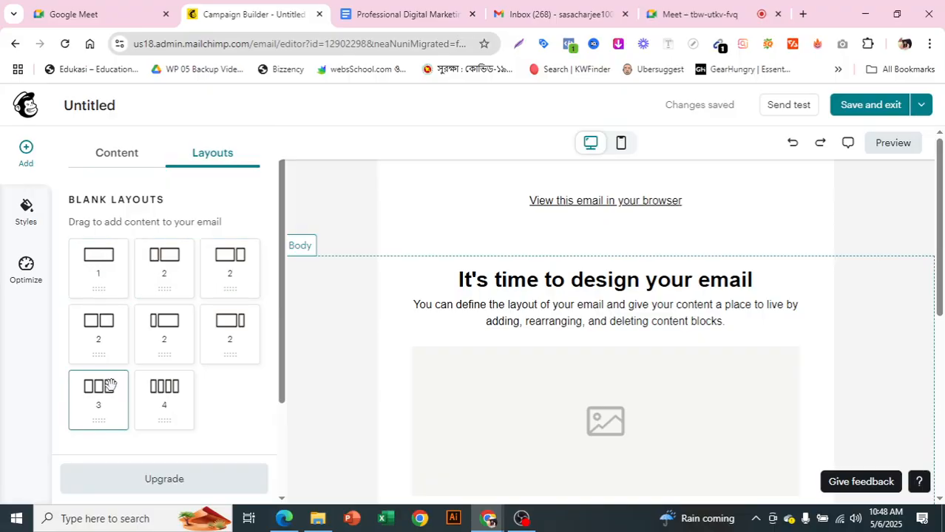
Step: Examine the desktop paragraph text styles for the email and view the Optimize tips
{"action": "left_click", "coordinate": [30, 214]}
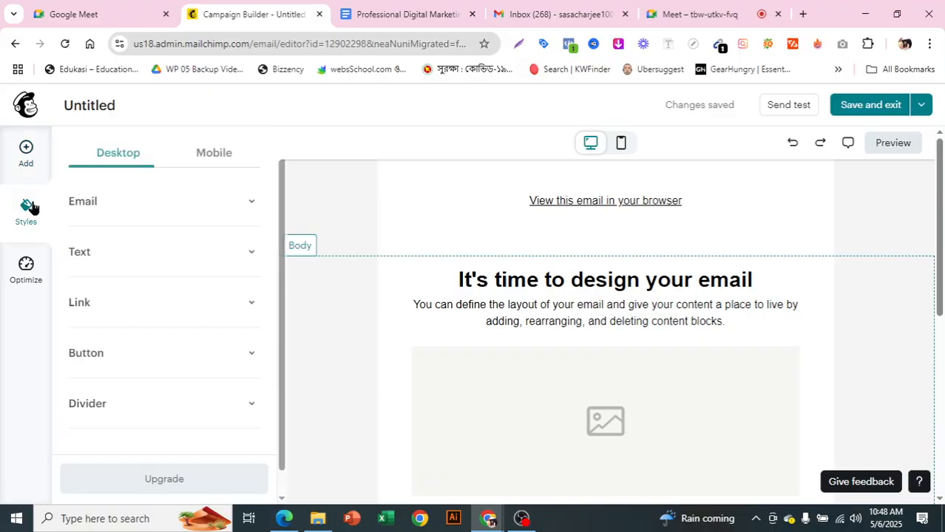
{"action": "left_click", "coordinate": [249, 255]}
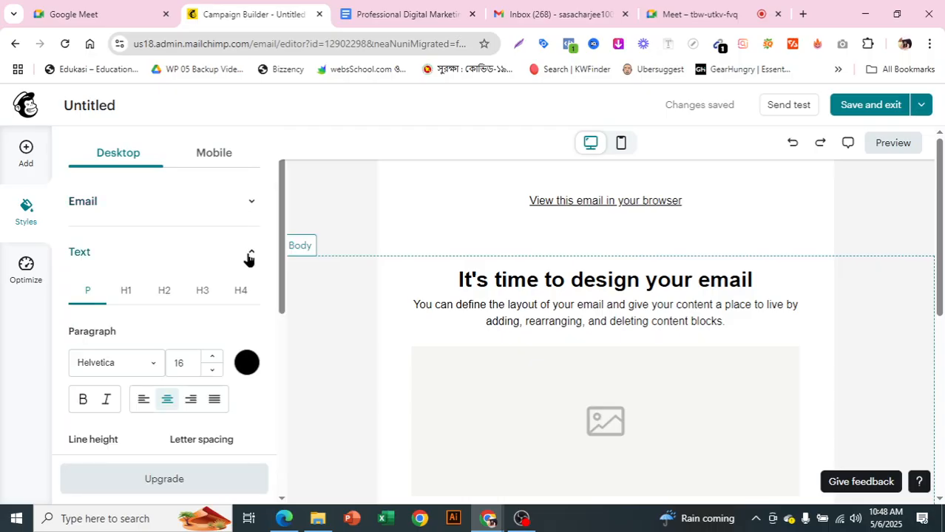
{"action": "scroll", "coordinate": [245, 268], "scroll_direction": "down", "scroll_amount": 3}
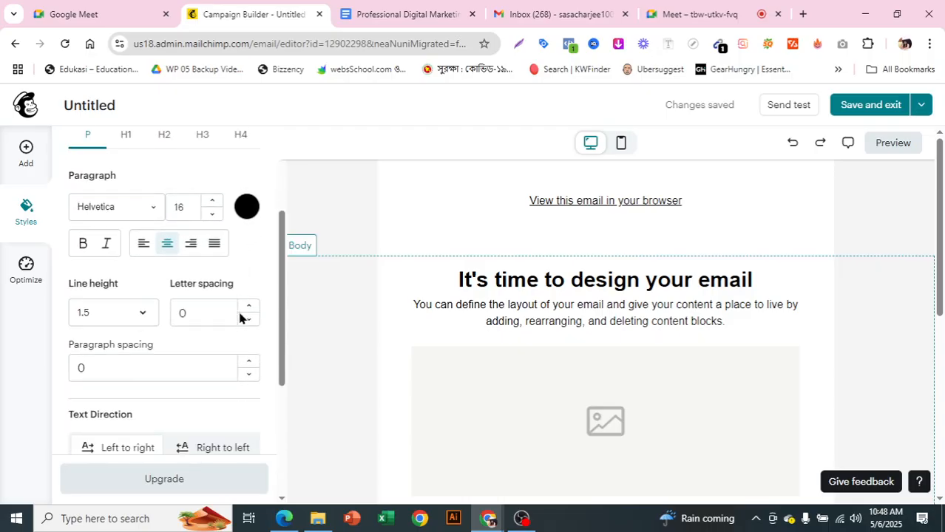
{"action": "scroll", "coordinate": [237, 296], "scroll_direction": "up", "scroll_amount": 3}
{"action": "left_click", "coordinate": [249, 255]}
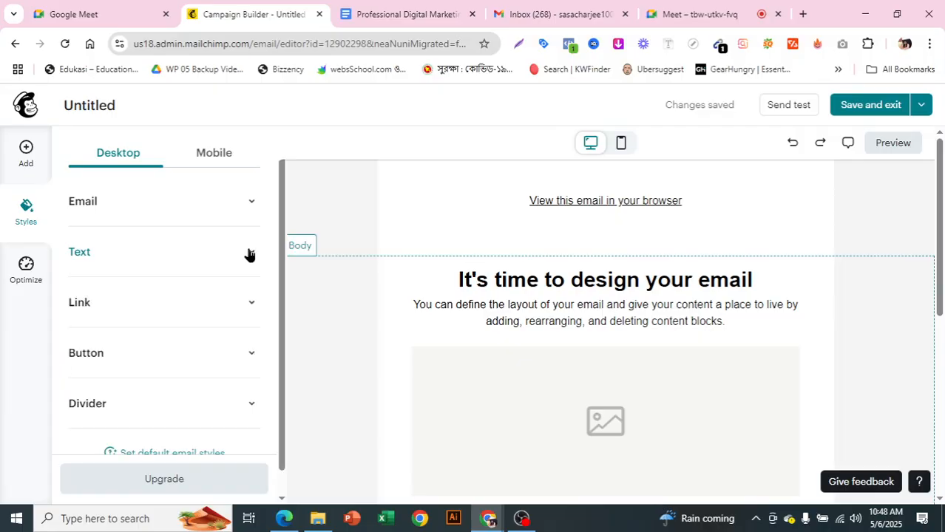
{"action": "left_click", "coordinate": [26, 264]}
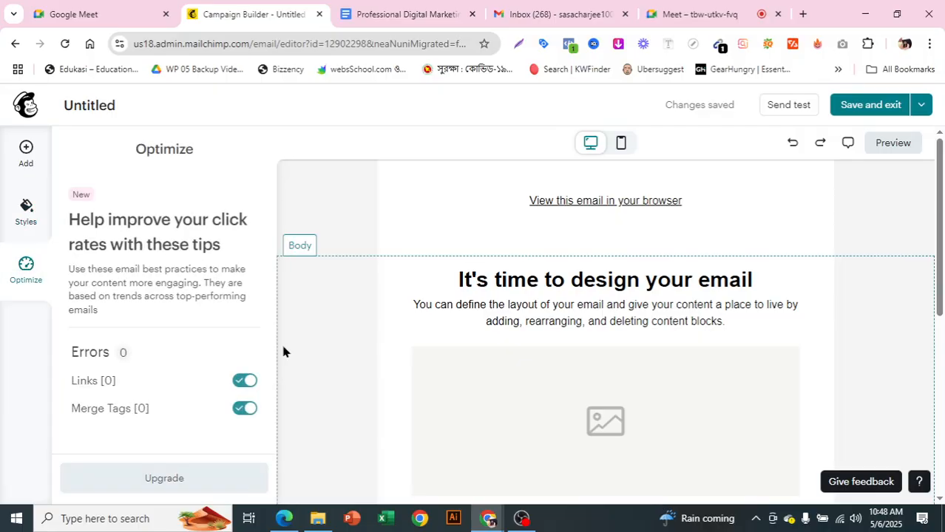
Step: Return to the content blocks and remove the placeholder image block from the email body
{"action": "left_click", "coordinate": [9, 161]}
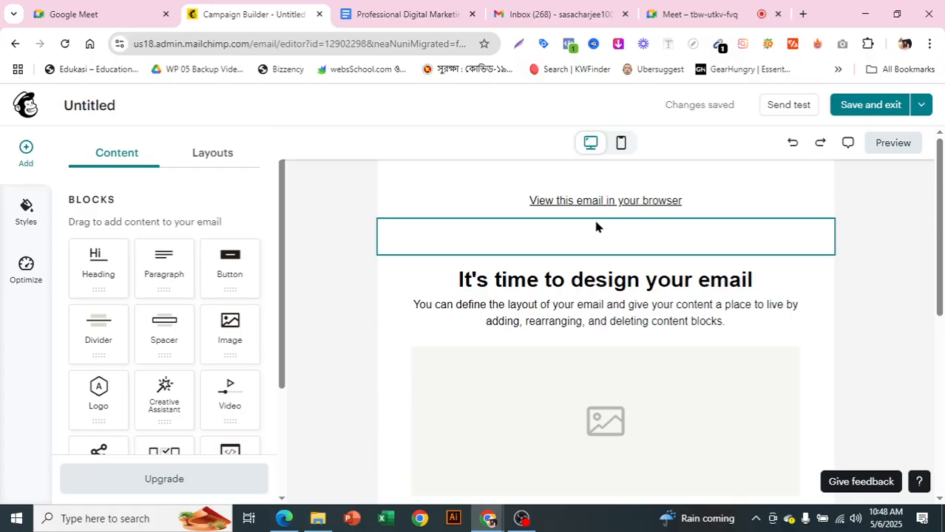
{"action": "scroll", "coordinate": [681, 314], "scroll_direction": "down", "scroll_amount": 3}
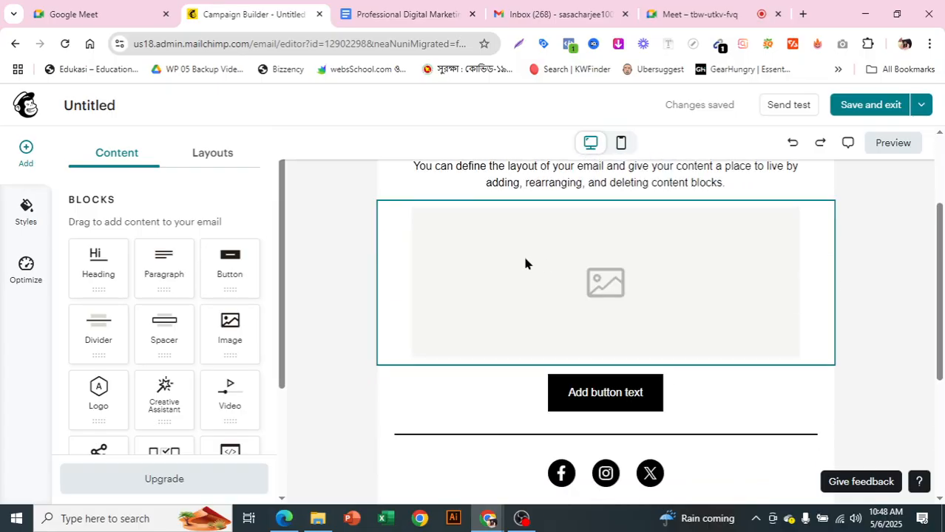
{"action": "scroll", "coordinate": [712, 376], "scroll_direction": "up", "scroll_amount": 2}
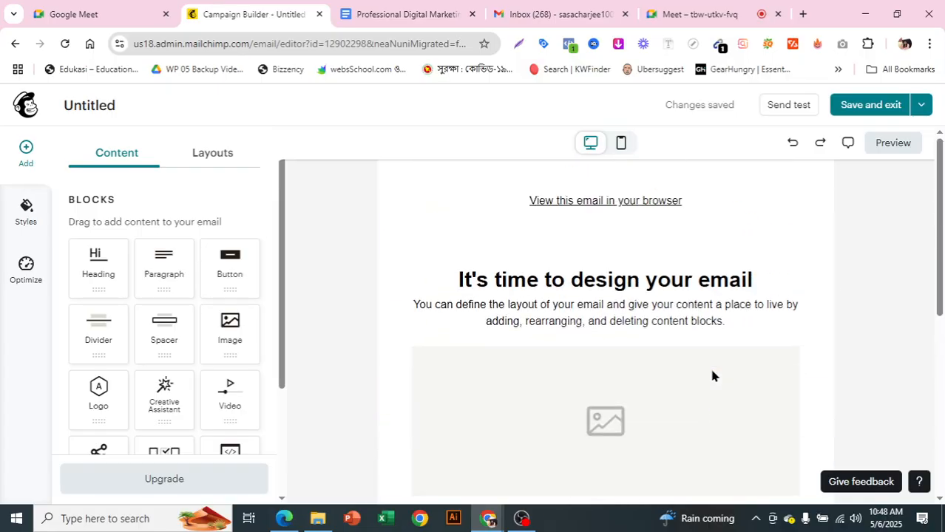
{"action": "scroll", "coordinate": [712, 377], "scroll_direction": "down", "scroll_amount": 1}
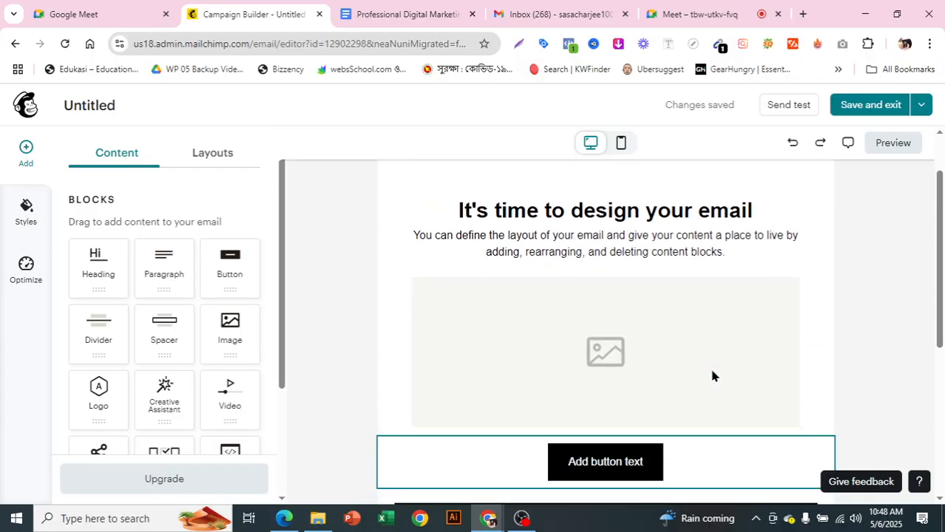
{"action": "left_click", "coordinate": [765, 330]}
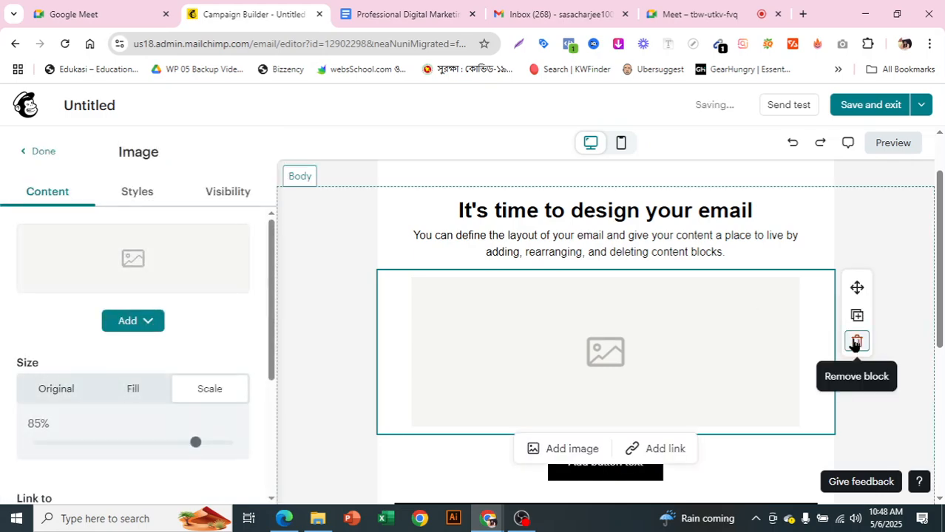
{"action": "left_click", "coordinate": [855, 342]}
Step: Remove the "View this email in your browser" text block from the email header
{"action": "scroll", "coordinate": [675, 428], "scroll_direction": "up", "scroll_amount": 1}
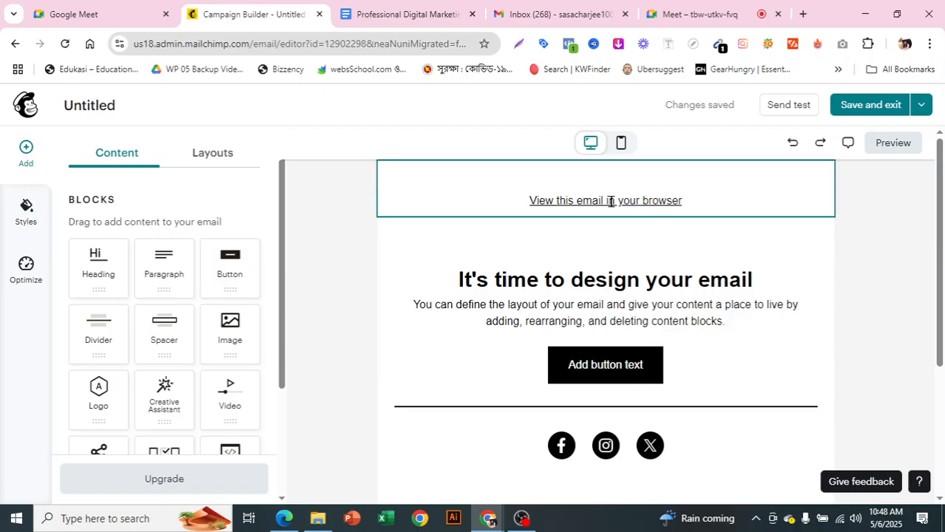
{"action": "left_click", "coordinate": [786, 194]}
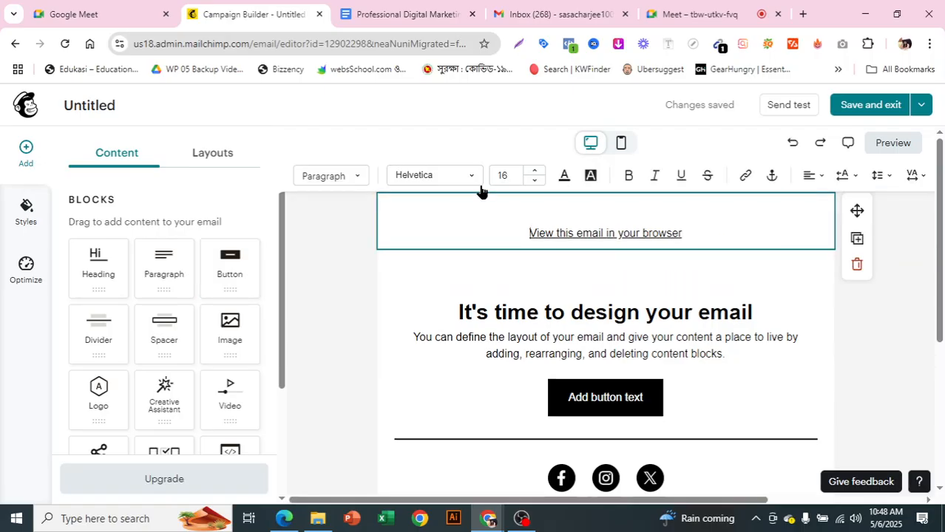
{"action": "left_click", "coordinate": [857, 267]}
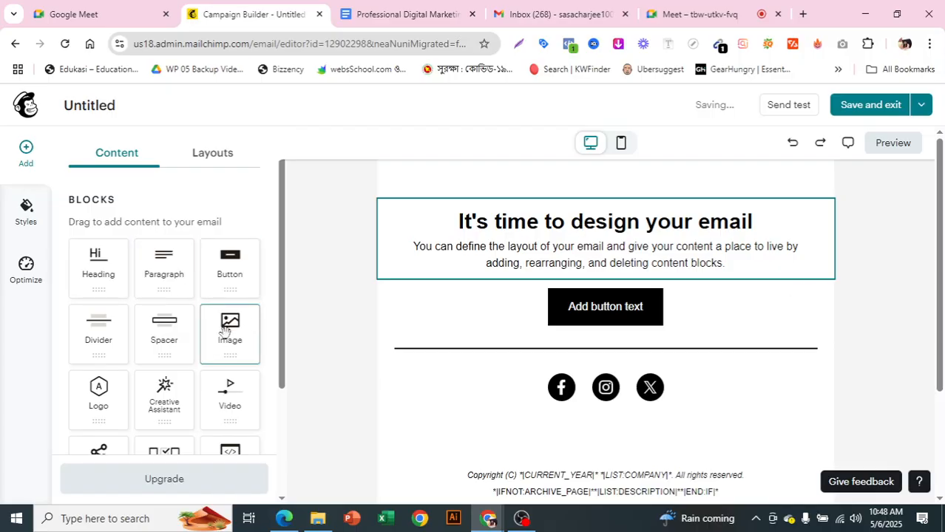
Step: Add a Logo block above the email heading and examine its brand kit logos, size and link settings
{"action": "scroll", "coordinate": [226, 331], "scroll_direction": "down", "scroll_amount": 1}
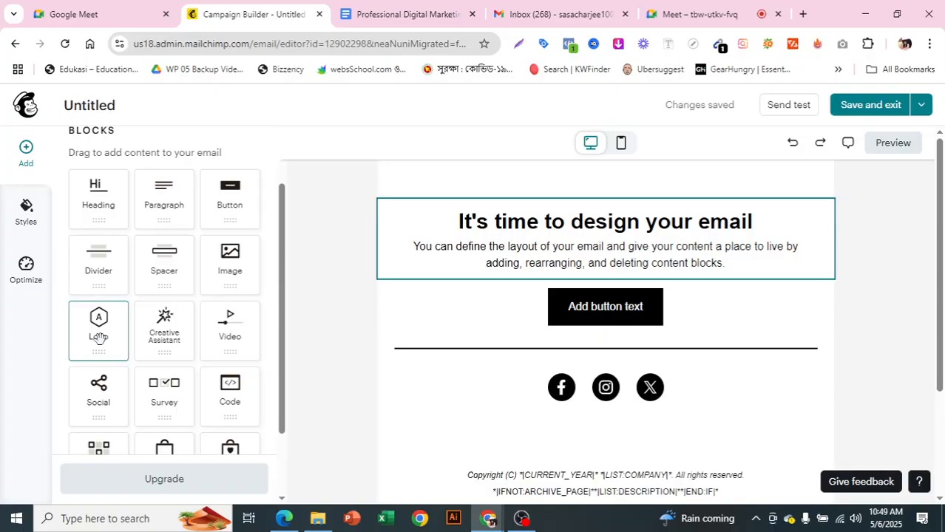
{"action": "left_click_drag", "start_coordinate": [100, 338], "coordinate": [576, 189]}
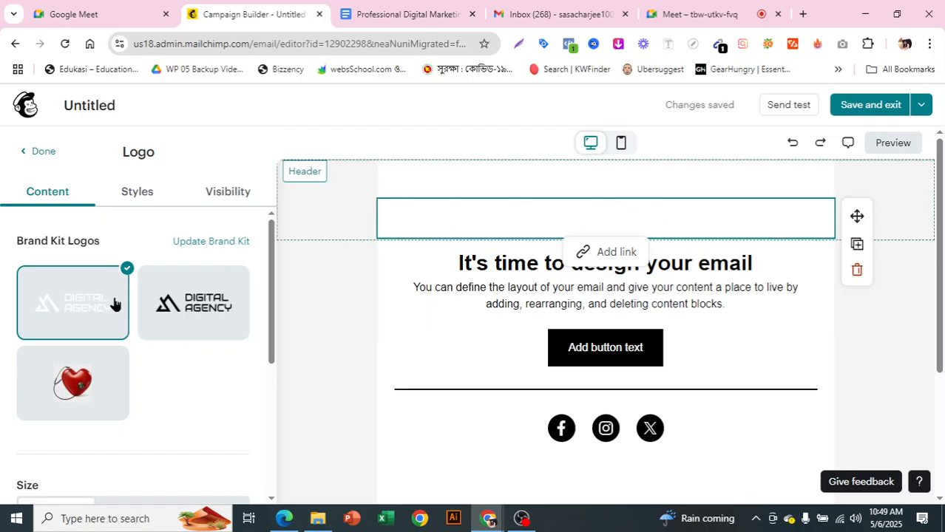
{"action": "scroll", "coordinate": [171, 325], "scroll_direction": "down", "scroll_amount": 2}
{"action": "scroll", "coordinate": [170, 331], "scroll_direction": "down", "scroll_amount": 2}
{"action": "scroll", "coordinate": [170, 333], "scroll_direction": "up", "scroll_amount": 3}
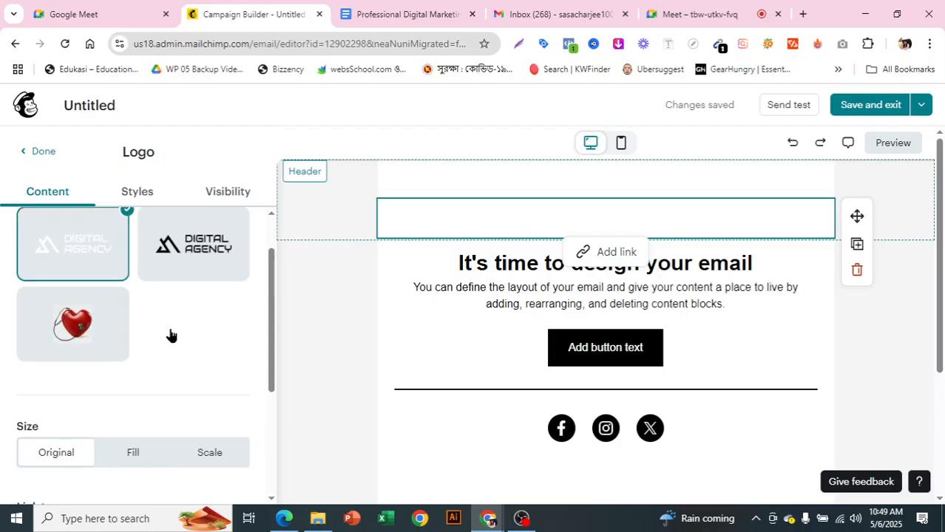
{"action": "scroll", "coordinate": [171, 333], "scroll_direction": "down", "scroll_amount": 3}
{"action": "scroll", "coordinate": [171, 335], "scroll_direction": "up", "scroll_amount": 4}
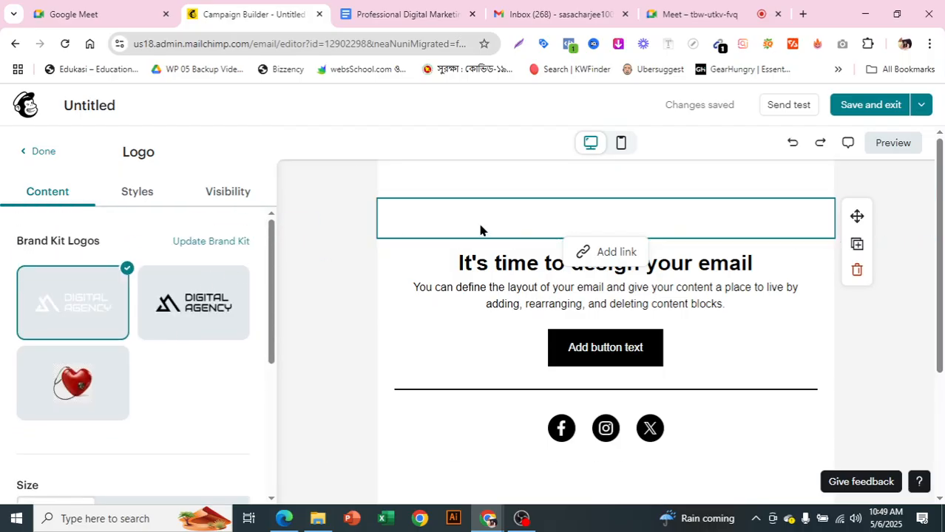
{"action": "left_click", "coordinate": [686, 288]}
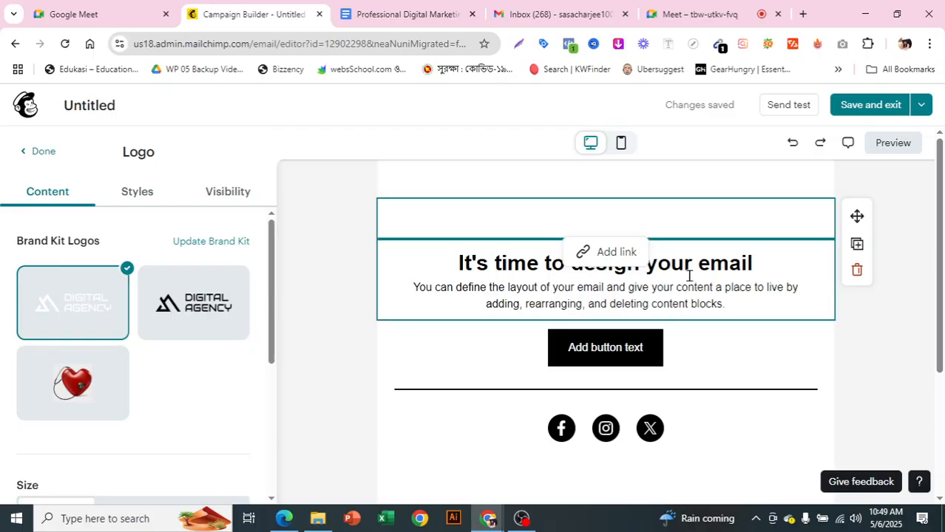
{"action": "left_click", "coordinate": [690, 219]}
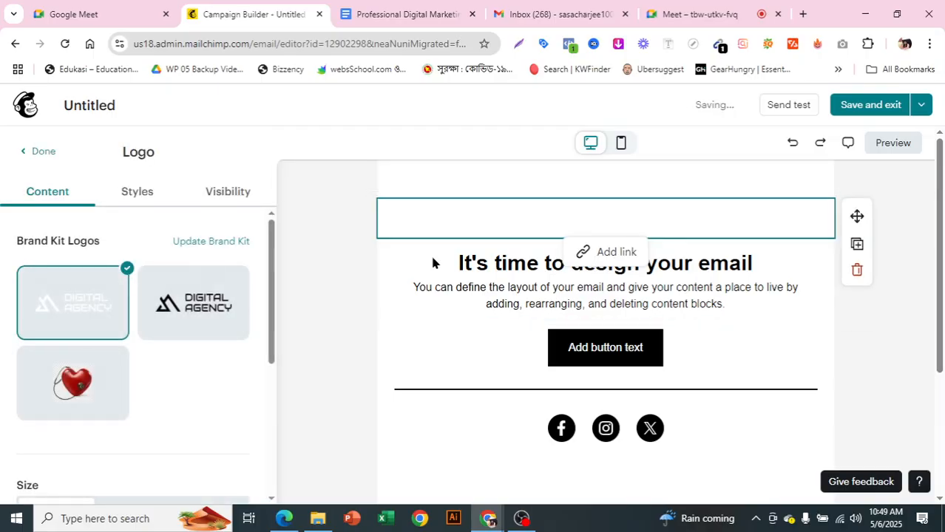
Step: Switch the header logo to the black Digital Agency version and review its link and alt text options
{"action": "left_click", "coordinate": [178, 306]}
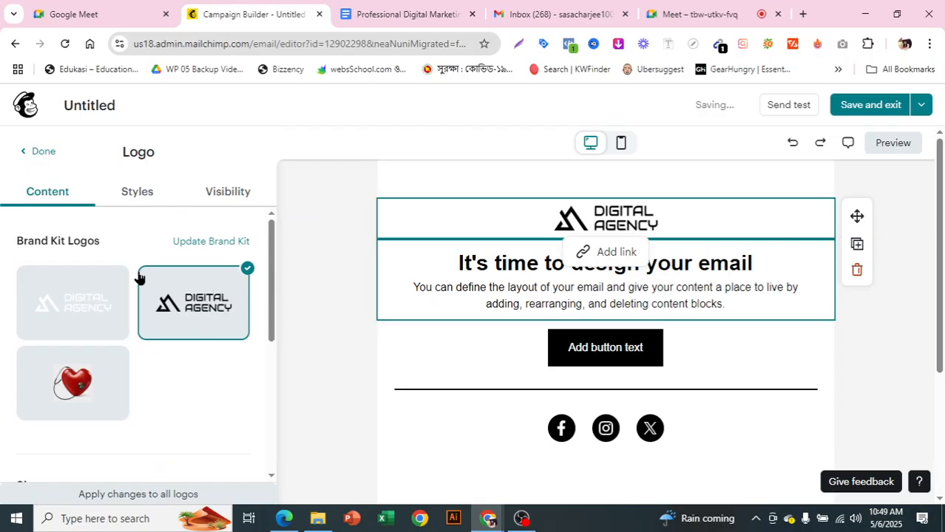
{"action": "scroll", "coordinate": [158, 287], "scroll_direction": "down", "scroll_amount": 2}
{"action": "scroll", "coordinate": [199, 340], "scroll_direction": "down", "scroll_amount": 2}
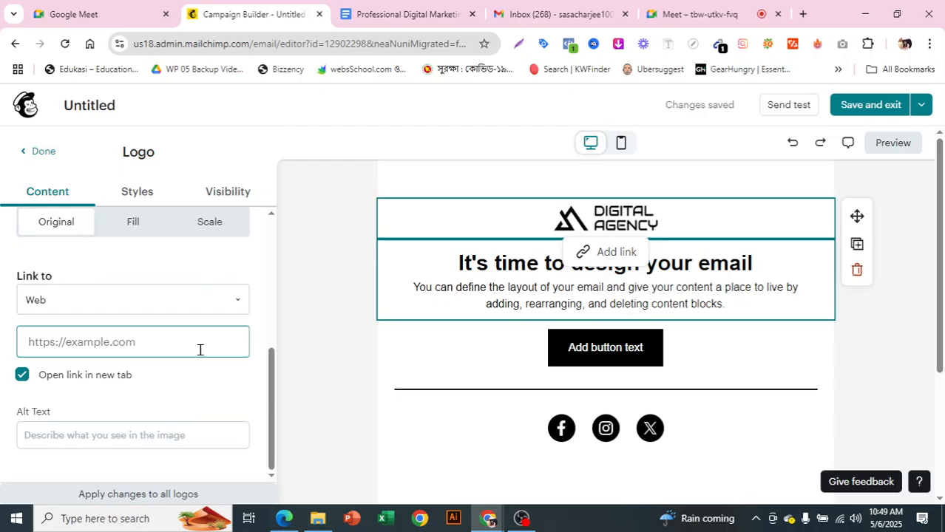
{"action": "scroll", "coordinate": [200, 350], "scroll_direction": "up", "scroll_amount": 4}
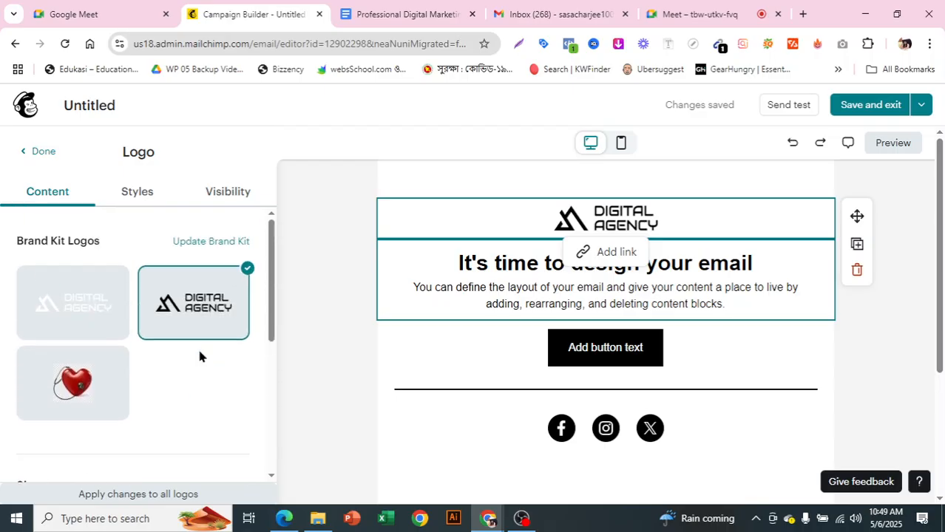
Step: View the logo's style and visibility settings, and remove the Digital Agency logo block from the header
{"action": "left_click", "coordinate": [143, 198]}
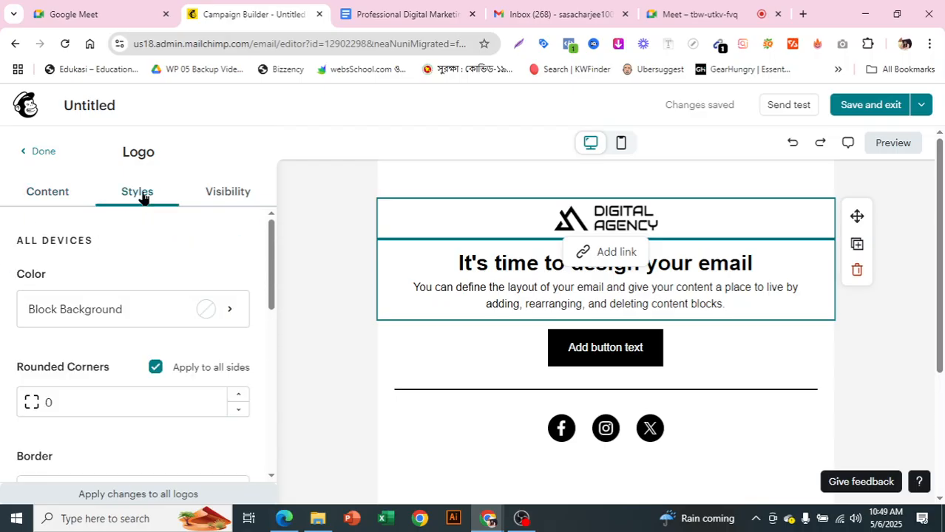
{"action": "left_click", "coordinate": [215, 196]}
{"action": "left_click", "coordinate": [38, 152]}
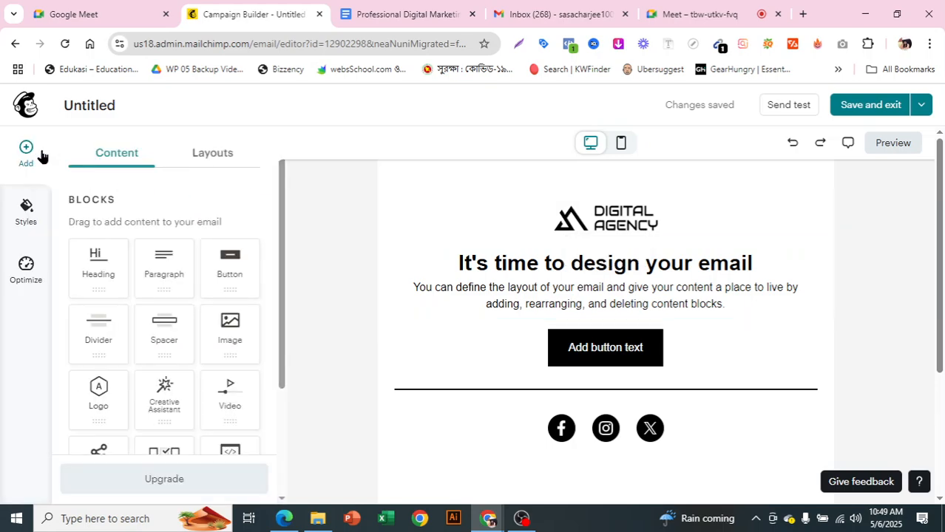
{"action": "left_click", "coordinate": [751, 231]}
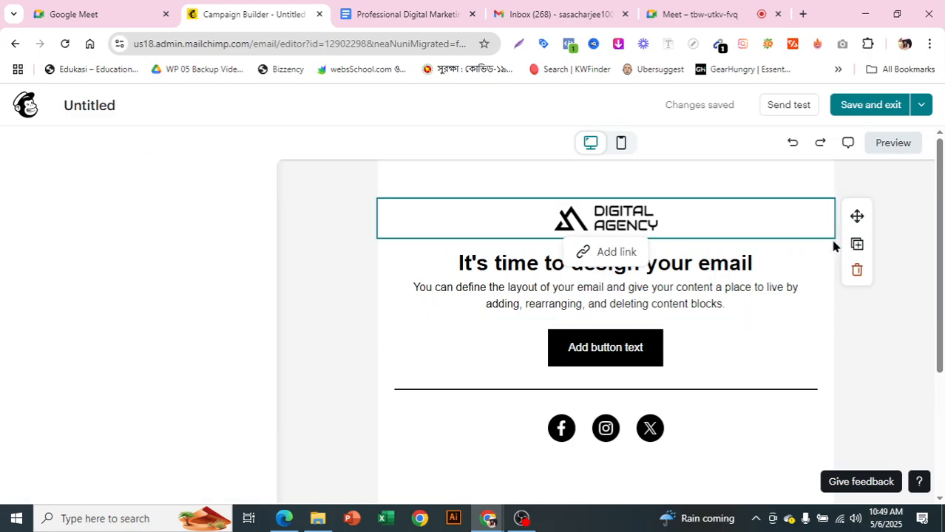
{"action": "left_click", "coordinate": [856, 270]}
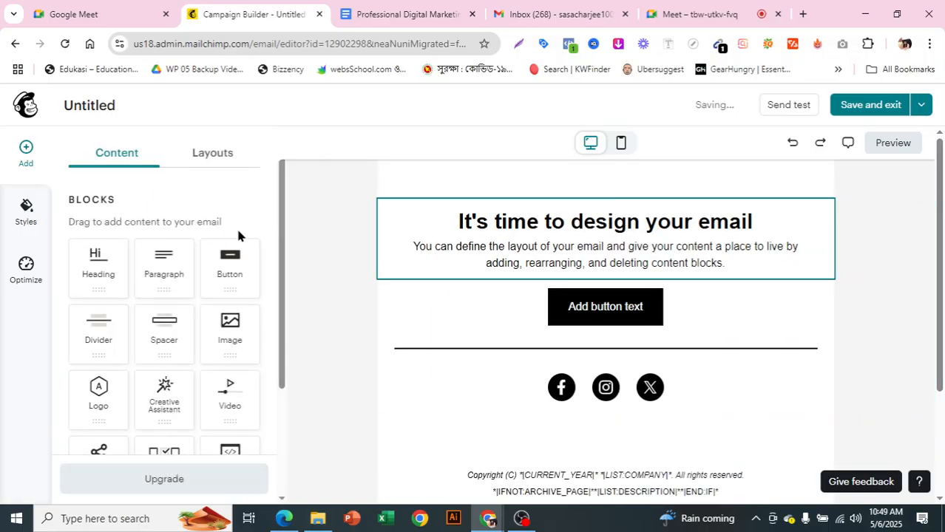
Step: Insert an Image block above the email heading and review its size, link and alt text settings
{"action": "left_click_drag", "start_coordinate": [229, 333], "coordinate": [599, 210]}
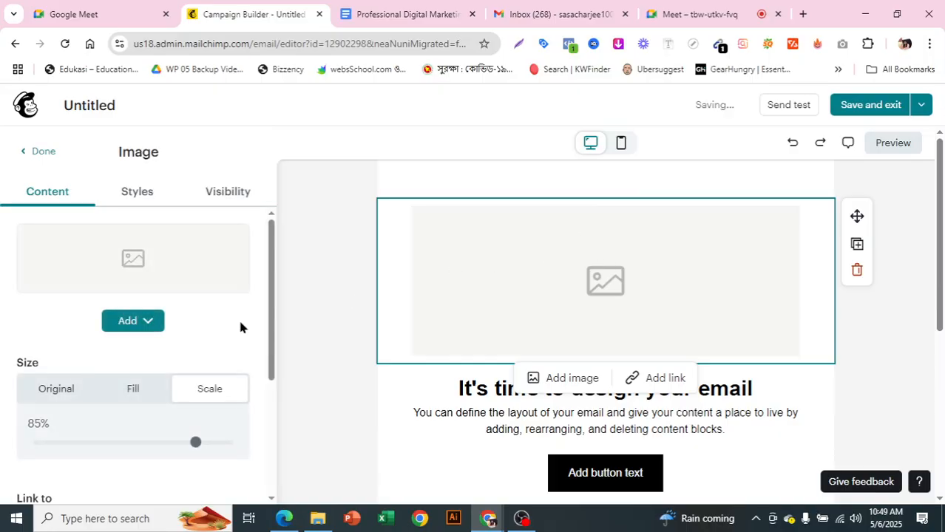
{"action": "scroll", "coordinate": [141, 325], "scroll_direction": "down", "scroll_amount": 3}
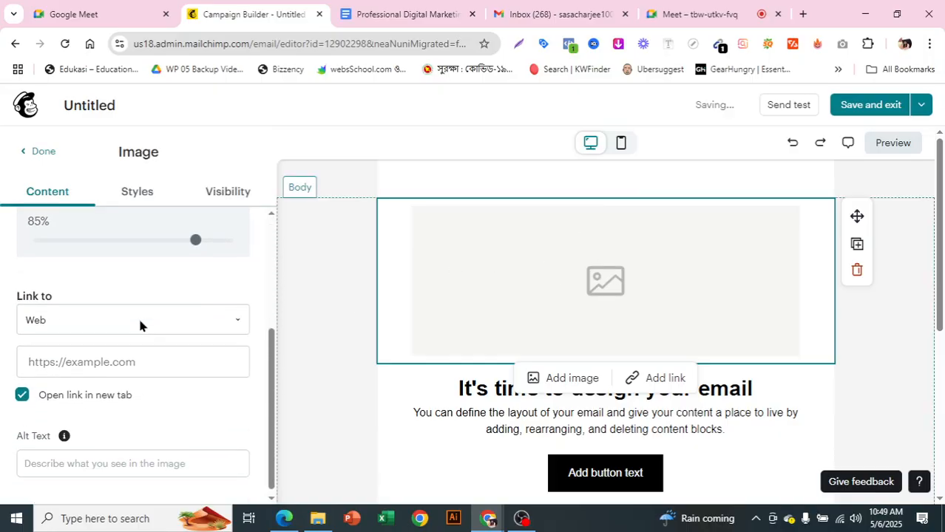
{"action": "scroll", "coordinate": [141, 323], "scroll_direction": "up", "scroll_amount": 3}
Step: Upload logo.jpg from the sanrin folder in Pictures into the new image block
{"action": "left_click", "coordinate": [154, 324]}
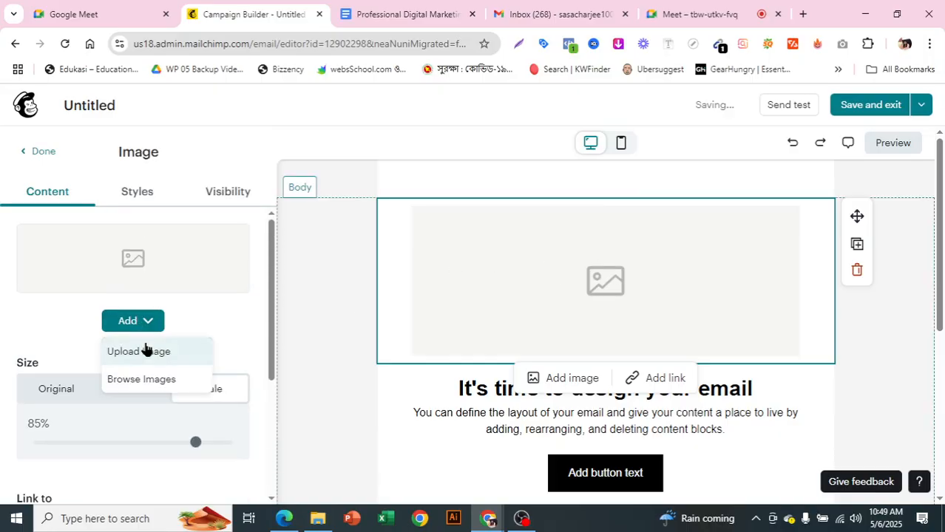
{"action": "left_click", "coordinate": [157, 355]}
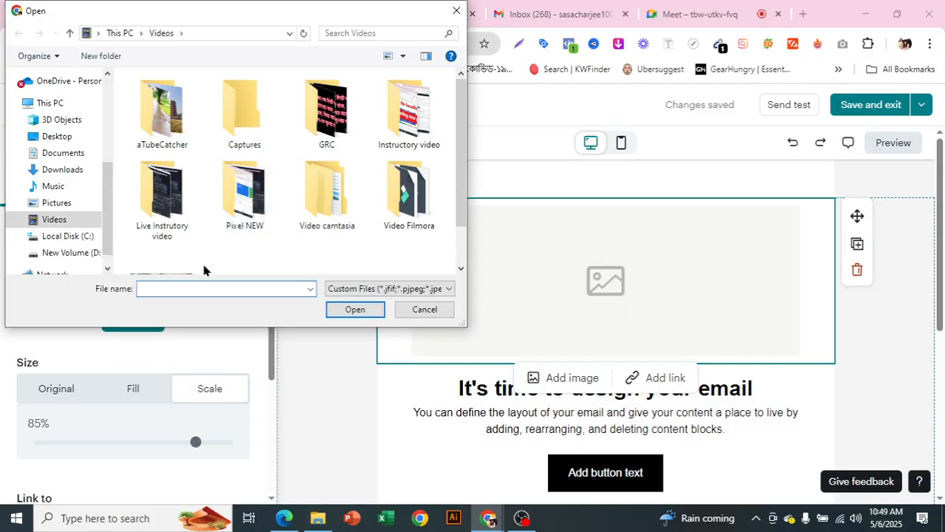
{"action": "left_click", "coordinate": [74, 204]}
{"action": "left_click", "coordinate": [227, 289]}
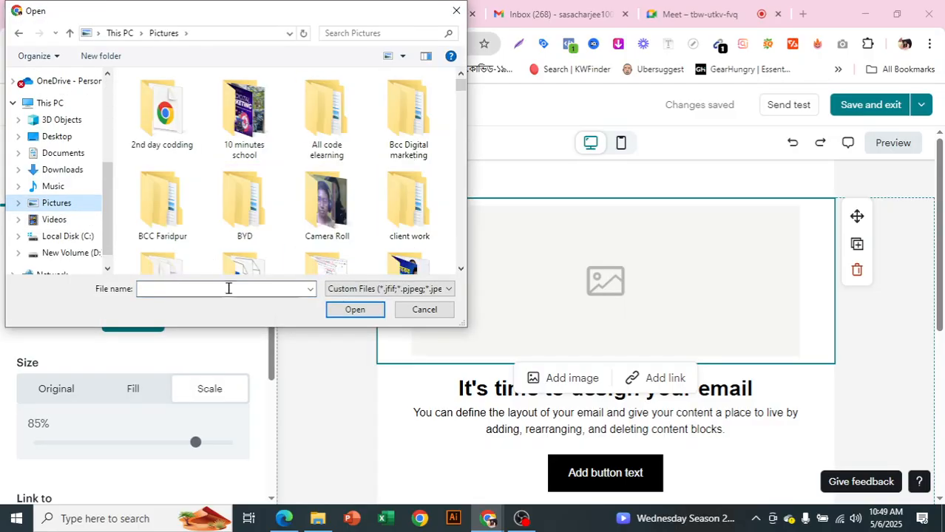
{"action": "type", "text": "sa"}
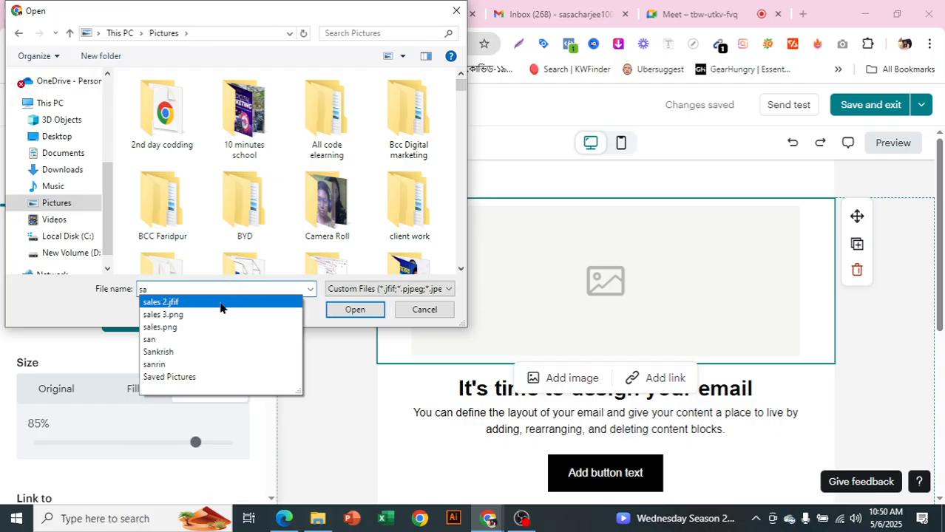
{"action": "left_click", "coordinate": [218, 363]}
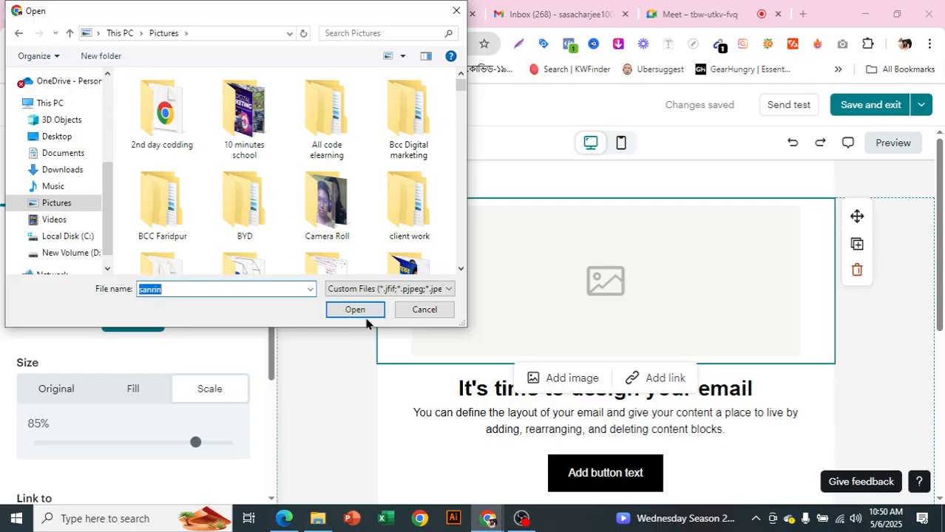
{"action": "left_click", "coordinate": [366, 314]}
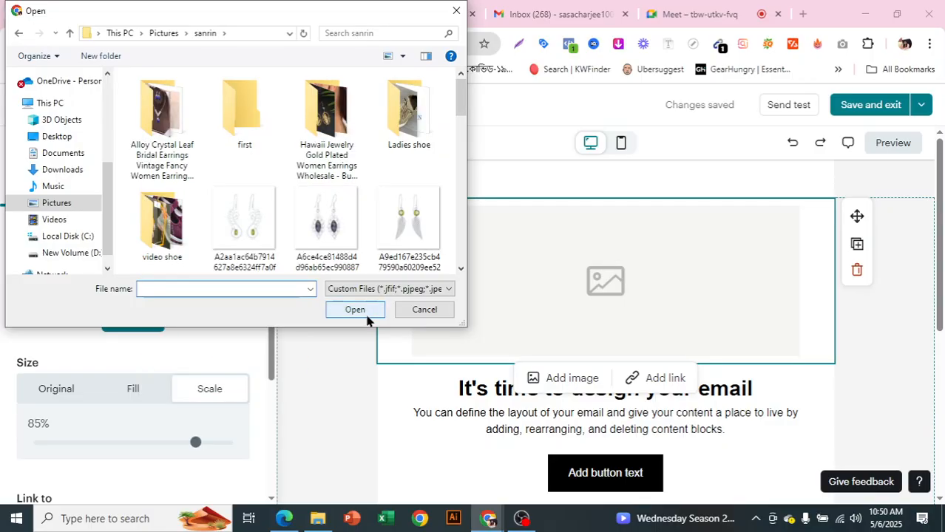
{"action": "scroll", "coordinate": [214, 175], "scroll_direction": "down", "scroll_amount": 3}
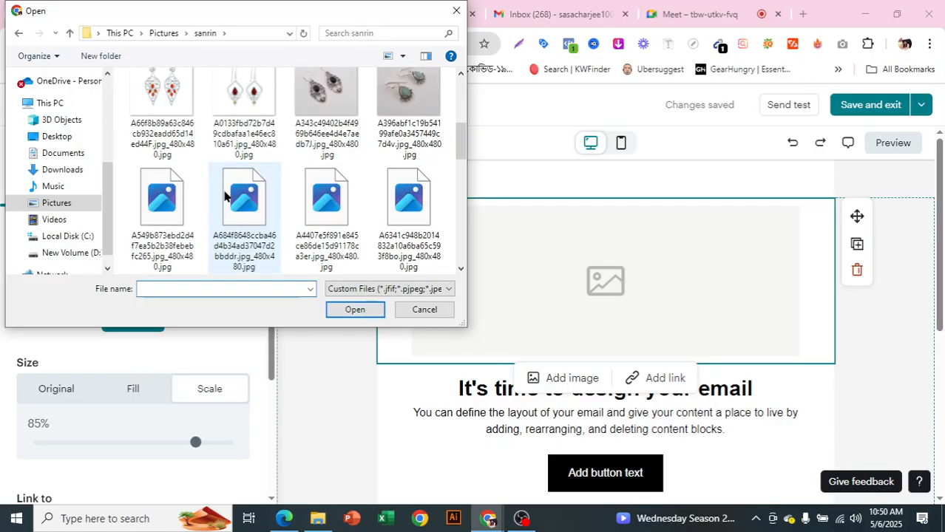
{"action": "scroll", "coordinate": [226, 196], "scroll_direction": "down", "scroll_amount": 3}
{"action": "left_click", "coordinate": [237, 126]}
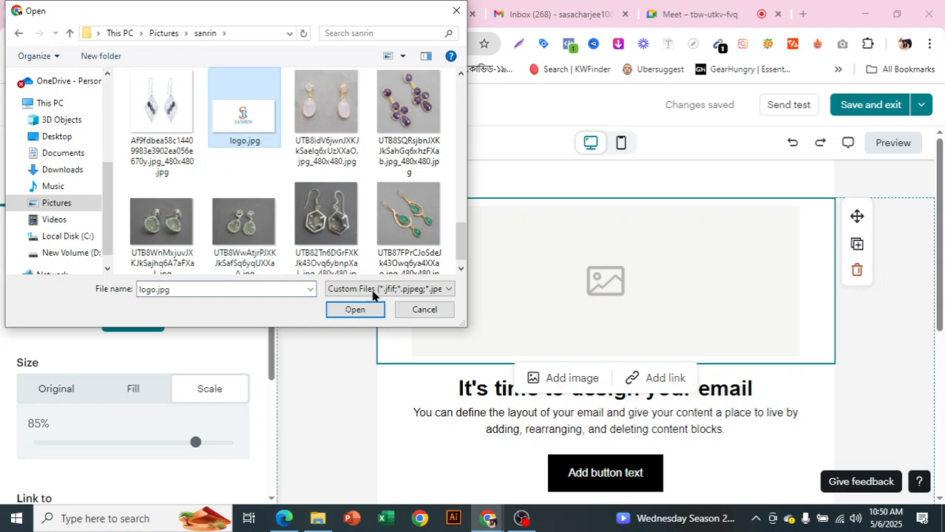
{"action": "left_click", "coordinate": [363, 309]}
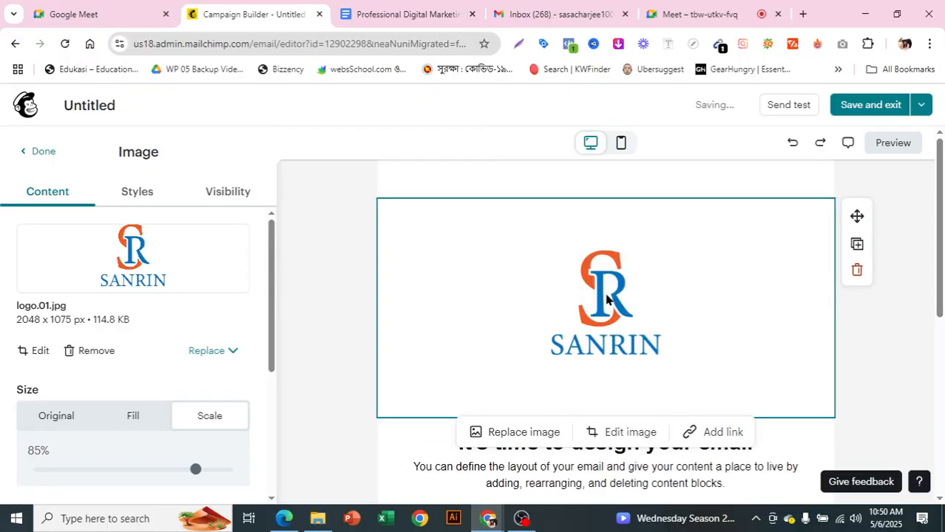
Step: Scale the SANRIN logo image down to 41%
{"action": "scroll", "coordinate": [125, 294], "scroll_direction": "down", "scroll_amount": 4}
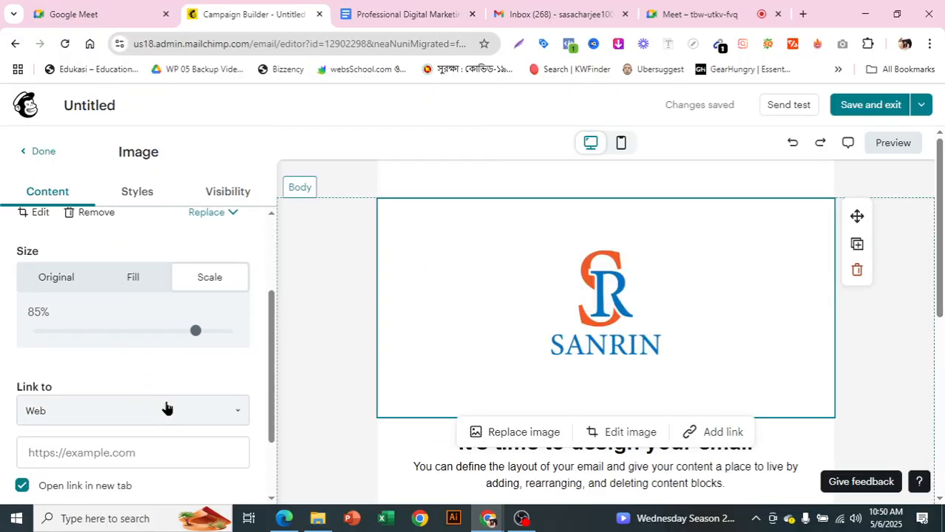
{"action": "left_click_drag", "start_coordinate": [196, 338], "coordinate": [103, 340]}
{"action": "left_click", "coordinate": [111, 338]}
Step: Search Google for daraz in a new browser tab and open the Daraz.com.bd shopping site
{"action": "scroll", "coordinate": [161, 346], "scroll_direction": "down", "scroll_amount": 1}
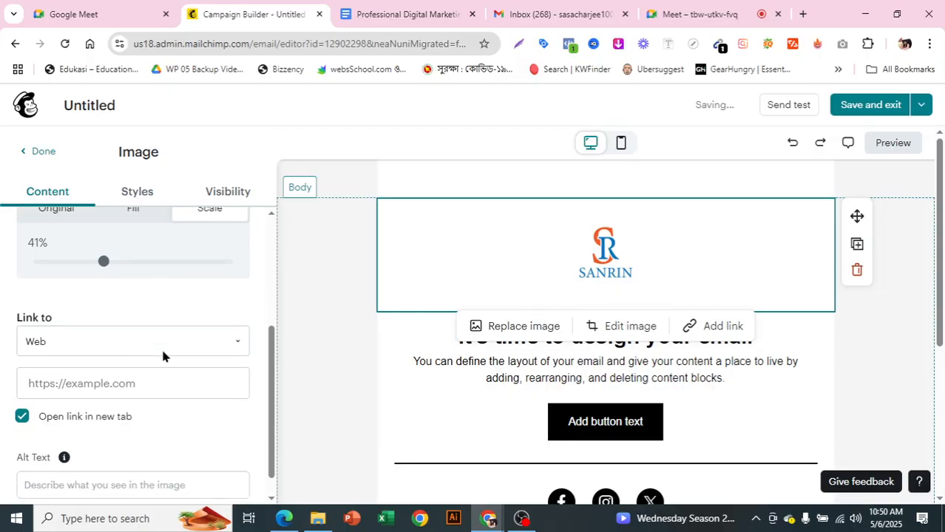
{"action": "left_click", "coordinate": [131, 384]}
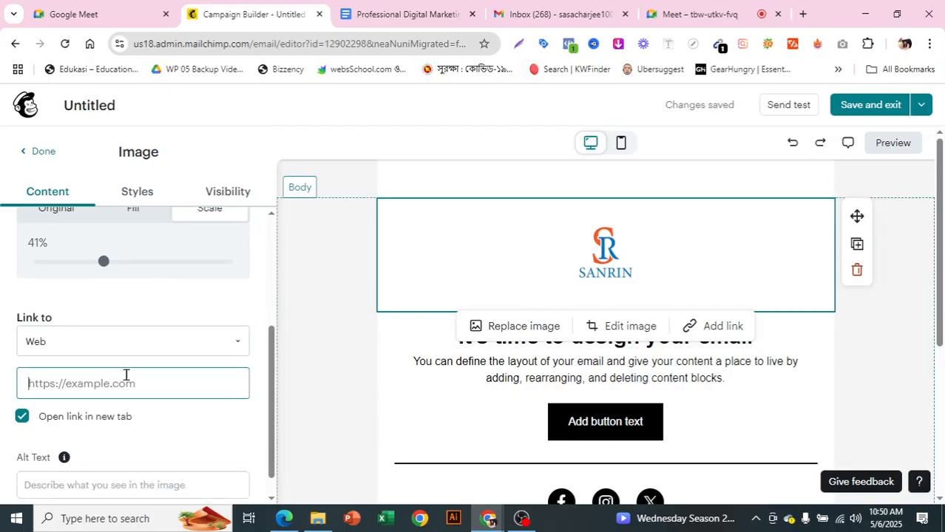
{"action": "left_click", "coordinate": [803, 13]}
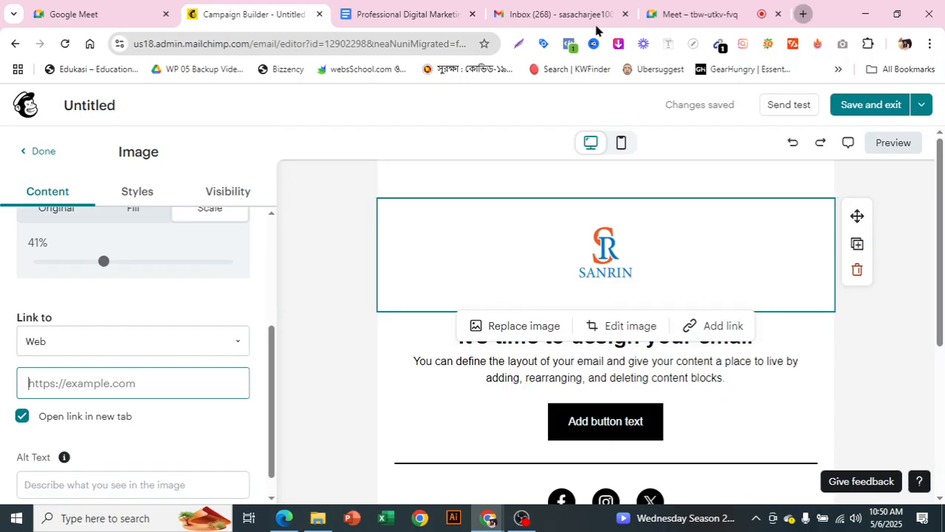
{"action": "type", "text": "da"}
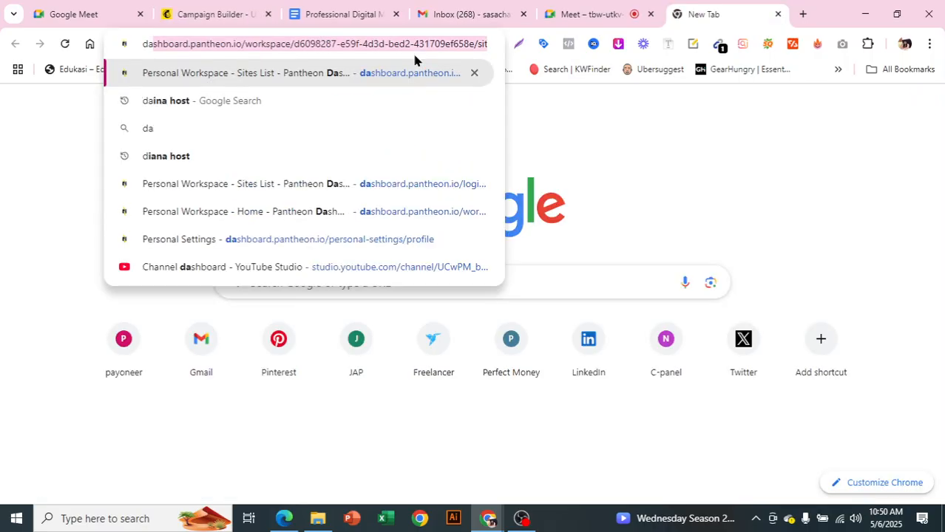
{"action": "type", "text": "raz"}
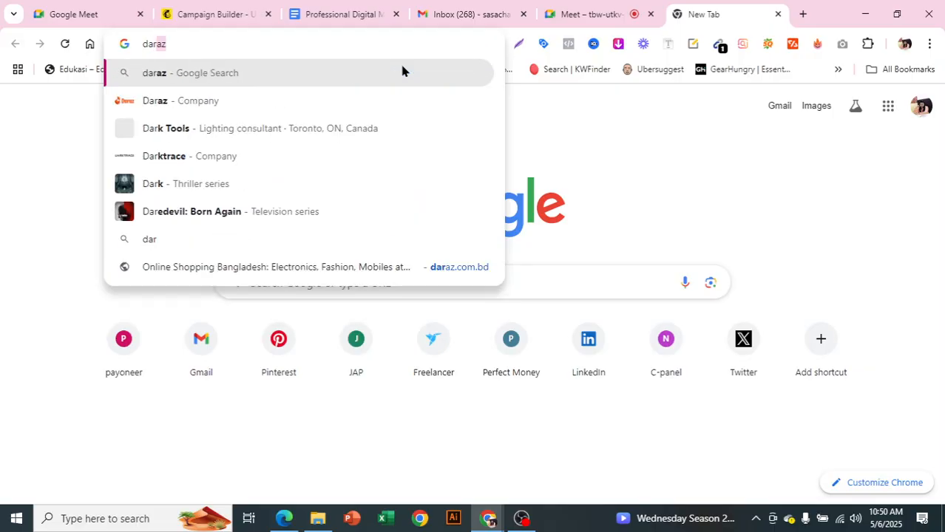
{"action": "left_click", "coordinate": [249, 108]}
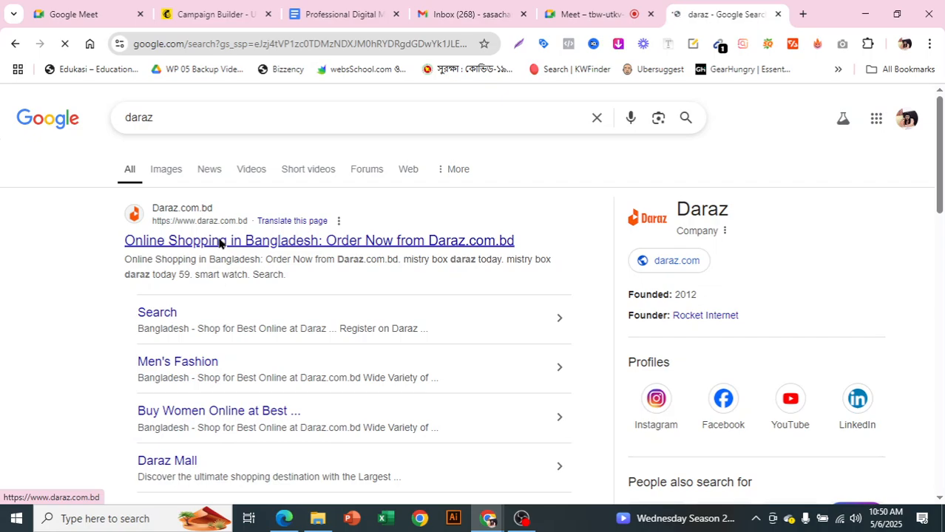
{"action": "left_click", "coordinate": [221, 241]}
{"action": "left_click", "coordinate": [177, 45]}
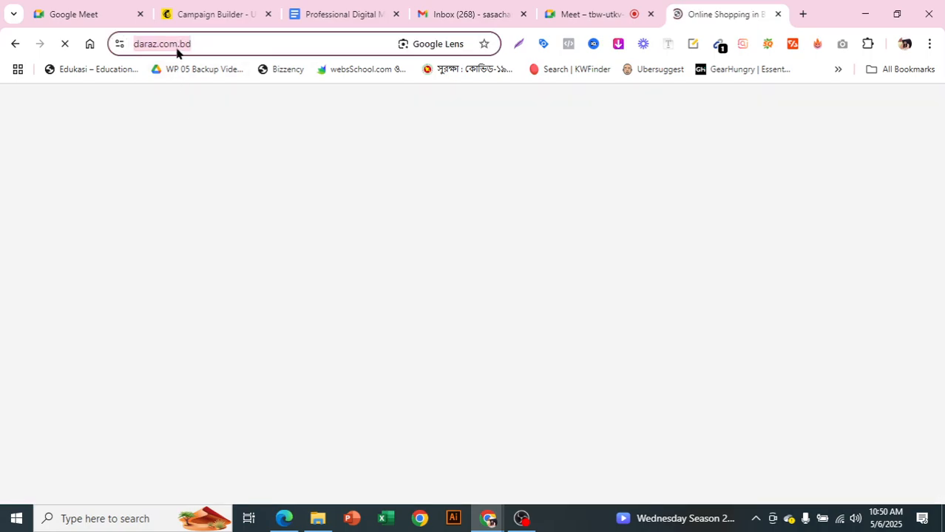
{"action": "right_click", "coordinate": [177, 46]}
{"action": "left_click", "coordinate": [216, 179]}
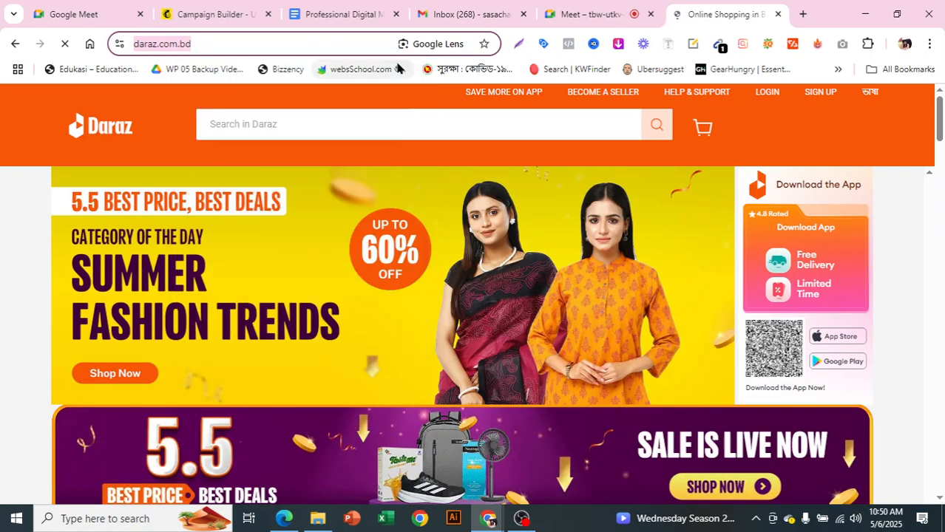
{"action": "left_click", "coordinate": [196, 11]}
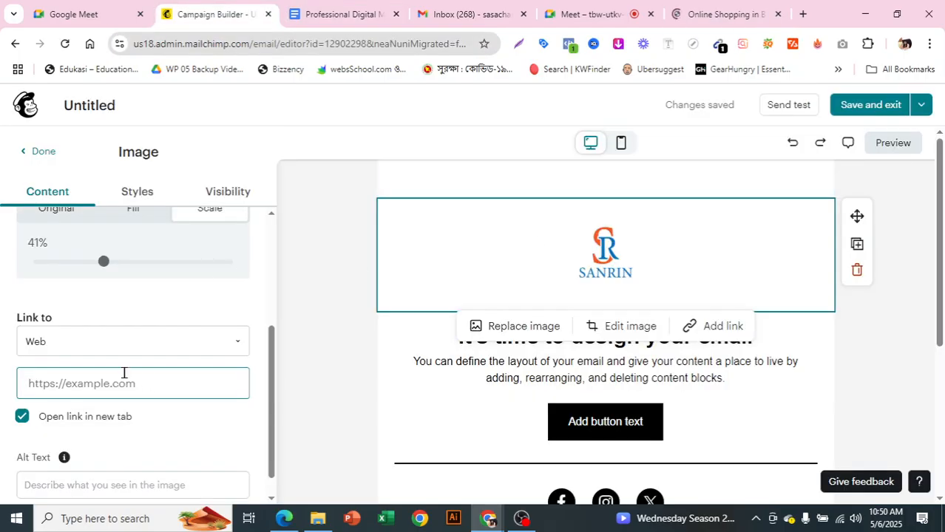
{"action": "key", "text": "ctrl+v"}
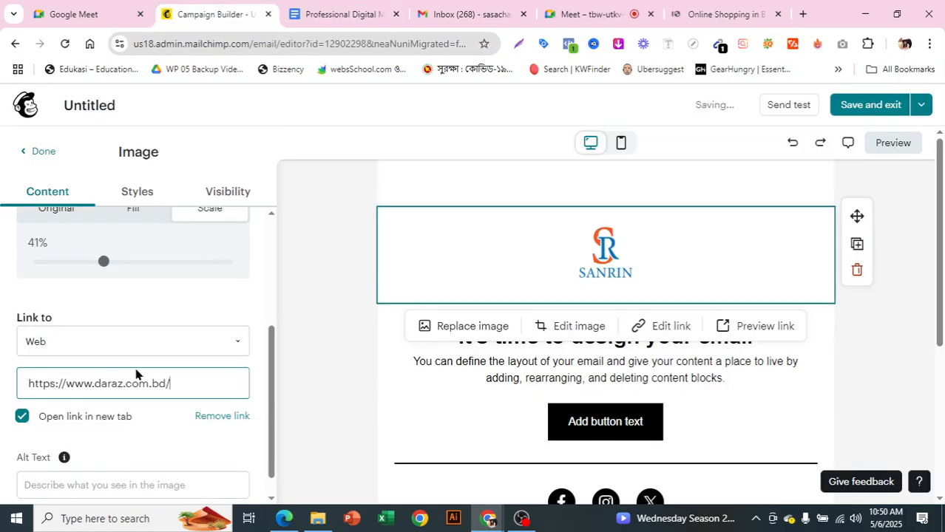
Step: Review the logo image's size and link settings and list the available link types
{"action": "left_click", "coordinate": [232, 349]}
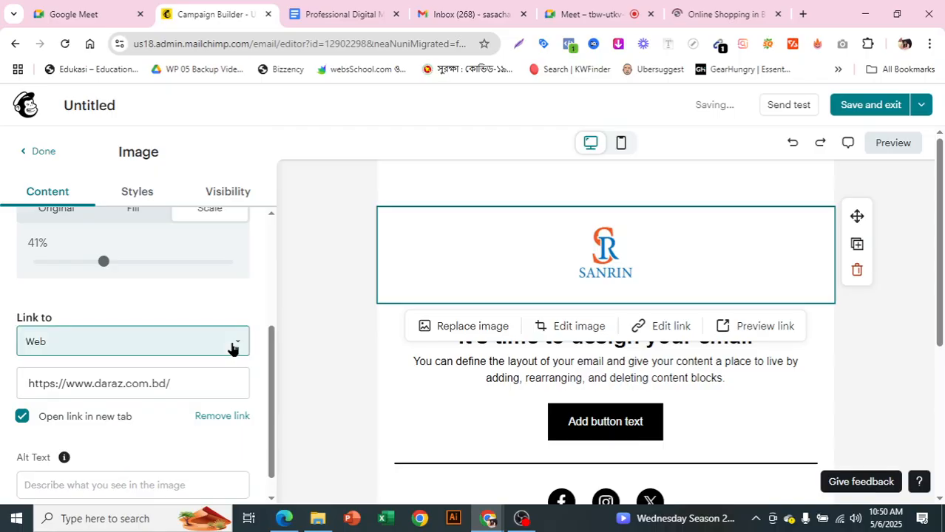
{"action": "scroll", "coordinate": [232, 348], "scroll_direction": "down", "scroll_amount": 1}
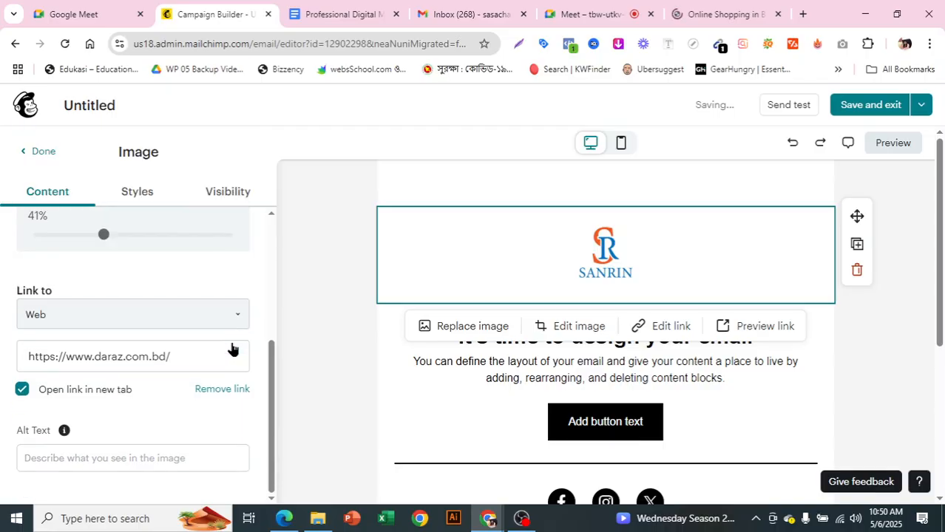
{"action": "scroll", "coordinate": [231, 323], "scroll_direction": "up", "scroll_amount": 1}
{"action": "scroll", "coordinate": [224, 311], "scroll_direction": "up", "scroll_amount": 2}
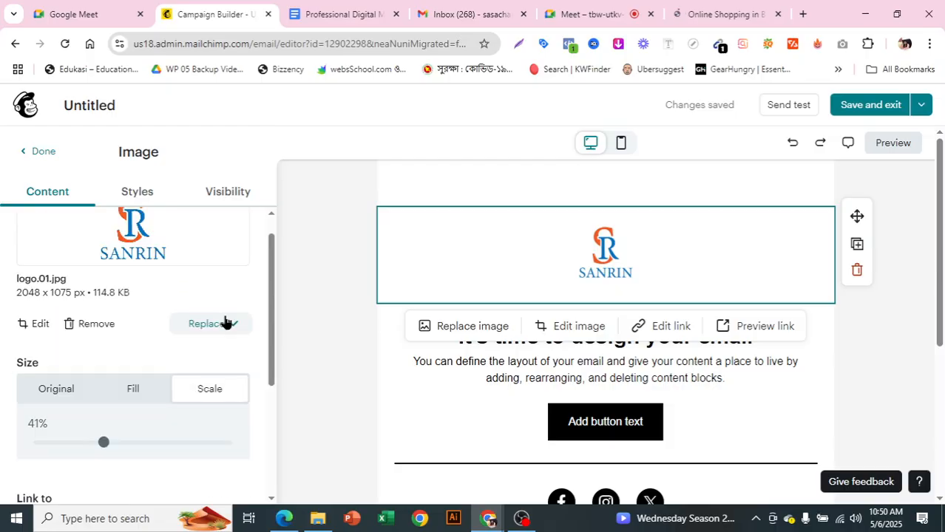
{"action": "scroll", "coordinate": [225, 321], "scroll_direction": "down", "scroll_amount": 3}
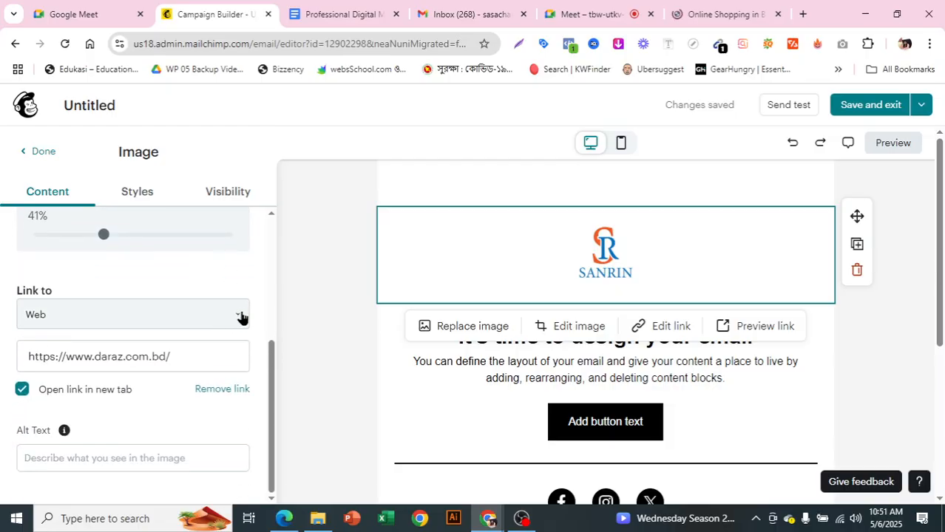
{"action": "left_click", "coordinate": [240, 316]}
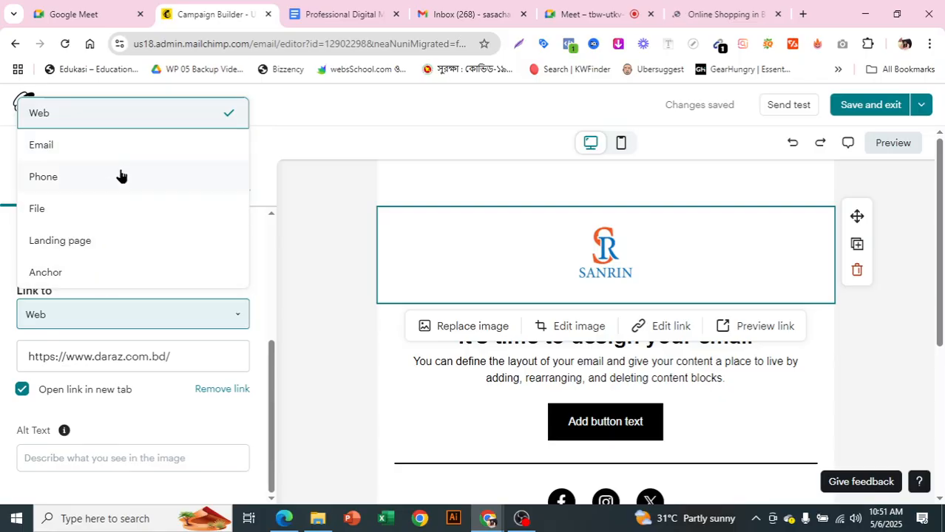
Step: Set the SANRIN logo image's alt text to "Logo" and finish editing the image block
{"action": "left_click", "coordinate": [168, 420]}
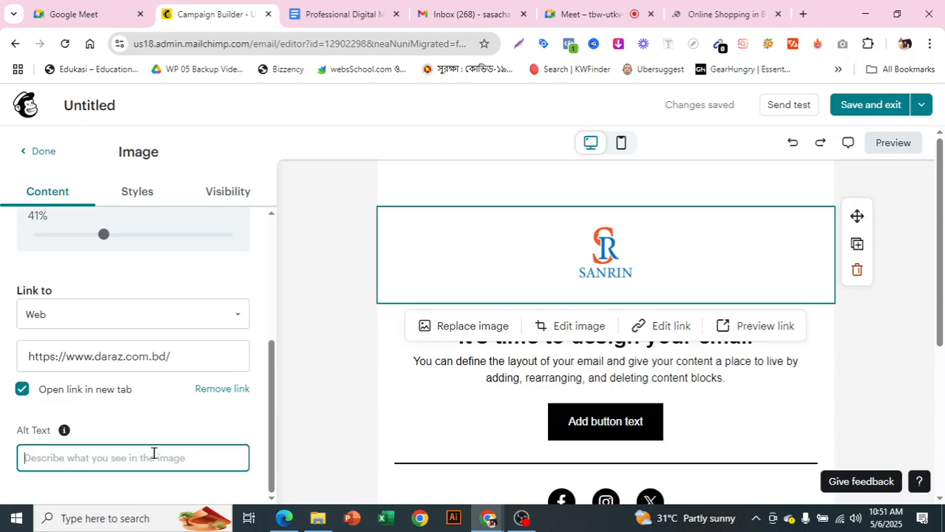
{"action": "type", "text": "Logo"}
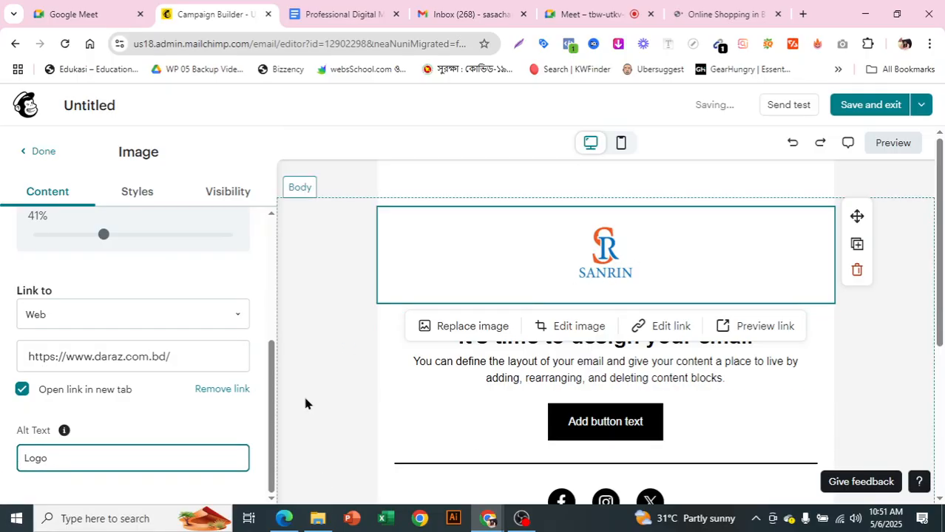
{"action": "scroll", "coordinate": [210, 381], "scroll_direction": "up", "scroll_amount": 2}
{"action": "scroll", "coordinate": [52, 291], "scroll_direction": "up", "scroll_amount": 2}
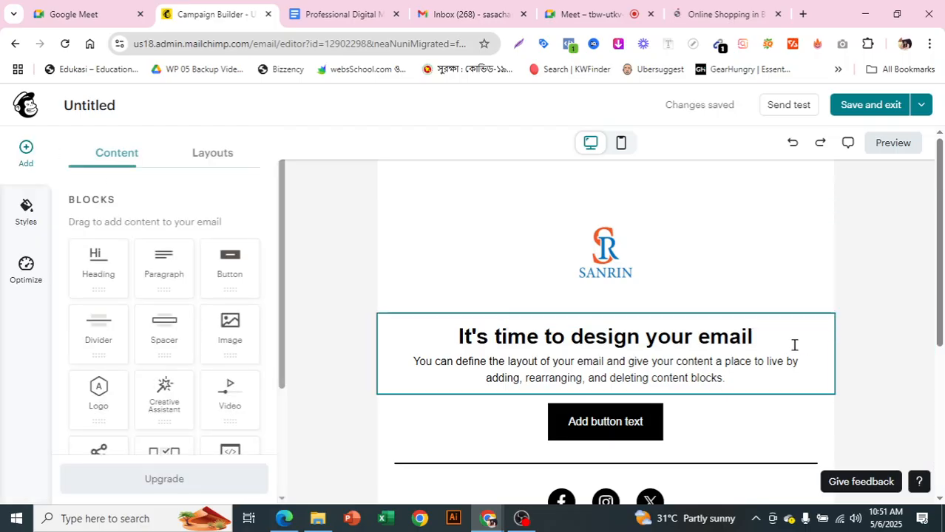
Step: Delete the "It's time to design your email" text block and the "Add button text" button block
{"action": "left_click", "coordinate": [825, 355]}
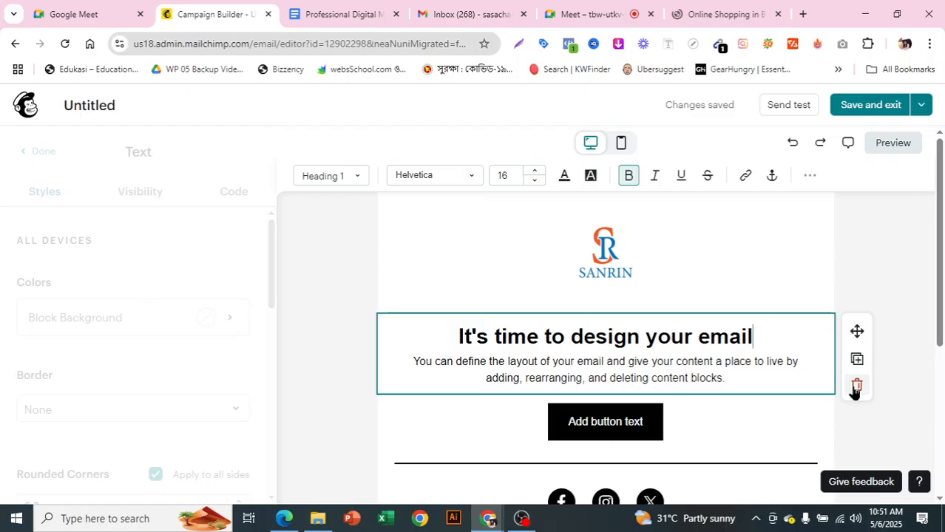
{"action": "left_click", "coordinate": [856, 386]}
{"action": "left_click", "coordinate": [658, 337]}
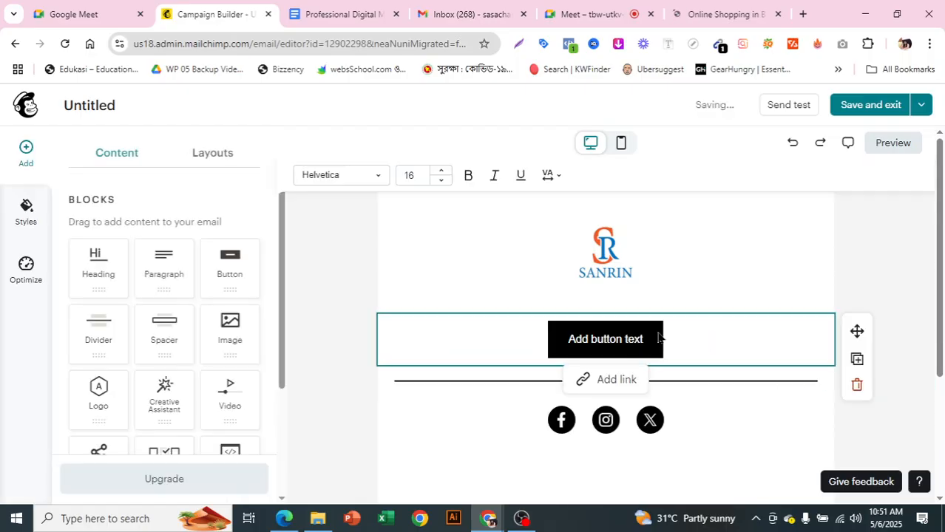
{"action": "left_click", "coordinate": [856, 386]}
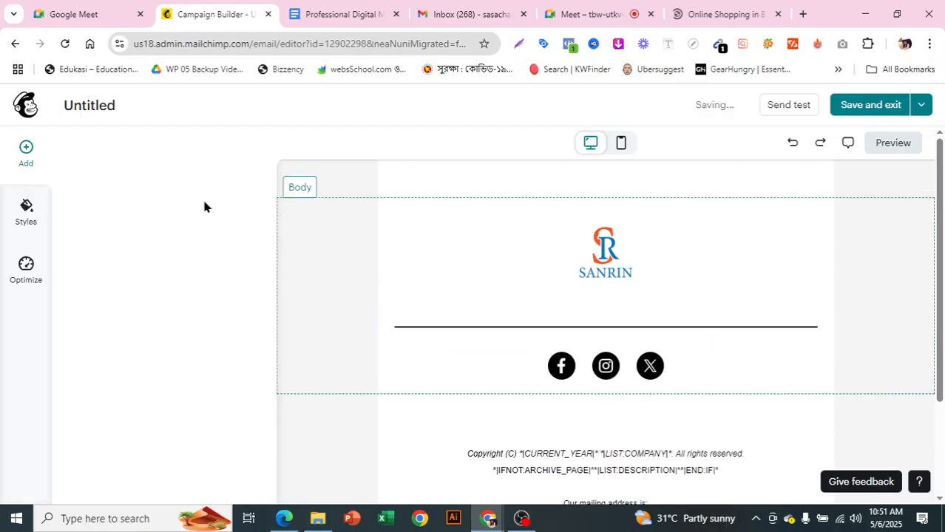
Step: Insert a Heading block below the SANRIN logo with the text "This is heading" and finish editing it
{"action": "left_click_drag", "start_coordinate": [92, 274], "coordinate": [593, 297]}
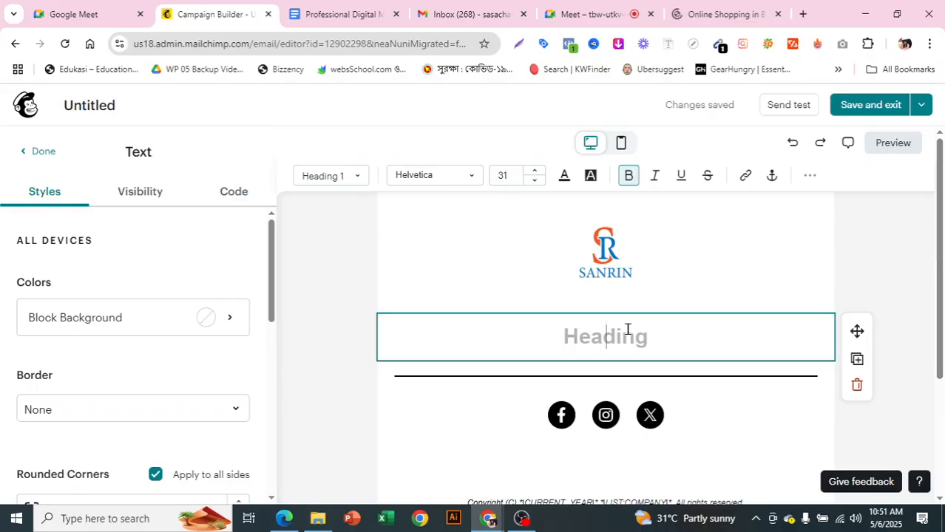
{"action": "type", "text": "TH"}
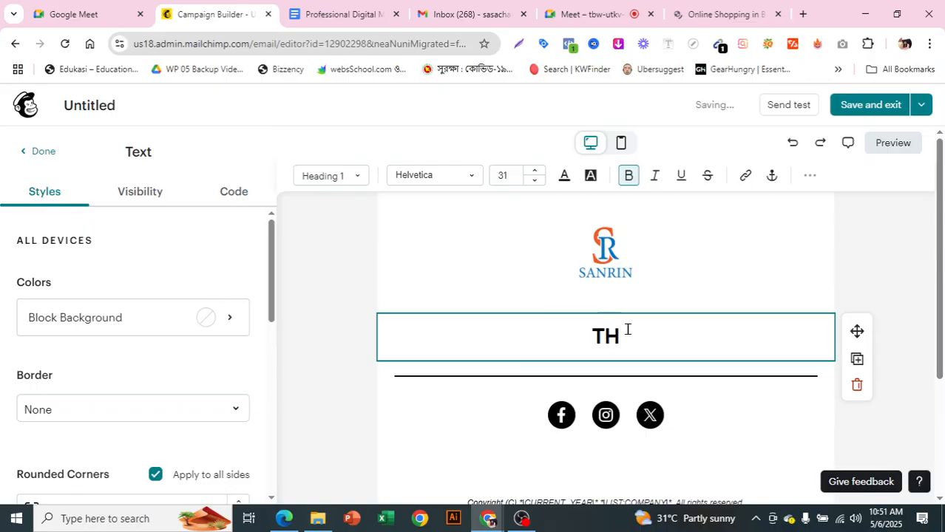
{"action": "key", "text": "BackSpace"}
{"action": "type", "text": "his is "}
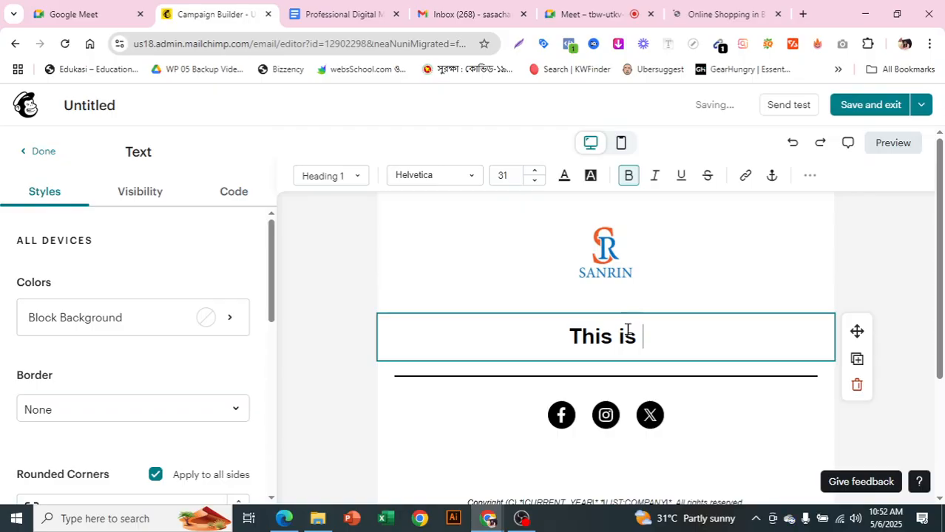
{"action": "type", "text": "hea"}
{"action": "type", "text": "ng"}
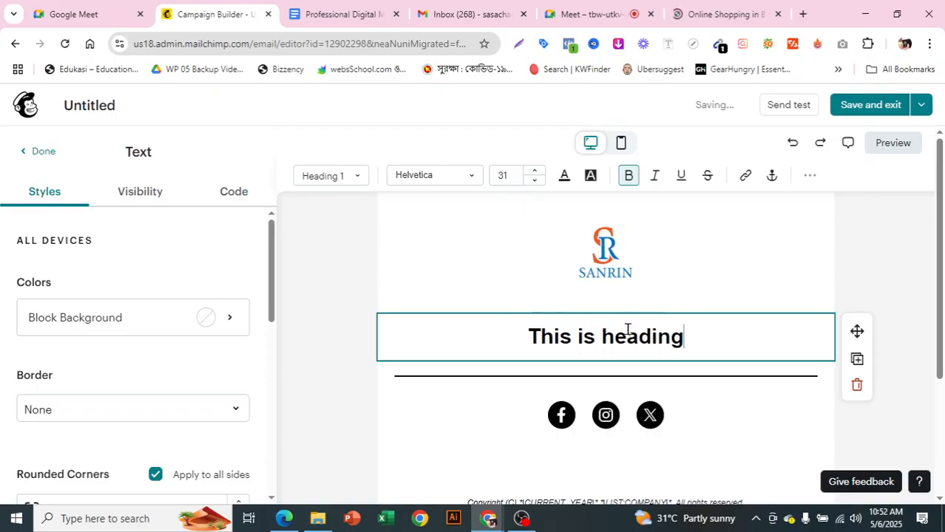
{"action": "scroll", "coordinate": [127, 338], "scroll_direction": "down", "scroll_amount": 1}
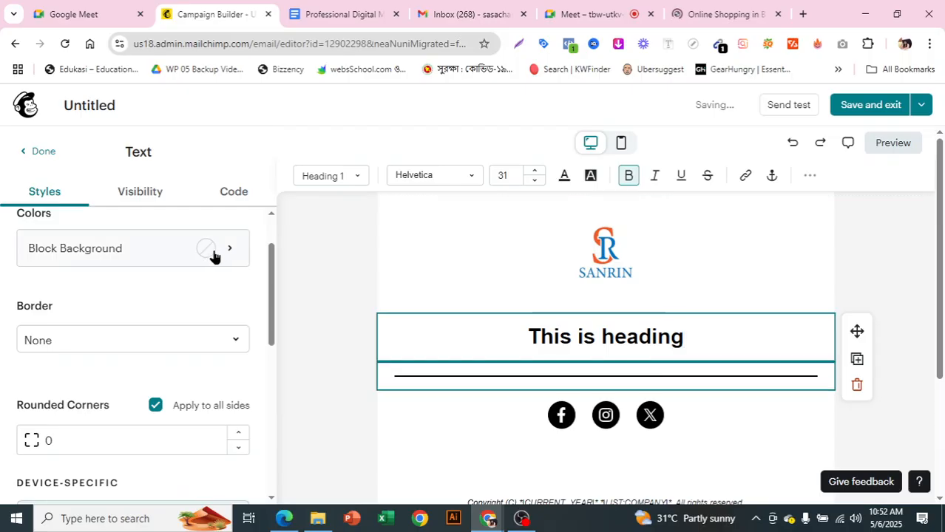
{"action": "left_click", "coordinate": [37, 152]}
Step: Insert an empty Paragraph block between the "This is heading" block and the divider line
{"action": "scroll", "coordinate": [555, 370], "scroll_direction": "down", "scroll_amount": 1}
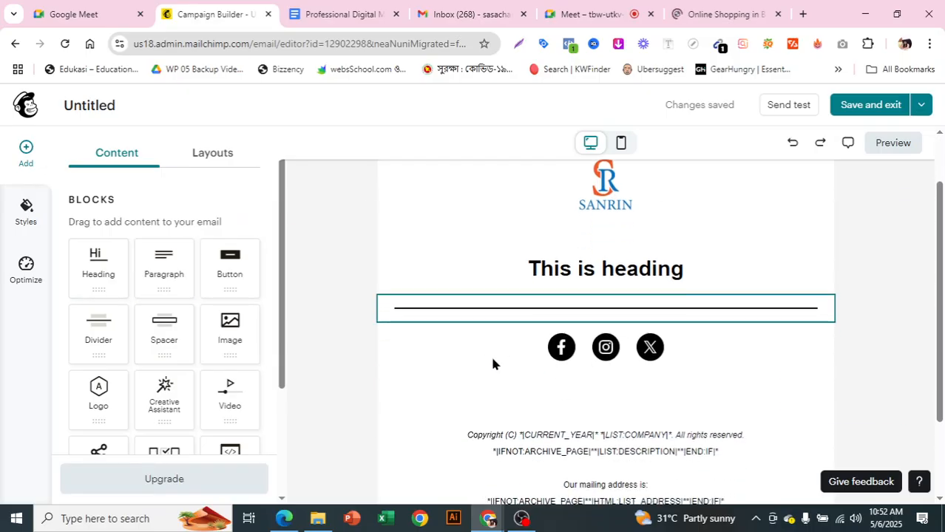
{"action": "left_click_drag", "start_coordinate": [158, 268], "coordinate": [574, 274]}
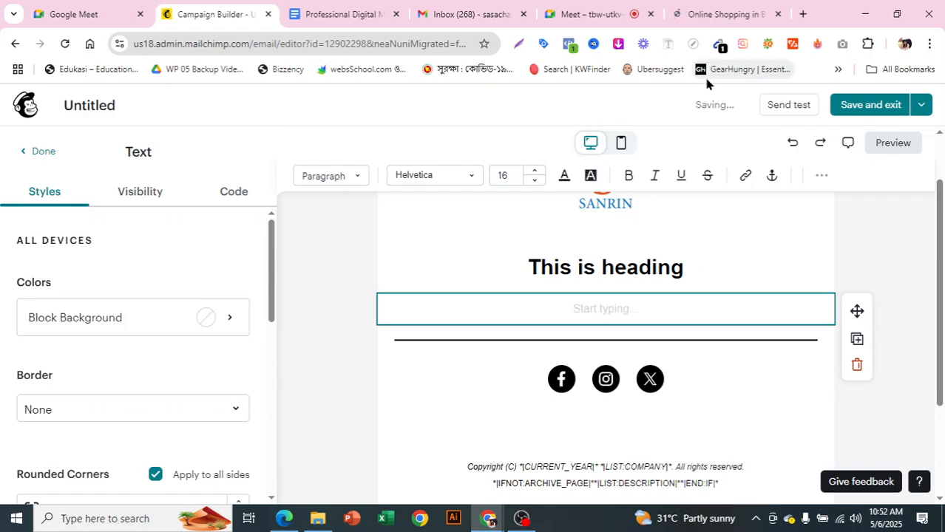
{"action": "scroll", "coordinate": [676, 447], "scroll_direction": "down", "scroll_amount": 2}
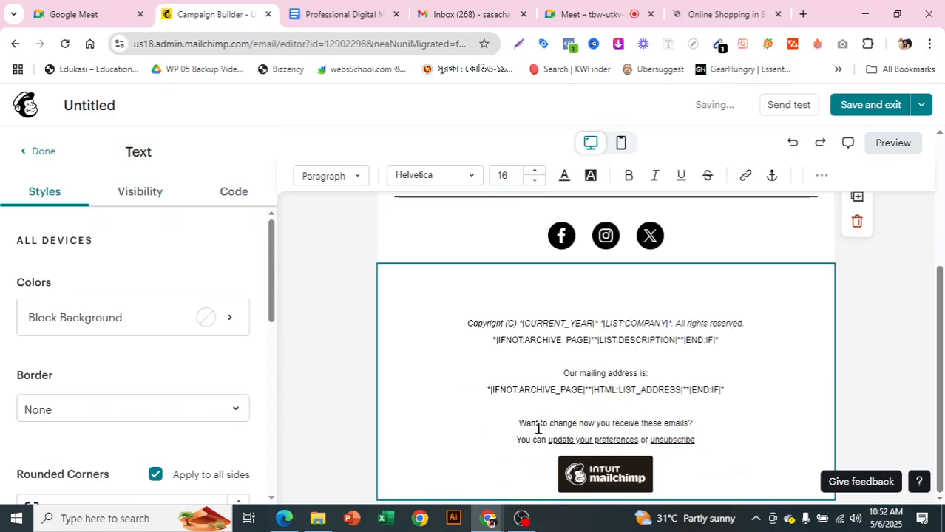
Step: Search Google for lorem ipsum in a new browser tab and open the lipsum.com generator site
{"action": "left_click", "coordinate": [802, 13]}
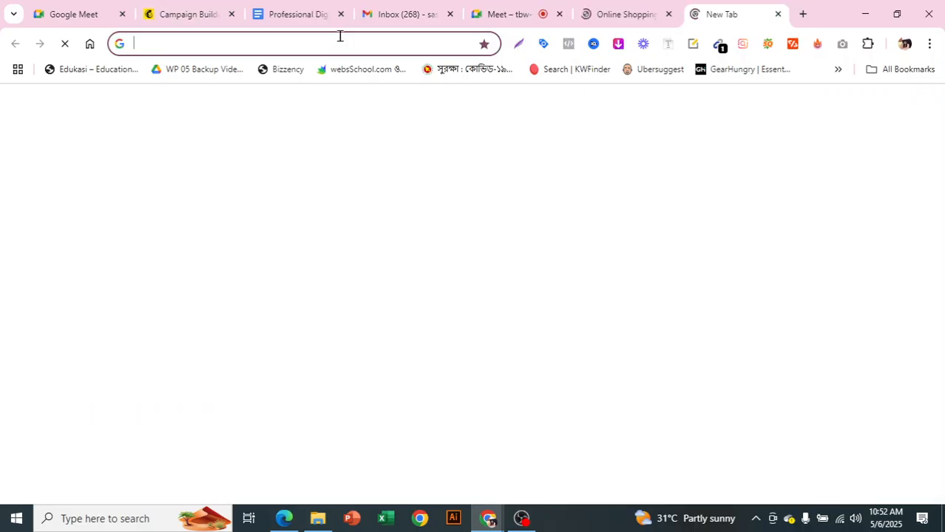
{"action": "type", "text": "lore"}
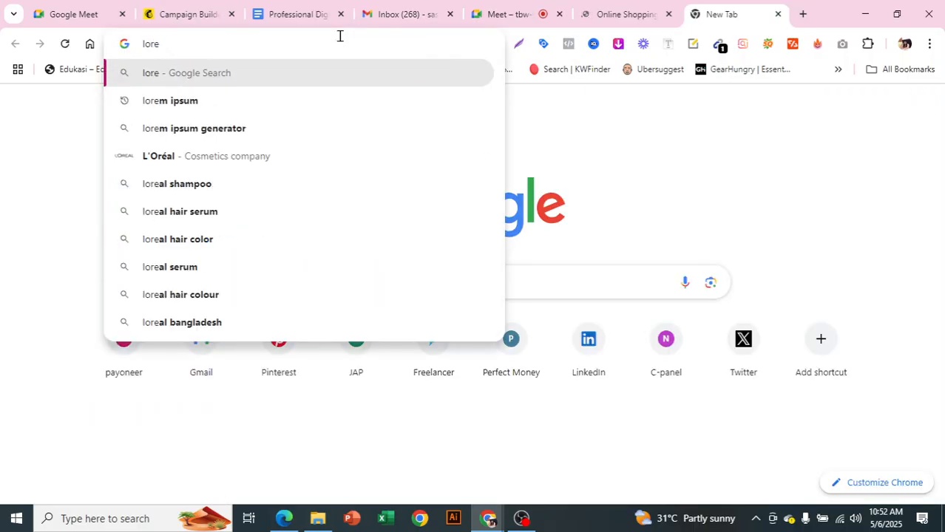
{"action": "left_click", "coordinate": [203, 125]}
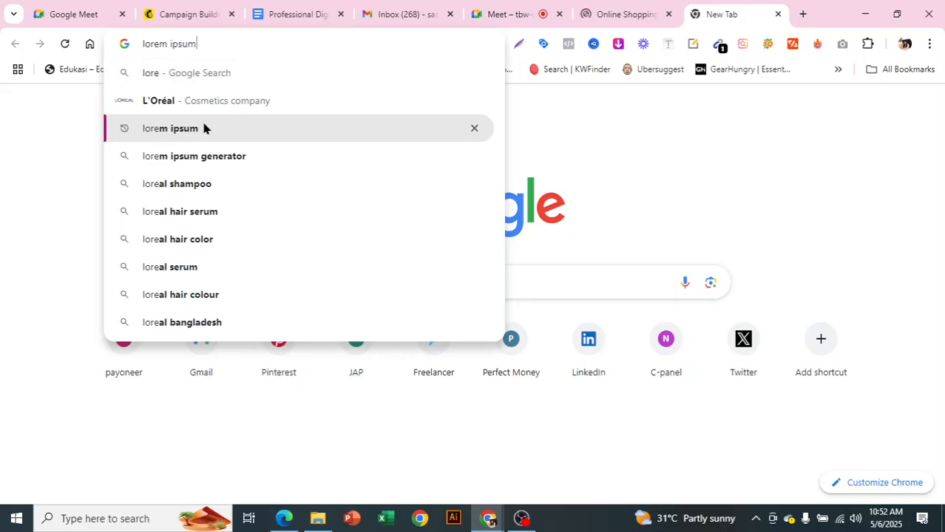
{"action": "left_click", "coordinate": [203, 128]}
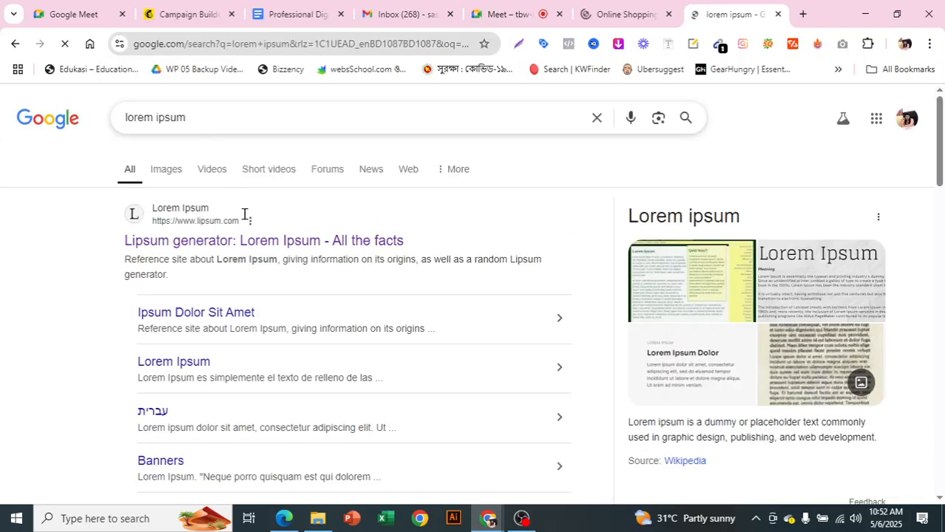
{"action": "left_click", "coordinate": [263, 242]}
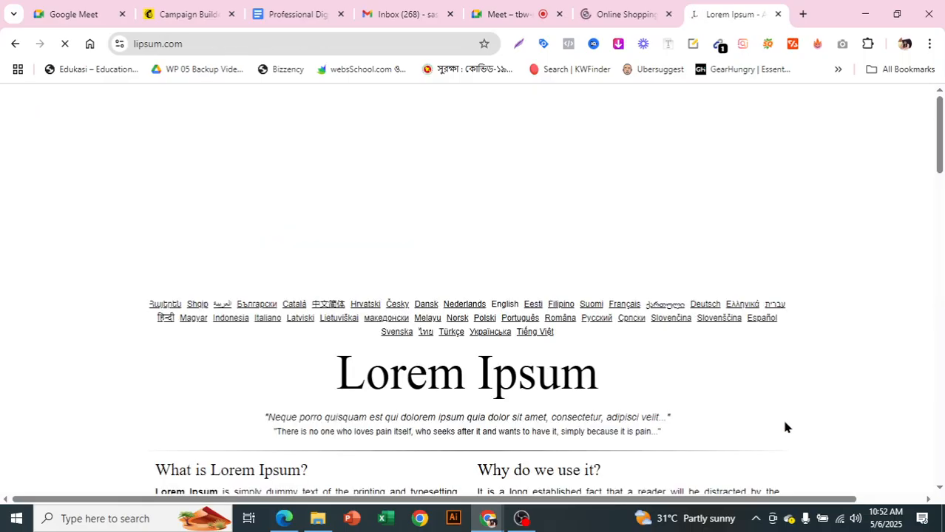
Step: Select the placeholder paragraph under "Why do we use it?" on the Lorem Ipsum page
{"action": "scroll", "coordinate": [422, 347], "scroll_direction": "down", "scroll_amount": 3}
{"action": "scroll", "coordinate": [567, 303], "scroll_direction": "down", "scroll_amount": 2}
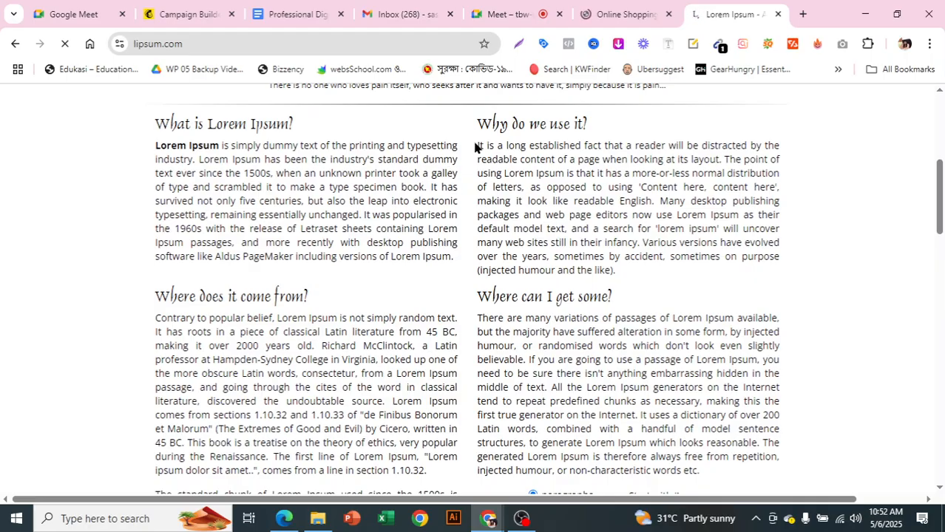
{"action": "left_click_drag", "start_coordinate": [476, 147], "coordinate": [753, 228]}
{"action": "left_click_drag", "start_coordinate": [473, 135], "coordinate": [506, 155]}
{"action": "left_click", "coordinate": [533, 192]}
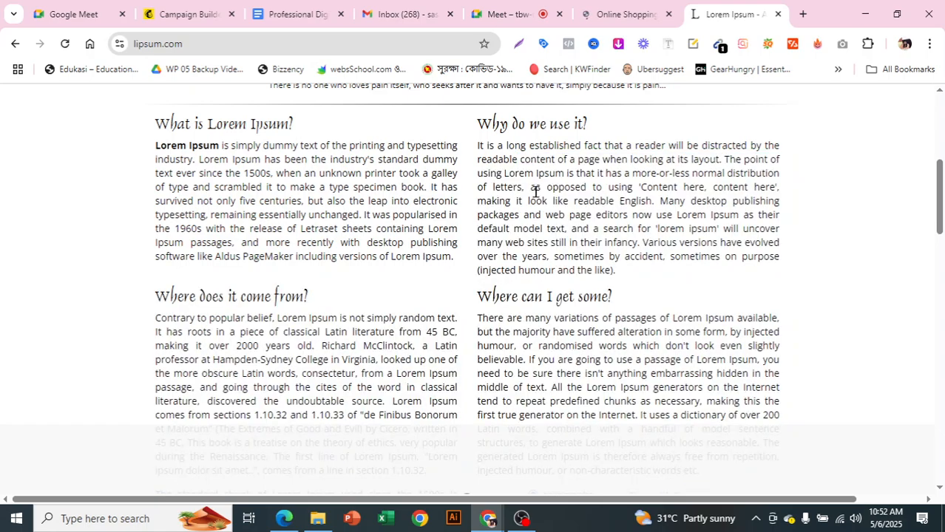
Step: Copy the opening of the "Why do we use it?" paragraph, from "It is a long established fact" through "as opposed"
{"action": "left_click_drag", "start_coordinate": [539, 182], "coordinate": [586, 194]}
{"action": "left_click", "coordinate": [494, 141]}
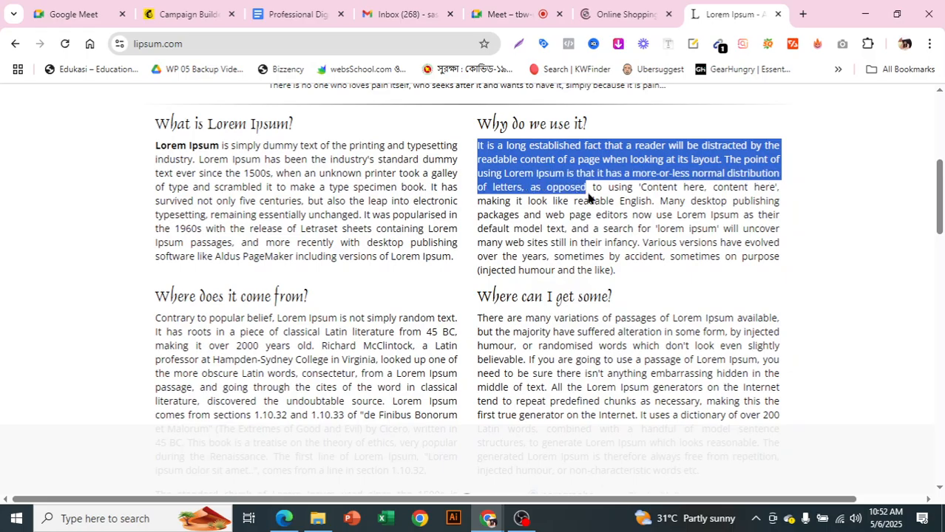
{"action": "right_click", "coordinate": [574, 181]}
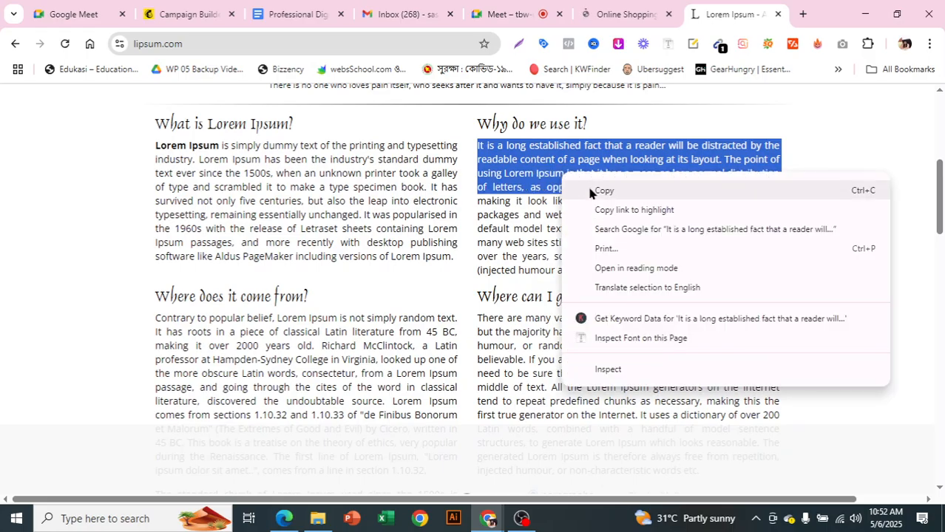
{"action": "left_click", "coordinate": [602, 190]}
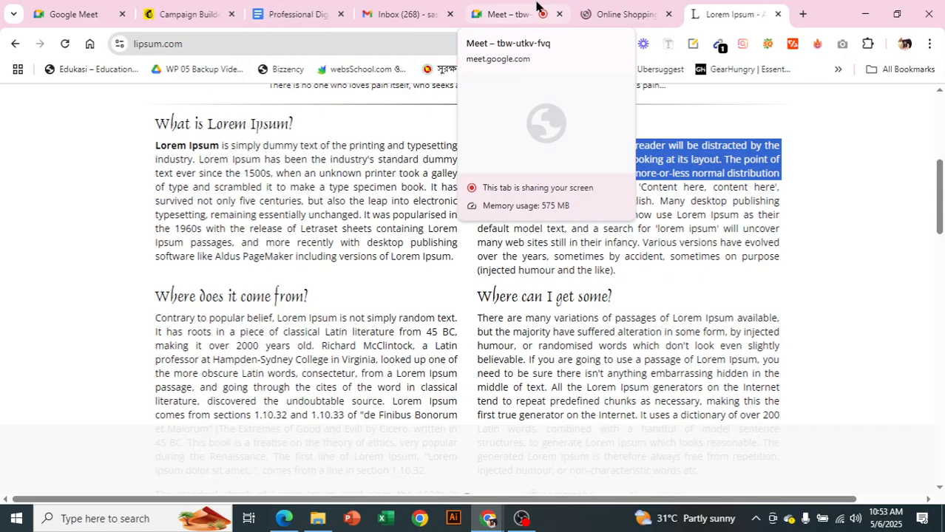
Step: Switch to the Mailchimp campaign editor and paste the copied text into the empty paragraph block under "This is heading"
{"action": "left_click", "coordinate": [209, 10]}
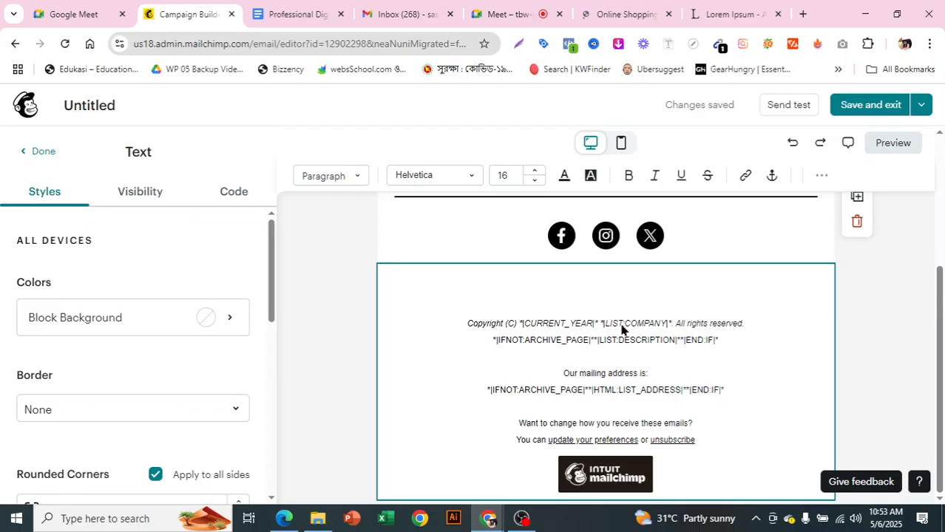
{"action": "scroll", "coordinate": [620, 323], "scroll_direction": "up", "scroll_amount": 3}
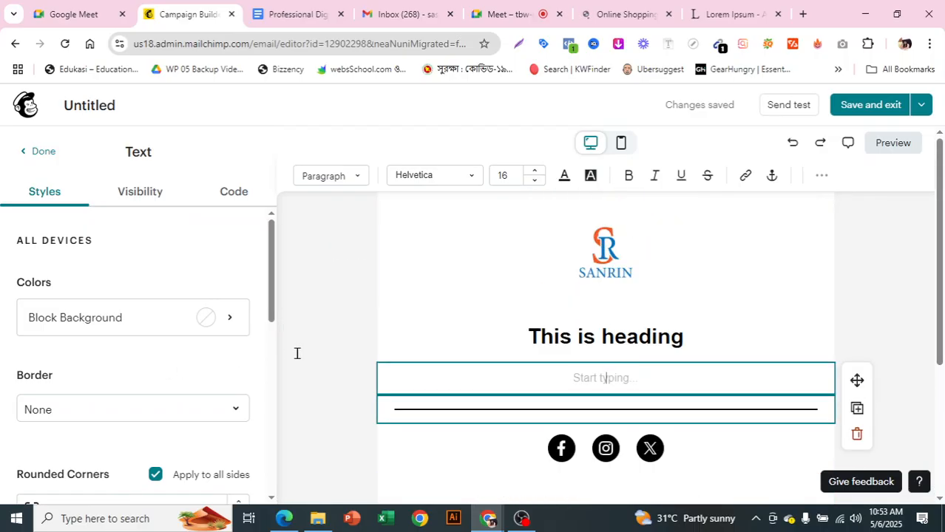
{"action": "left_click", "coordinate": [34, 153]}
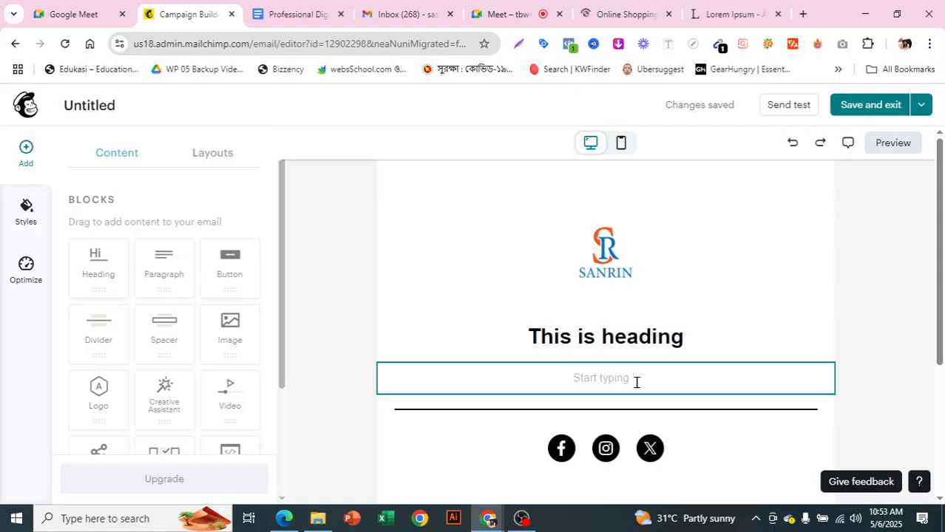
{"action": "left_click", "coordinate": [606, 372]}
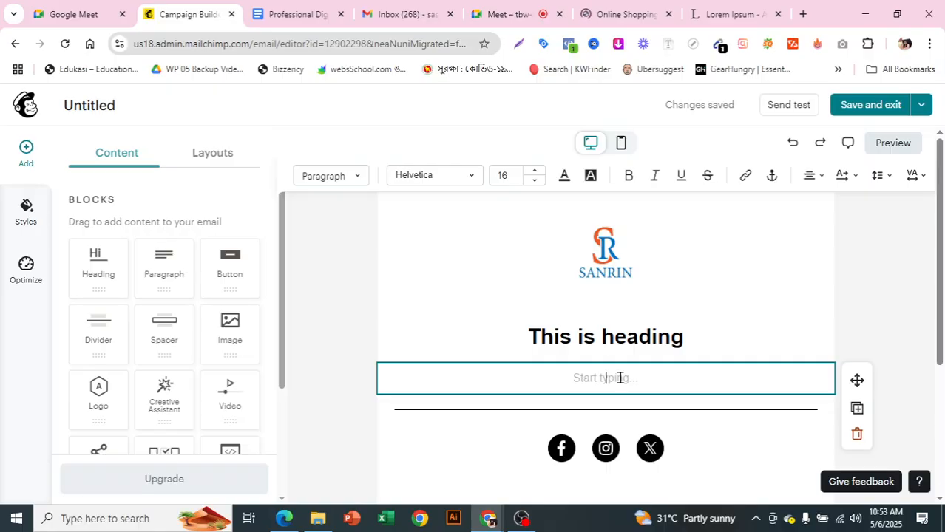
{"action": "left_click", "coordinate": [620, 377]}
{"action": "key", "text": "ctrl+v"}
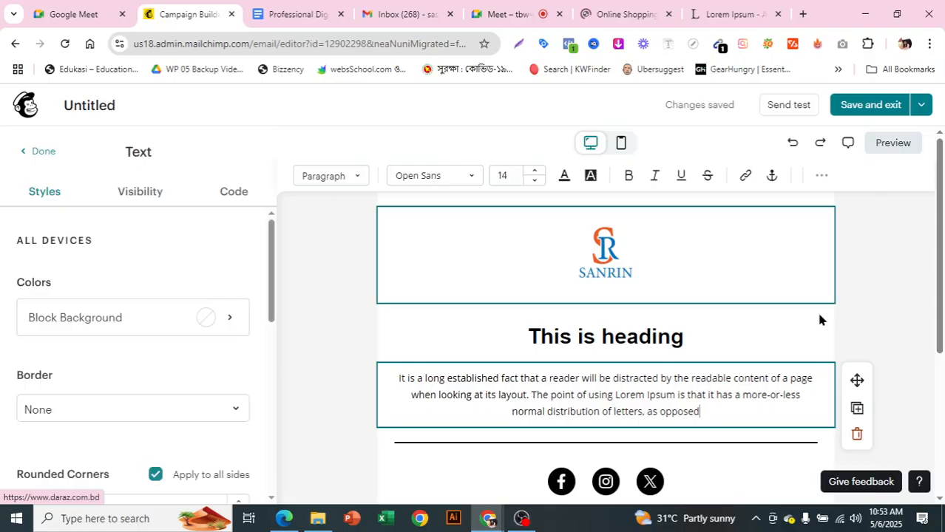
Step: Give the pasted paragraph block a solid border with thickness 1 in red from the default colours
{"action": "scroll", "coordinate": [573, 306], "scroll_direction": "down", "scroll_amount": 1}
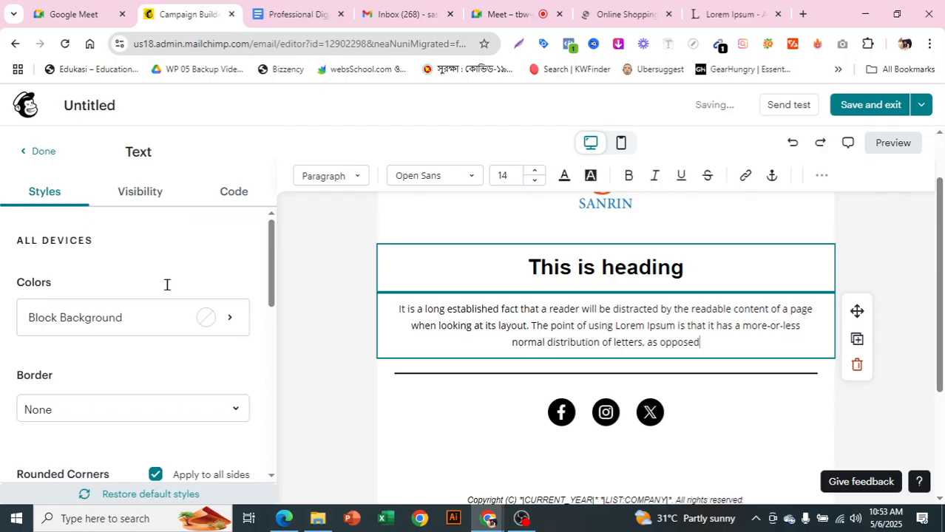
{"action": "scroll", "coordinate": [211, 325], "scroll_direction": "down", "scroll_amount": 3}
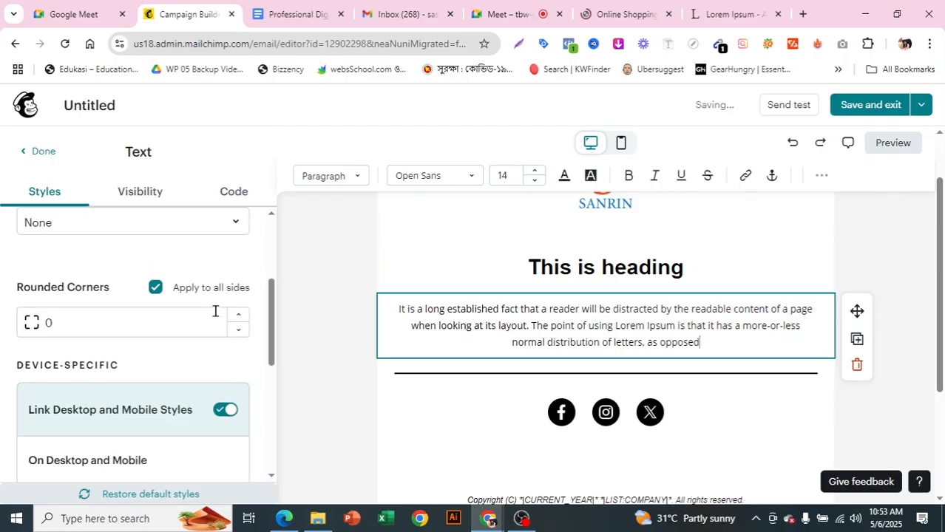
{"action": "scroll", "coordinate": [214, 311], "scroll_direction": "up", "scroll_amount": 1}
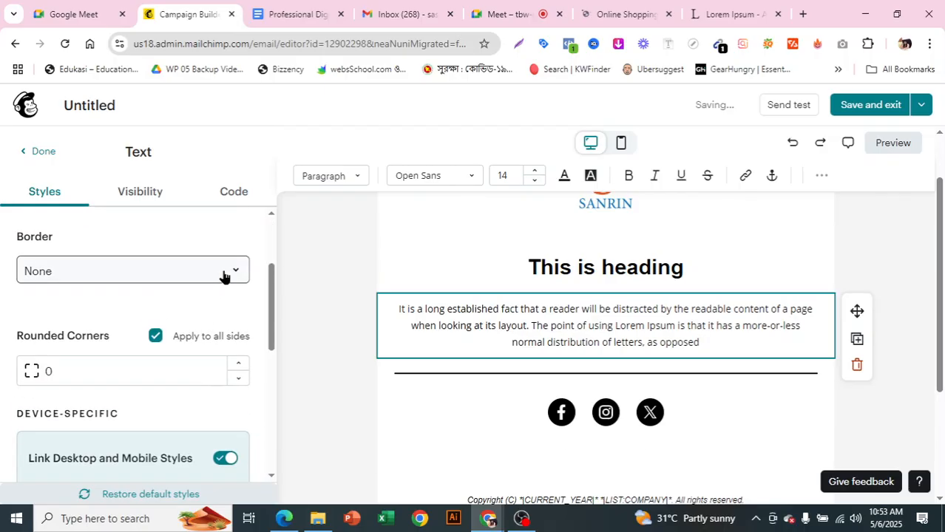
{"action": "left_click", "coordinate": [225, 277]}
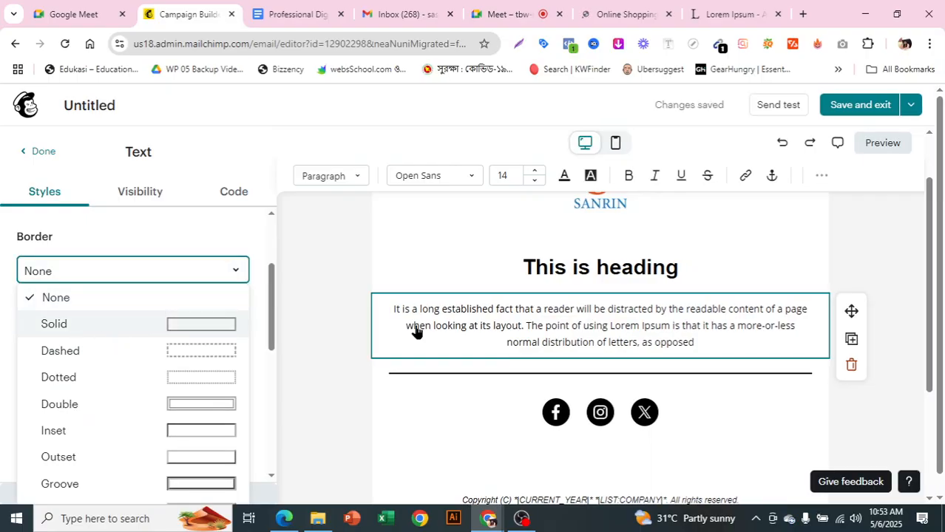
{"action": "left_click", "coordinate": [188, 327]}
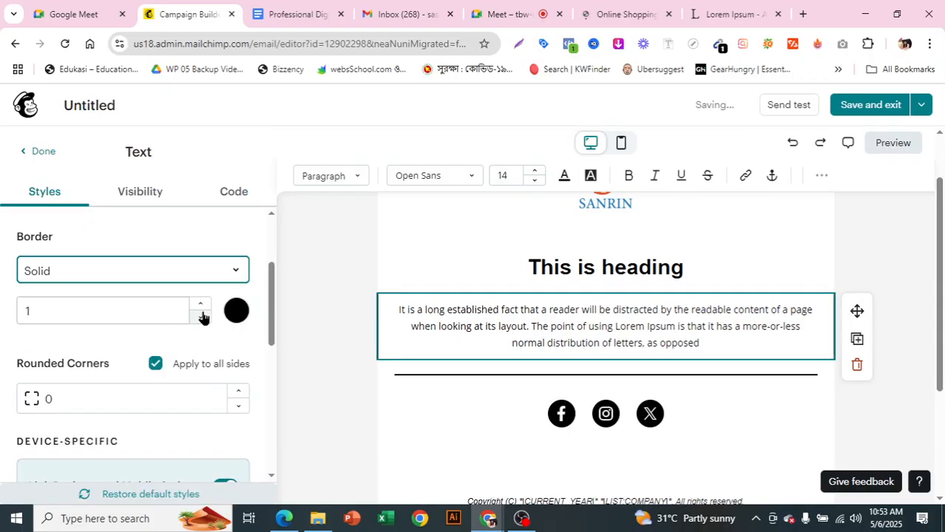
{"action": "left_click", "coordinate": [239, 311]}
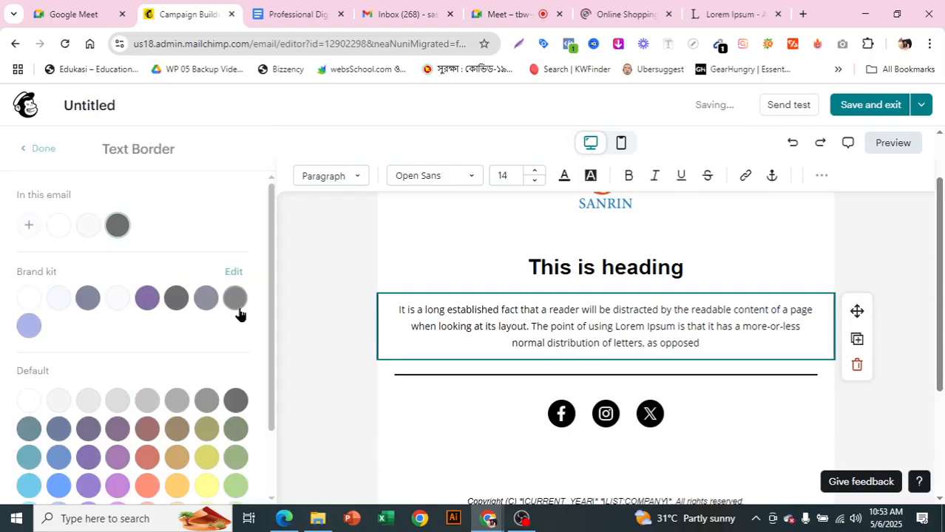
{"action": "left_click", "coordinate": [148, 458]}
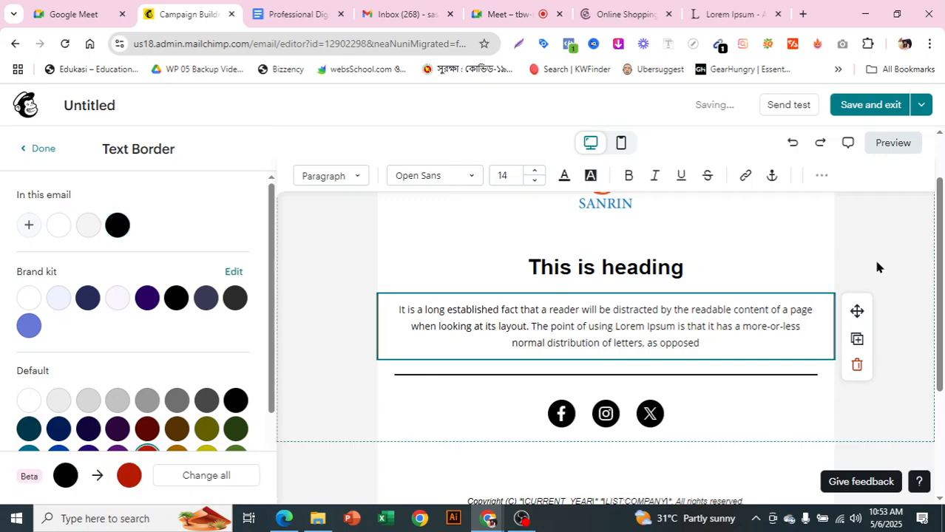
{"action": "left_click", "coordinate": [875, 266]}
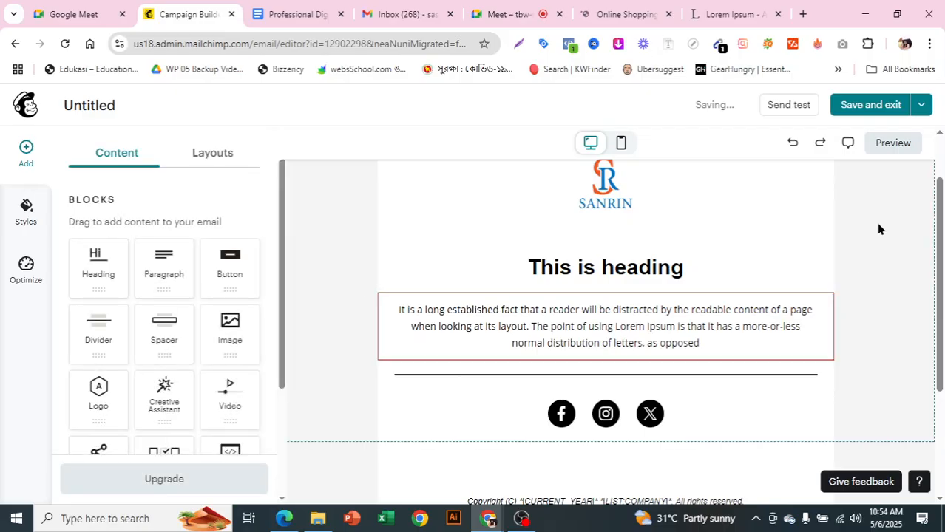
Step: Examine the HTML code of the bordered paragraph block, then leave the block's settings
{"action": "left_click", "coordinate": [560, 345]}
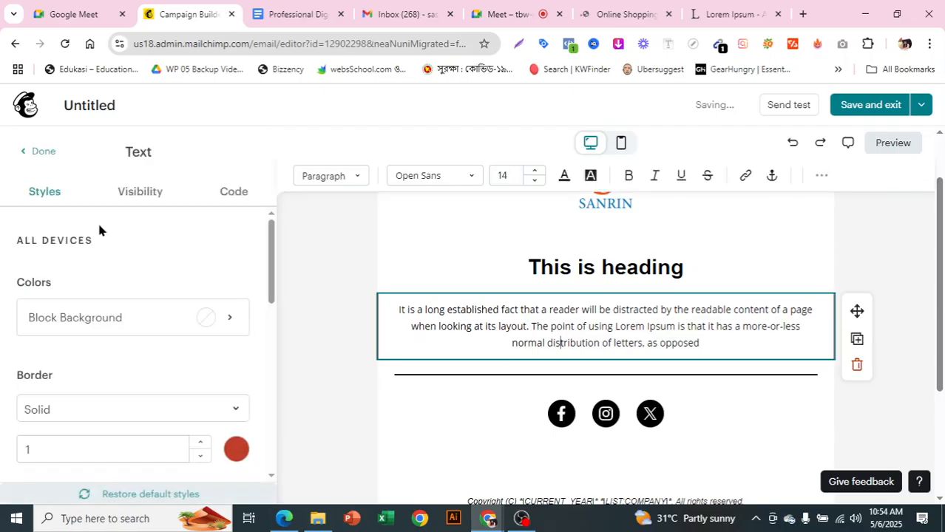
{"action": "left_click", "coordinate": [223, 194]}
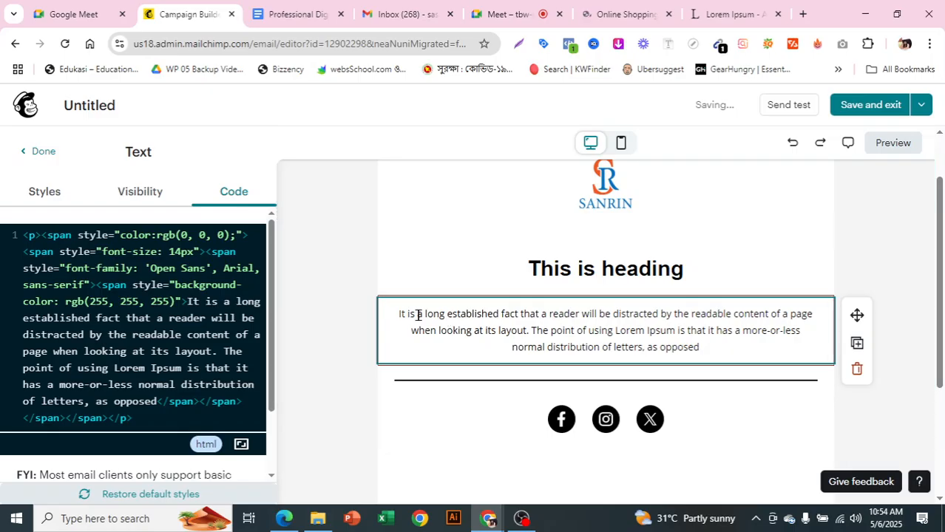
{"action": "mouse_move", "coordinate": [23, 235]}
{"action": "left_mouse_down"}
{"action": "mouse_move", "coordinate": [126, 309]}
{"action": "mouse_move", "coordinate": [185, 388]}
{"action": "mouse_move", "coordinate": [185, 420]}
{"action": "mouse_move", "coordinate": [111, 325]}
{"action": "mouse_move", "coordinate": [67, 240]}
{"action": "mouse_move", "coordinate": [35, 226]}
{"action": "left_mouse_up"}
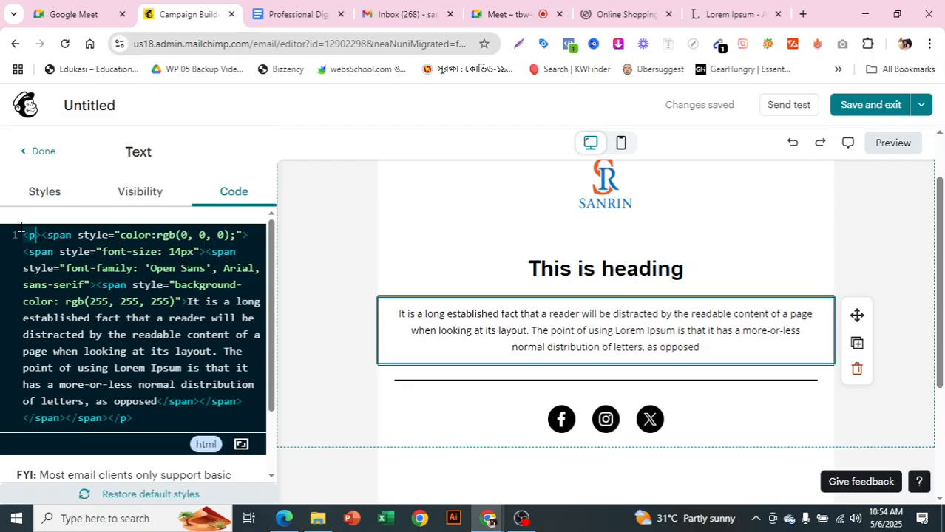
{"action": "left_click", "coordinate": [42, 195]}
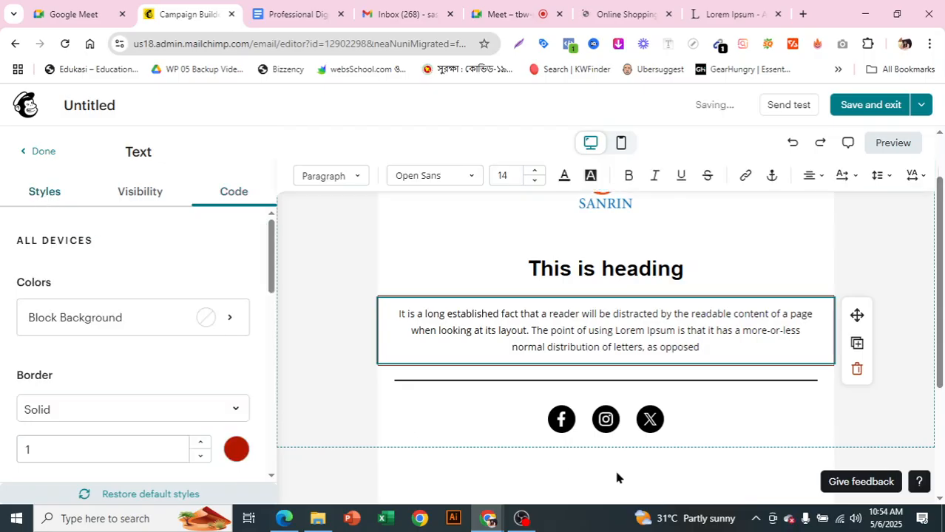
{"action": "left_click", "coordinate": [37, 152]}
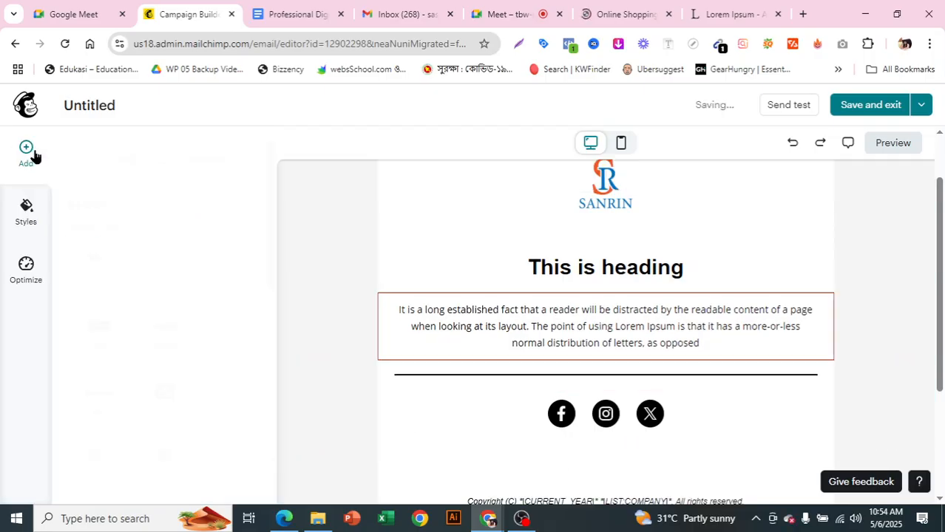
Step: Add a Button block between the bordered paragraph and the divider line
{"action": "scroll", "coordinate": [660, 298], "scroll_direction": "down", "scroll_amount": 1}
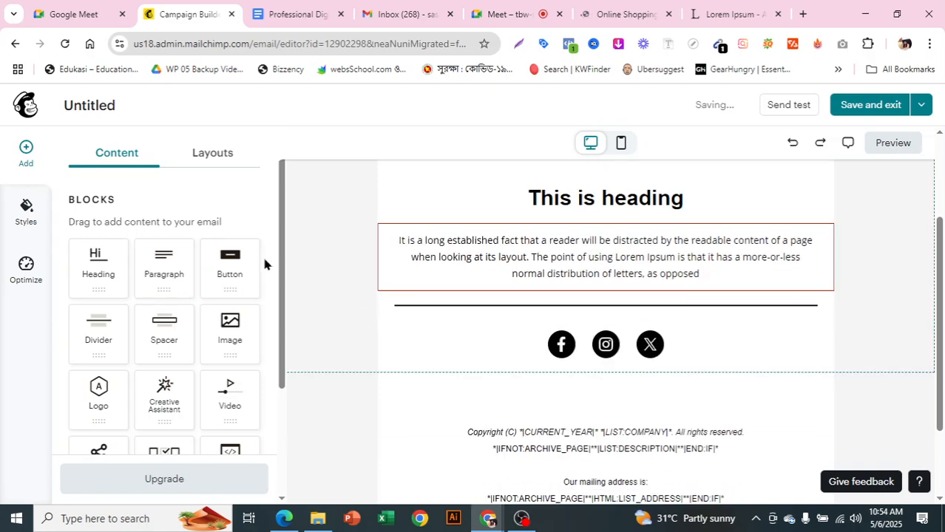
{"action": "left_click_drag", "start_coordinate": [230, 263], "coordinate": [561, 274]}
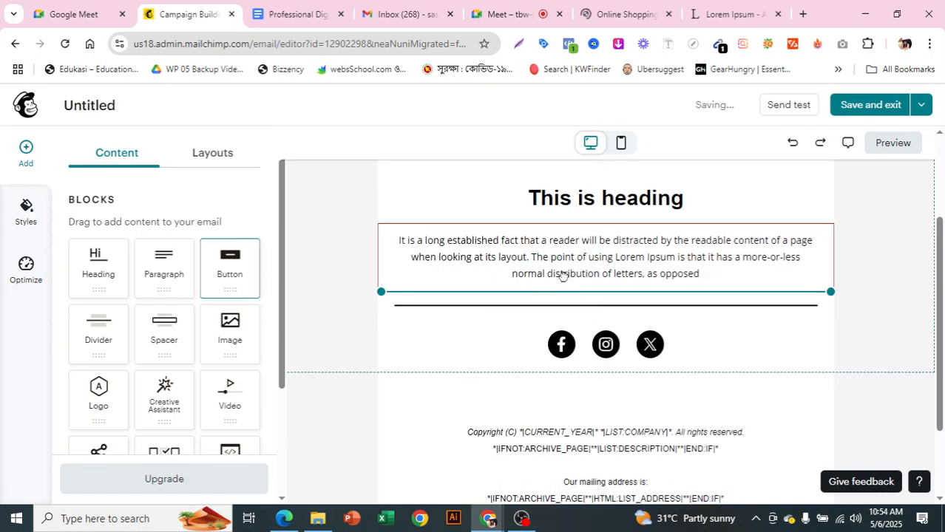
{"action": "double_click", "coordinate": [571, 316]}
{"action": "left_click", "coordinate": [647, 322]}
Step: Replace the new button's placeholder text with "Order No"
{"action": "left_click_drag", "start_coordinate": [638, 318], "coordinate": [556, 315]}
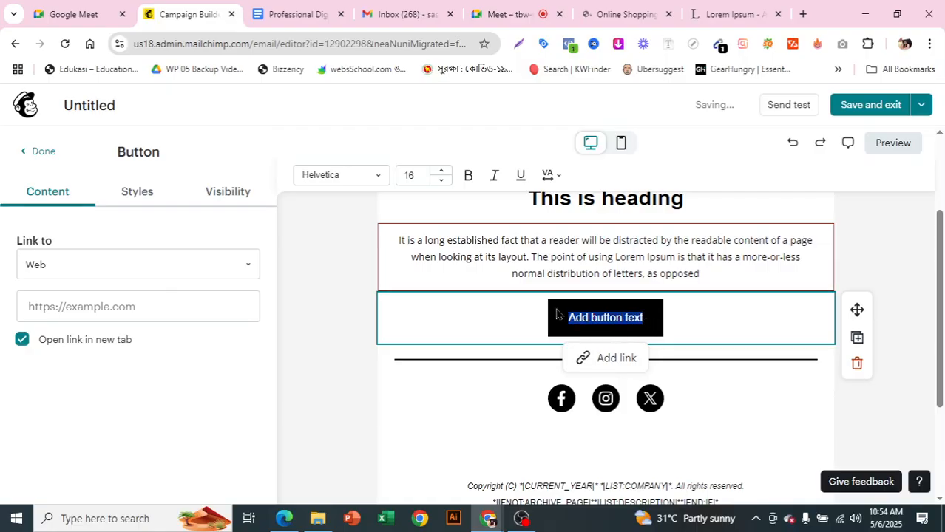
{"action": "key", "text": "BackSpace"}
{"action": "type", "text": "Or"}
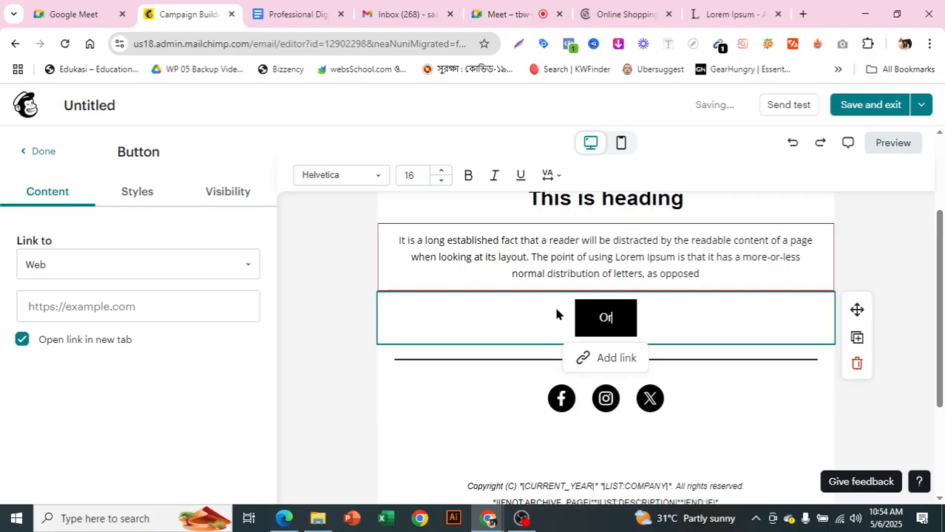
{"action": "type", "text": "der N"}
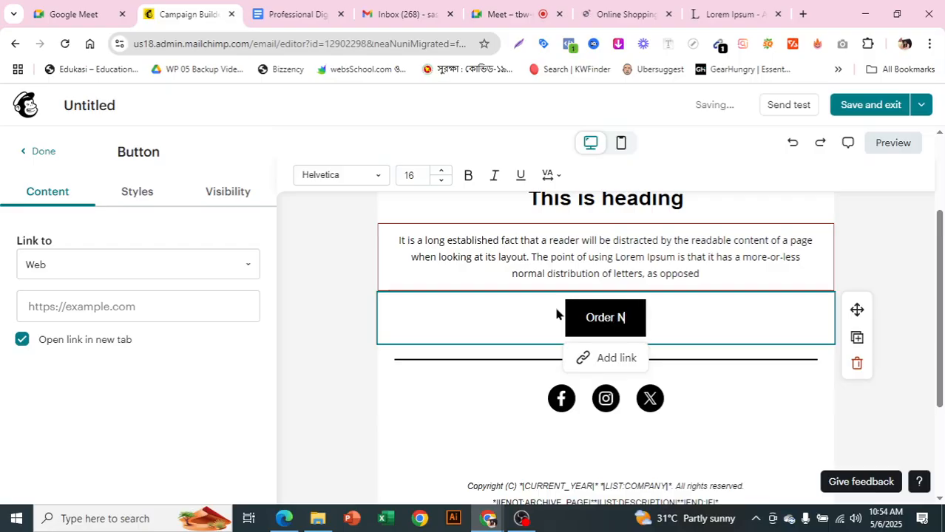
{"action": "type", "text": "o"}
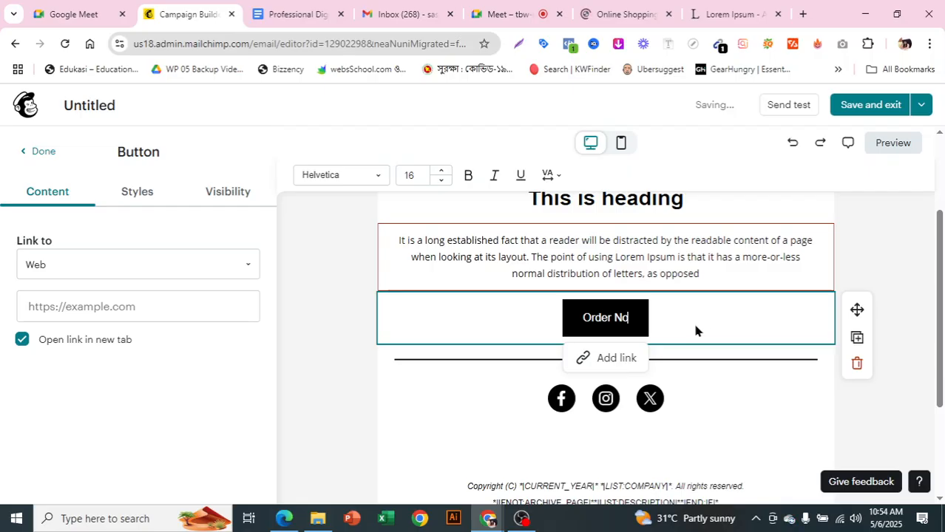
Step: Change the button's label to "30% discount"
{"action": "key", "text": "ctrl+a"}
{"action": "key", "text": "BackSpace"}
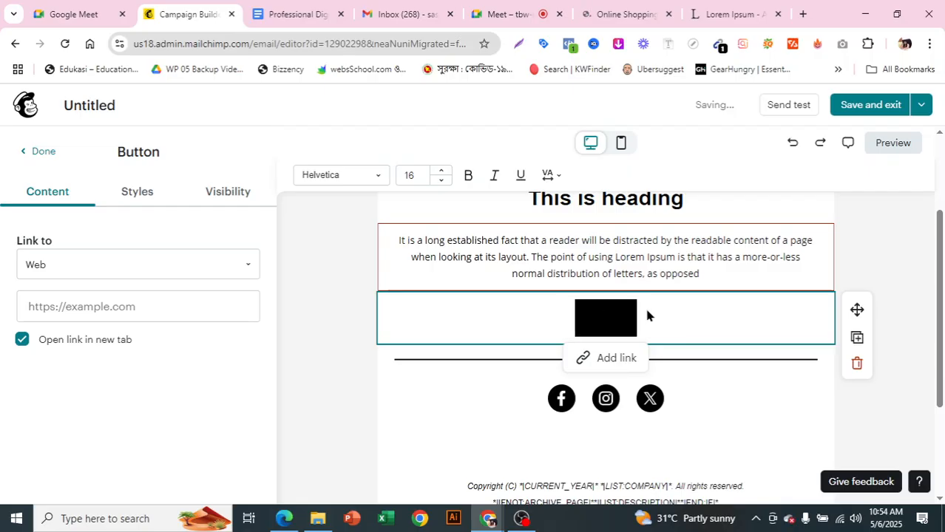
{"action": "type", "text": "30% discount"}
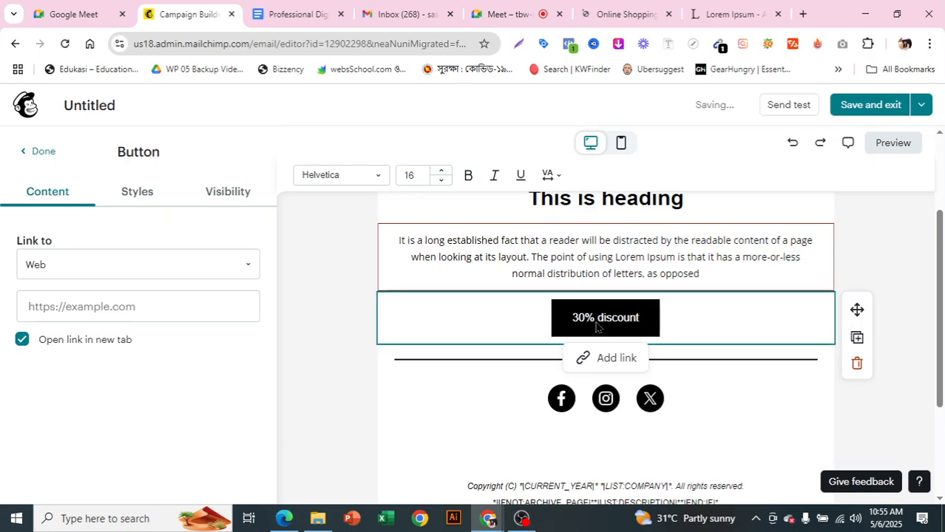
{"action": "left_click", "coordinate": [116, 304]}
{"action": "key", "text": "ctrl+v"}
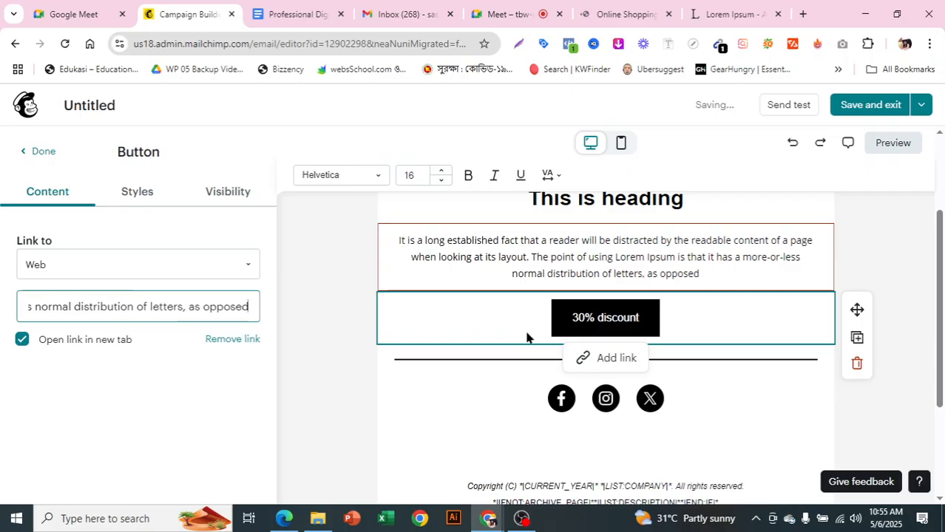
{"action": "left_click_drag", "start_coordinate": [249, 308], "coordinate": [153, 329]}
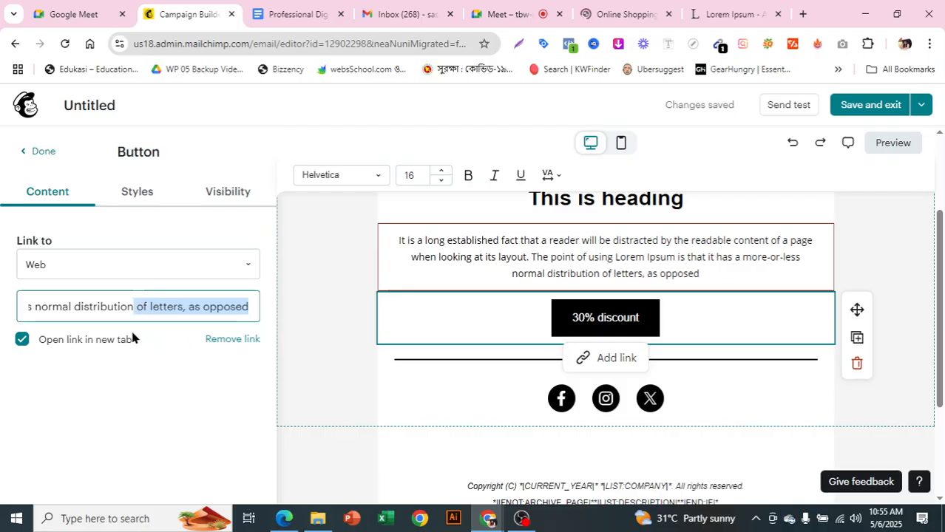
{"action": "key", "text": "ctrl+a"}
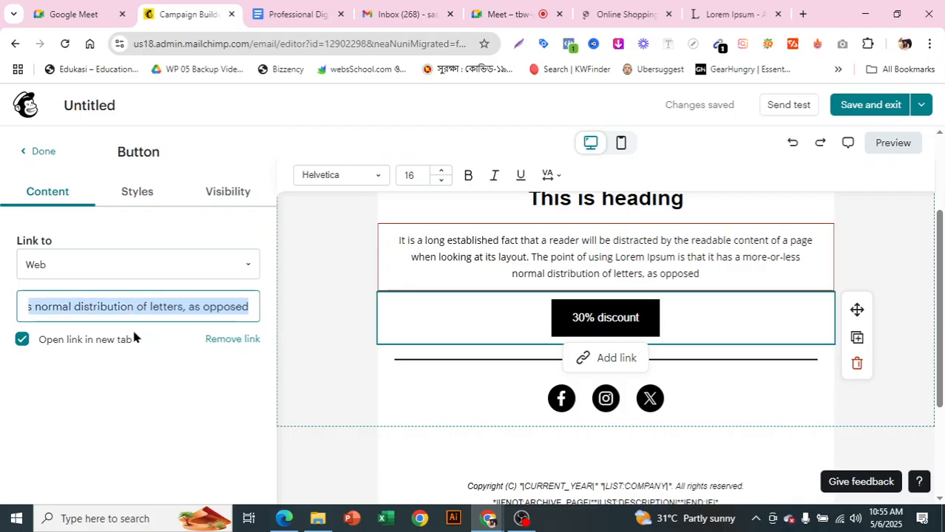
{"action": "key", "text": "BackSpace"}
Step: Give the "30% discount" button a custom shape with a corner radius of 42 px
{"action": "left_click", "coordinate": [134, 194]}
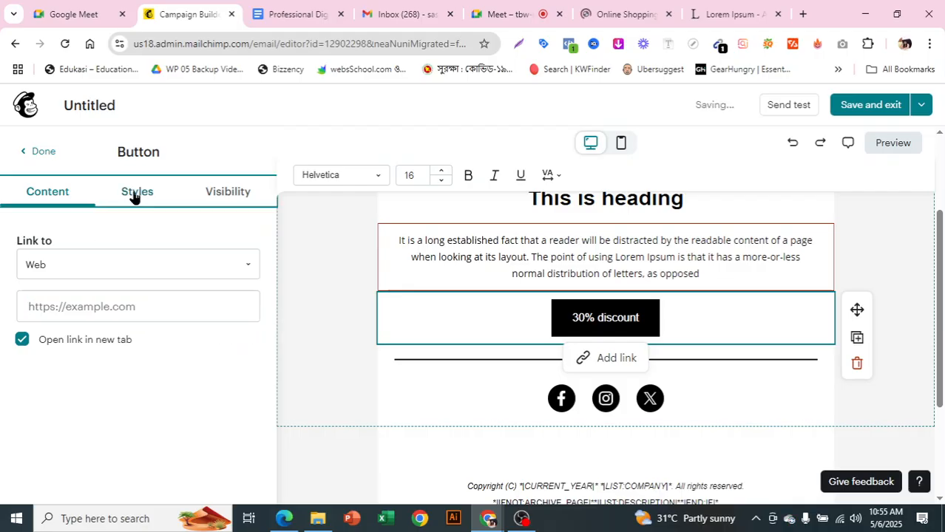
{"action": "left_click", "coordinate": [104, 285]}
{"action": "left_click", "coordinate": [160, 291]}
{"action": "left_click", "coordinate": [225, 287]}
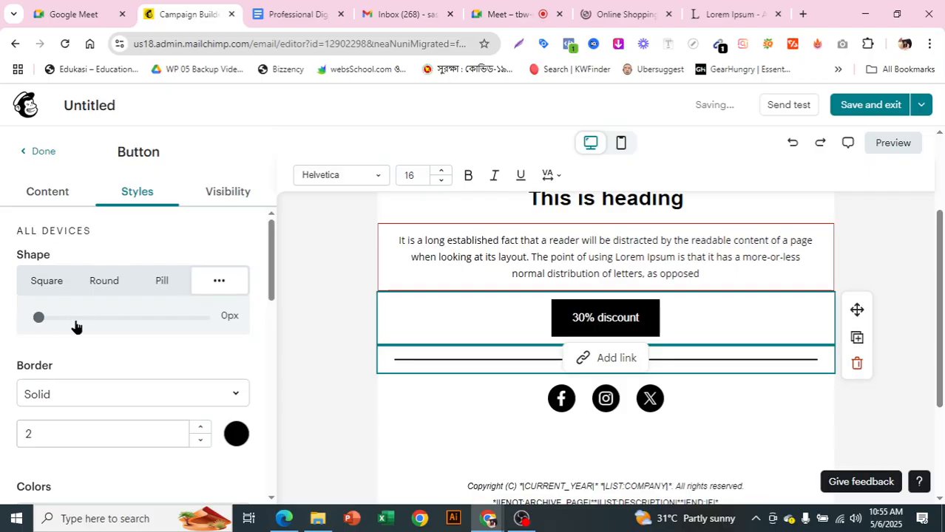
{"action": "left_click", "coordinate": [118, 322]}
{"action": "left_click_drag", "start_coordinate": [119, 324], "coordinate": [181, 337]}
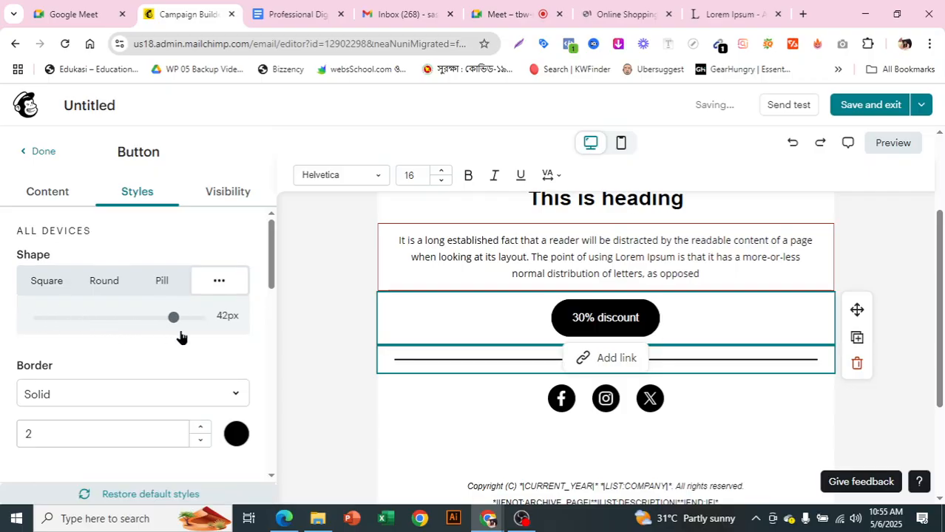
Step: Change the "30% discount" button's shape to Pill
{"action": "left_click", "coordinate": [39, 316]}
{"action": "left_click", "coordinate": [101, 281]}
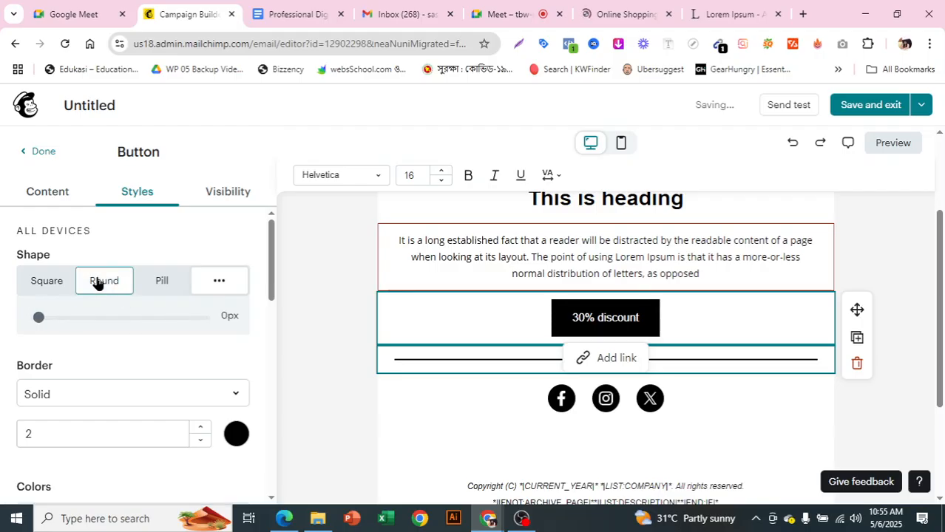
{"action": "left_click", "coordinate": [156, 284]}
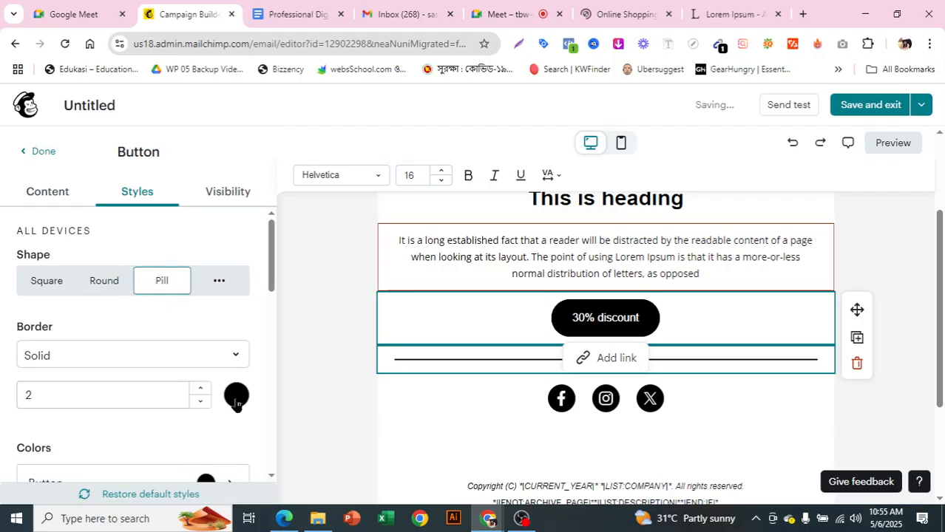
Step: Set the "30% discount" button's border color to the brand kit's dark purple, #2A0063
{"action": "scroll", "coordinate": [231, 397], "scroll_direction": "down", "scroll_amount": 1}
{"action": "left_click", "coordinate": [231, 332]}
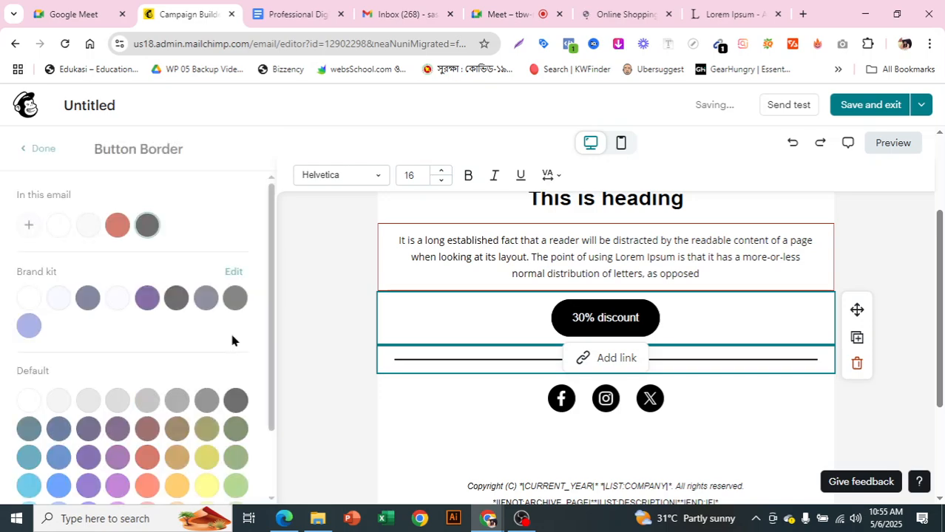
{"action": "left_click", "coordinate": [146, 300]}
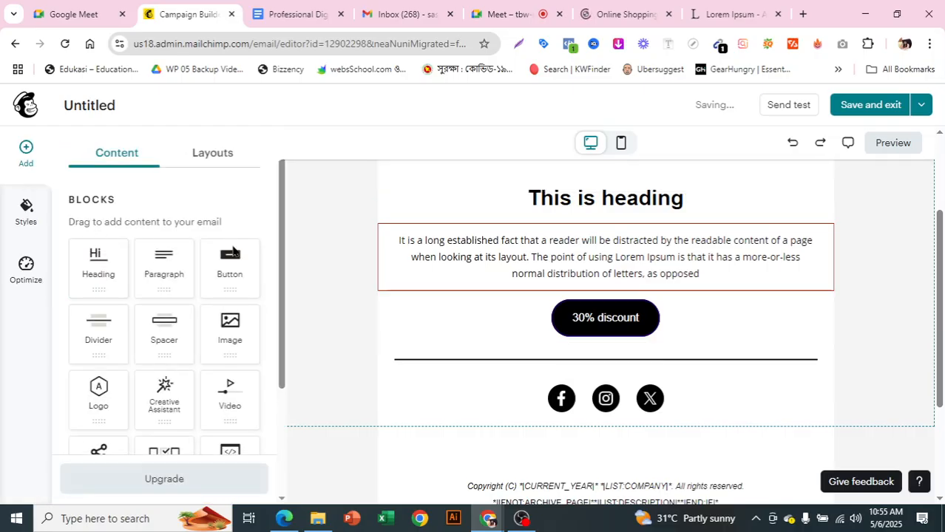
Step: Change the "30% discount" button's border style to Dashed
{"action": "left_click", "coordinate": [620, 318]}
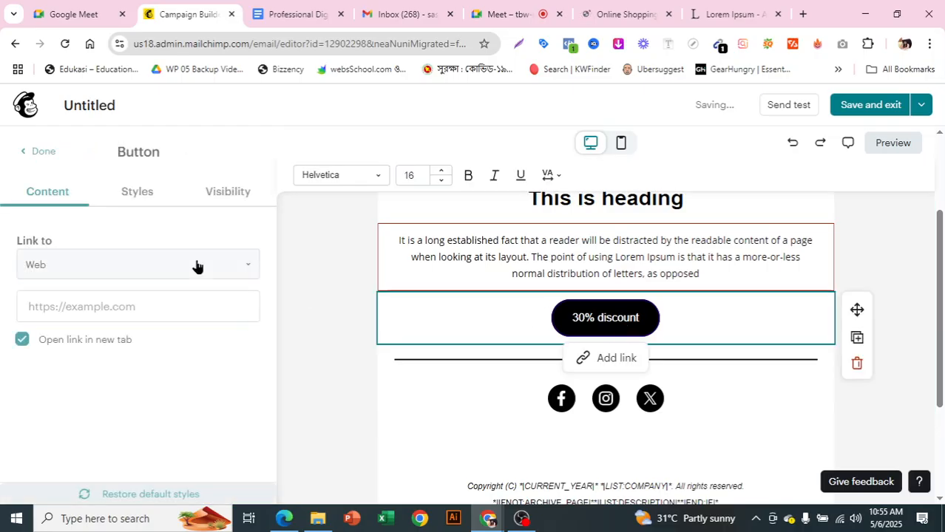
{"action": "left_click", "coordinate": [145, 193]}
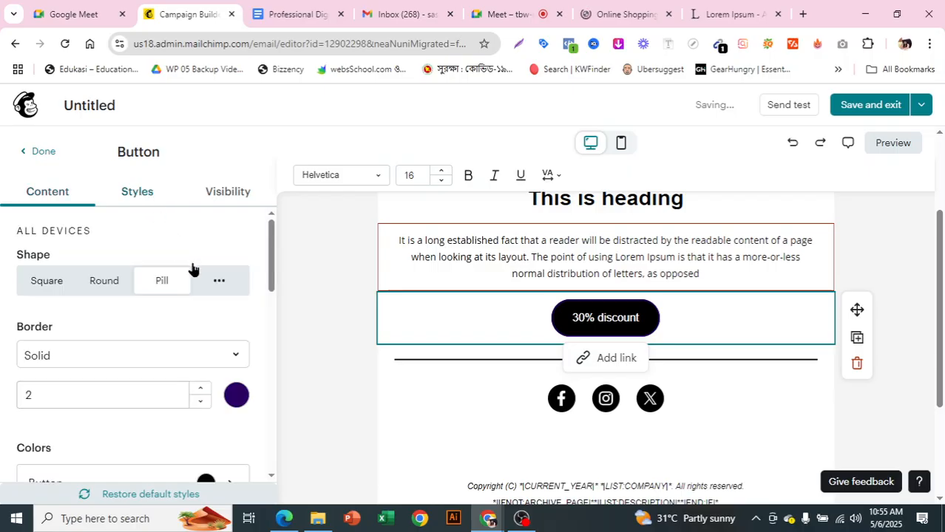
{"action": "scroll", "coordinate": [203, 300], "scroll_direction": "down", "scroll_amount": 1}
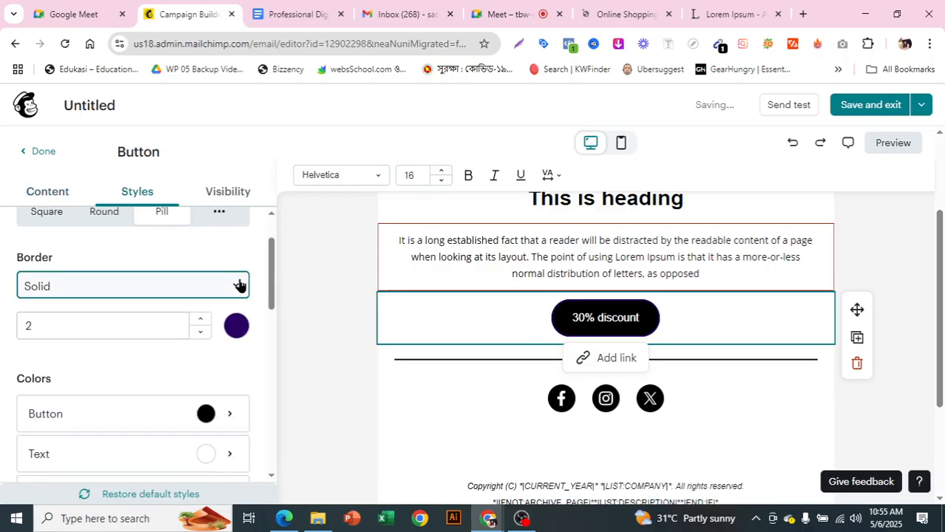
{"action": "left_click", "coordinate": [238, 285]}
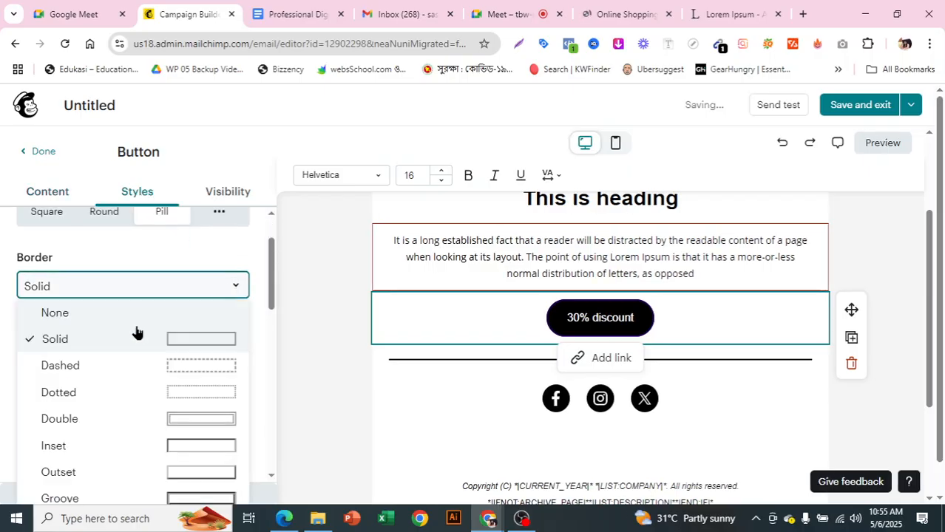
{"action": "left_click", "coordinate": [89, 366]}
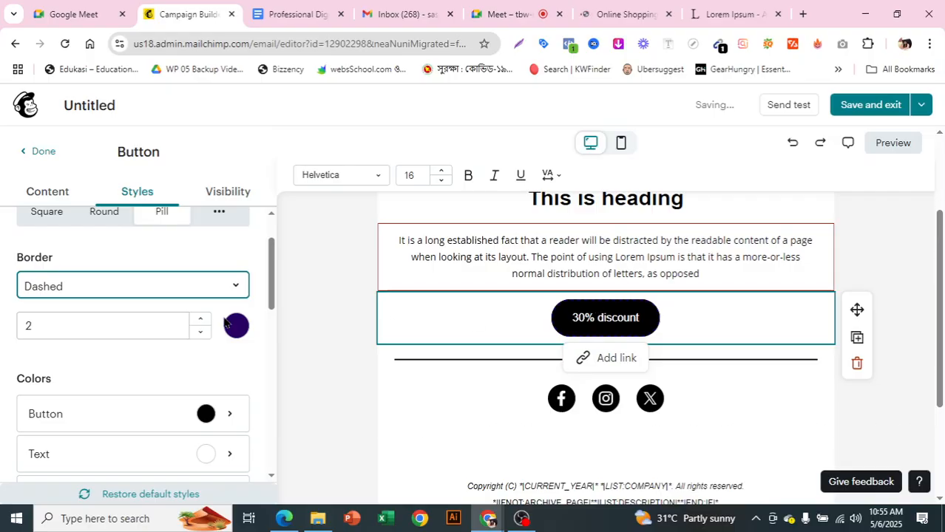
Step: Set the "30% discount" button's fill color to the dark maroon from the default palette and review the email
{"action": "scroll", "coordinate": [114, 373], "scroll_direction": "down", "scroll_amount": 1}
{"action": "scroll", "coordinate": [116, 381], "scroll_direction": "down", "scroll_amount": 1}
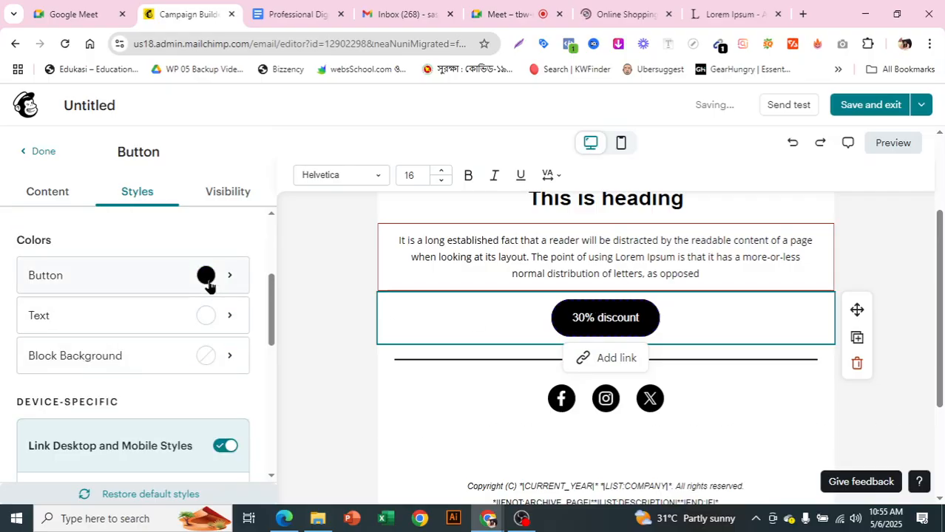
{"action": "left_click", "coordinate": [209, 285]}
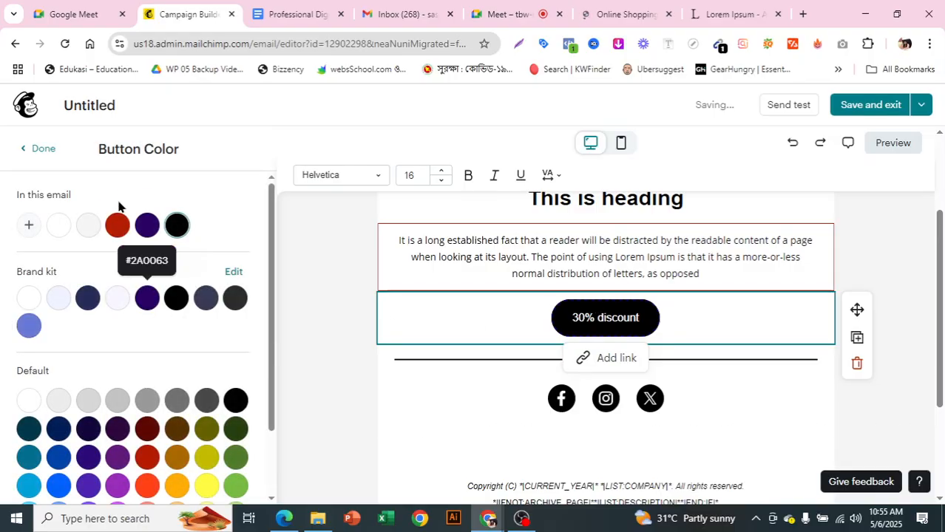
{"action": "left_click", "coordinate": [118, 226]}
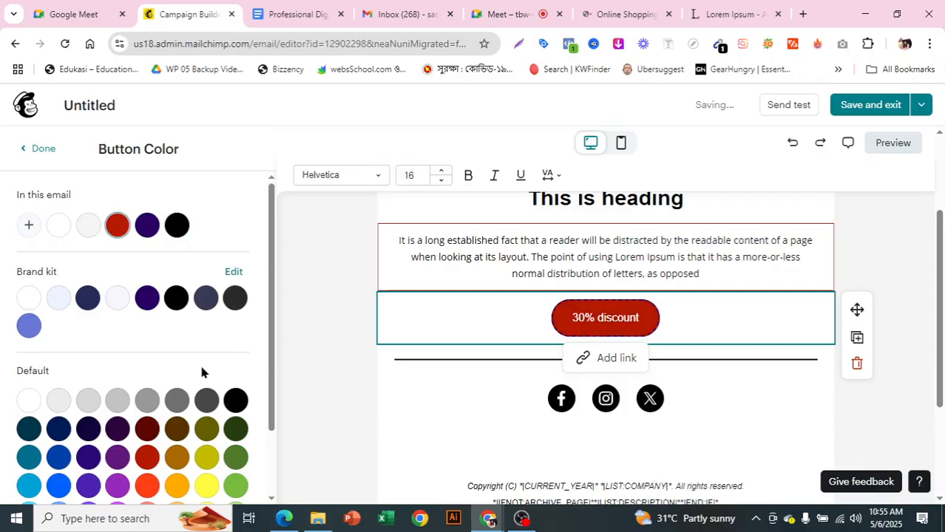
{"action": "left_click", "coordinate": [147, 430]}
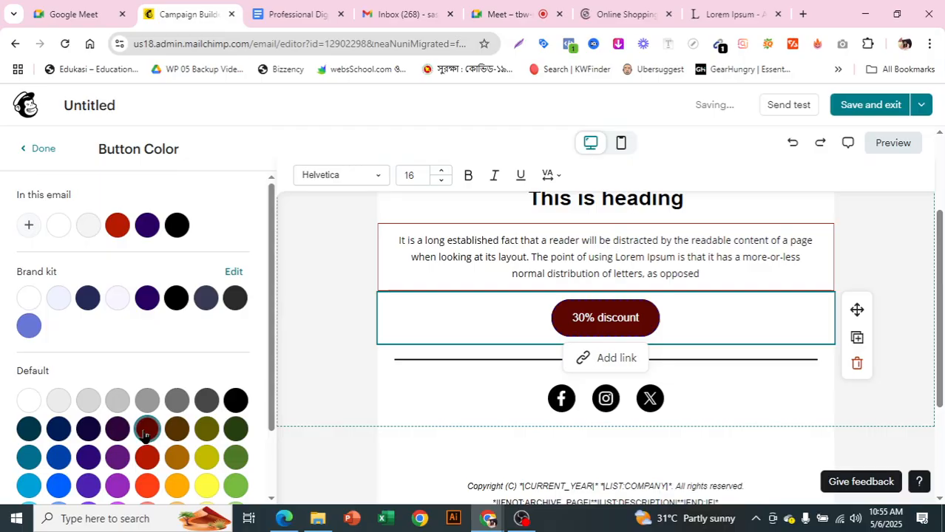
{"action": "left_click", "coordinate": [323, 356]}
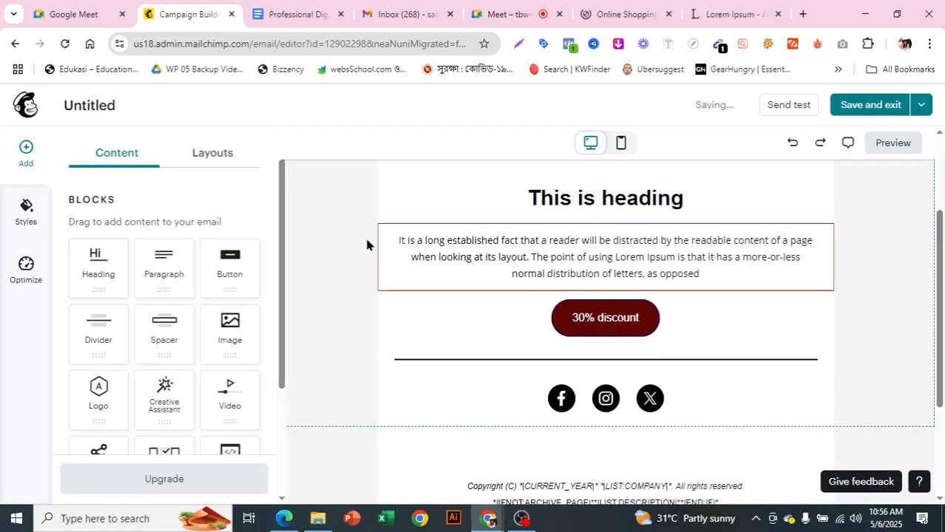
{"action": "scroll", "coordinate": [640, 299], "scroll_direction": "up", "scroll_amount": 2}
{"action": "scroll", "coordinate": [640, 310], "scroll_direction": "down", "scroll_amount": 1}
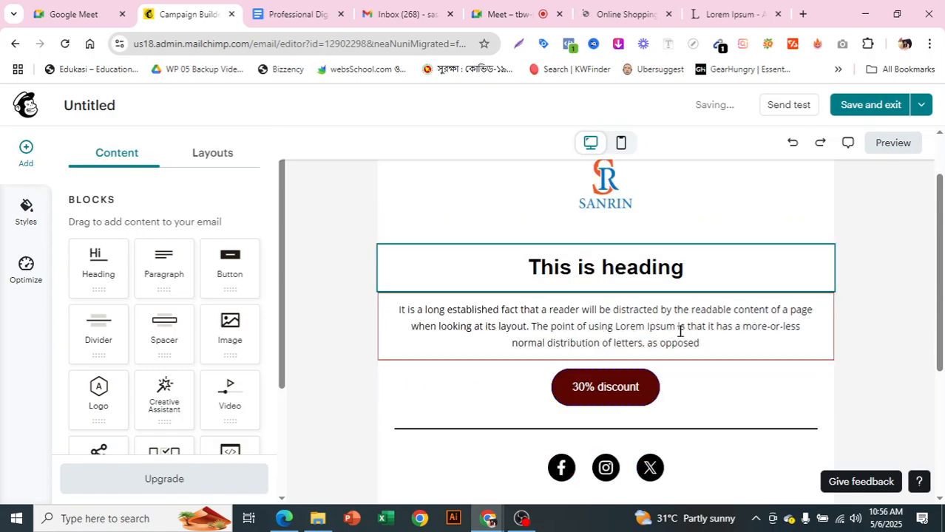
{"action": "scroll", "coordinate": [685, 351], "scroll_direction": "down", "scroll_amount": 1}
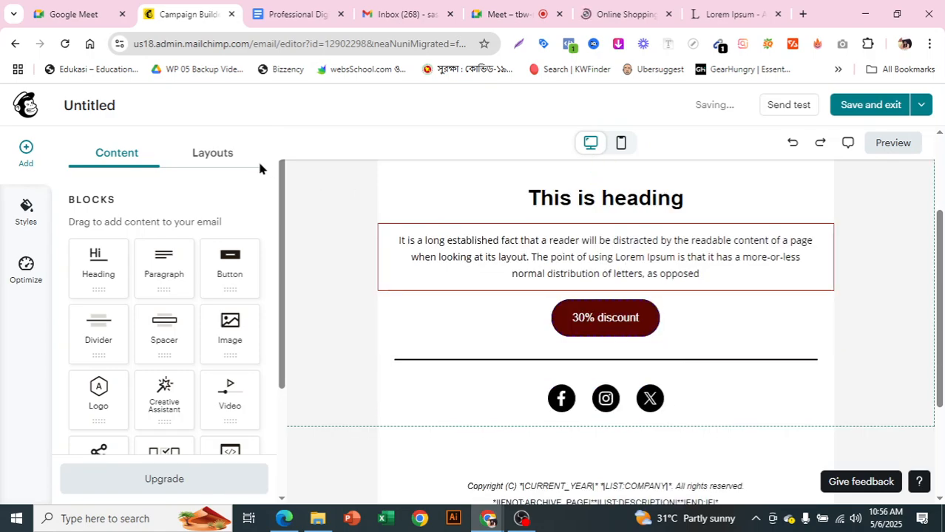
Step: Open the burger email design from the Email template picture folder, examine how its product sections are arranged, and return to Mailchimp
{"action": "left_click", "coordinate": [226, 155]}
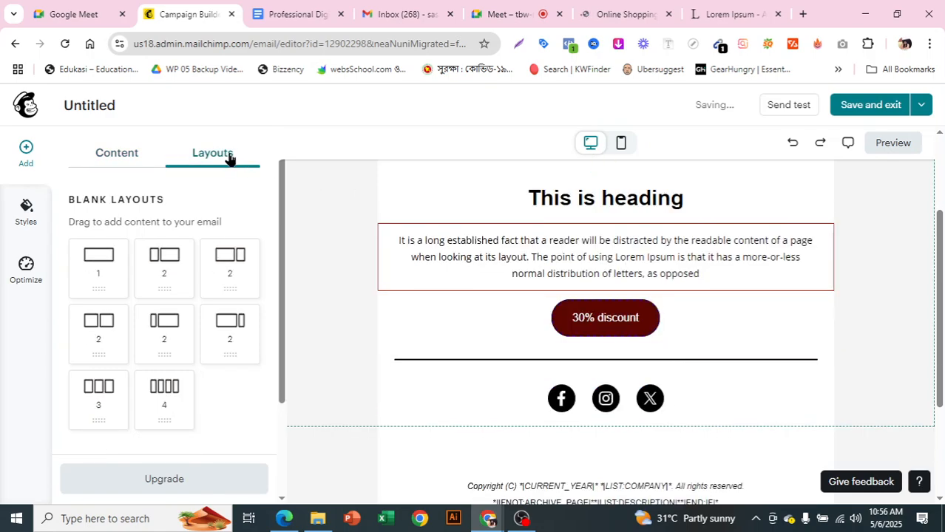
{"action": "left_click", "coordinate": [317, 518]}
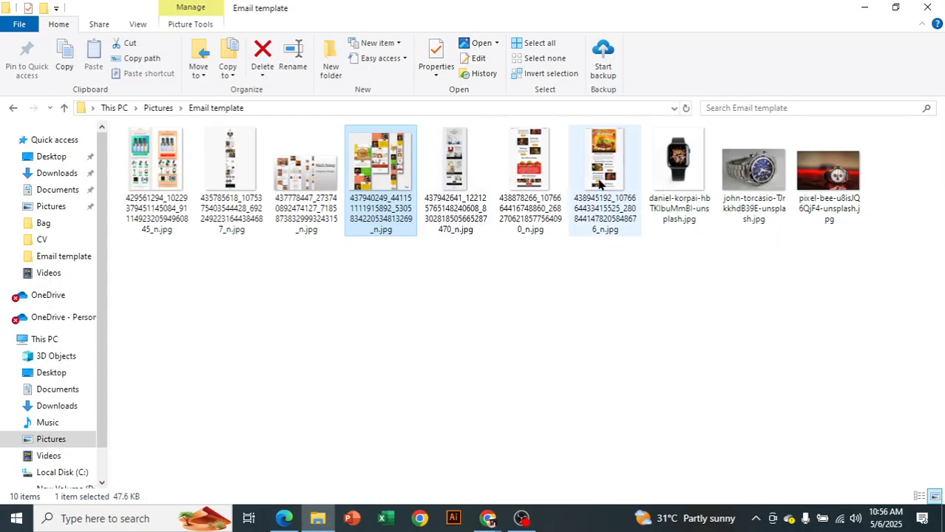
{"action": "left_click", "coordinate": [601, 181]}
{"action": "double_click", "coordinate": [601, 183]}
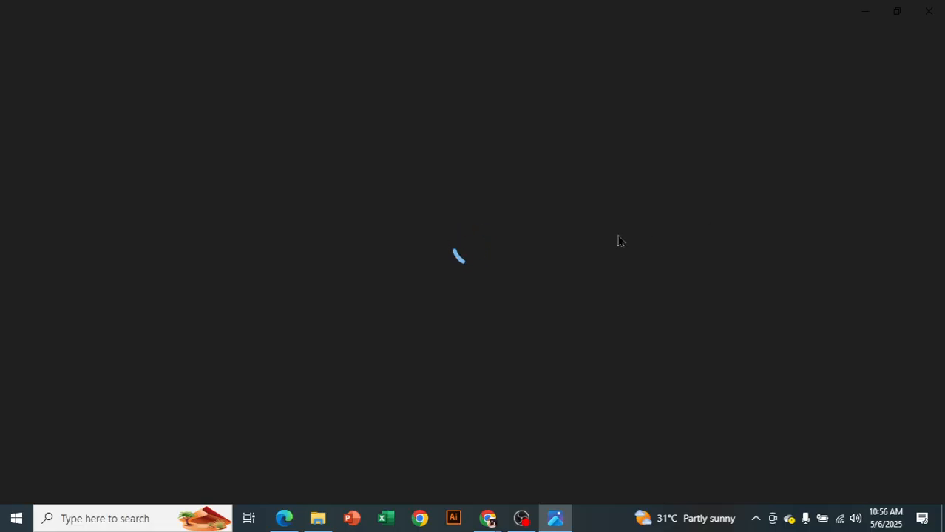
{"action": "scroll", "coordinate": [618, 242], "scroll_direction": "up", "scroll_amount": 1}
{"action": "scroll", "coordinate": [621, 251], "scroll_direction": "down", "scroll_amount": 3}
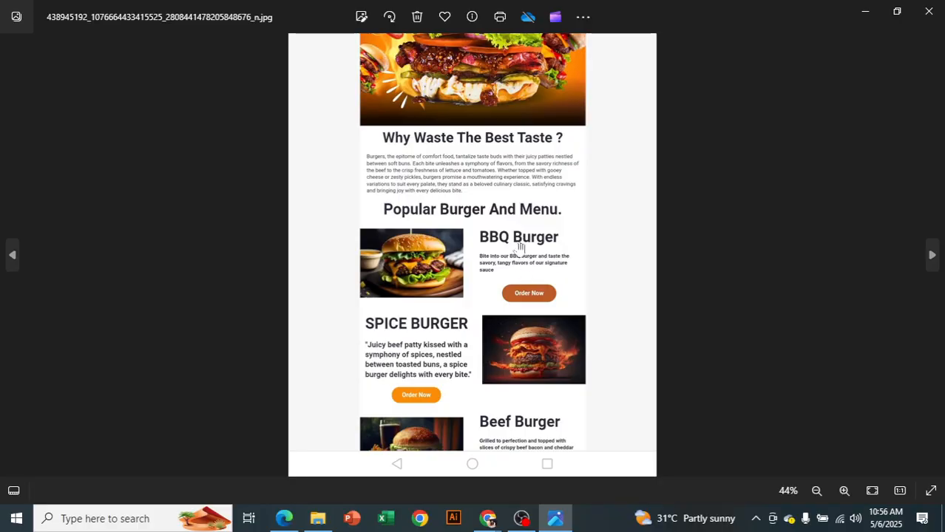
{"action": "mouse_move", "coordinate": [487, 519]}
{"action": "left_click", "coordinate": [441, 443]}
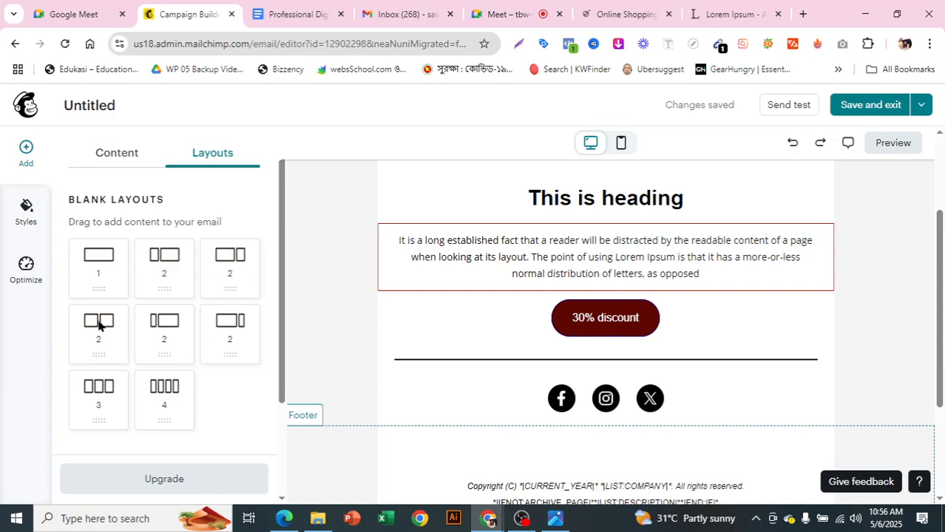
{"action": "left_click_drag", "start_coordinate": [98, 320], "coordinate": [586, 344]}
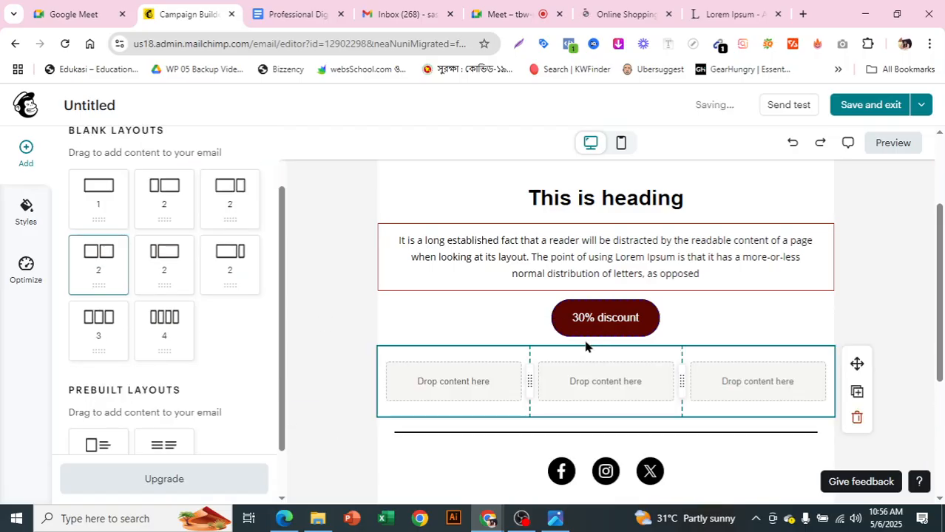
{"action": "left_click_drag", "start_coordinate": [529, 381], "coordinate": [568, 381]}
{"action": "left_click", "coordinate": [855, 415]}
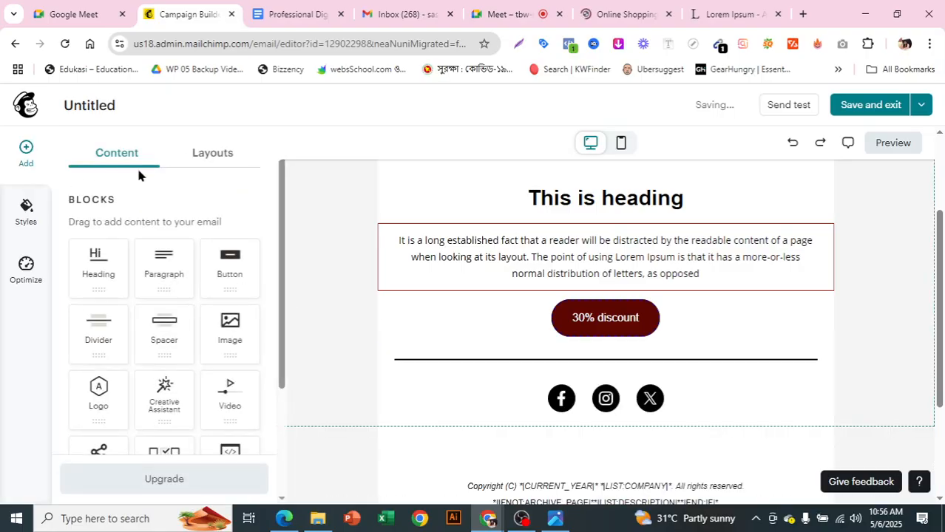
Step: Add a blank layout with two equal columns between the "30% discount" button and the divider line
{"action": "left_click", "coordinate": [207, 160]}
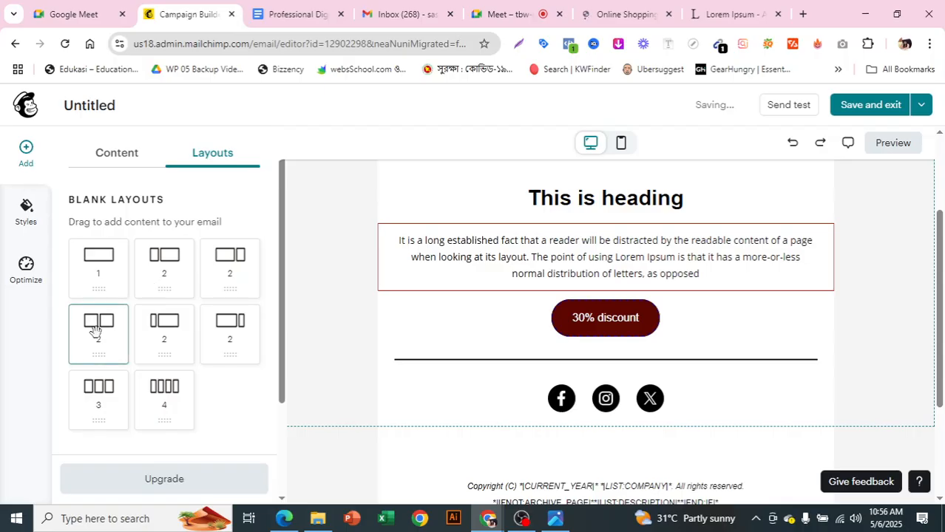
{"action": "left_click_drag", "start_coordinate": [95, 330], "coordinate": [569, 335]}
{"action": "left_click", "coordinate": [567, 340]}
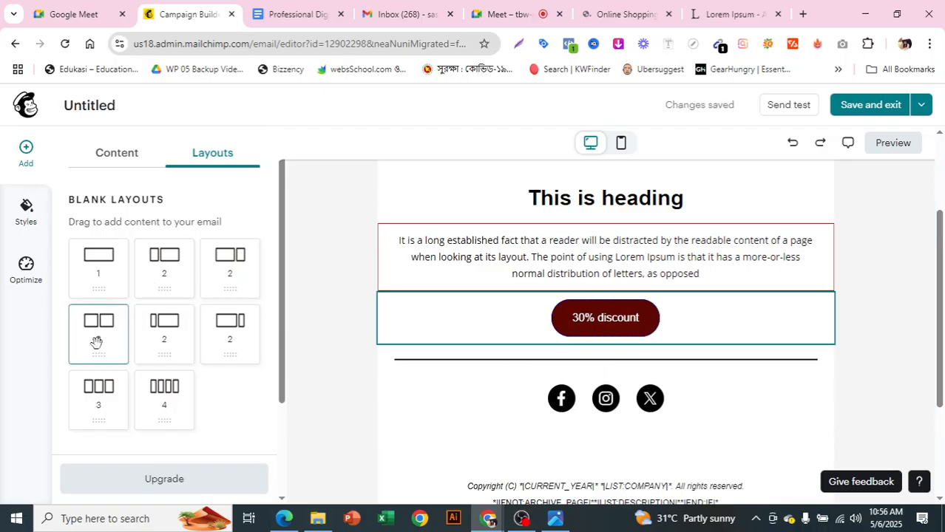
{"action": "left_click_drag", "start_coordinate": [96, 341], "coordinate": [589, 344]}
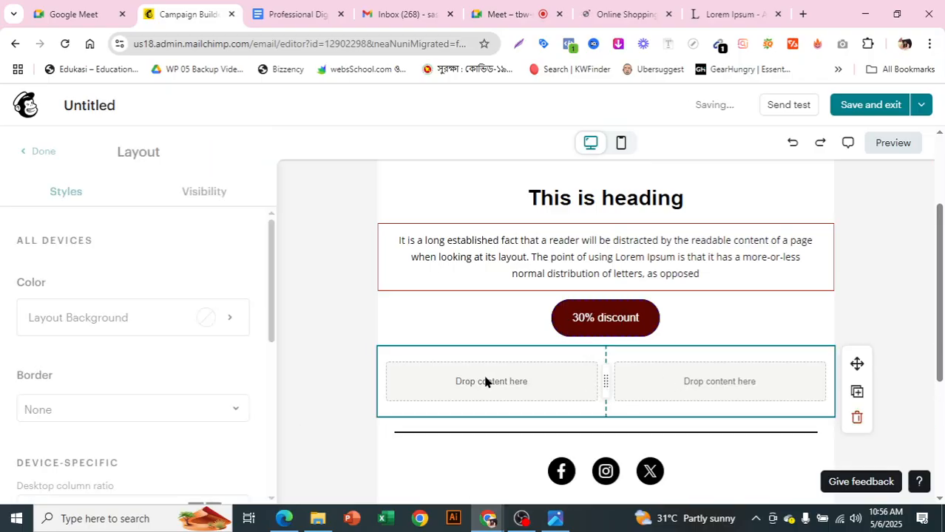
Step: Add an Image block to the first column of the two-column layout
{"action": "left_click", "coordinate": [40, 161]}
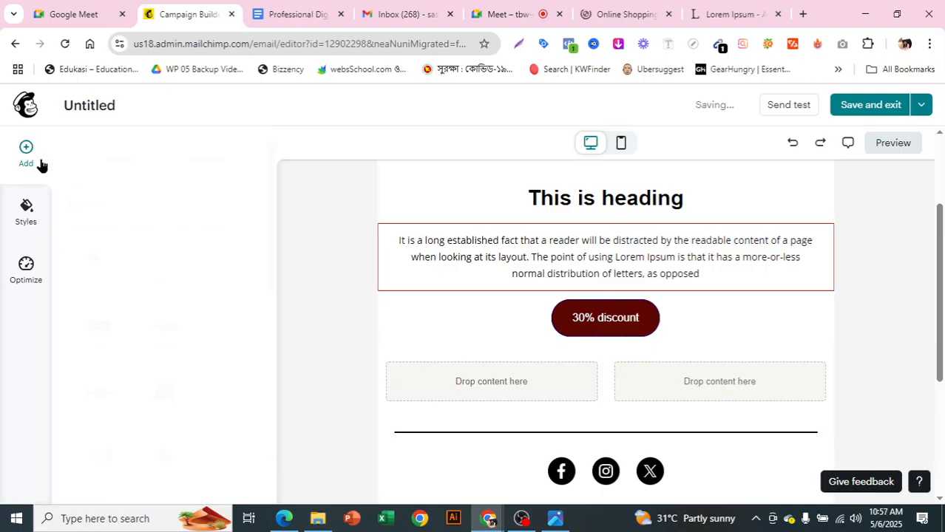
{"action": "left_click_drag", "start_coordinate": [231, 320], "coordinate": [462, 386]}
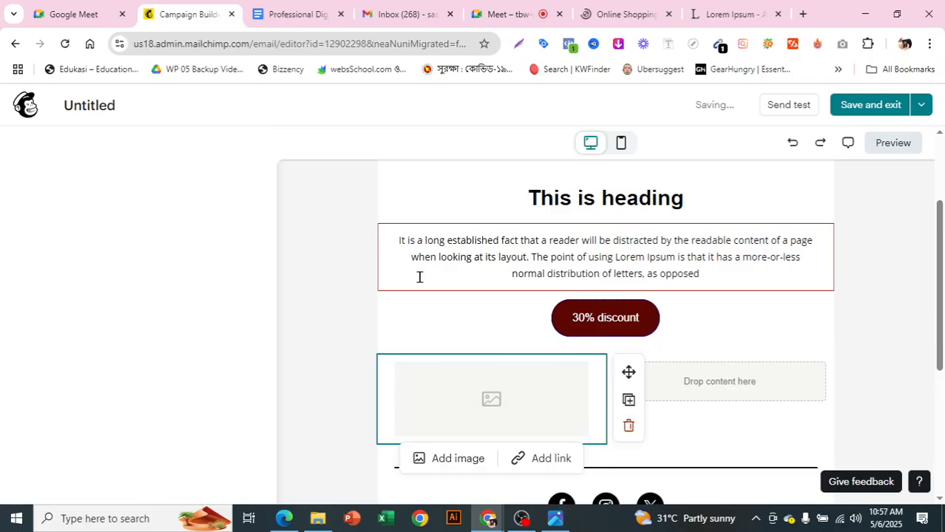
{"action": "scroll", "coordinate": [414, 296], "scroll_direction": "down", "scroll_amount": 1}
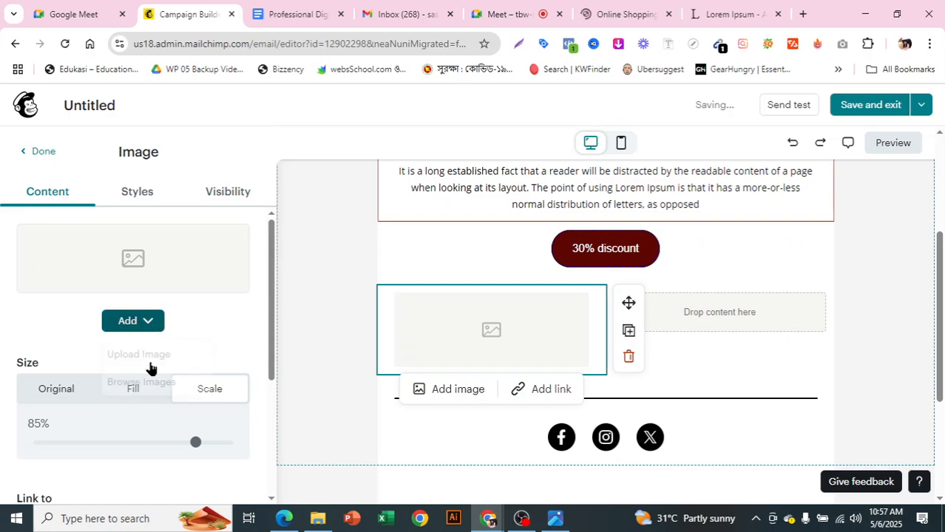
Step: Start an image upload for the first column's Image block and browse to the Bag folder inside Pictures > Sankrish
{"action": "left_click", "coordinate": [148, 352]}
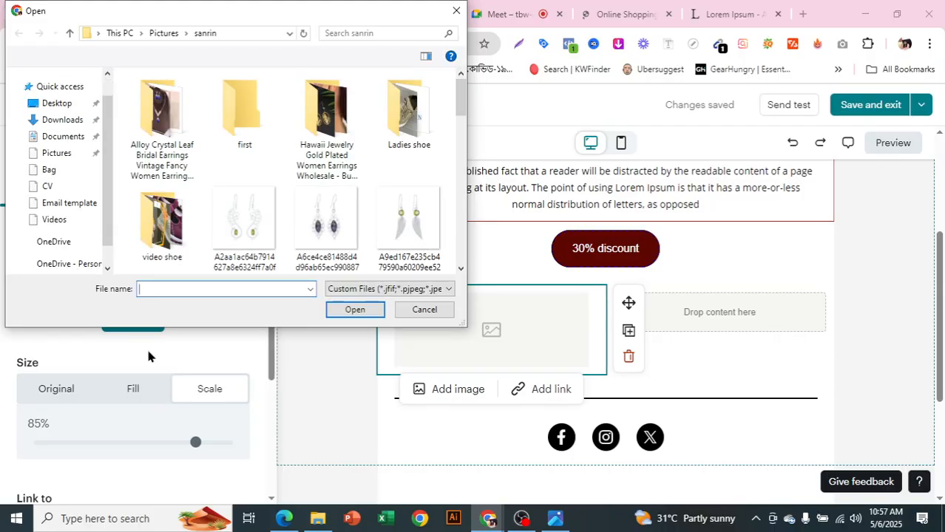
{"action": "scroll", "coordinate": [306, 159], "scroll_direction": "down", "scroll_amount": 2}
{"action": "scroll", "coordinate": [299, 177], "scroll_direction": "up", "scroll_amount": 2}
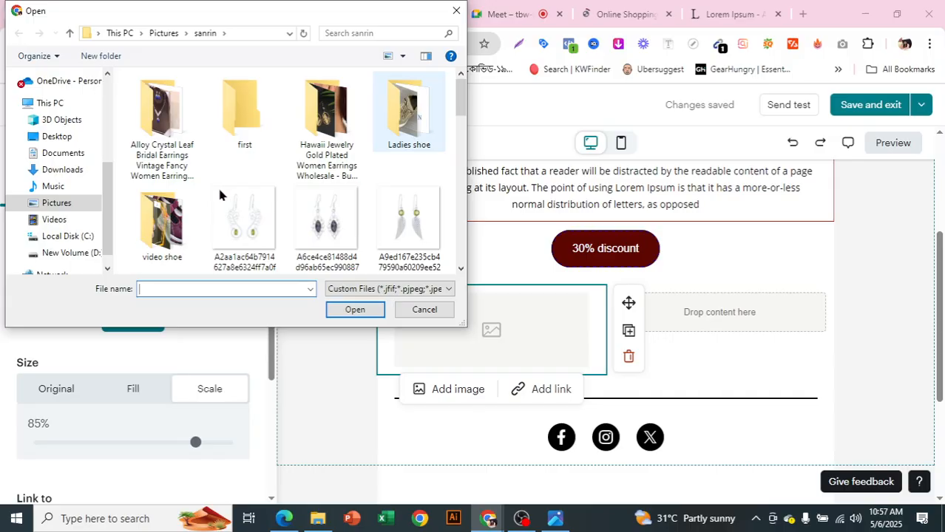
{"action": "double_click", "coordinate": [162, 224]}
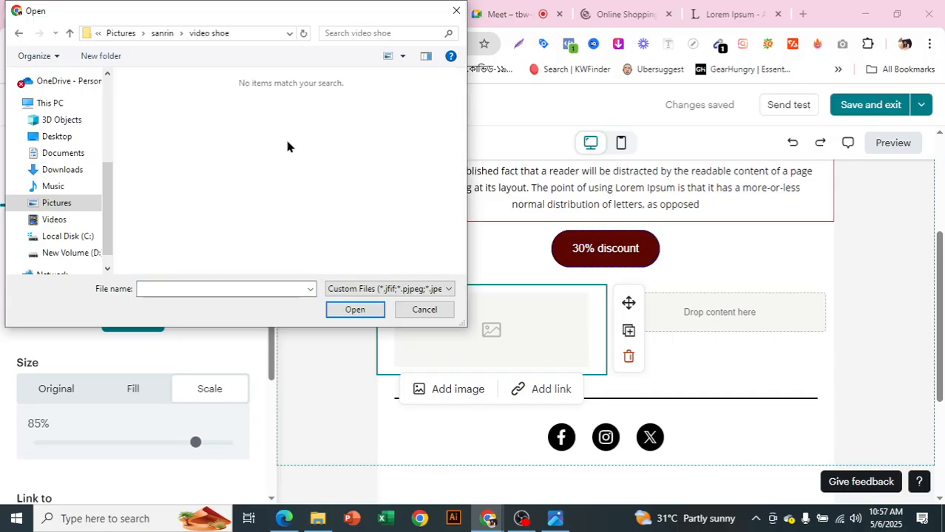
{"action": "left_click", "coordinate": [71, 33]}
{"action": "left_click", "coordinate": [70, 33]}
{"action": "scroll", "coordinate": [275, 151], "scroll_direction": "down", "scroll_amount": 5}
{"action": "double_click", "coordinate": [170, 219]}
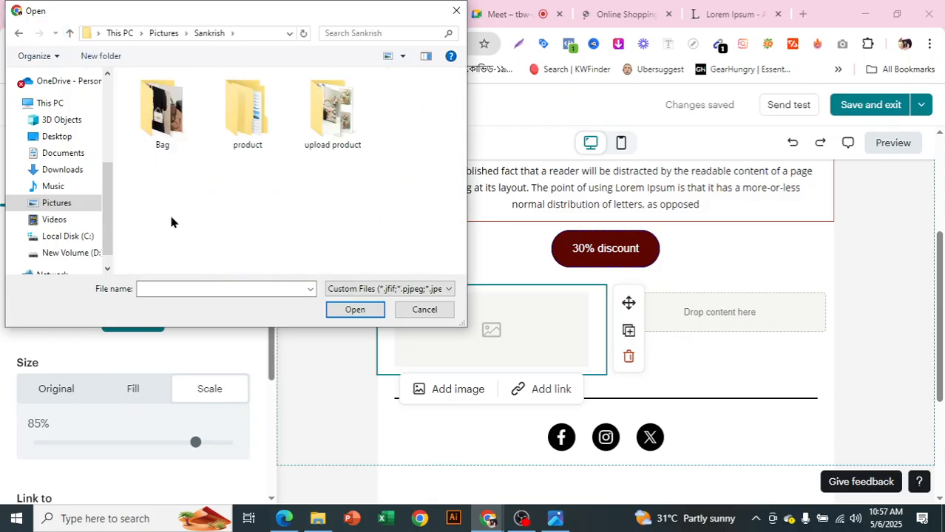
{"action": "double_click", "coordinate": [169, 121]}
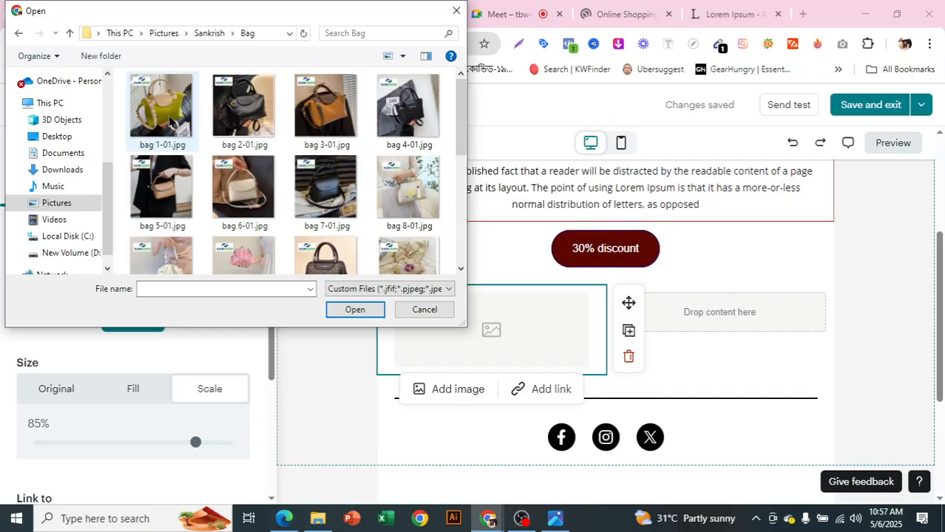
Step: Upload bag 16-01.jpg into the first column's Image block and finish editing the block
{"action": "scroll", "coordinate": [326, 222], "scroll_direction": "down", "scroll_amount": 3}
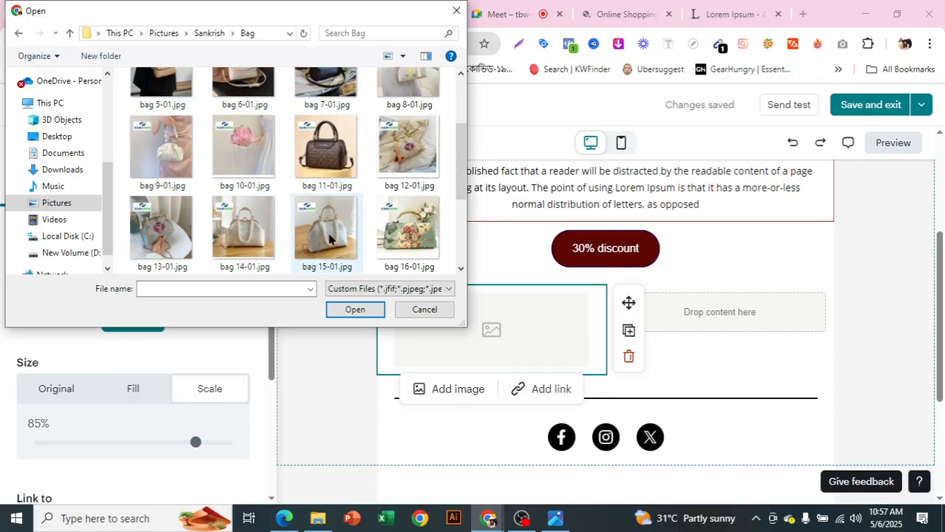
{"action": "left_click", "coordinate": [399, 239]}
{"action": "left_click", "coordinate": [357, 310]}
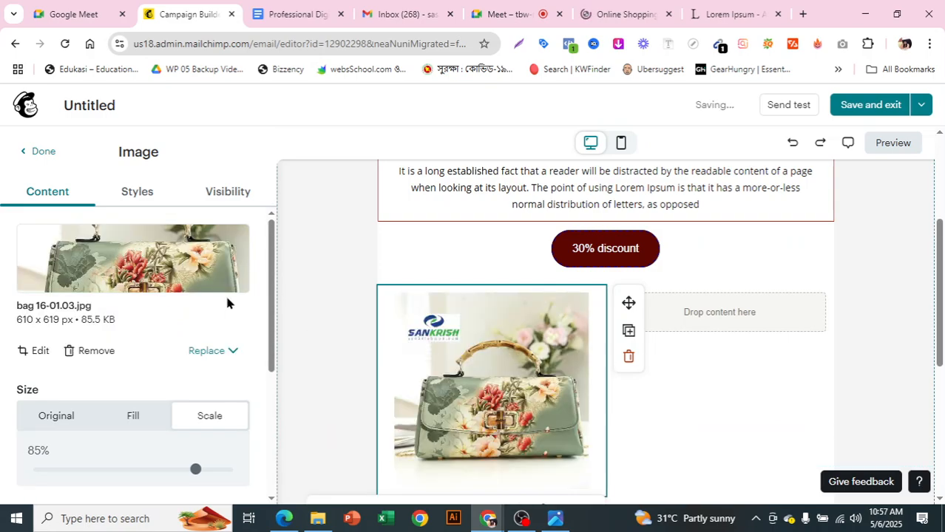
{"action": "scroll", "coordinate": [112, 354], "scroll_direction": "down", "scroll_amount": 2}
{"action": "scroll", "coordinate": [101, 427], "scroll_direction": "down", "scroll_amount": 2}
{"action": "scroll", "coordinate": [92, 427], "scroll_direction": "up", "scroll_amount": 3}
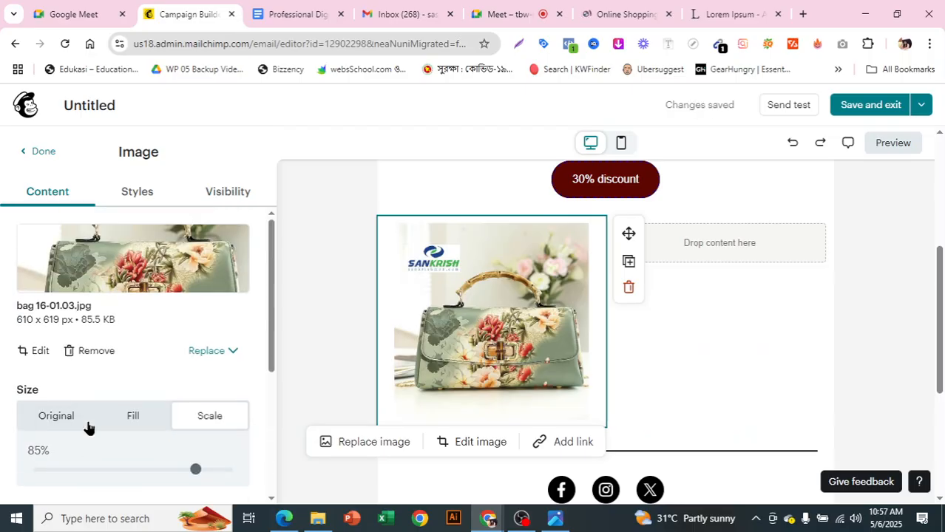
{"action": "left_click", "coordinate": [45, 153]}
Step: Add a Heading block reading "China Bag" to the second column, beside the bag image
{"action": "left_click_drag", "start_coordinate": [95, 265], "coordinate": [717, 382]}
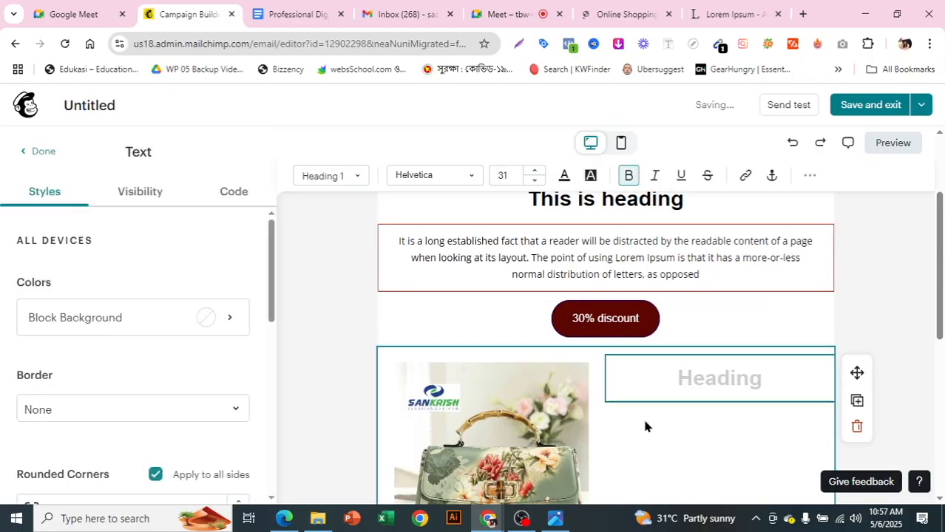
{"action": "type", "text": "China Bag"}
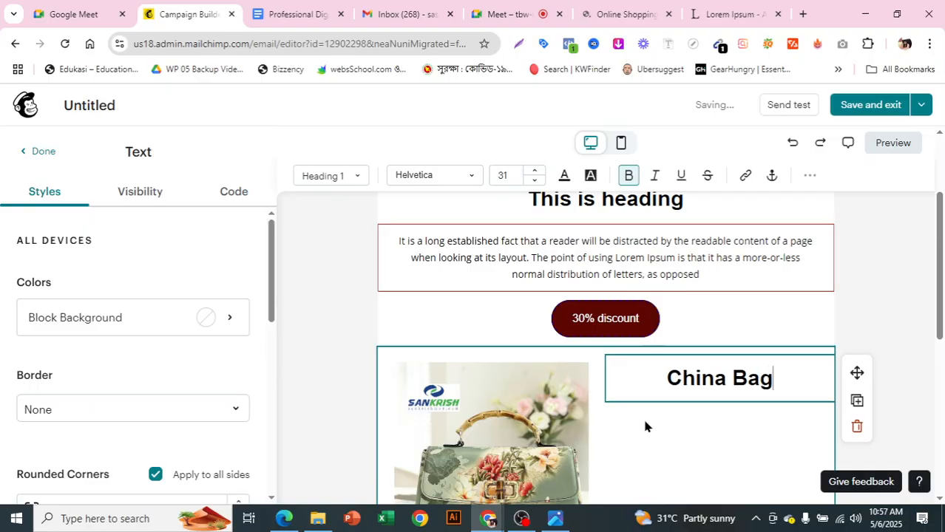
{"action": "left_click", "coordinate": [37, 154]}
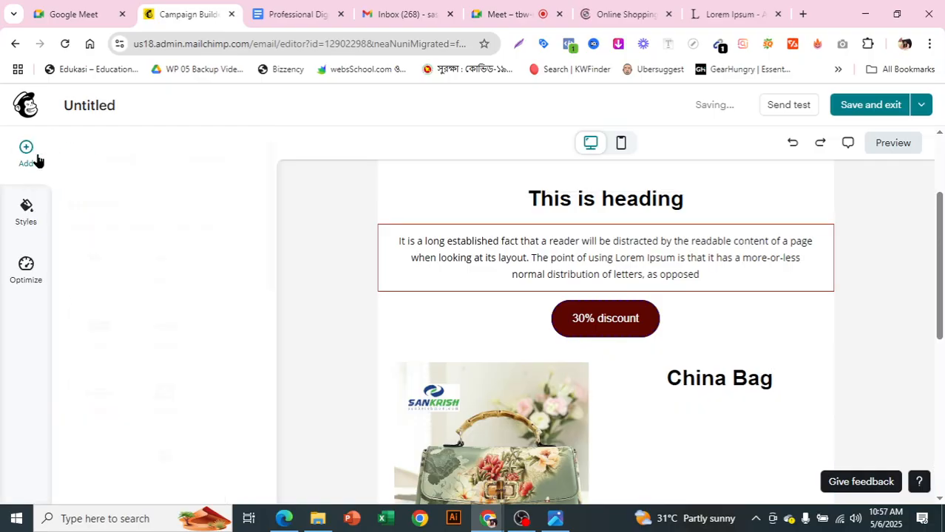
Step: Add a Paragraph block below the "China Bag" heading reading "This is china brand and here is 60% discount"
{"action": "scroll", "coordinate": [492, 279], "scroll_direction": "down", "scroll_amount": 1}
{"action": "left_click_drag", "start_coordinate": [171, 263], "coordinate": [723, 344]}
{"action": "type", "text": "This "}
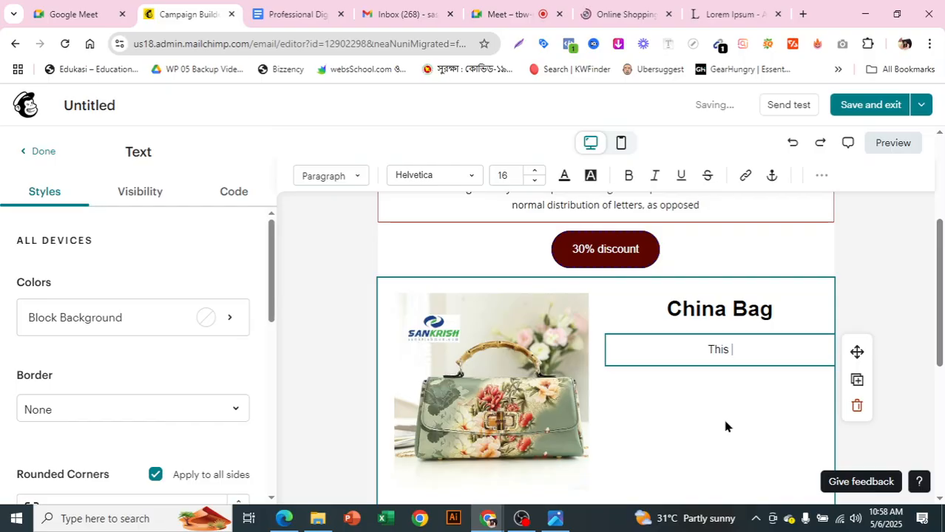
{"action": "type", "text": "is china "}
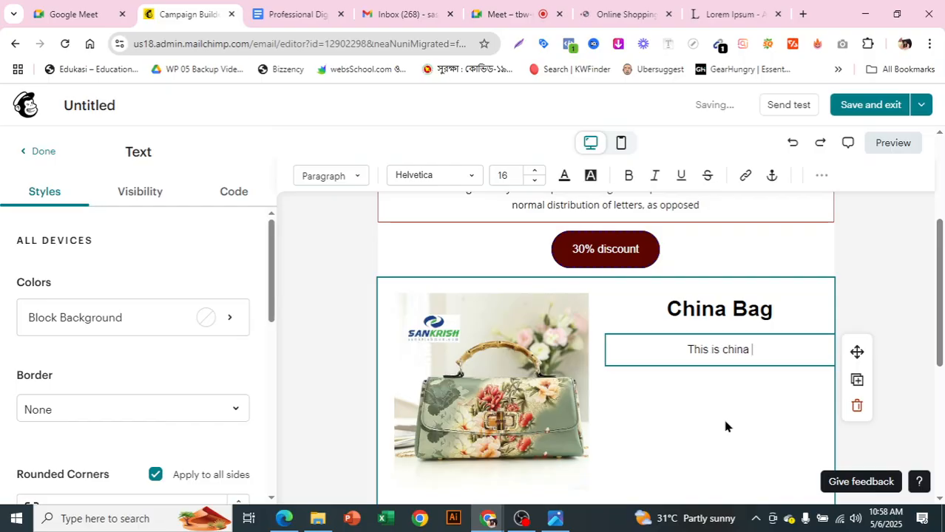
{"action": "type", "text": "brand "}
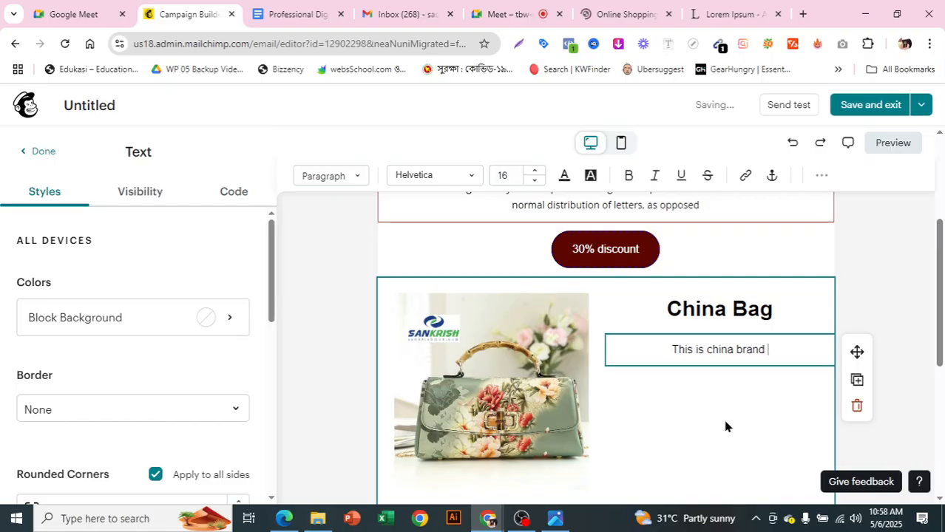
{"action": "type", "text": "and "}
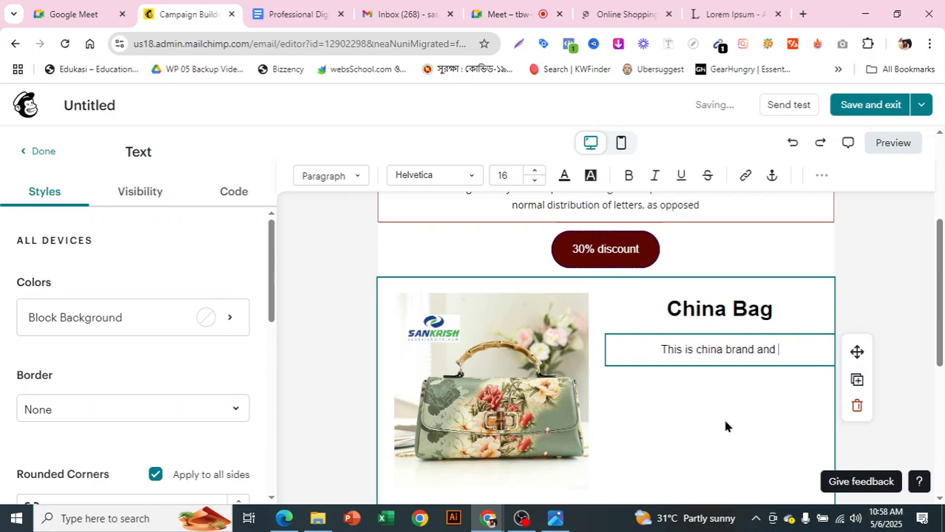
{"action": "type", "text": "here i"}
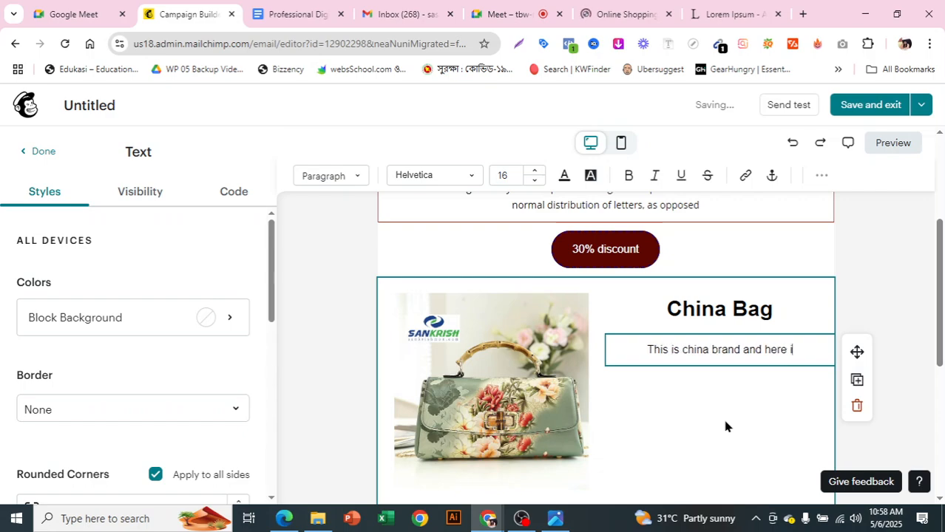
{"action": "type", "text": "s 60"}
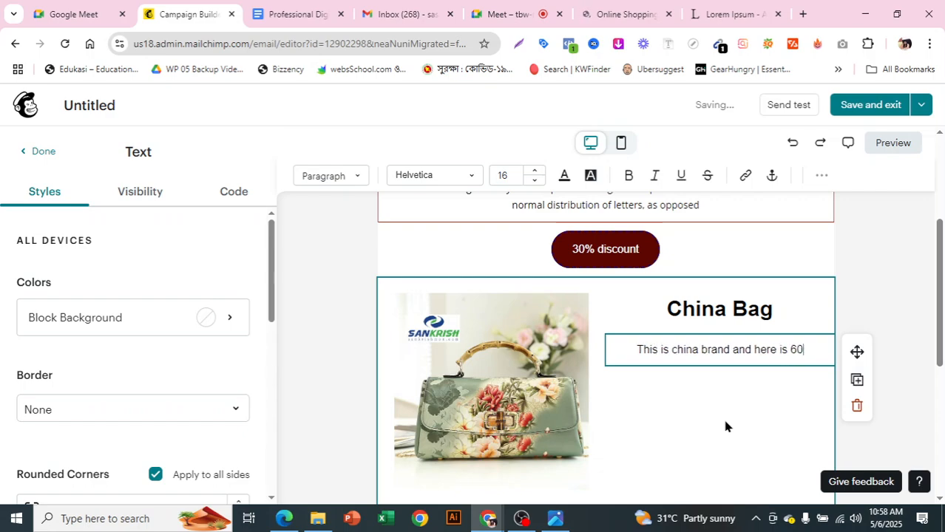
{"action": "type", "text": "% discount"}
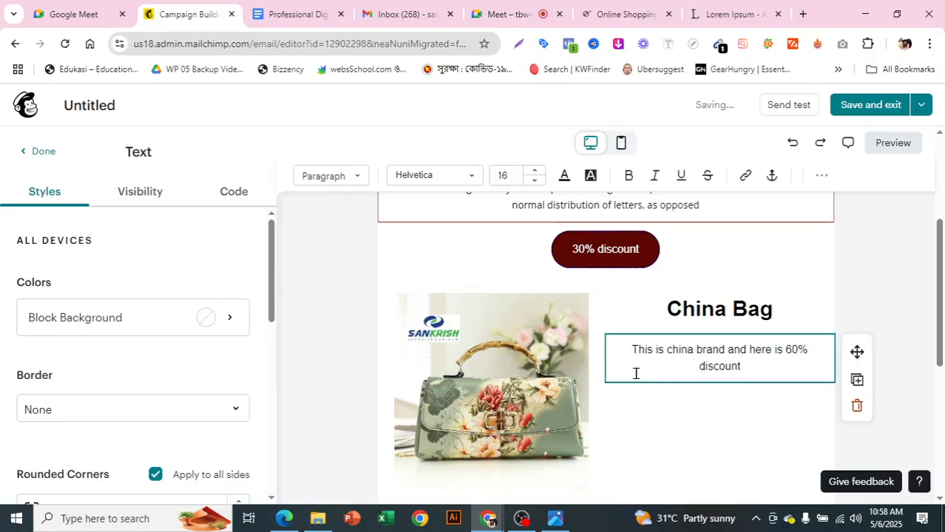
{"action": "left_click", "coordinate": [44, 152]}
Step: Add a Button block below the China Bag description and change its label to "Get 60% discount"
{"action": "scroll", "coordinate": [553, 289], "scroll_direction": "down", "scroll_amount": 1}
{"action": "left_click_drag", "start_coordinate": [225, 276], "coordinate": [702, 302]}
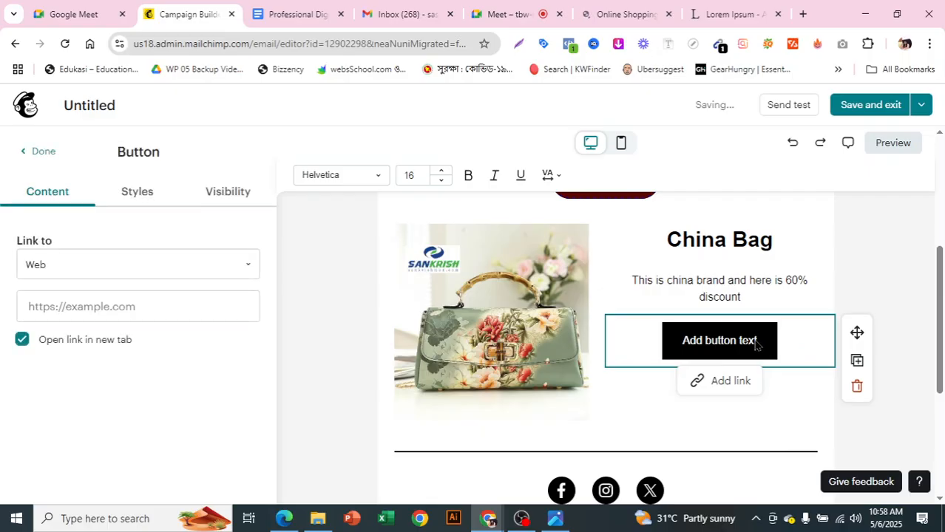
{"action": "key", "text": "BackSpace"}
{"action": "key", "text": "BackSpace"}
{"action": "key", "text": "BackSpace"}
{"action": "key", "text": "BackSpace"}
{"action": "key", "text": "BackSpace"}
{"action": "key", "text": "BackSpace"}
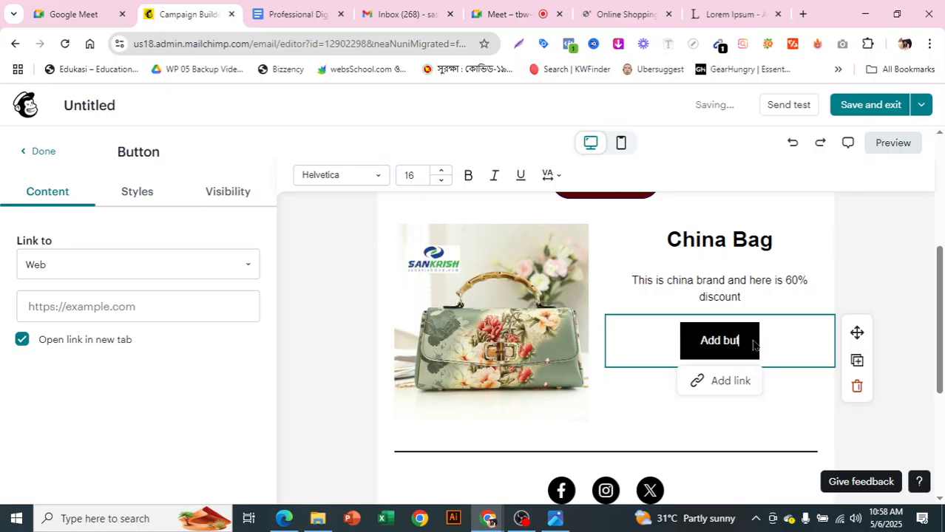
{"action": "key", "text": "BackSpace"}
{"action": "key", "text": "BackSpace"}
{"action": "key", "text": "BackSpace"}
{"action": "key", "text": "BackSpace"}
{"action": "key", "text": "BackSpace"}
{"action": "key", "text": "BackSpace"}
{"action": "type", "text": "Get 60% disco"}
{"action": "type", "text": "unt"}
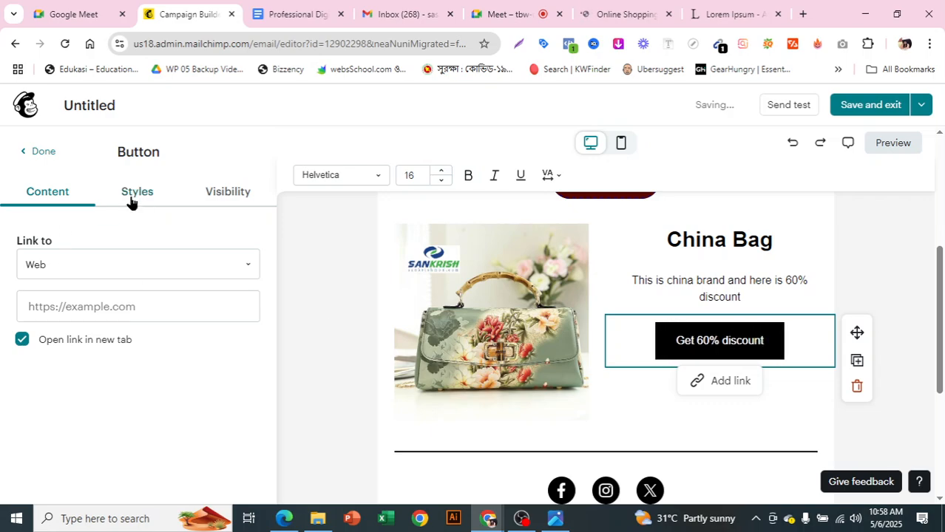
Step: Set the "Get 60% discount" button's fill color to dark maroon #5C0701 and its shape to Pill
{"action": "scroll", "coordinate": [669, 318], "scroll_direction": "up", "scroll_amount": 1}
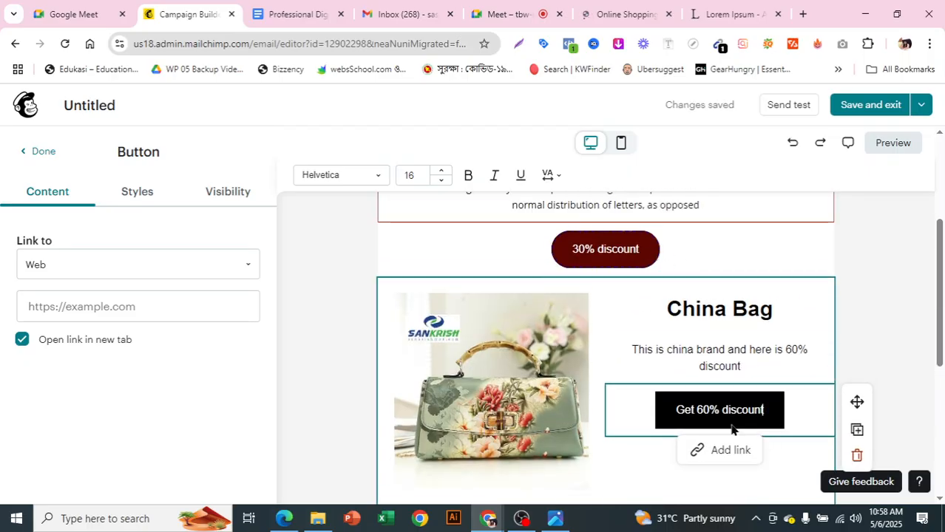
{"action": "left_click", "coordinate": [148, 194]}
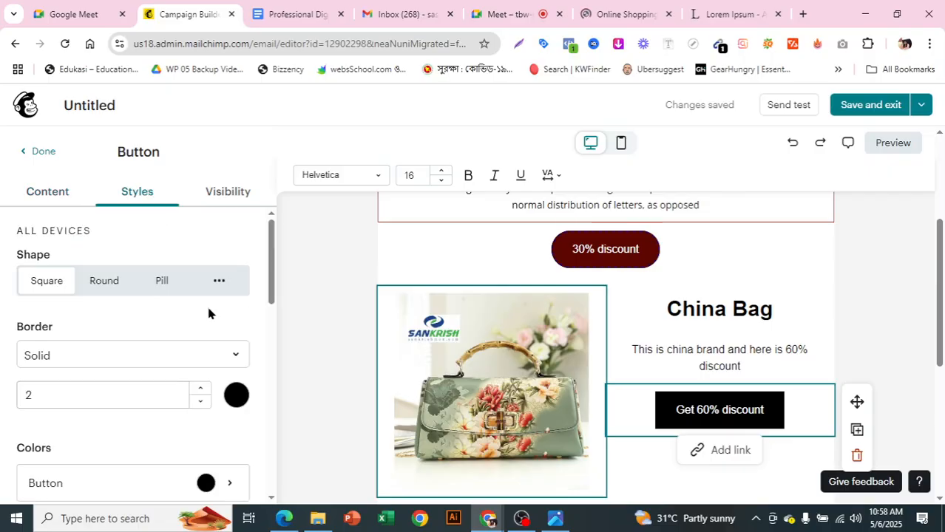
{"action": "scroll", "coordinate": [207, 310], "scroll_direction": "down", "scroll_amount": 2}
{"action": "left_click", "coordinate": [205, 345]}
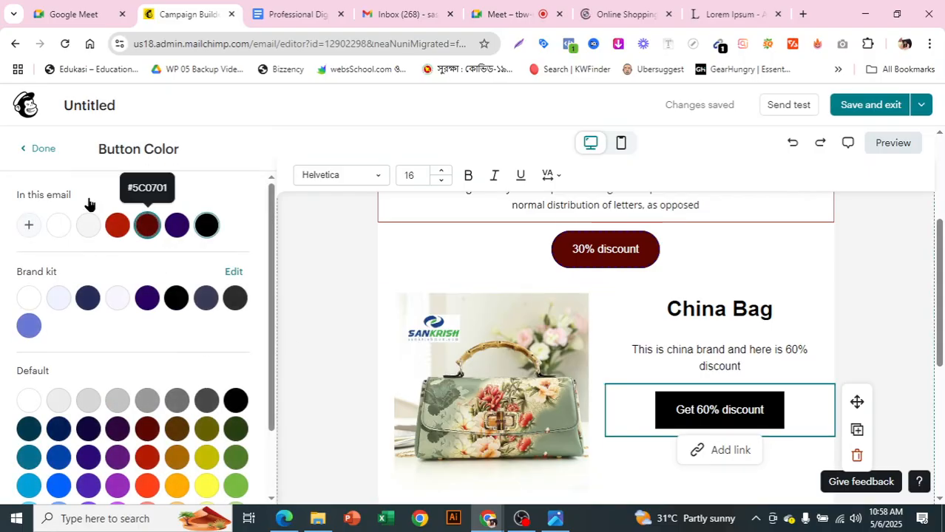
{"action": "left_click", "coordinate": [35, 152]}
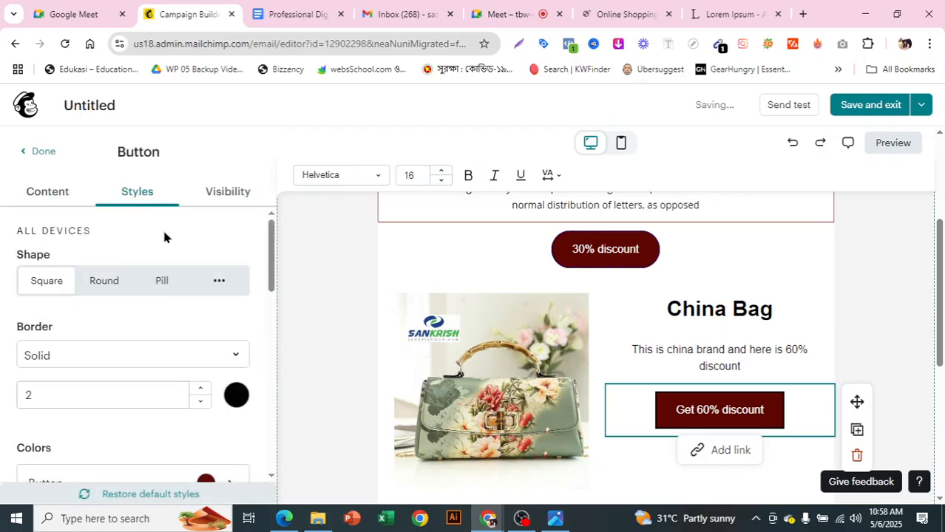
{"action": "left_click", "coordinate": [161, 284]}
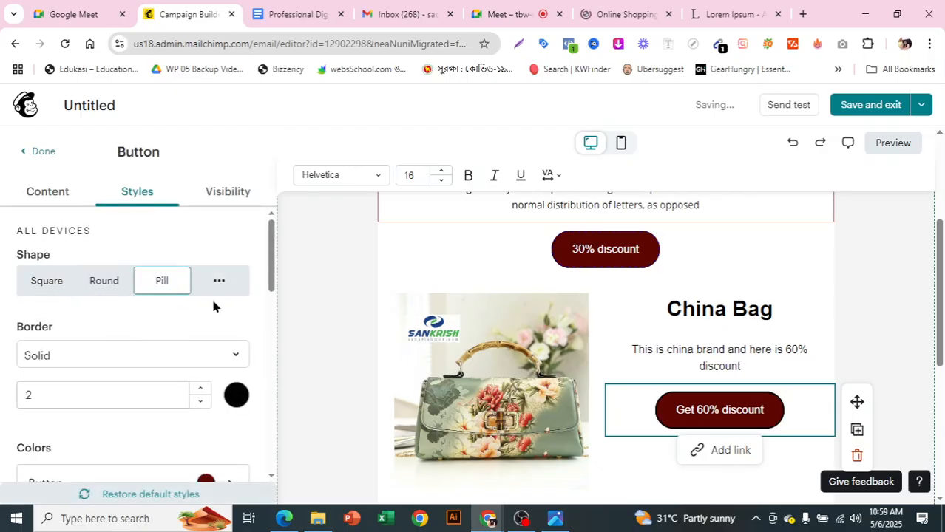
{"action": "scroll", "coordinate": [700, 421], "scroll_direction": "down", "scroll_amount": 2}
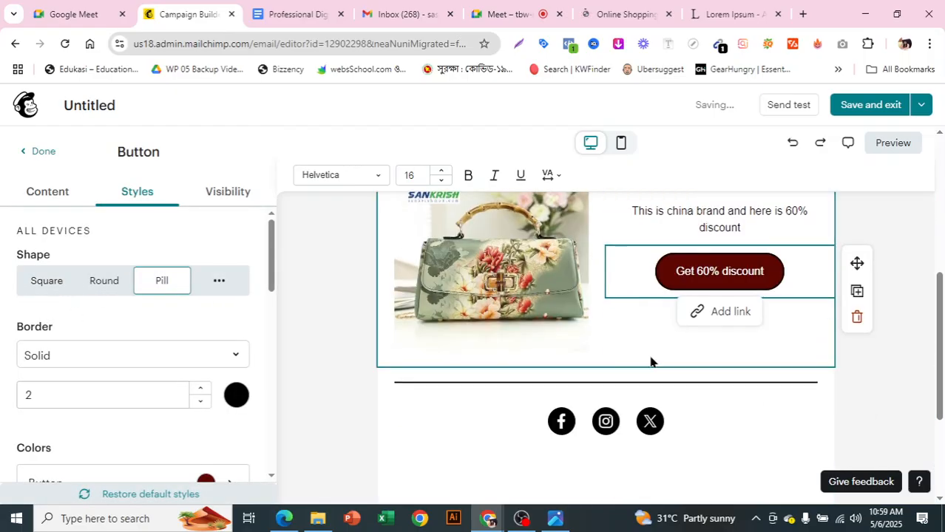
{"action": "scroll", "coordinate": [650, 361], "scroll_direction": "up", "scroll_amount": 1}
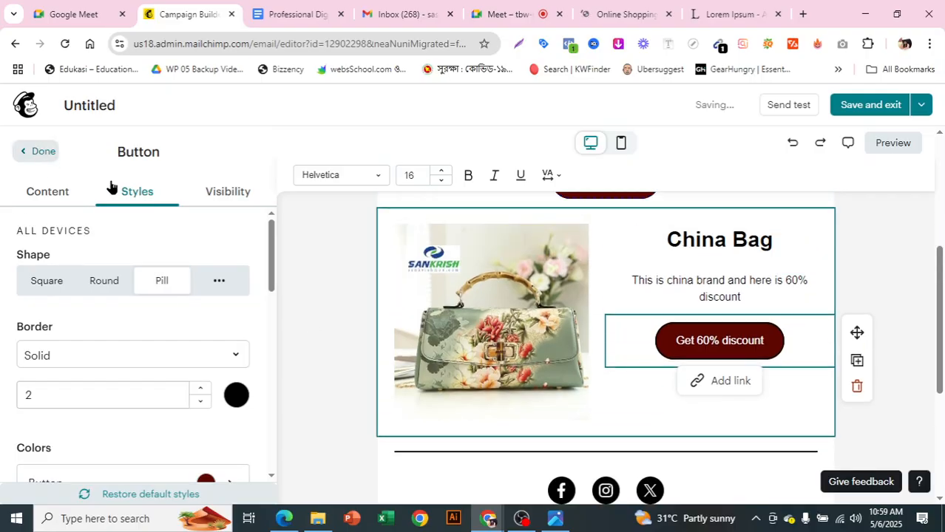
Step: Add a blank layout with two equal columns between the China Bag section and the divider line
{"action": "left_click", "coordinate": [212, 154]}
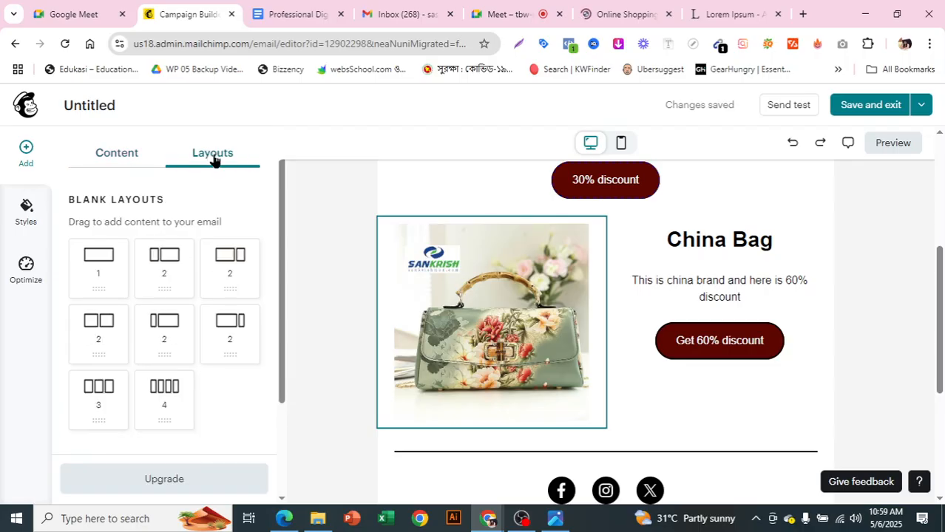
{"action": "scroll", "coordinate": [242, 302], "scroll_direction": "down", "scroll_amount": 2}
{"action": "left_click_drag", "start_coordinate": [84, 321], "coordinate": [591, 356]}
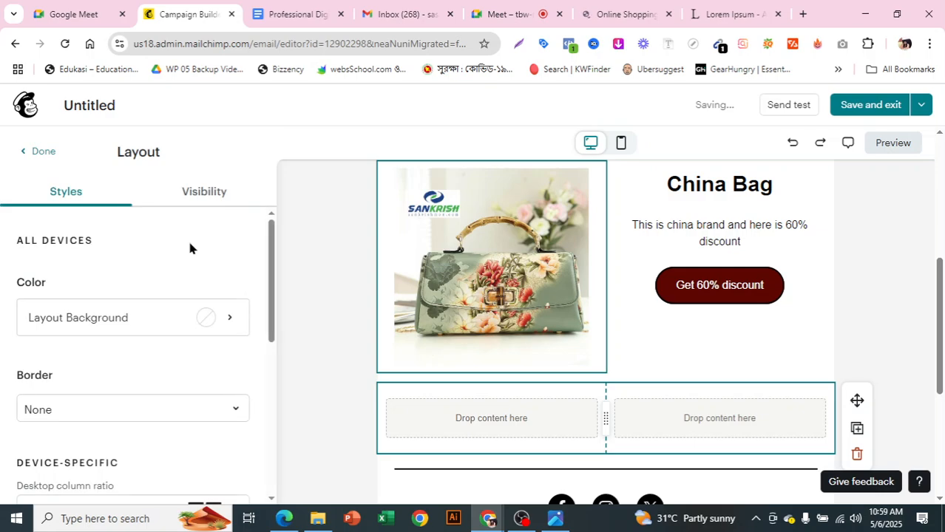
{"action": "left_click", "coordinate": [43, 153]}
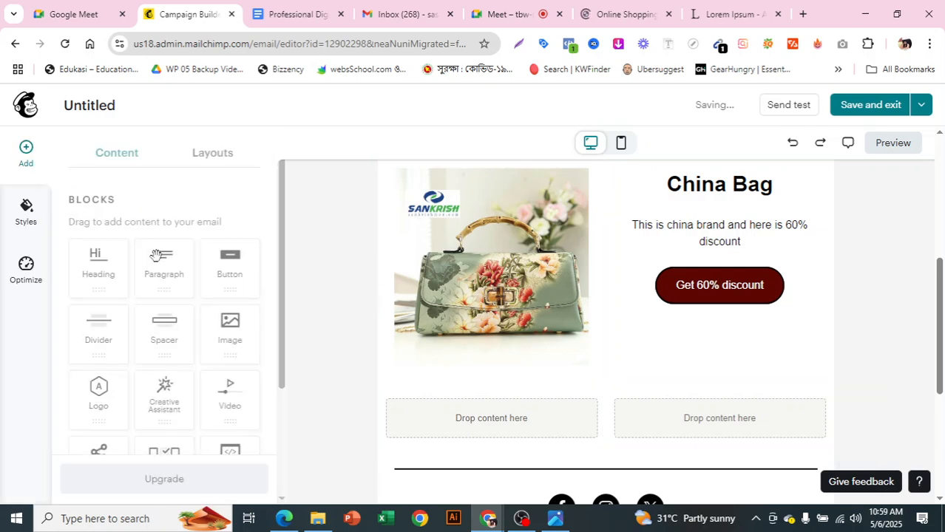
Step: Add an Image block to the second column of the new layout and upload bag 20-01.jpg from the Bag folder into it
{"action": "scroll", "coordinate": [379, 289], "scroll_direction": "down", "scroll_amount": 2}
{"action": "left_click_drag", "start_coordinate": [234, 322], "coordinate": [694, 275]}
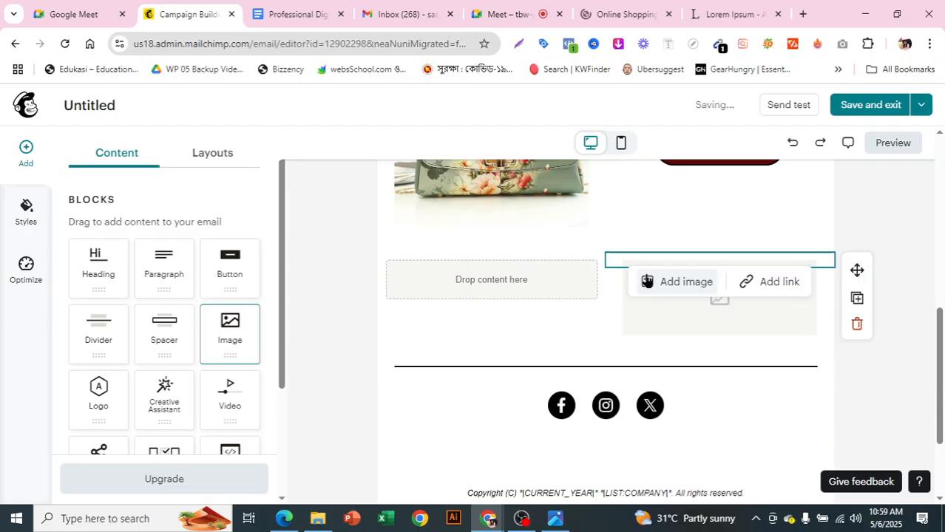
{"action": "left_click", "coordinate": [116, 327]}
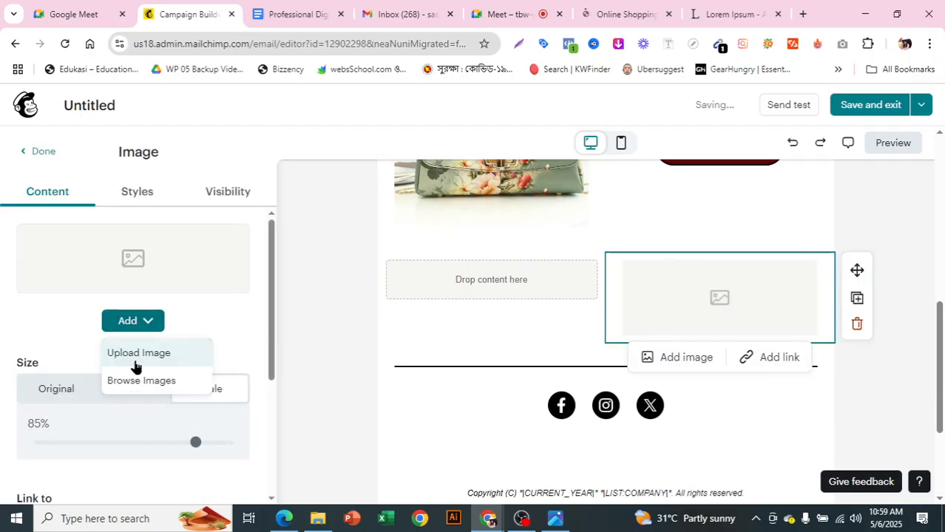
{"action": "left_click", "coordinate": [134, 356]}
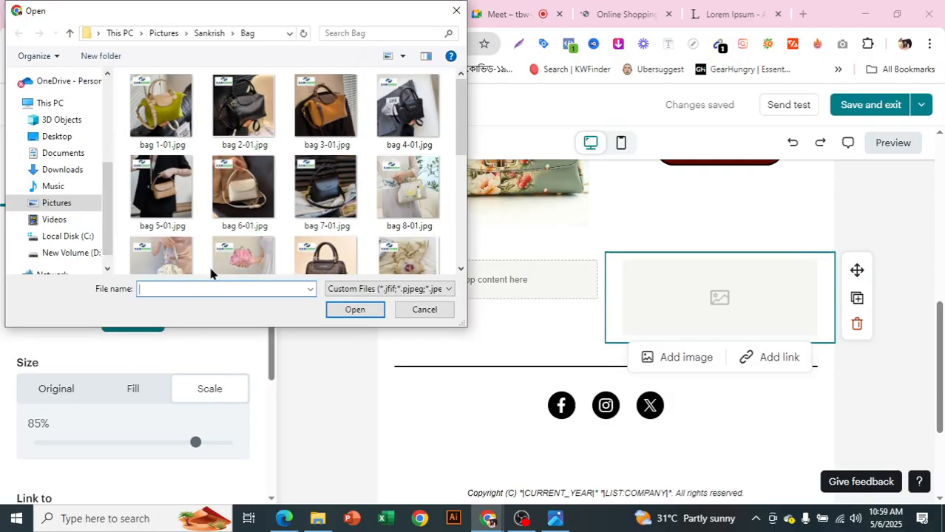
{"action": "scroll", "coordinate": [365, 187], "scroll_direction": "down", "scroll_amount": 5}
{"action": "left_click", "coordinate": [404, 168]}
{"action": "left_click", "coordinate": [362, 310]}
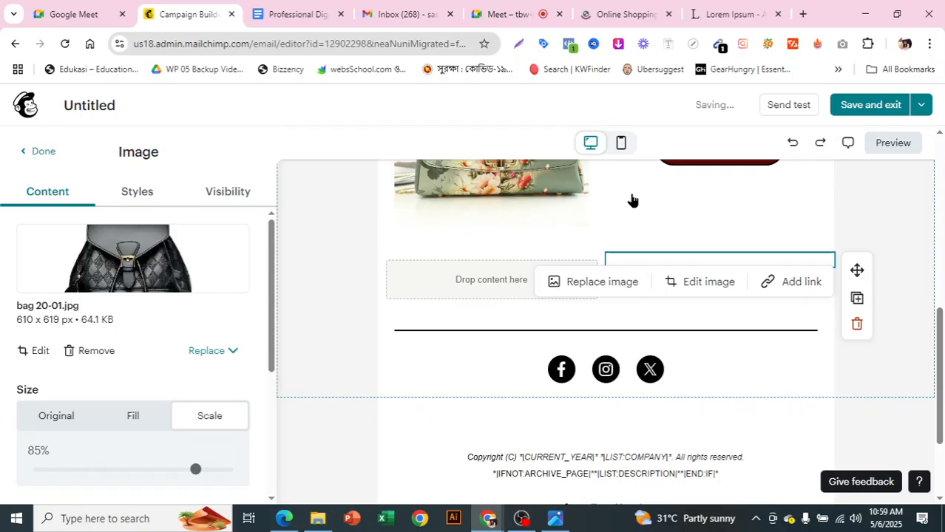
Step: Add a Heading block to the first column beside the black backpack image and set its text to "China bag 2"
{"action": "left_click", "coordinate": [686, 187]}
{"action": "left_click_drag", "start_coordinate": [98, 262], "coordinate": [492, 281]}
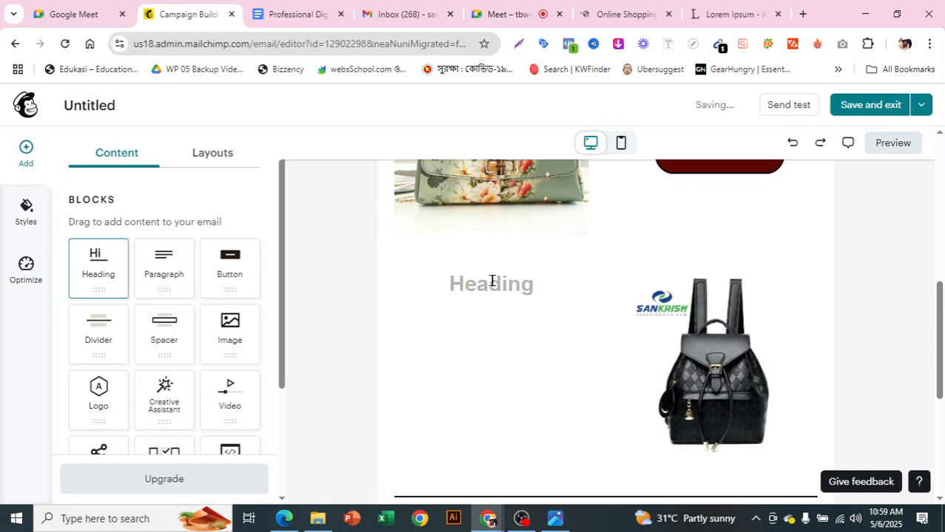
{"action": "left_click", "coordinate": [470, 282]}
{"action": "type", "text": "Ch"}
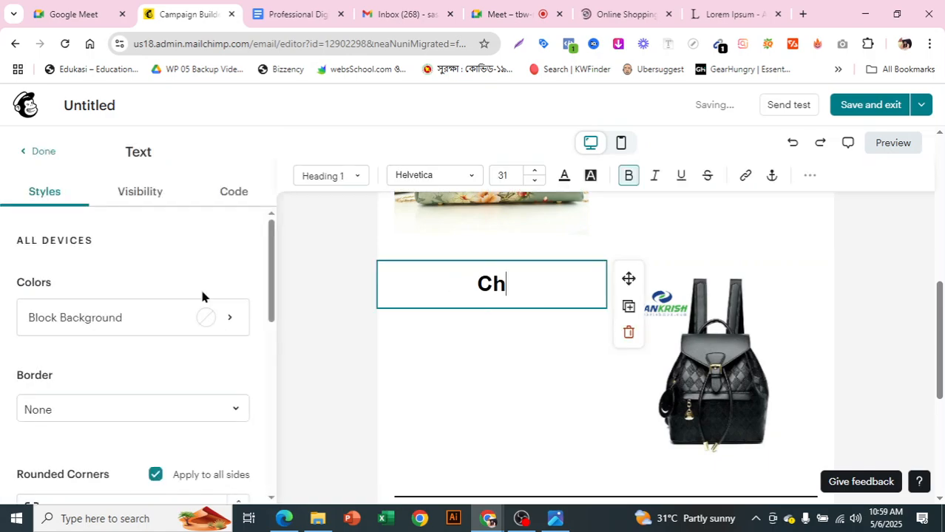
{"action": "type", "text": "ina bag "}
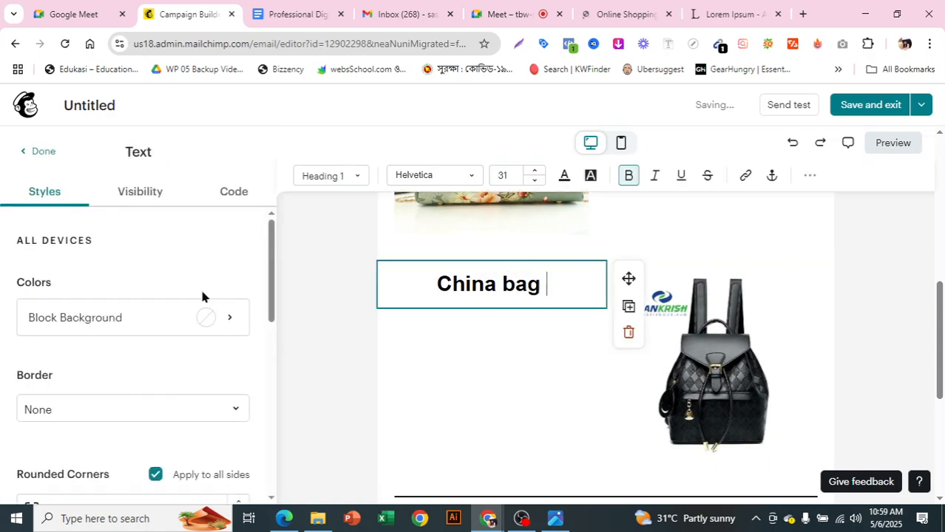
{"action": "type", "text": "2"}
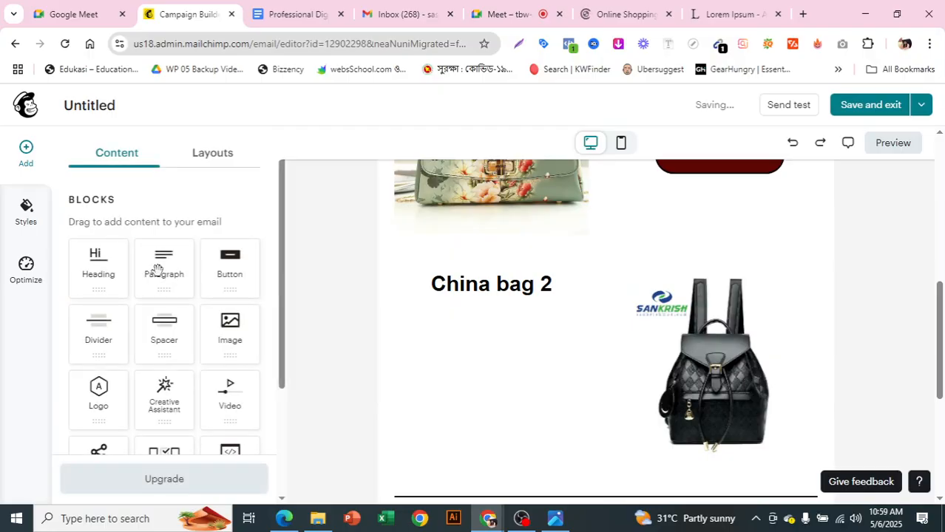
Step: Add a Paragraph block below the "China bag 2" heading reading "This is china brand bag" followed by a long run of k's
{"action": "left_click_drag", "start_coordinate": [144, 275], "coordinate": [461, 299]}
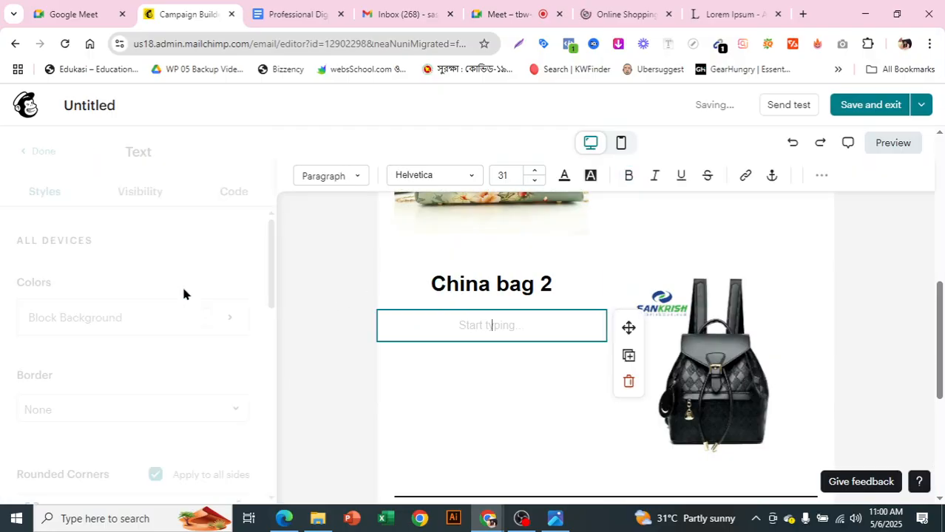
{"action": "type", "text": "This"}
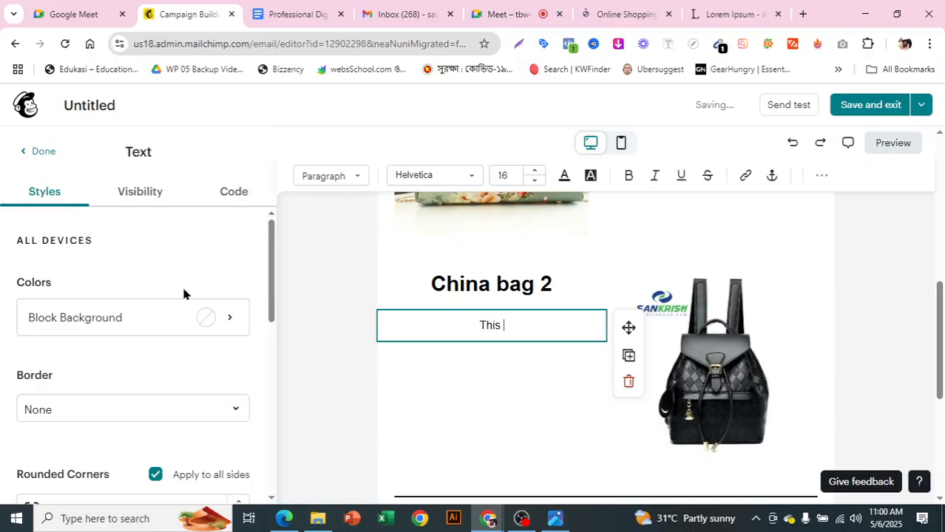
{"action": "type", "text": " is chin"}
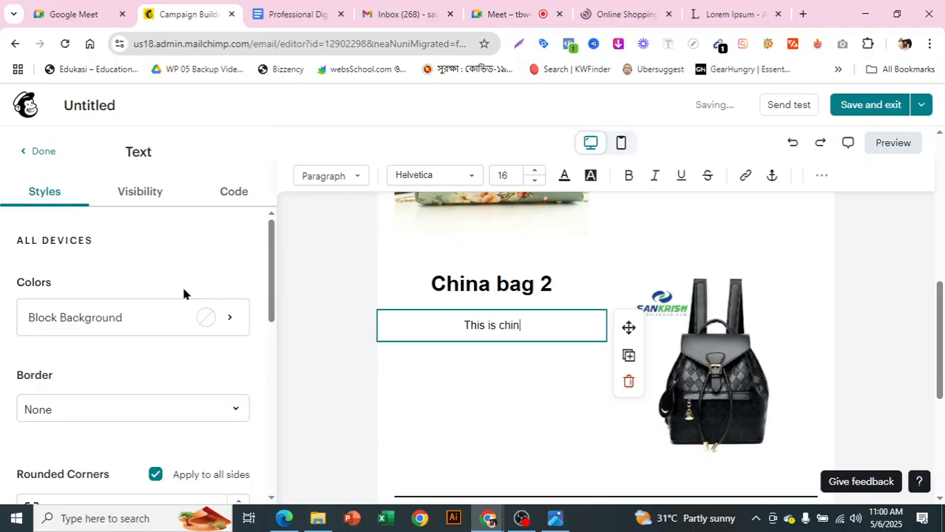
{"action": "type", "text": "a brand "}
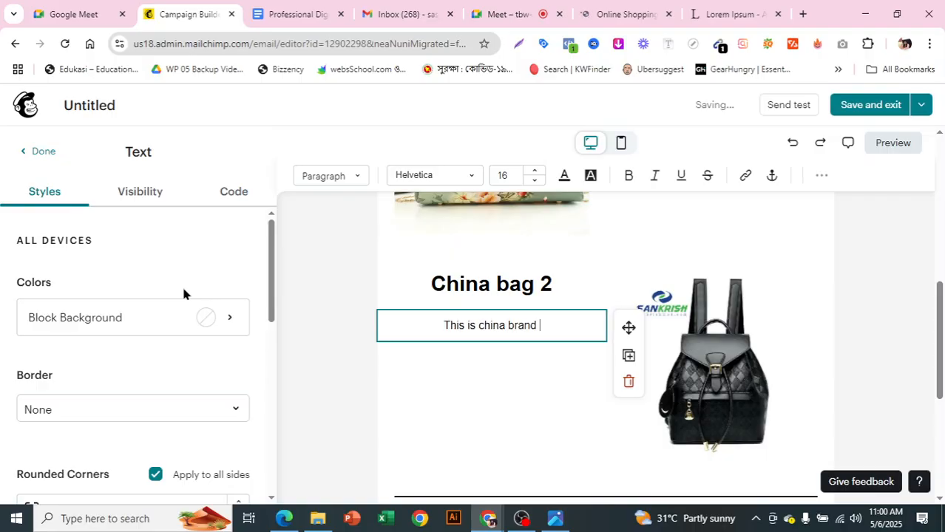
{"action": "type", "text": "bagkkkkkkkkkkkkkkkkkkkkkkkkkkkkkkkkkk"}
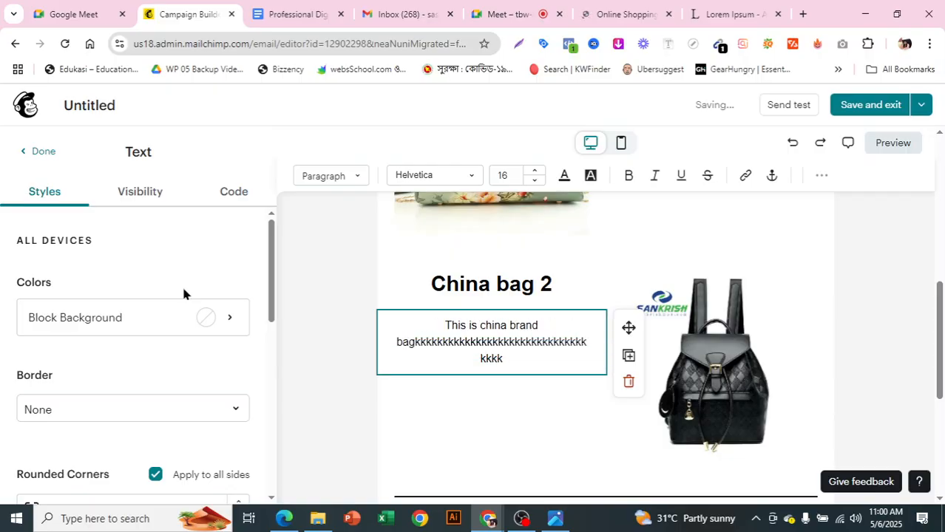
{"action": "left_click", "coordinate": [43, 151]}
Step: Add a Button block below the China bag 2 paragraph and change its label to "Get 60% discunt"
{"action": "left_click_drag", "start_coordinate": [222, 255], "coordinate": [480, 357]}
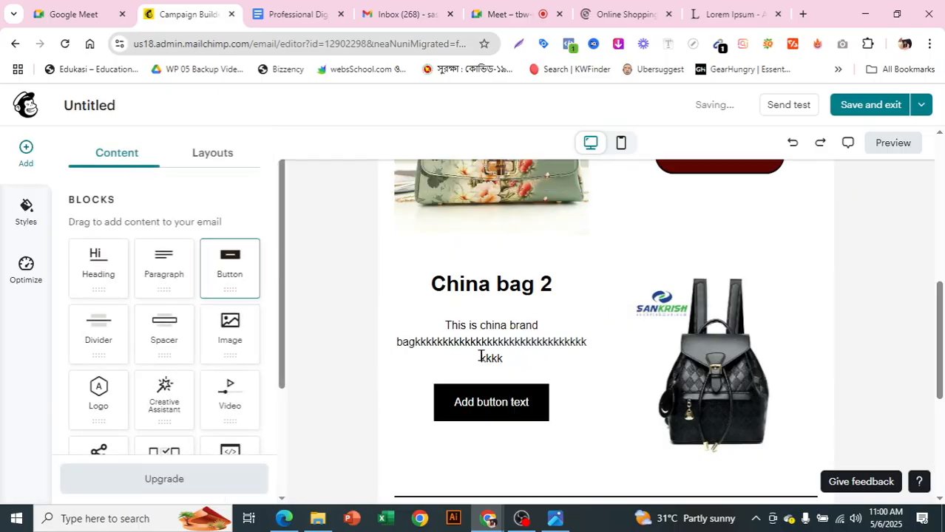
{"action": "left_click", "coordinate": [460, 401]}
{"action": "left_click_drag", "start_coordinate": [454, 402], "coordinate": [526, 401]}
{"action": "scroll", "coordinate": [722, 226], "scroll_direction": "up", "scroll_amount": 1}
{"action": "scroll", "coordinate": [552, 354], "scroll_direction": "down", "scroll_amount": 1}
{"action": "scroll", "coordinate": [551, 354], "scroll_direction": "down", "scroll_amount": 2}
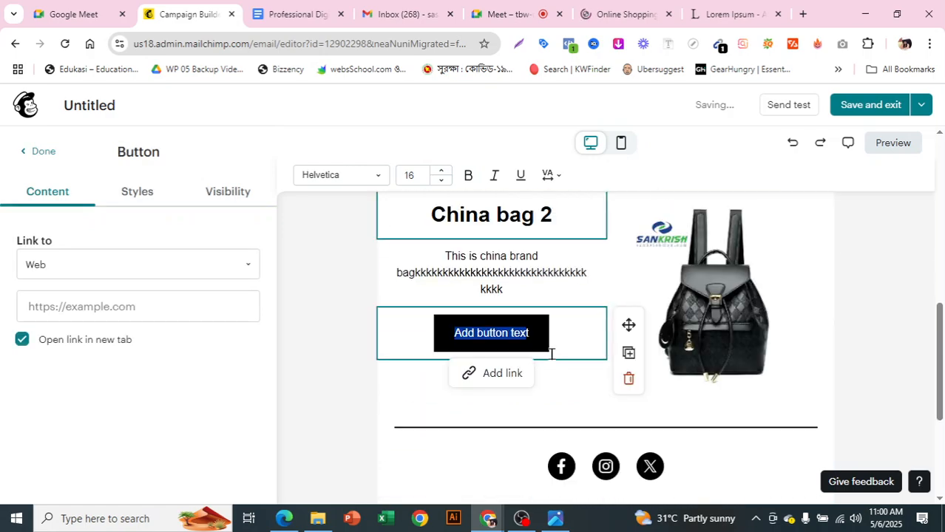
{"action": "type", "text": "t"}
{"action": "type", "text": "et "}
{"action": "type", "text": "60"}
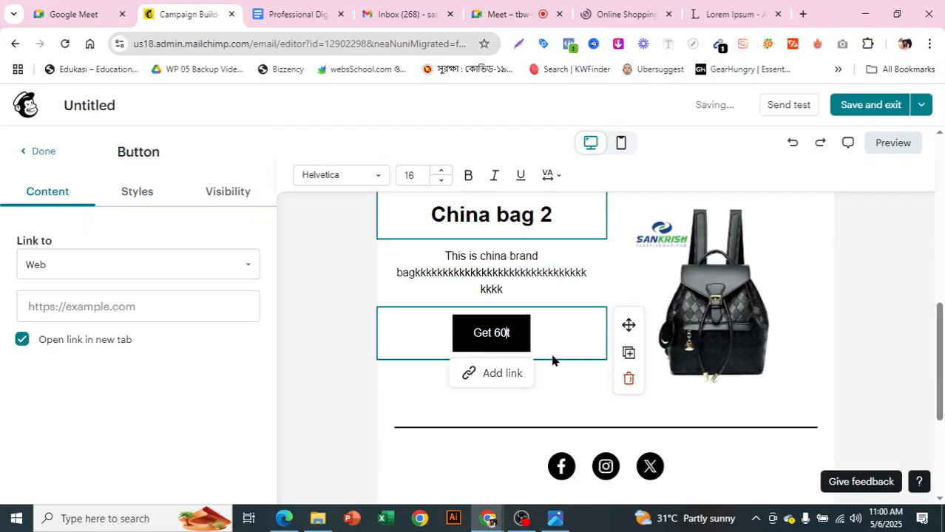
{"action": "type", "text": "% "}
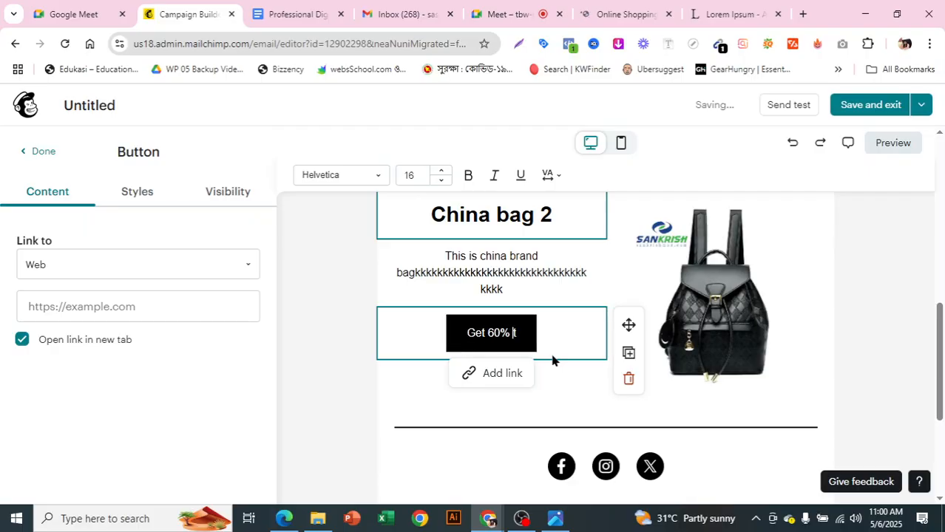
{"action": "type", "text": "si"}
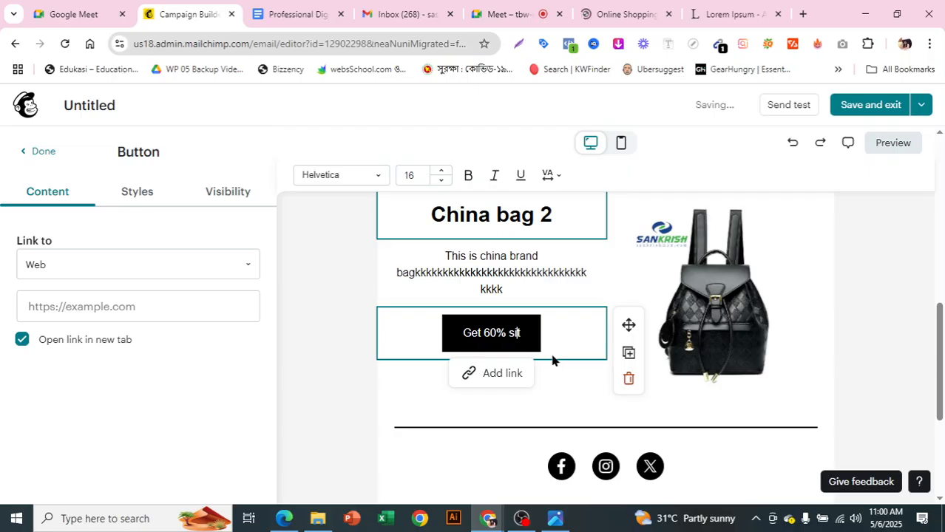
{"action": "key", "text": "BackSpace"}
{"action": "key", "text": "BackSpace"}
{"action": "type", "text": "discun"}
Step: Set the "Get 60% discunt" button's shape to Pill and its fill color to dark maroon #5C0701
{"action": "left_click", "coordinate": [127, 197]}
{"action": "scroll", "coordinate": [222, 337], "scroll_direction": "down", "scroll_amount": 2}
{"action": "scroll", "coordinate": [207, 317], "scroll_direction": "up", "scroll_amount": 2}
{"action": "left_click", "coordinate": [165, 285]}
{"action": "scroll", "coordinate": [185, 352], "scroll_direction": "down", "scroll_amount": 1}
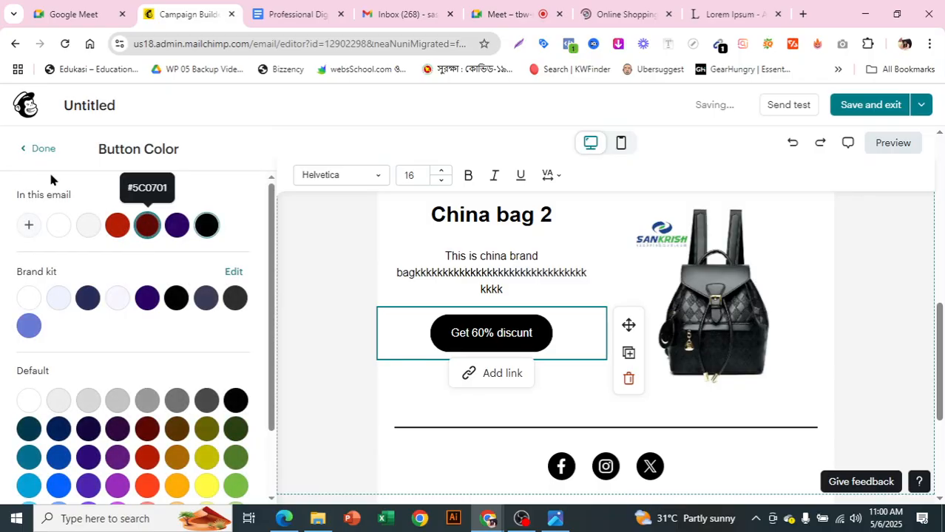
{"action": "left_click", "coordinate": [33, 150]}
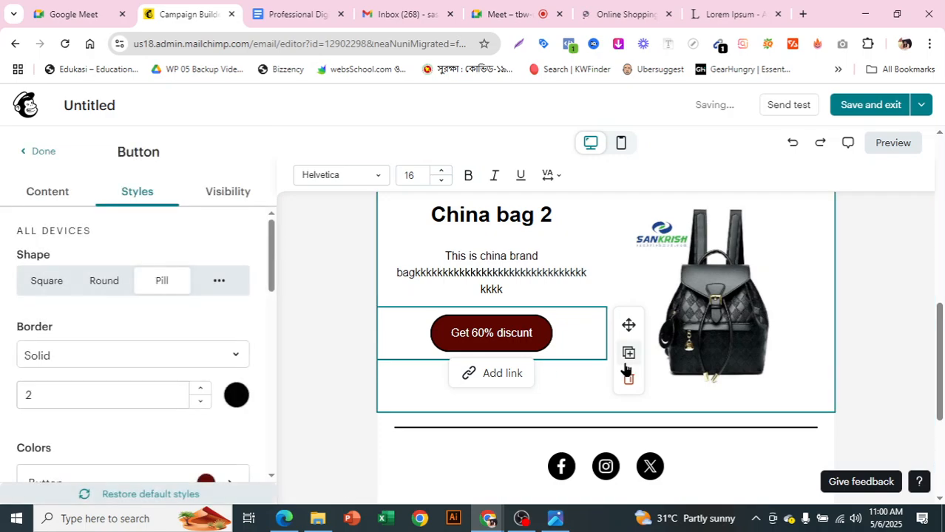
{"action": "scroll", "coordinate": [625, 366], "scroll_direction": "down", "scroll_amount": 2}
{"action": "scroll", "coordinate": [619, 351], "scroll_direction": "up", "scroll_amount": 6}
{"action": "scroll", "coordinate": [617, 341], "scroll_direction": "down", "scroll_amount": 4}
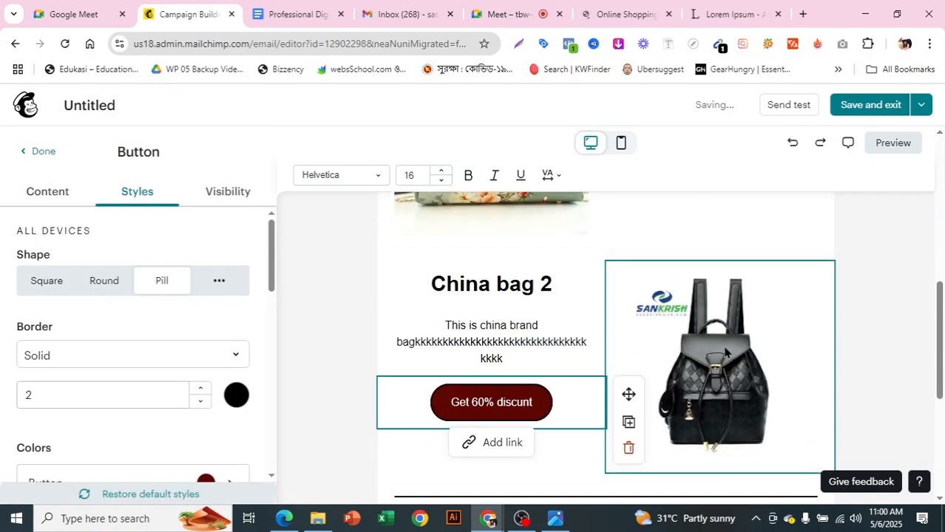
{"action": "scroll", "coordinate": [724, 352], "scroll_direction": "down", "scroll_amount": 2}
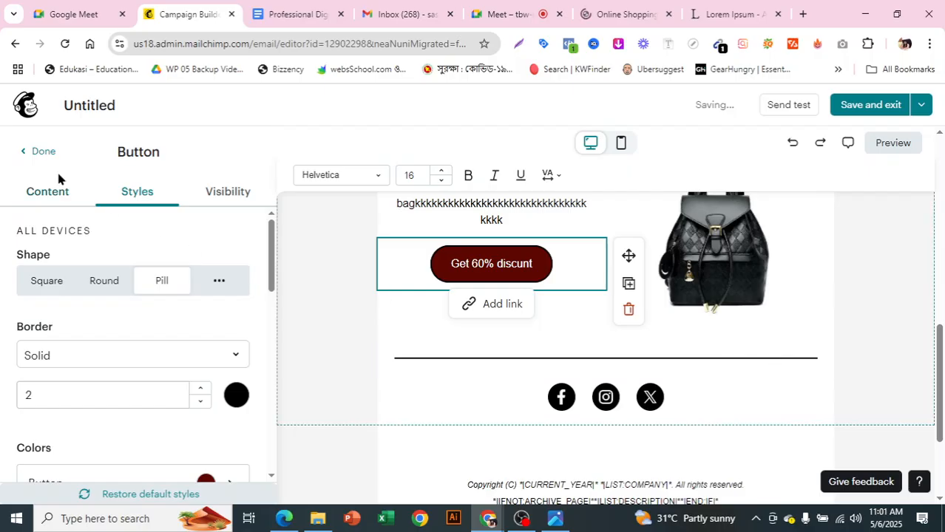
{"action": "left_click", "coordinate": [43, 153]}
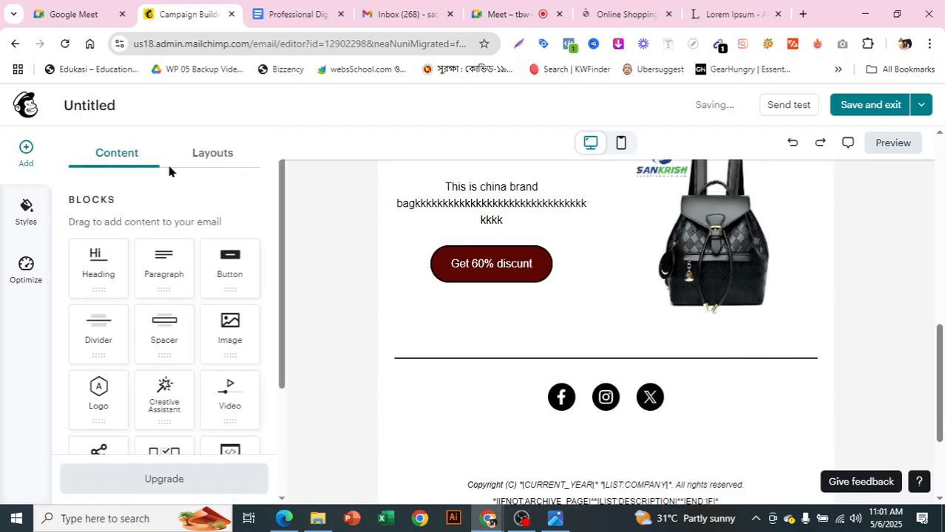
Step: Add a blank four-column layout between the China bag 2 section and the divider line
{"action": "left_click", "coordinate": [212, 155]}
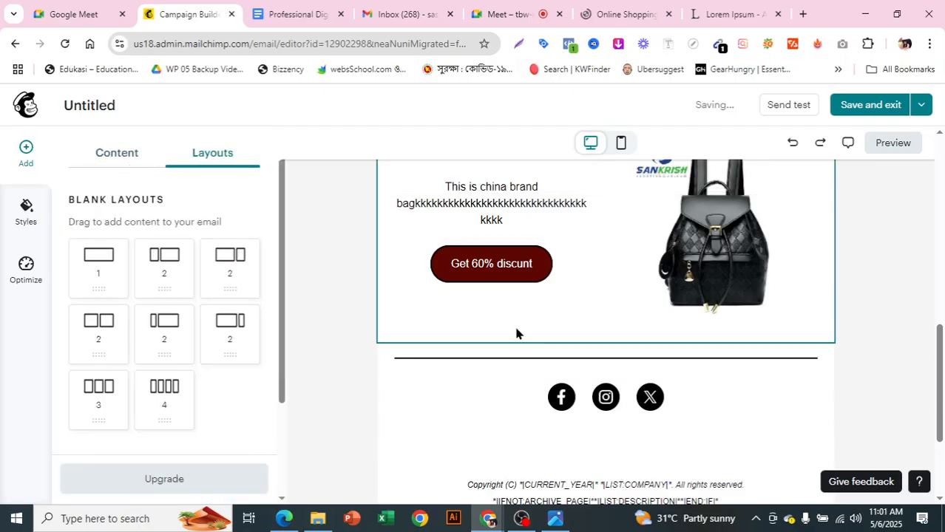
{"action": "left_click_drag", "start_coordinate": [99, 400], "coordinate": [581, 337]}
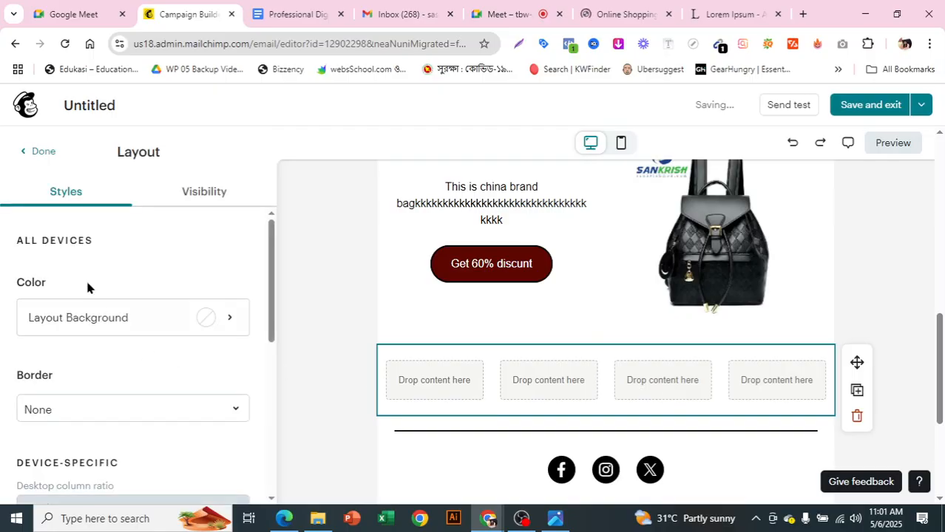
{"action": "left_click", "coordinate": [46, 153]}
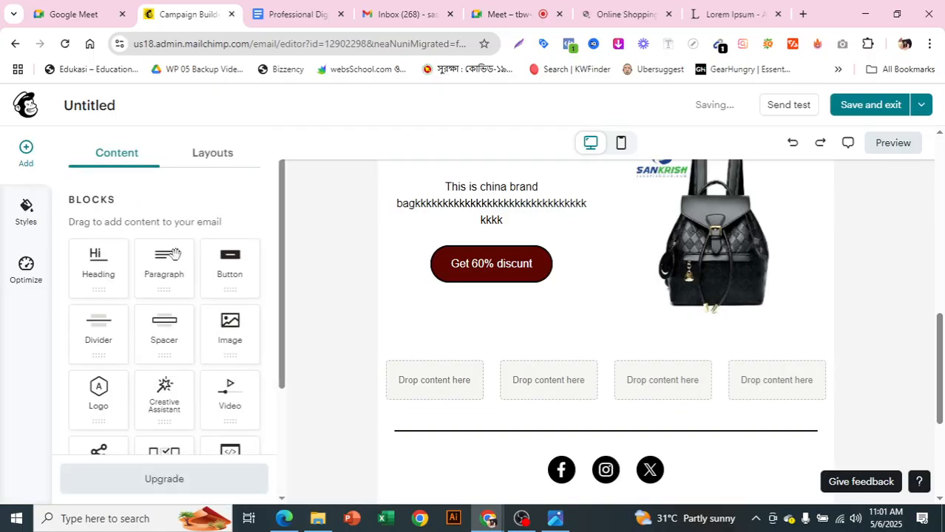
Step: Add an Image block to the first of the four columns and upload the pink bag 10-01 picture from the Bag folder
{"action": "left_click_drag", "start_coordinate": [232, 333], "coordinate": [426, 388]}
{"action": "scroll", "coordinate": [532, 317], "scroll_direction": "down", "scroll_amount": 1}
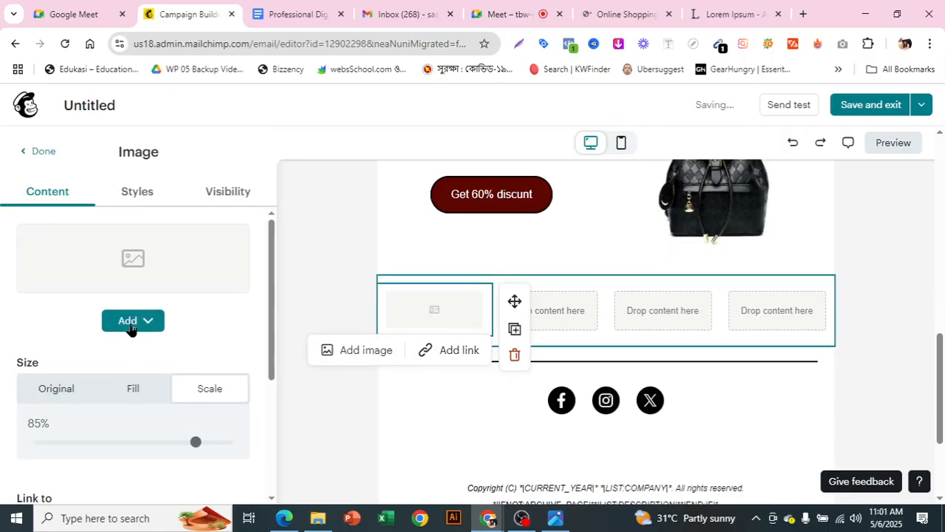
{"action": "left_click", "coordinate": [127, 325]}
{"action": "left_click", "coordinate": [176, 358]}
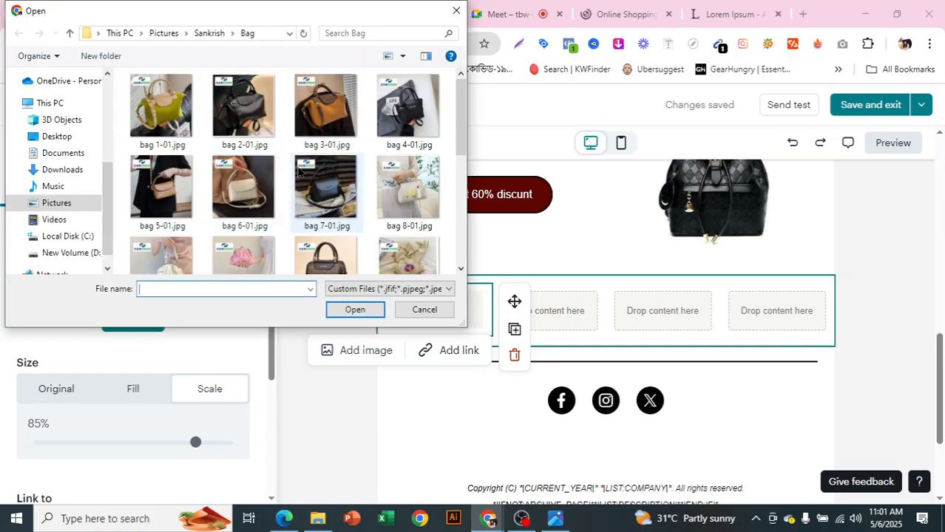
{"action": "scroll", "coordinate": [298, 172], "scroll_direction": "down", "scroll_amount": 2}
{"action": "left_click", "coordinate": [242, 146]}
{"action": "left_click", "coordinate": [364, 314]}
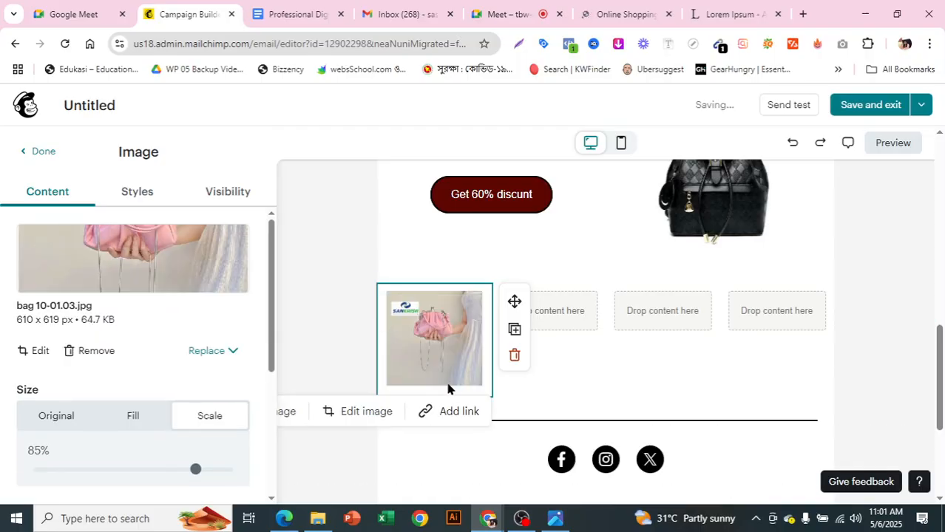
{"action": "left_click", "coordinate": [38, 152]}
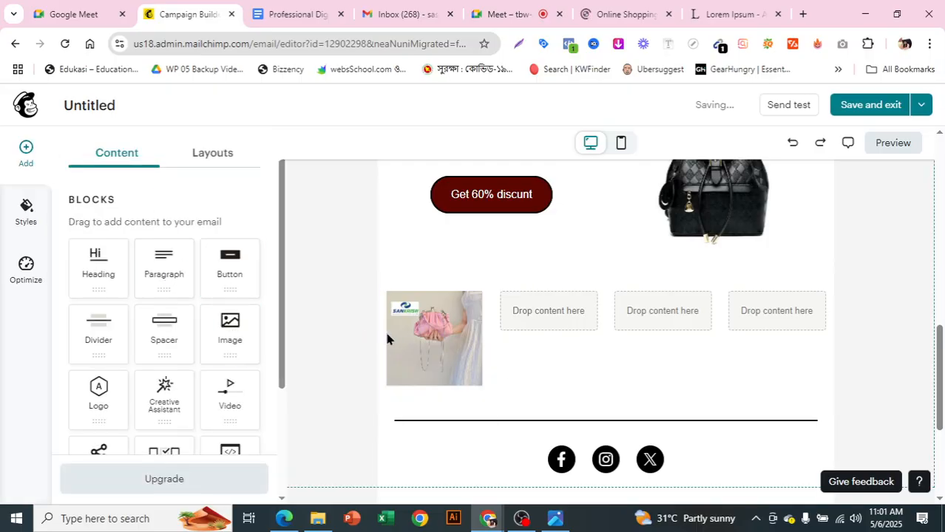
Step: Duplicate the pink bag image block and move the copy into the second column of the same layout
{"action": "left_click", "coordinate": [436, 337]}
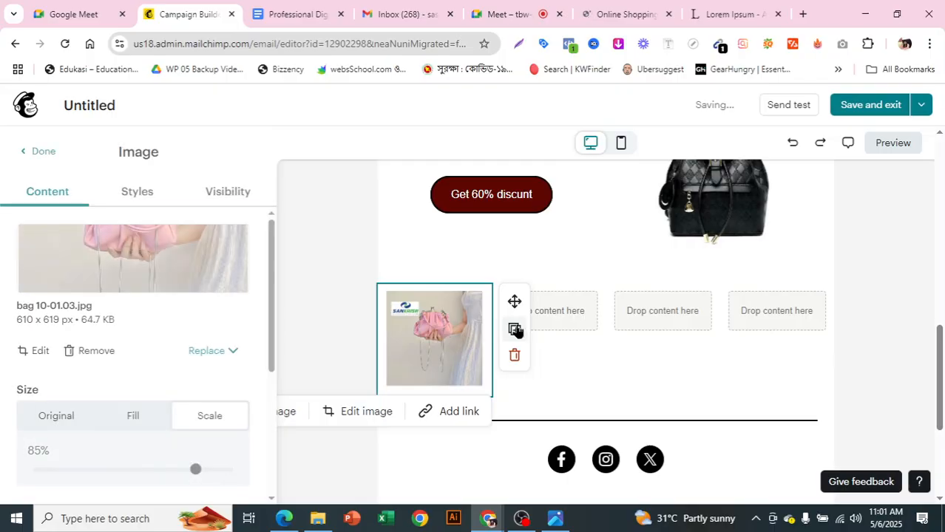
{"action": "left_click", "coordinate": [515, 329]}
{"action": "left_click_drag", "start_coordinate": [514, 416], "coordinate": [510, 297]}
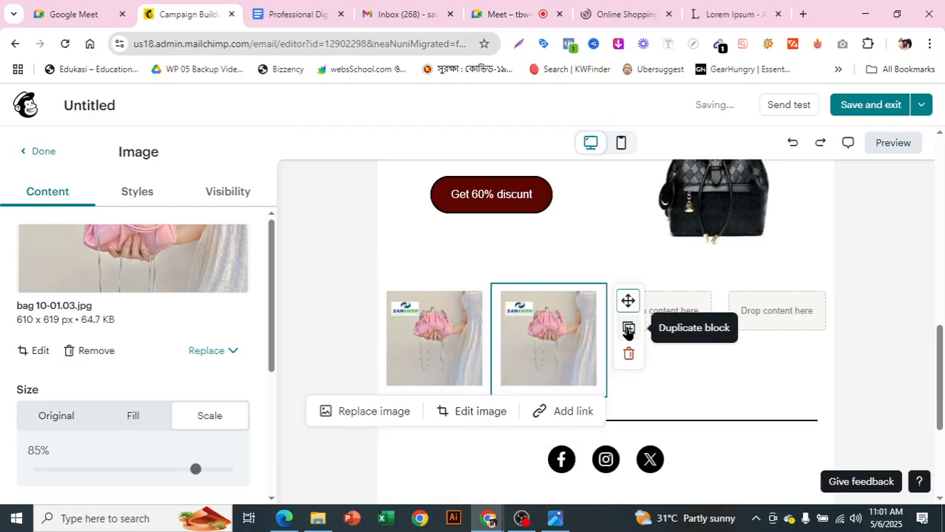
Step: Duplicate the second pink bag image block and move the copy into the third of the four columns
{"action": "left_click", "coordinate": [628, 327]}
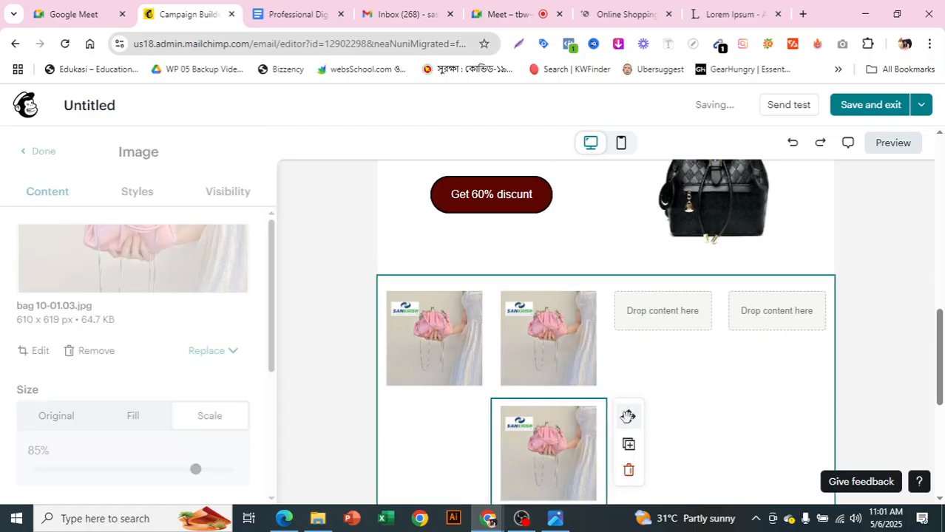
{"action": "left_click_drag", "start_coordinate": [627, 416], "coordinate": [640, 284]}
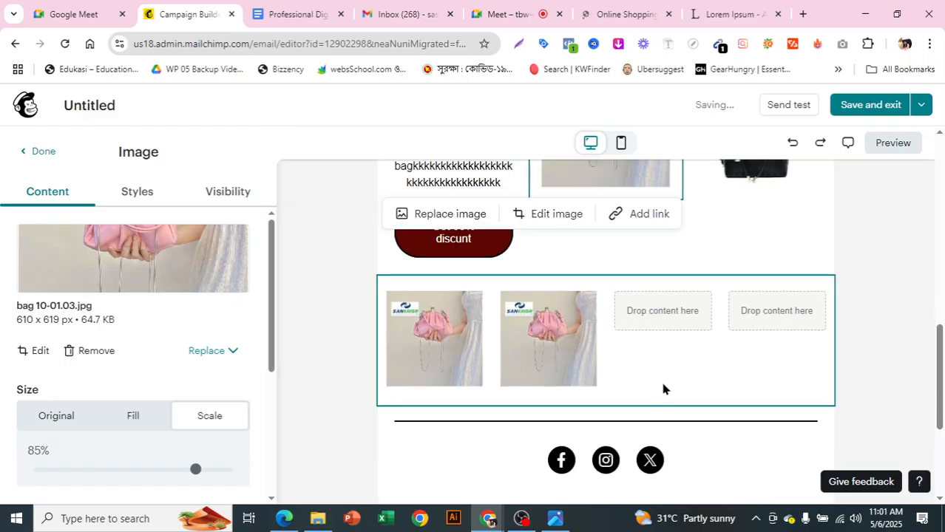
{"action": "scroll", "coordinate": [661, 384], "scroll_direction": "up", "scroll_amount": 2}
{"action": "left_click_drag", "start_coordinate": [703, 210], "coordinate": [640, 451]}
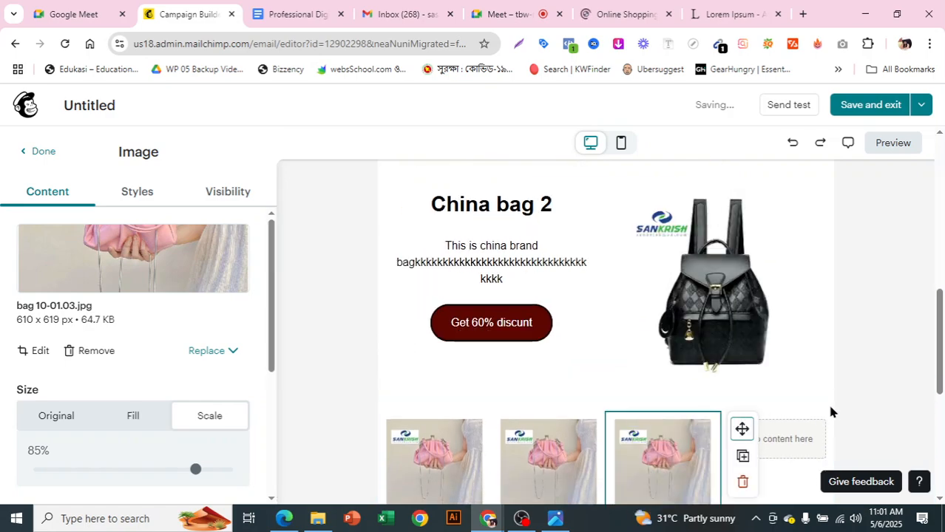
{"action": "scroll", "coordinate": [821, 421], "scroll_direction": "down", "scroll_amount": 1}
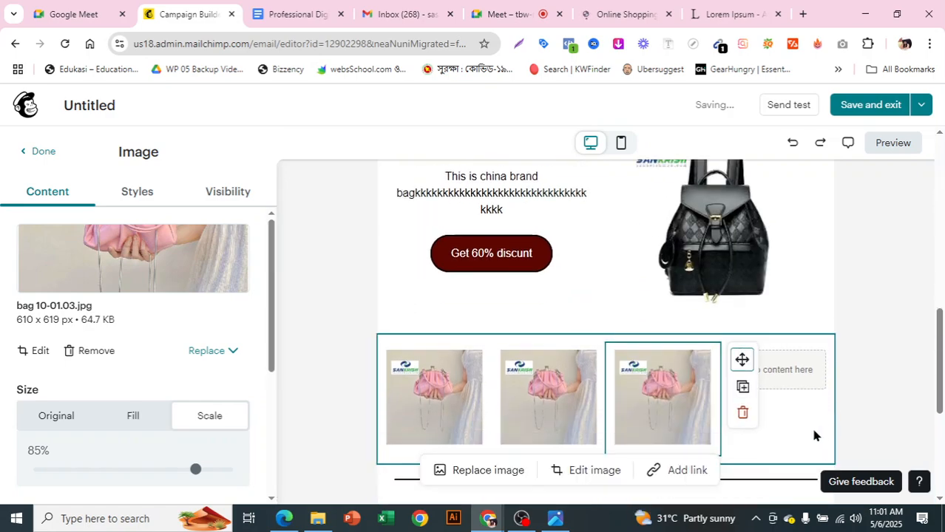
Step: Delete the third pink bag image with its column, and place a duplicate of the second image in the remaining empty column
{"action": "left_click", "coordinate": [744, 415]}
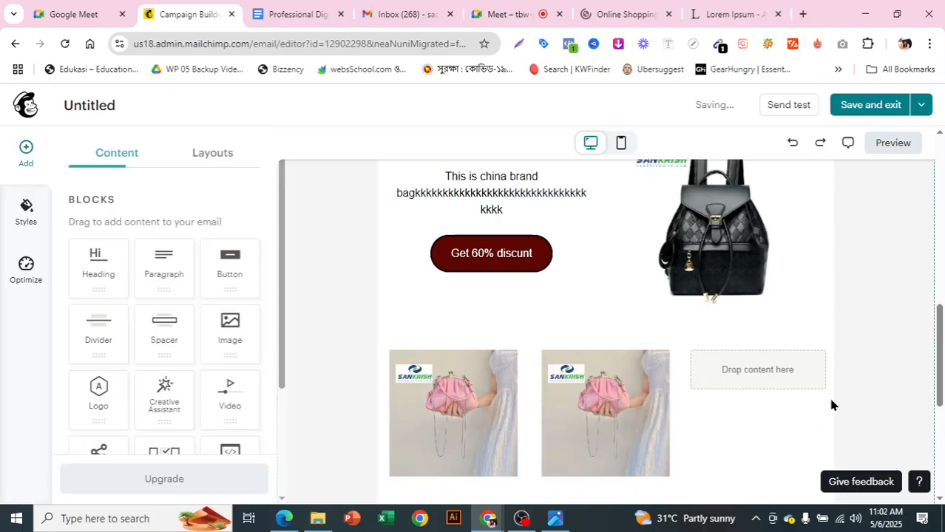
{"action": "left_click", "coordinate": [650, 386]}
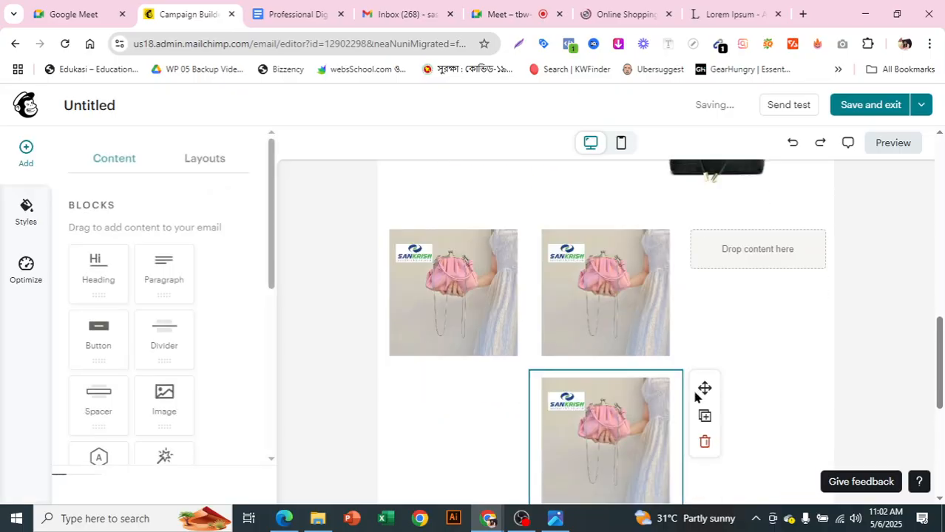
{"action": "left_click_drag", "start_coordinate": [704, 370], "coordinate": [723, 218]}
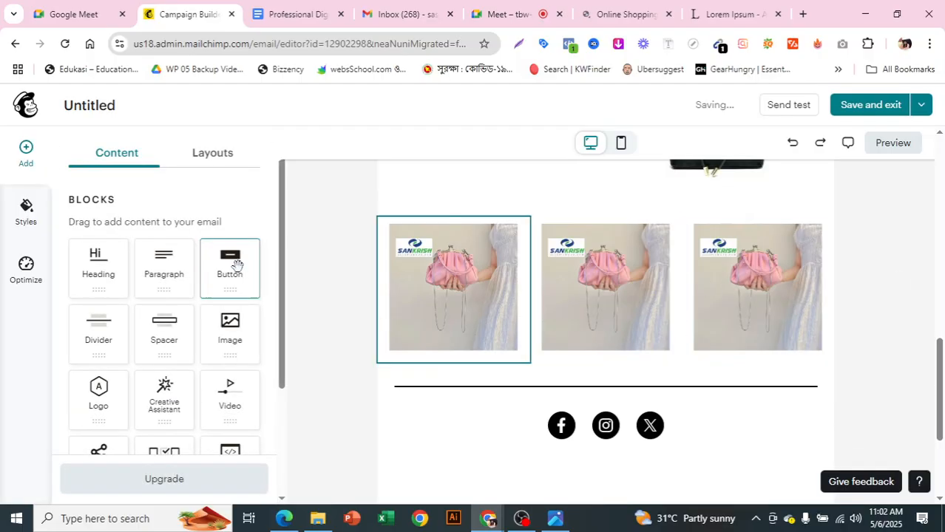
Step: Add a Heading block below the first bag image with the text "60% discount"
{"action": "left_click_drag", "start_coordinate": [106, 270], "coordinate": [485, 384]}
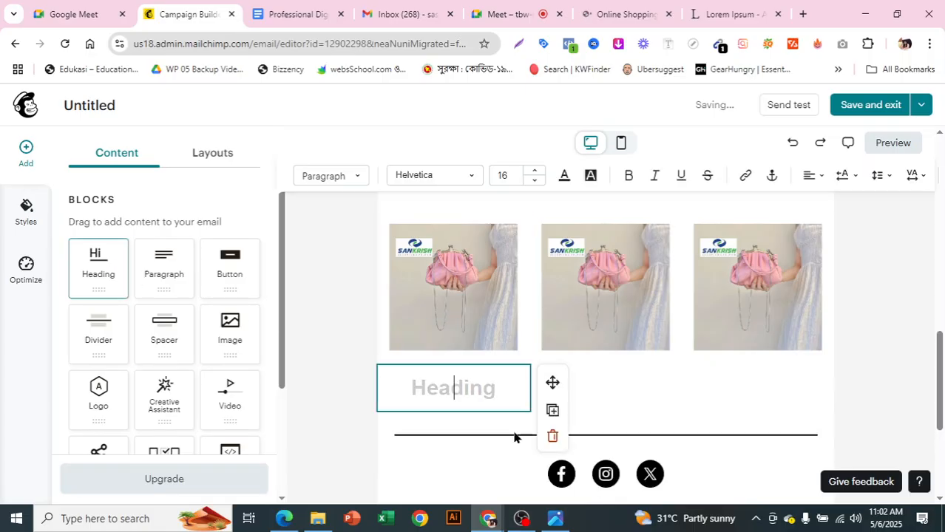
{"action": "type", "text": "60% s"}
{"action": "key", "text": "BackSpace"}
{"action": "type", "text": "d"}
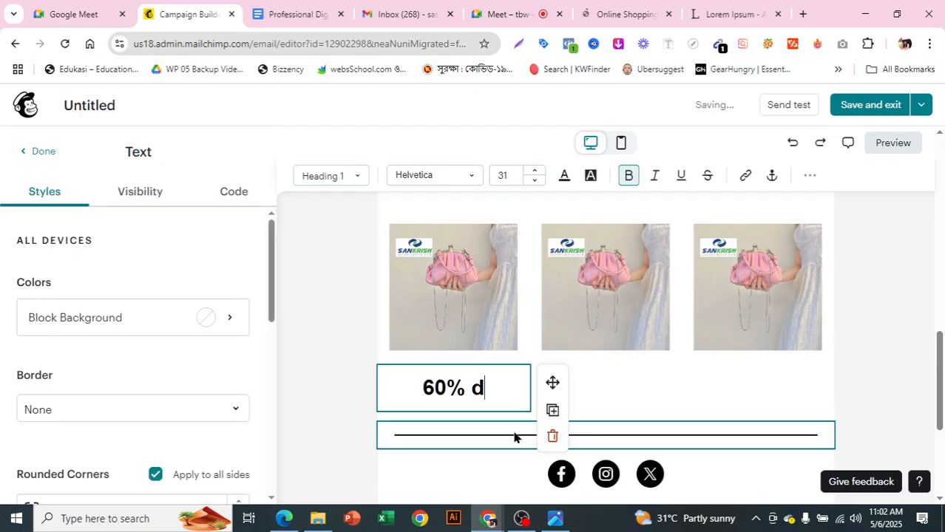
{"action": "type", "text": "iscoun"}
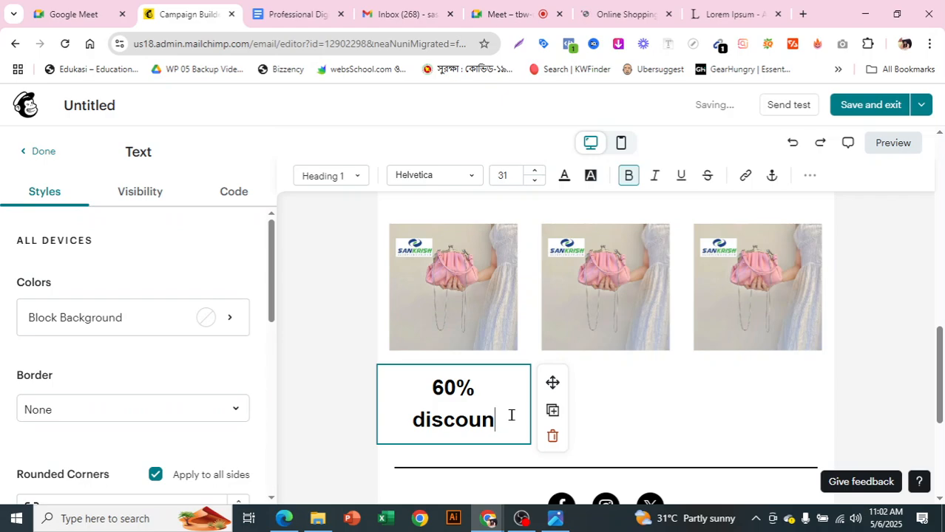
{"action": "type", "text": "t"}
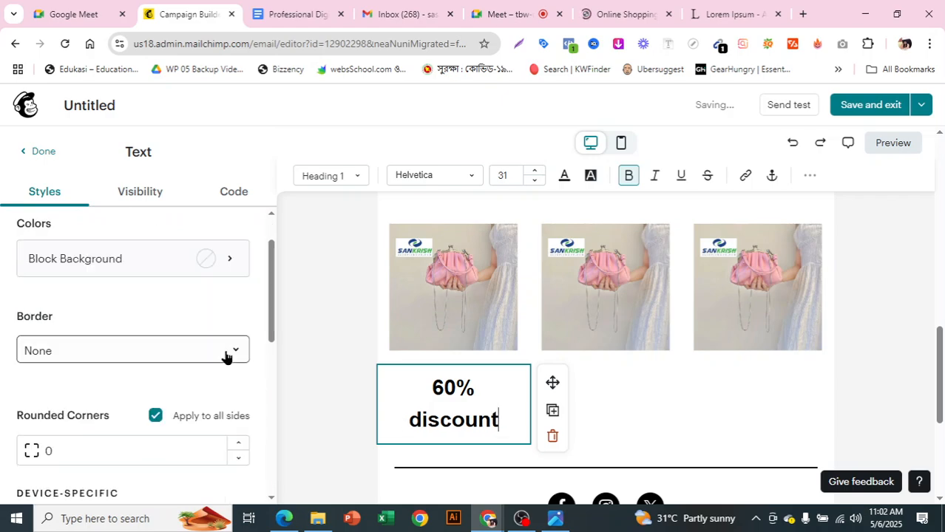
Step: Change the 60% discount heading from h1 to h3 by editing both tags in its HTML code
{"action": "scroll", "coordinate": [227, 351], "scroll_direction": "down", "scroll_amount": 2}
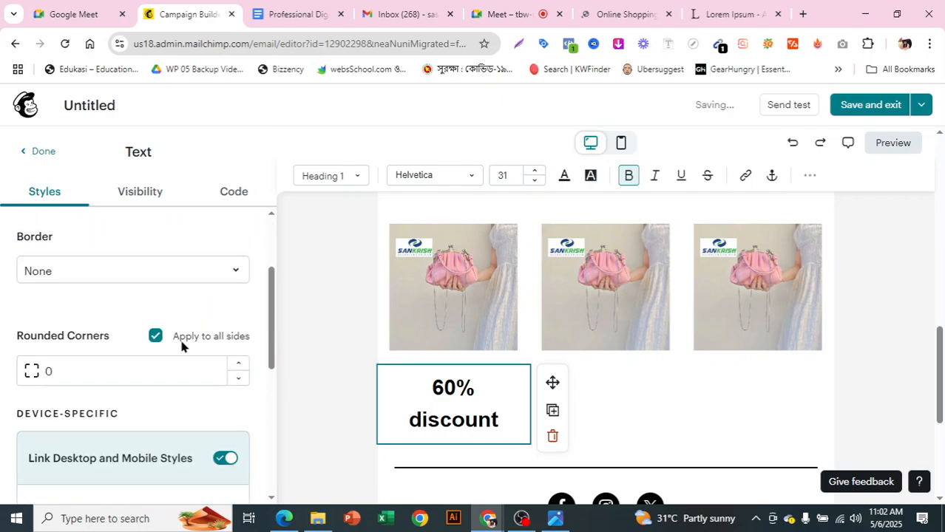
{"action": "scroll", "coordinate": [222, 364], "scroll_direction": "up", "scroll_amount": 2}
{"action": "left_click", "coordinate": [224, 199]}
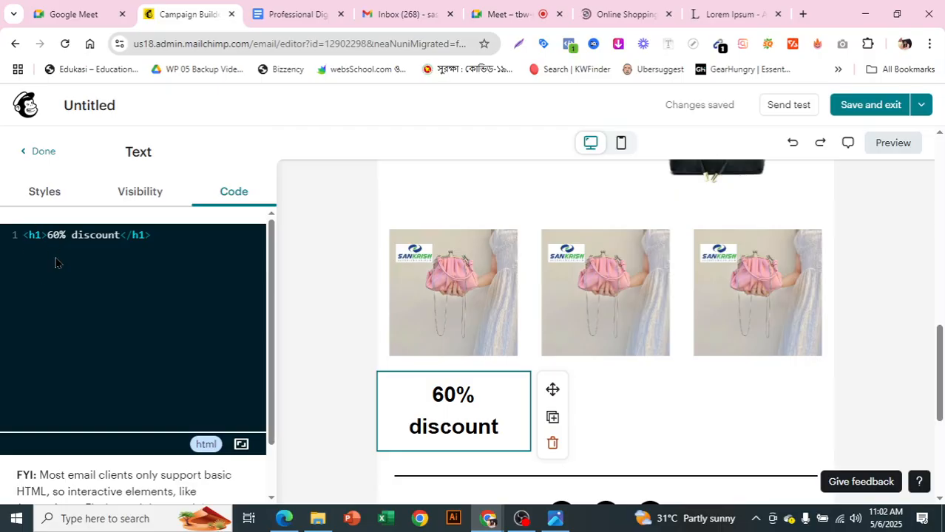
{"action": "key", "text": "BackSpace"}
{"action": "type", "text": "3"}
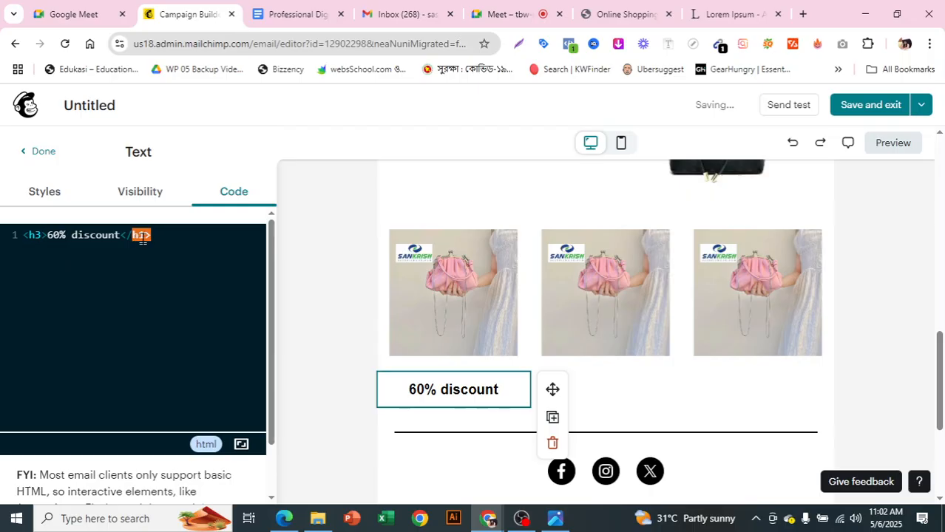
{"action": "type", "text": "3"}
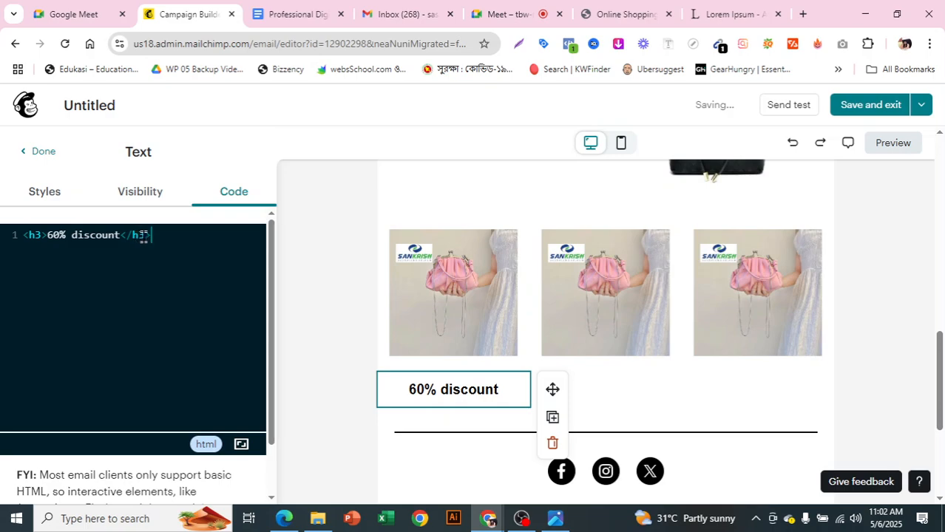
Step: Duplicate the 60% discount heading twice in the first column and finish editing the block
{"action": "left_click", "coordinate": [550, 418]}
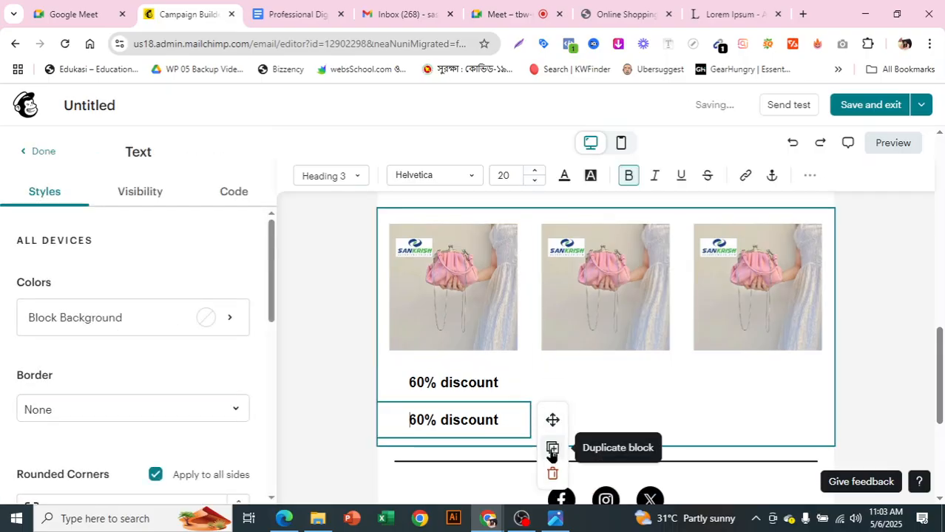
{"action": "left_click", "coordinate": [552, 449]}
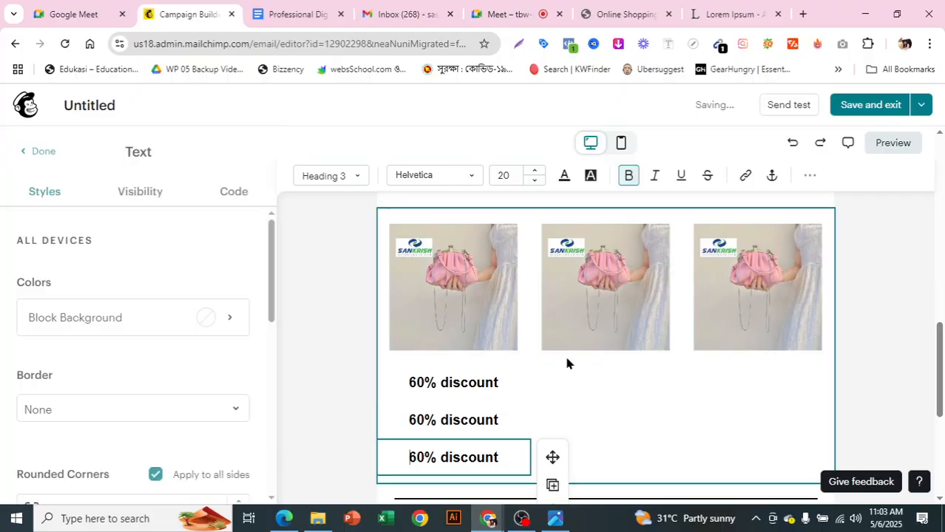
{"action": "left_click", "coordinate": [43, 152]}
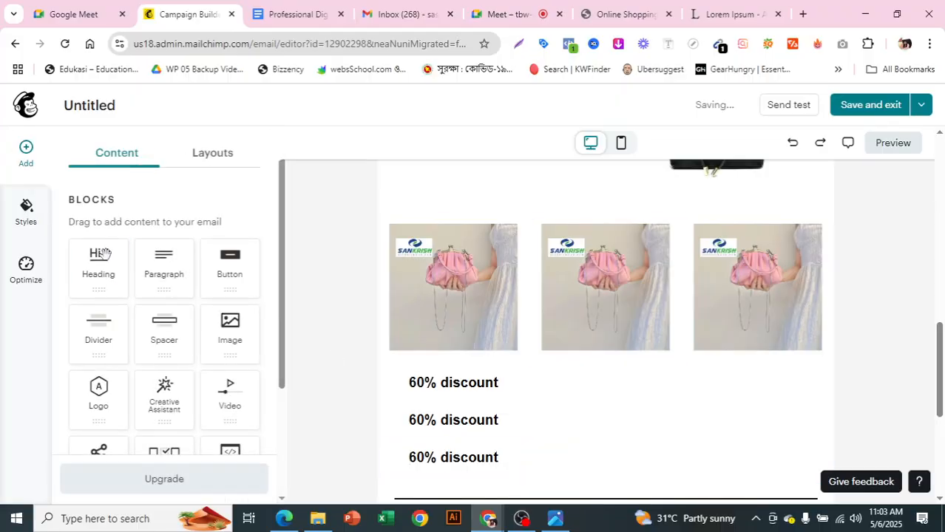
Step: Add an empty Heading block below the second bag image
{"action": "left_click_drag", "start_coordinate": [94, 257], "coordinate": [584, 351]}
{"action": "left_click", "coordinate": [490, 401]}
{"action": "left_click", "coordinate": [519, 428]}
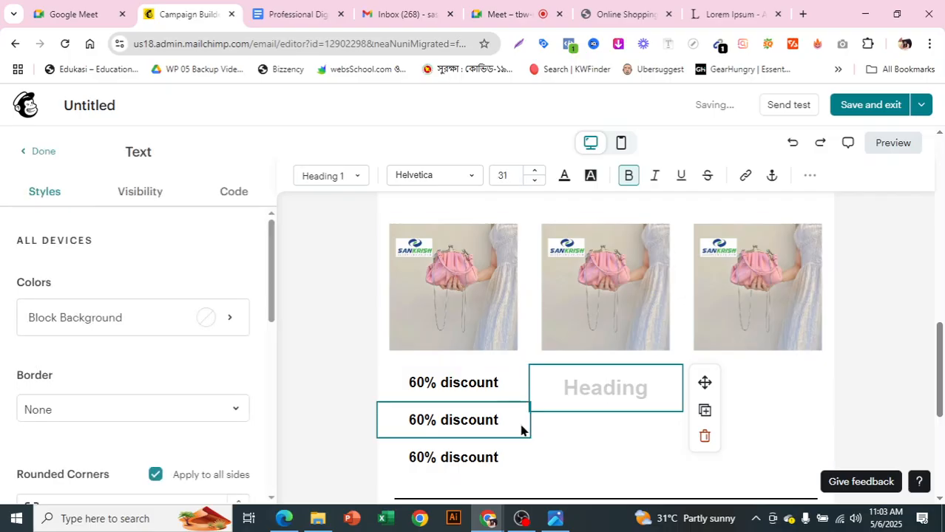
Step: Move a duplicate 60% discount heading into the second column above the empty heading, and remove it again
{"action": "left_click", "coordinate": [490, 420]}
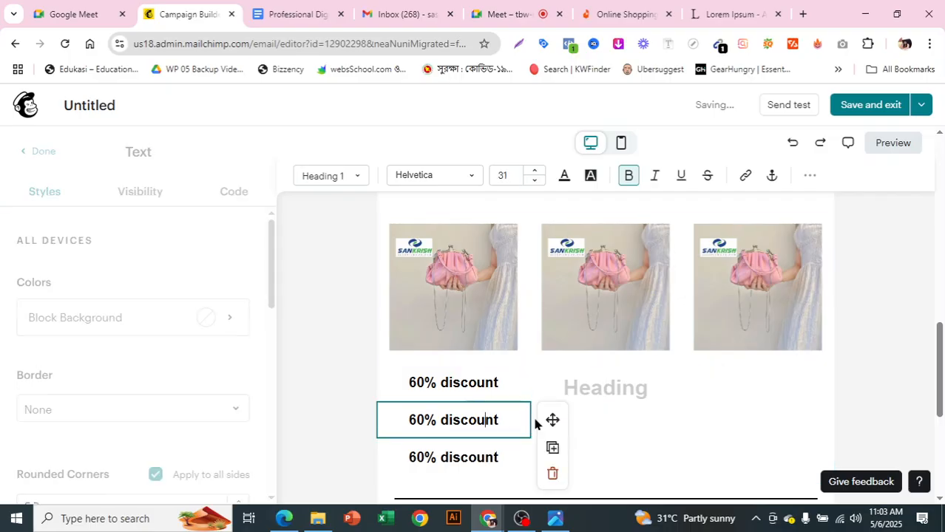
{"action": "left_click_drag", "start_coordinate": [566, 397], "coordinate": [584, 380]}
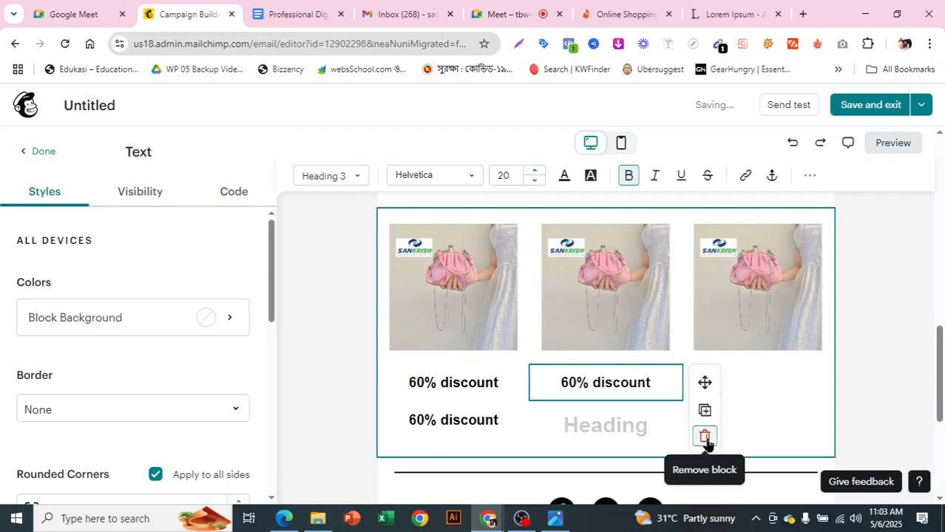
{"action": "left_click", "coordinate": [698, 443]}
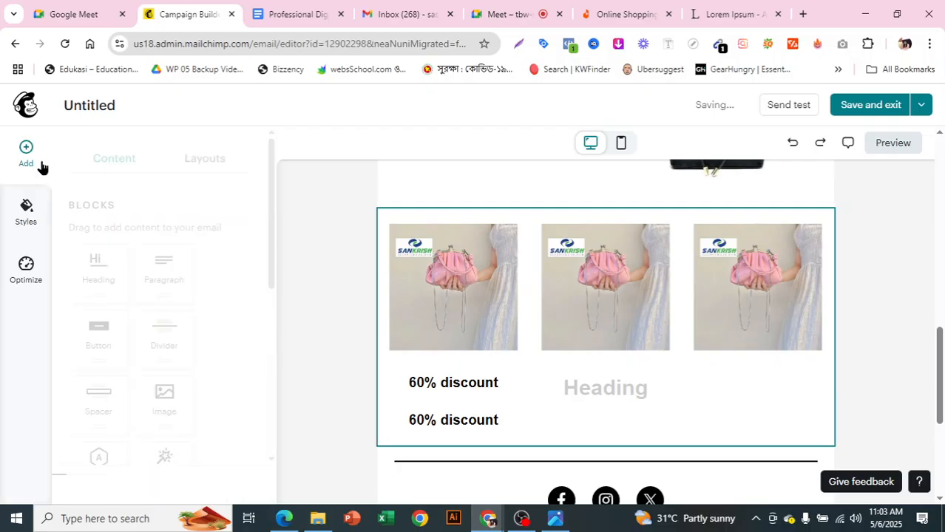
Step: Add a heading reading "40% discount" below the third bag image and fill the empty second-column heading with "30% discount"
{"action": "left_click_drag", "start_coordinate": [99, 266], "coordinate": [735, 352]}
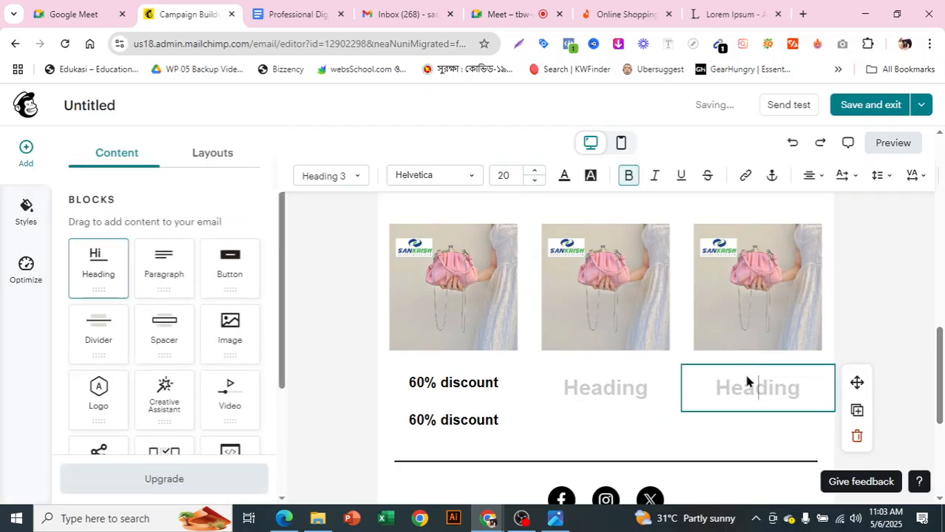
{"action": "type", "text": "40% discount"}
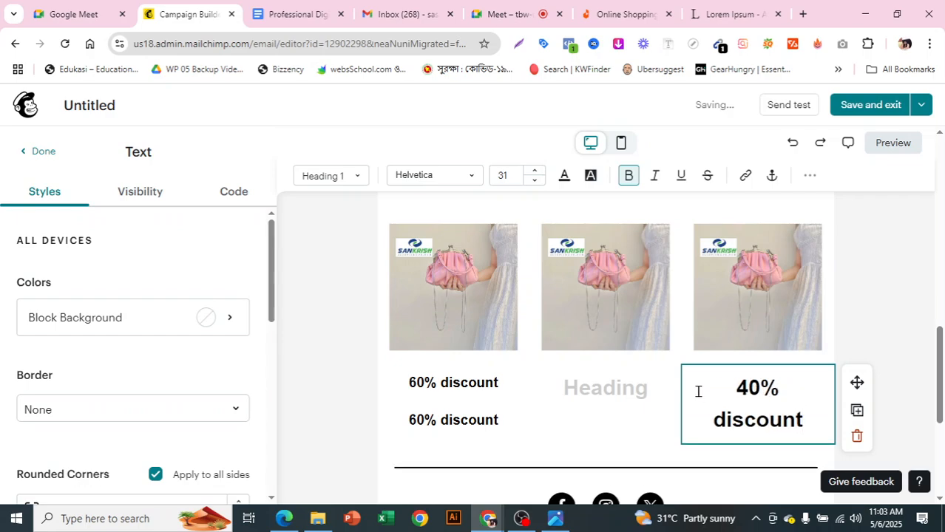
{"action": "left_click", "coordinate": [626, 384]}
{"action": "type", "text": "30%"}
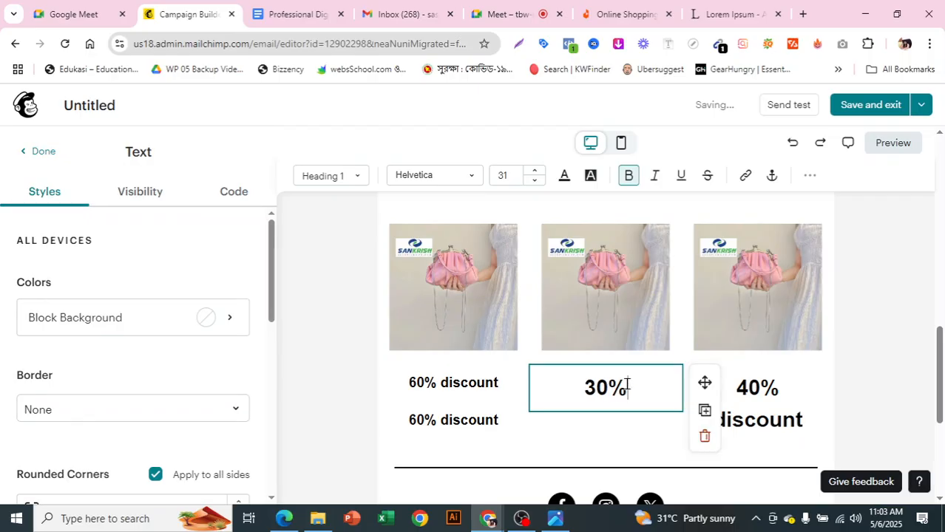
{"action": "type", "text": " discount"}
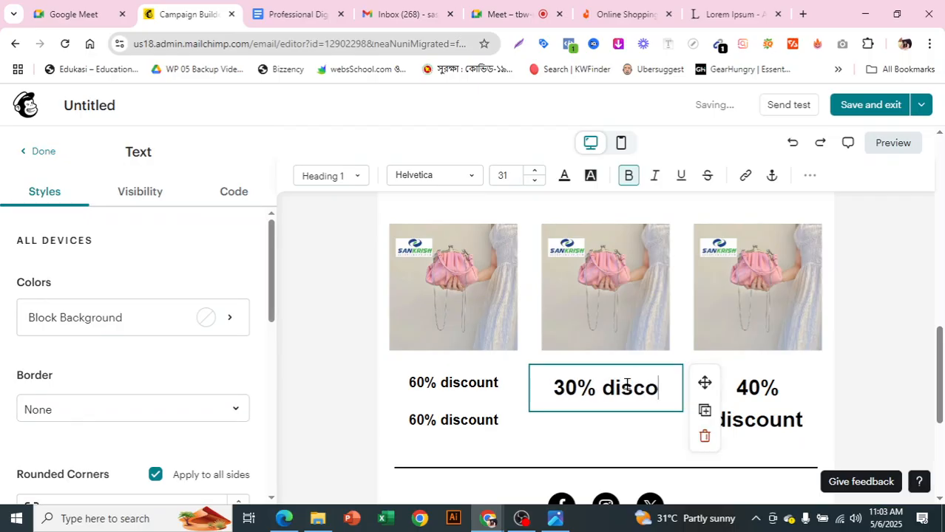
Step: Delete the extra 60% discount heading left in the first column
{"action": "left_click", "coordinate": [493, 421]}
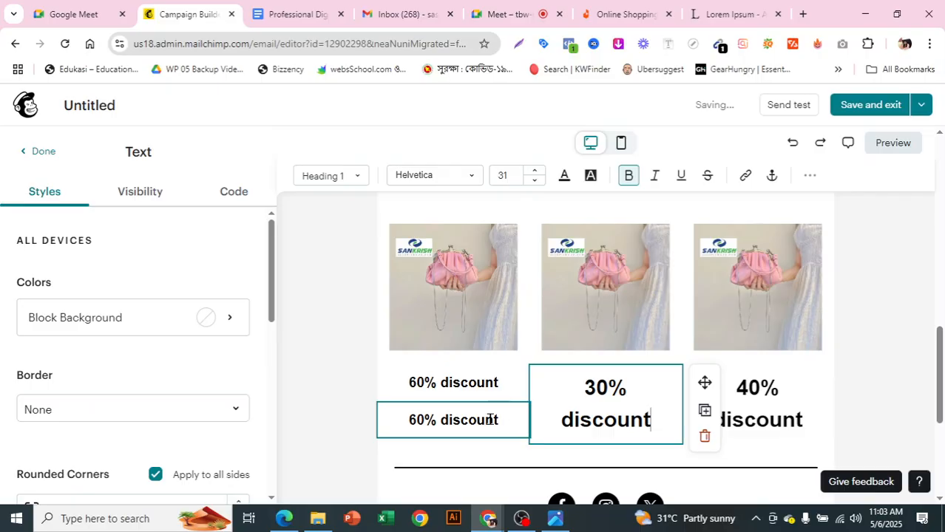
{"action": "left_click", "coordinate": [552, 475]}
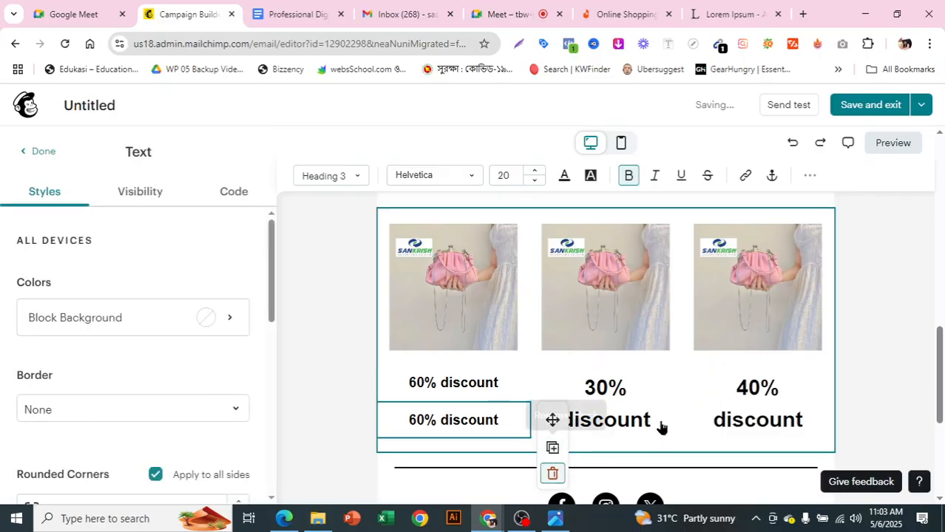
Step: Change the 30% discount heading to h3 by editing both tags in its HTML code
{"action": "left_click", "coordinate": [653, 419]}
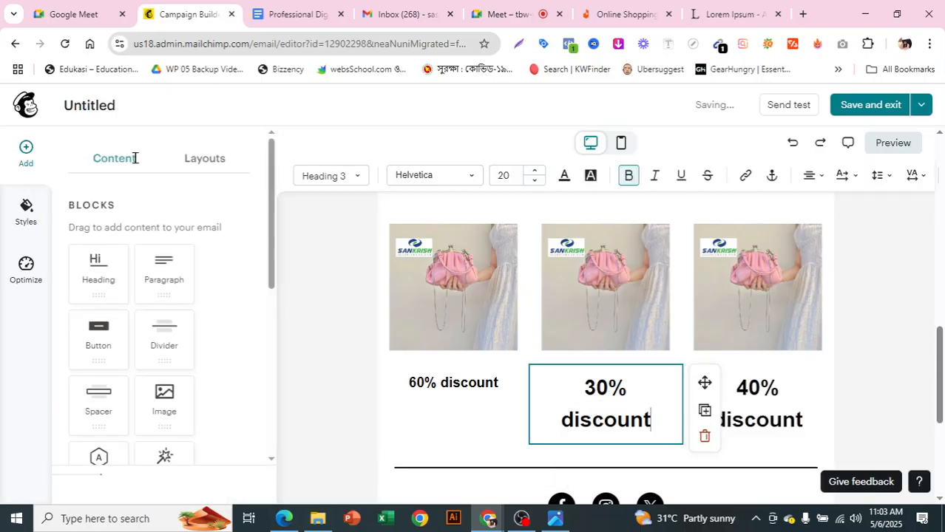
{"action": "left_click", "coordinate": [234, 192]}
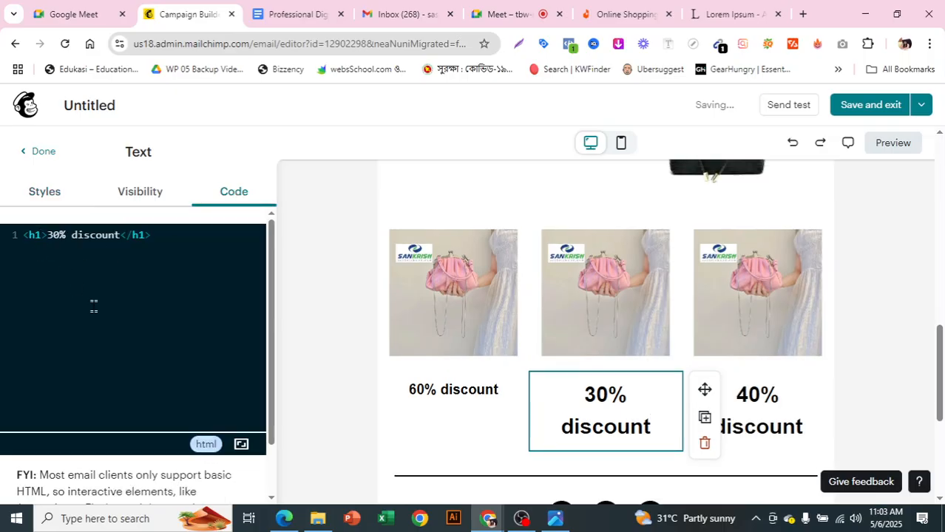
{"action": "left_click", "coordinate": [41, 252]}
{"action": "key", "text": "BackSpace"}
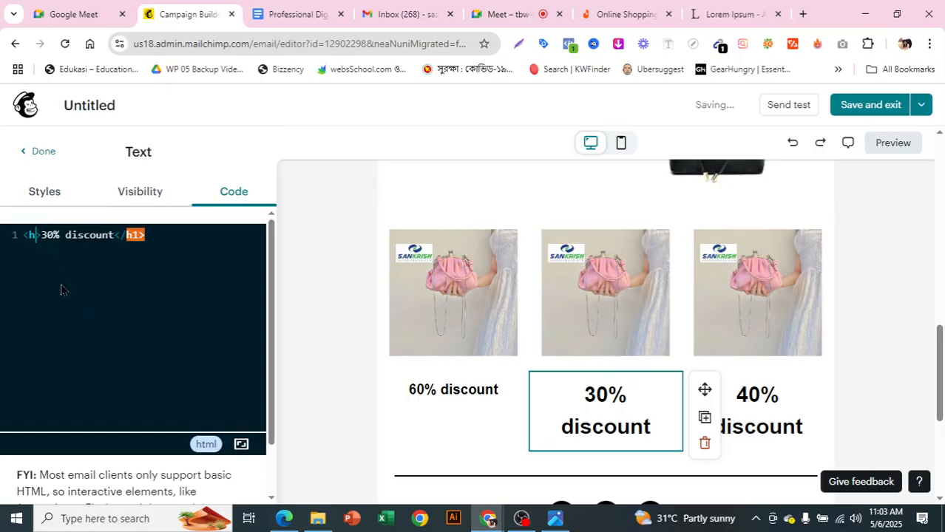
{"action": "type", "text": "3"}
{"action": "type", "text": "h3>"}
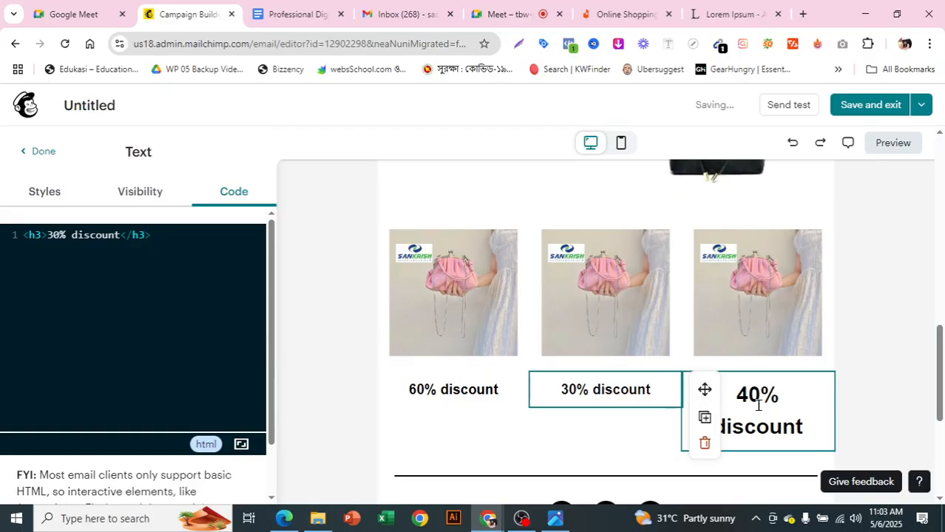
Step: Change the 40% discount heading to h3 in its HTML code and finish editing the block
{"action": "left_click", "coordinate": [757, 405]}
{"action": "left_click", "coordinate": [235, 191]}
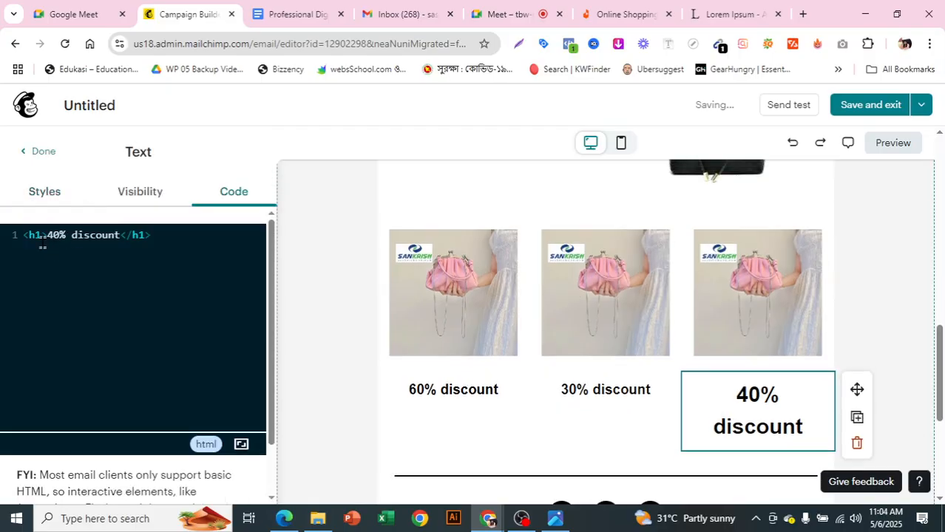
{"action": "key", "text": "BackSpace"}
{"action": "type", "text": "3"}
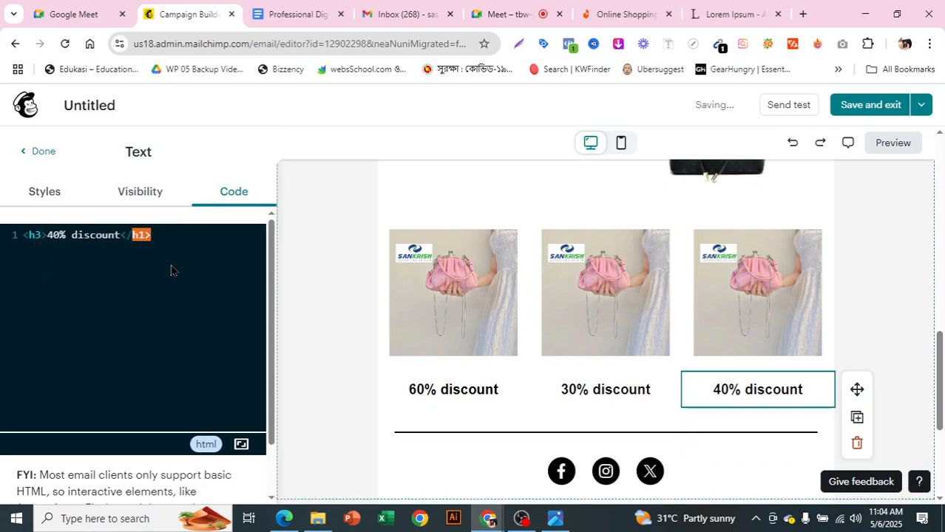
{"action": "type", "text": "3"}
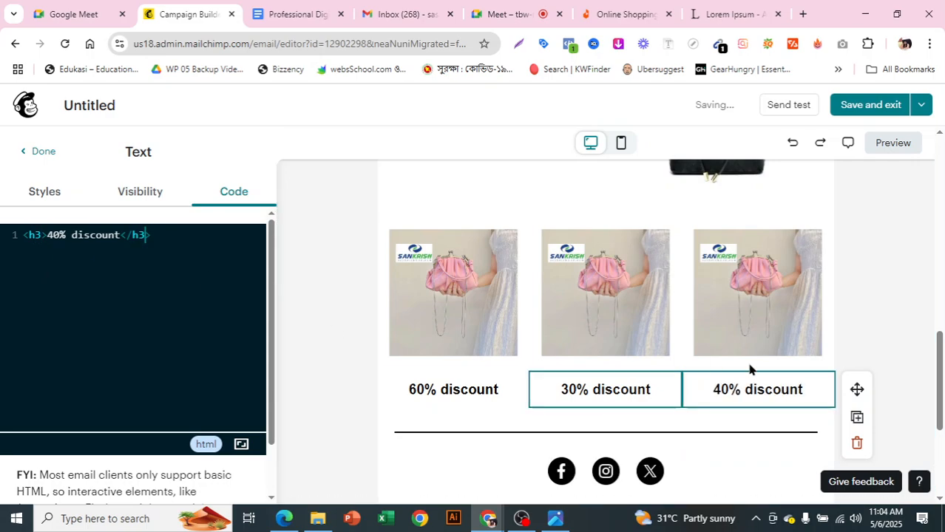
{"action": "scroll", "coordinate": [865, 338], "scroll_direction": "down", "scroll_amount": 1}
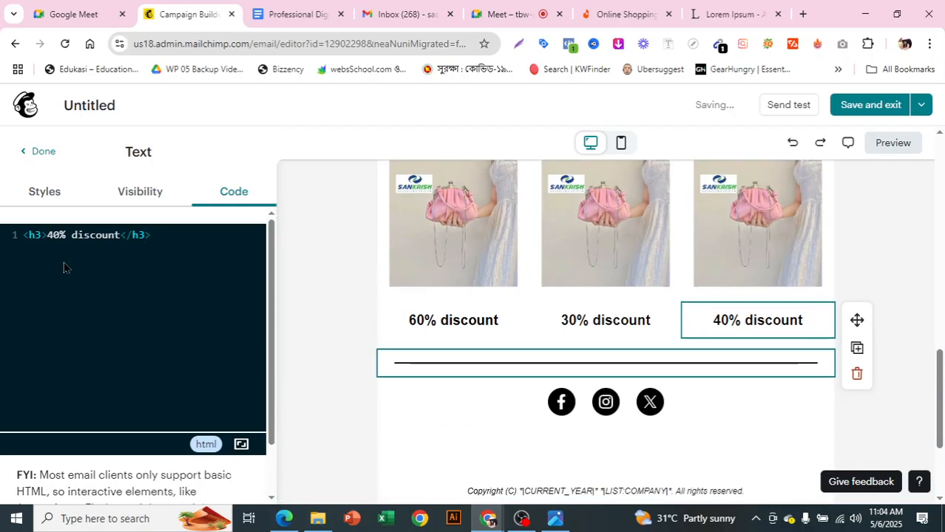
{"action": "left_click", "coordinate": [38, 156]}
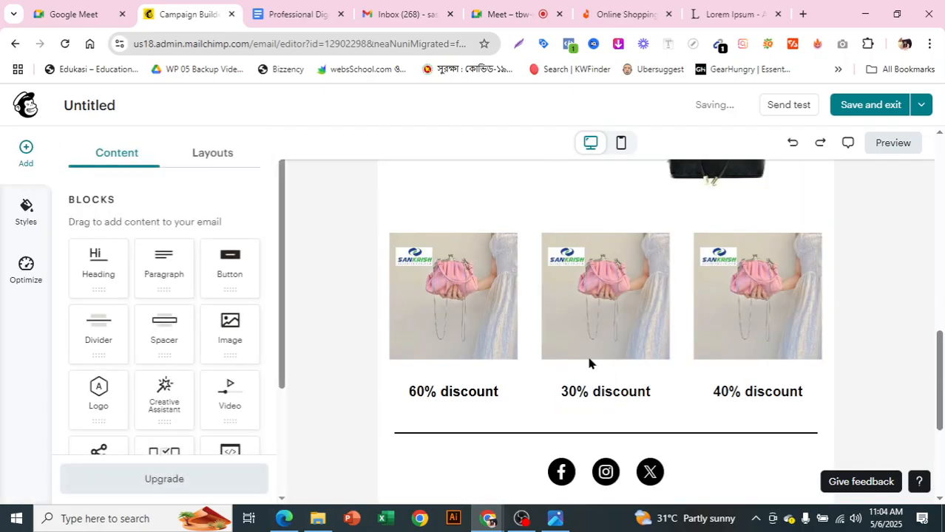
Step: Add a Button block below the 60% discount heading and remove it again
{"action": "left_click_drag", "start_coordinate": [226, 273], "coordinate": [435, 340]}
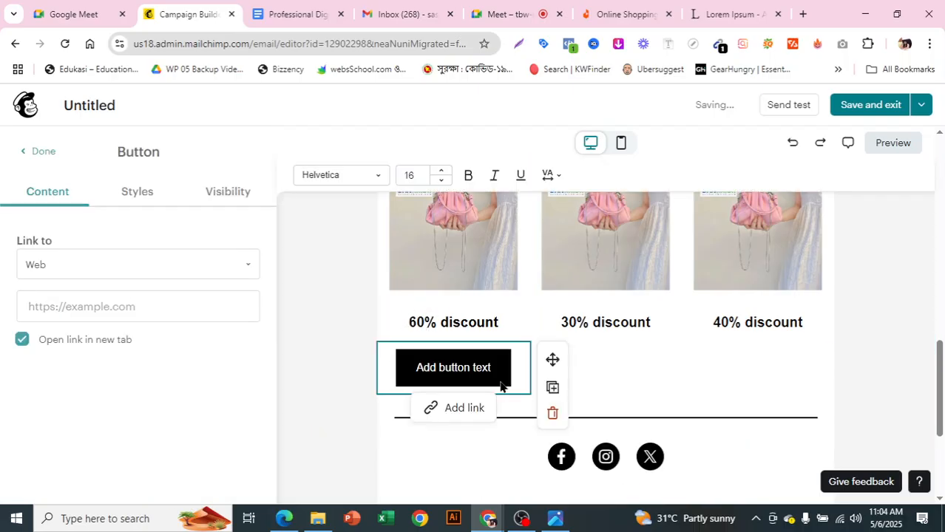
{"action": "left_click", "coordinate": [550, 415]}
{"action": "left_click", "coordinate": [26, 148]}
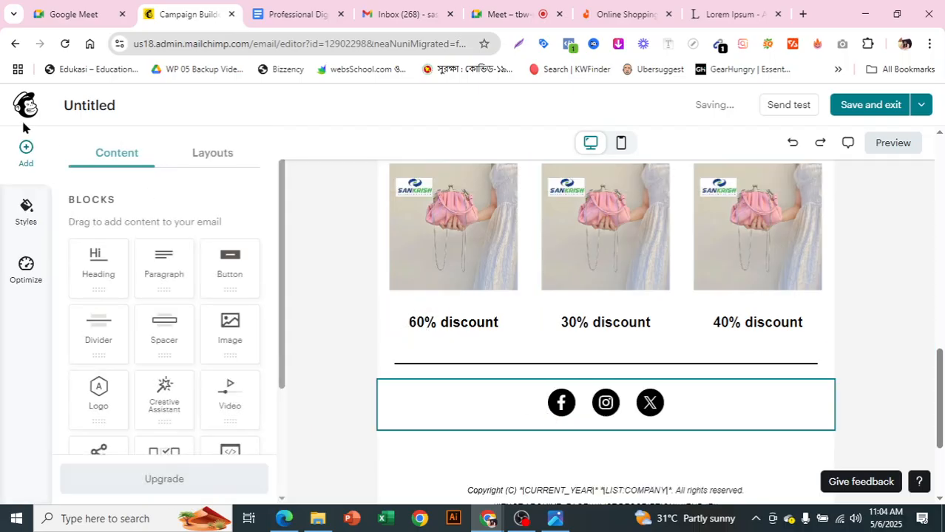
Step: Remove the full-width divider above the social icons and place a new Divider block above the 30% discount heading
{"action": "left_click", "coordinate": [490, 368]}
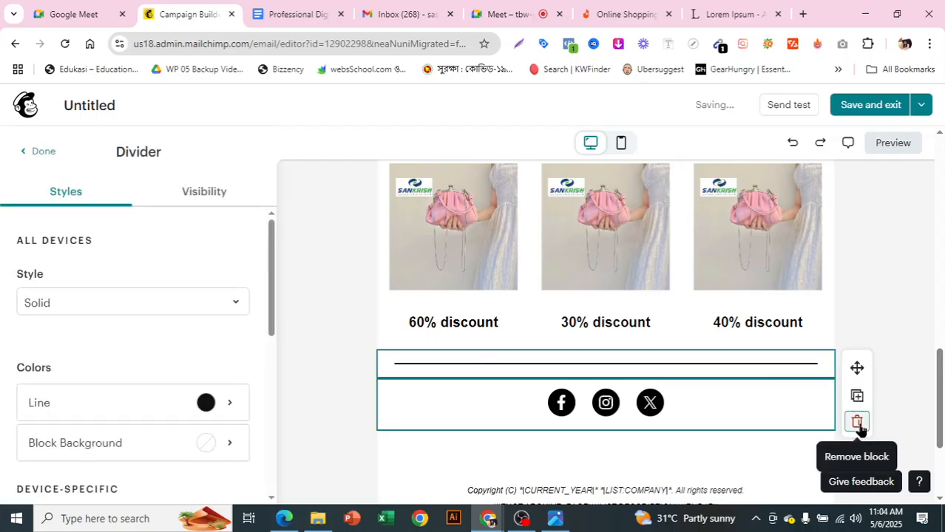
{"action": "left_click", "coordinate": [857, 424]}
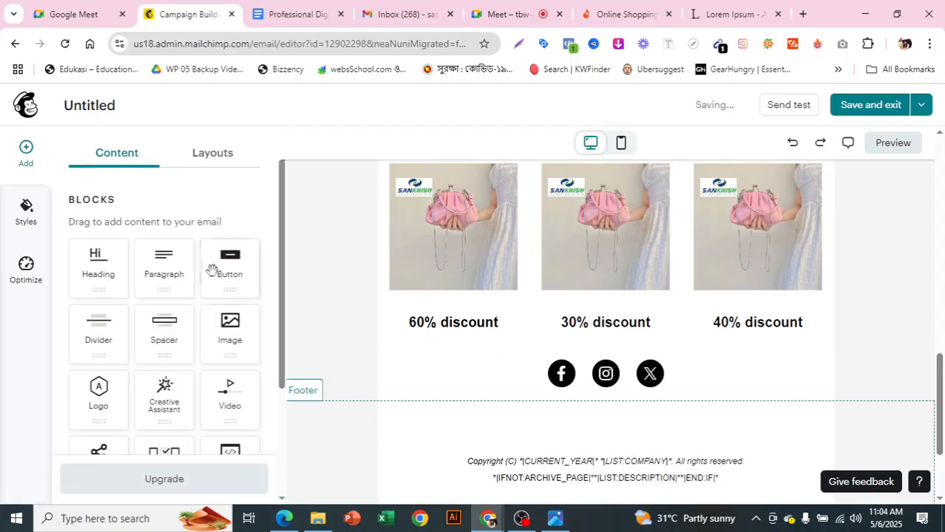
{"action": "left_click_drag", "start_coordinate": [96, 337], "coordinate": [580, 331]}
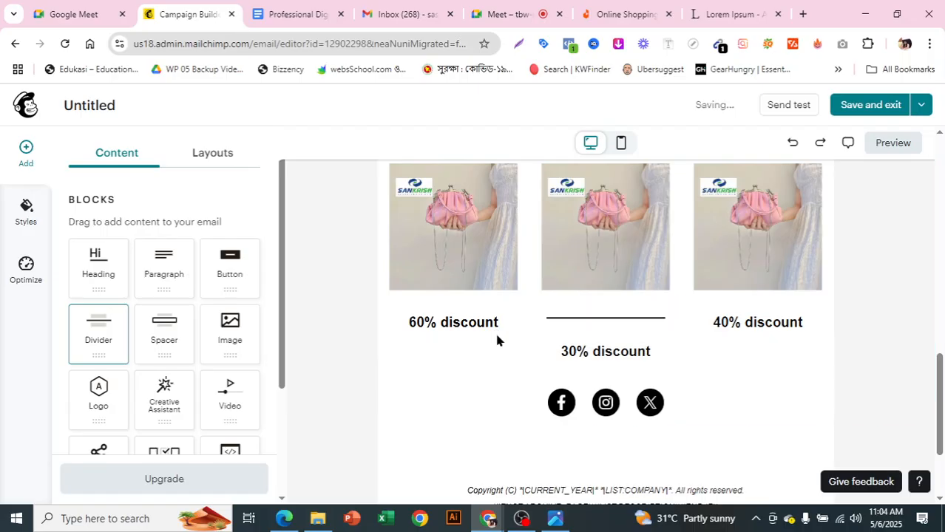
Step: Remove the divider above the 30% discount heading and place a full-width Divider block below the three-column bag row
{"action": "left_click", "coordinate": [705, 376]}
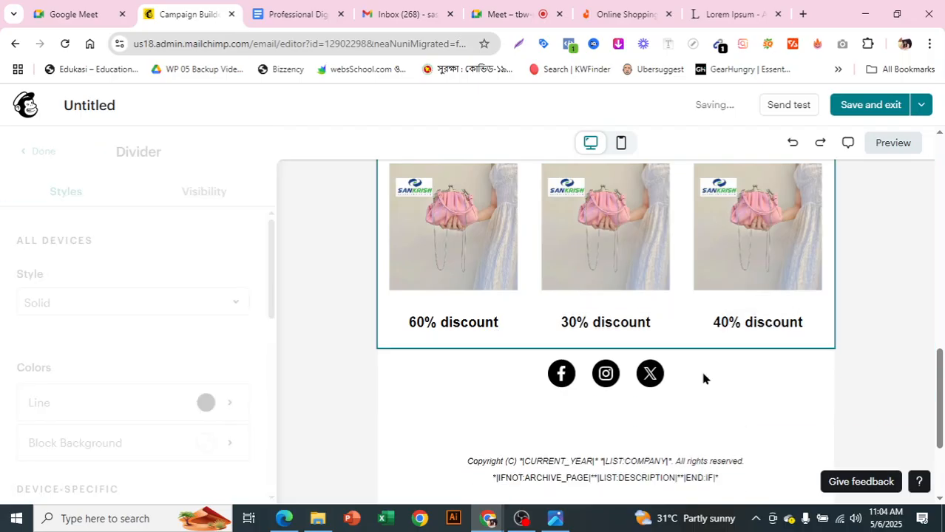
{"action": "left_click_drag", "start_coordinate": [99, 329], "coordinate": [592, 350]}
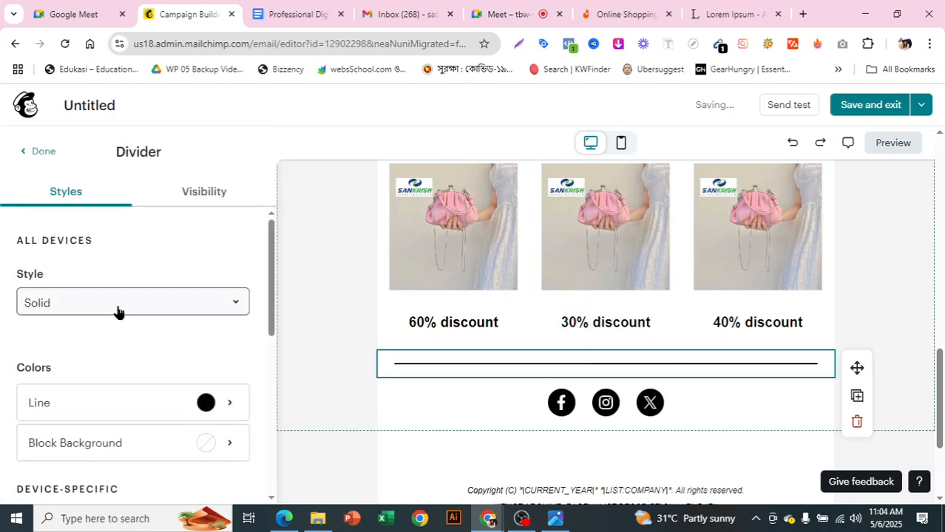
{"action": "scroll", "coordinate": [123, 313], "scroll_direction": "down", "scroll_amount": 2}
{"action": "scroll", "coordinate": [123, 313], "scroll_direction": "up", "scroll_amount": 2}
{"action": "left_click", "coordinate": [37, 155]}
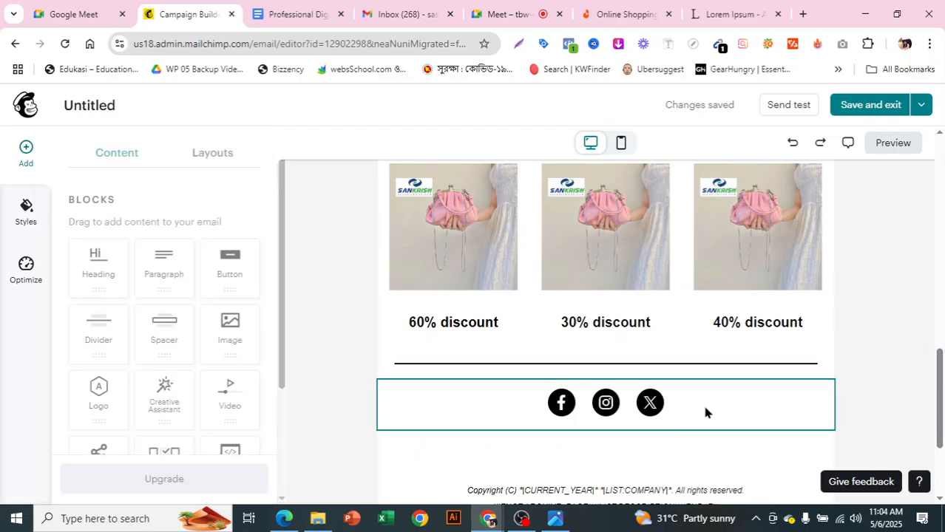
Step: Delete the existing social icons block and place a new Social block directly below the full-width divider
{"action": "mouse_move", "coordinate": [880, 444]}
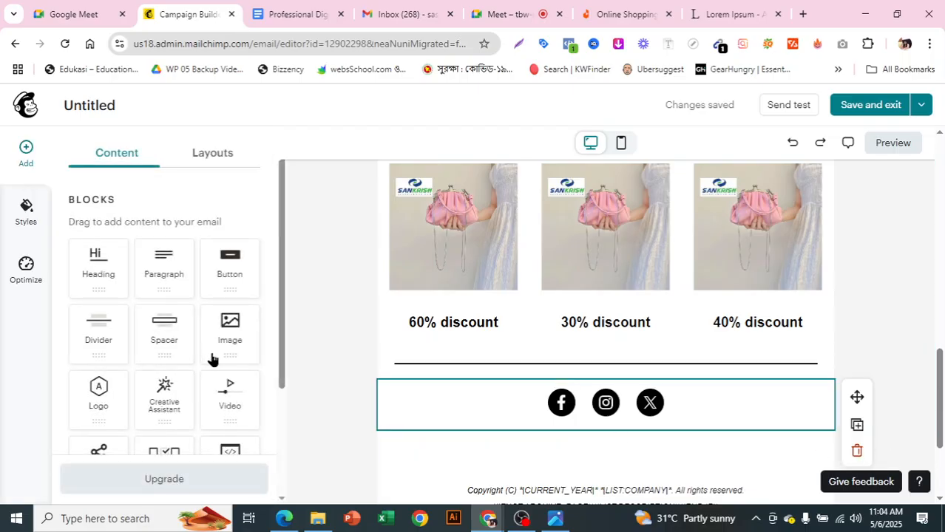
{"action": "key", "text": "Delete"}
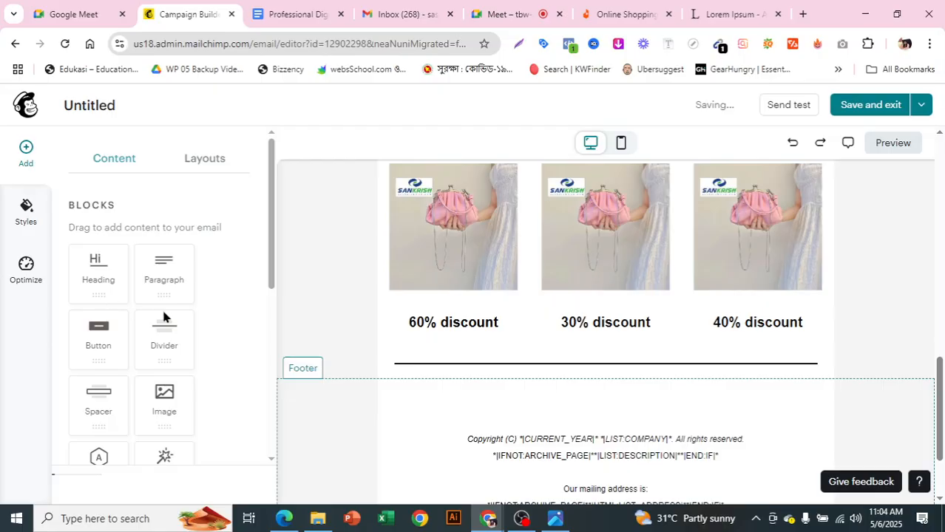
{"action": "scroll", "coordinate": [210, 362], "scroll_direction": "down", "scroll_amount": 2}
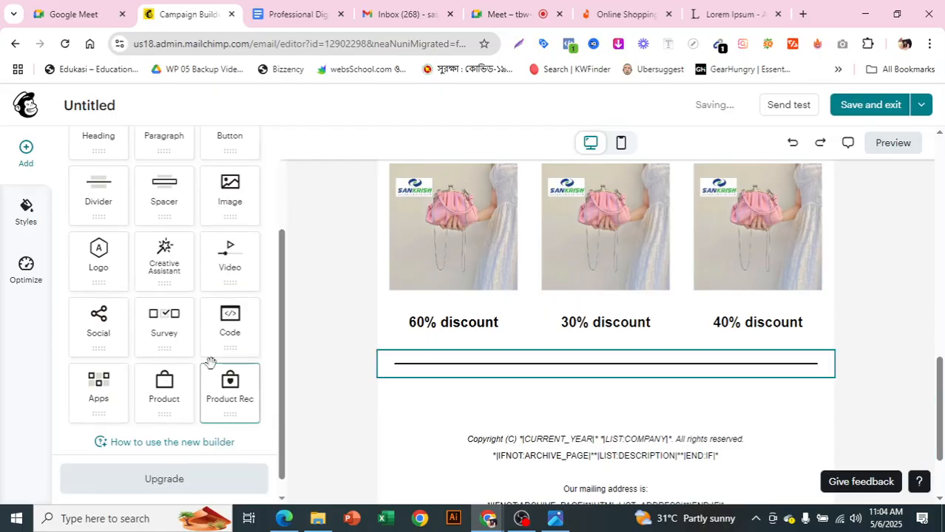
{"action": "scroll", "coordinate": [228, 407], "scroll_direction": "up", "scroll_amount": 1}
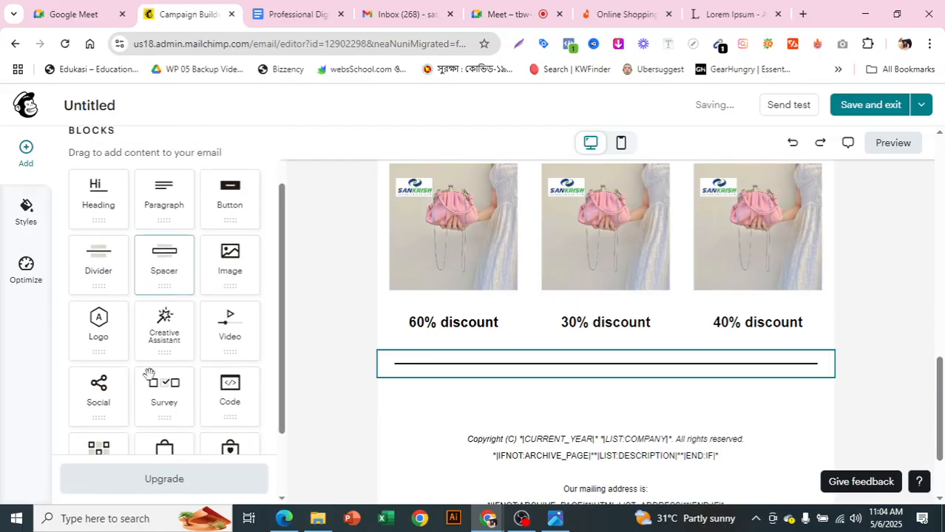
{"action": "left_click_drag", "start_coordinate": [553, 365], "coordinate": [571, 375]}
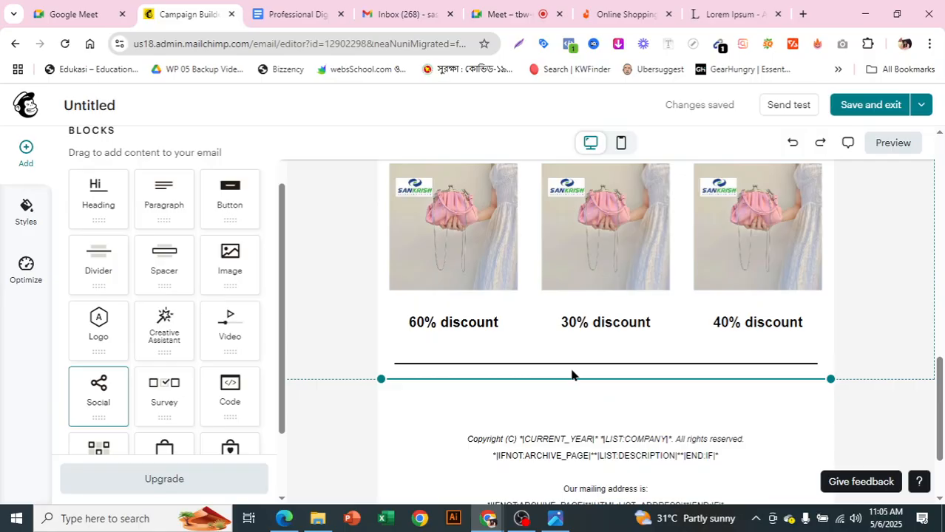
{"action": "left_click", "coordinate": [594, 410]}
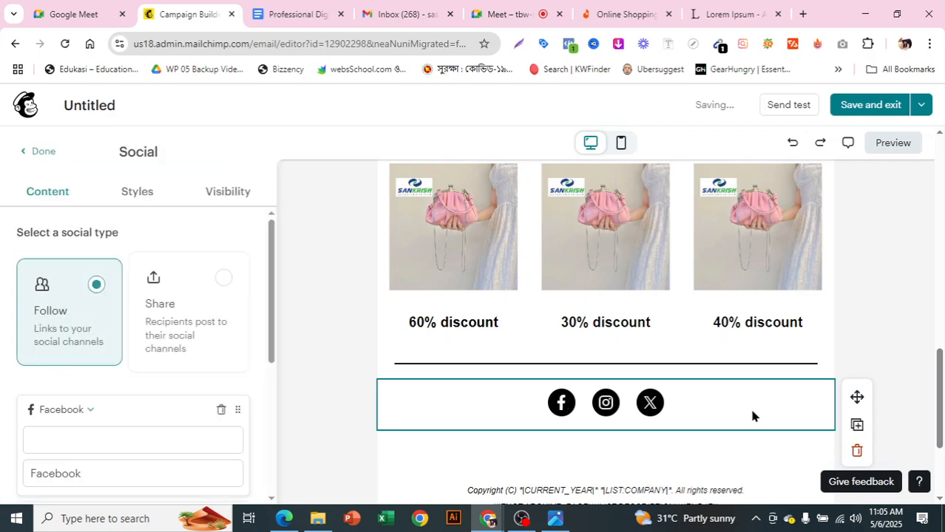
Step: Try the Share social type for the new block and switch it back to Follow
{"action": "left_click", "coordinate": [194, 311]}
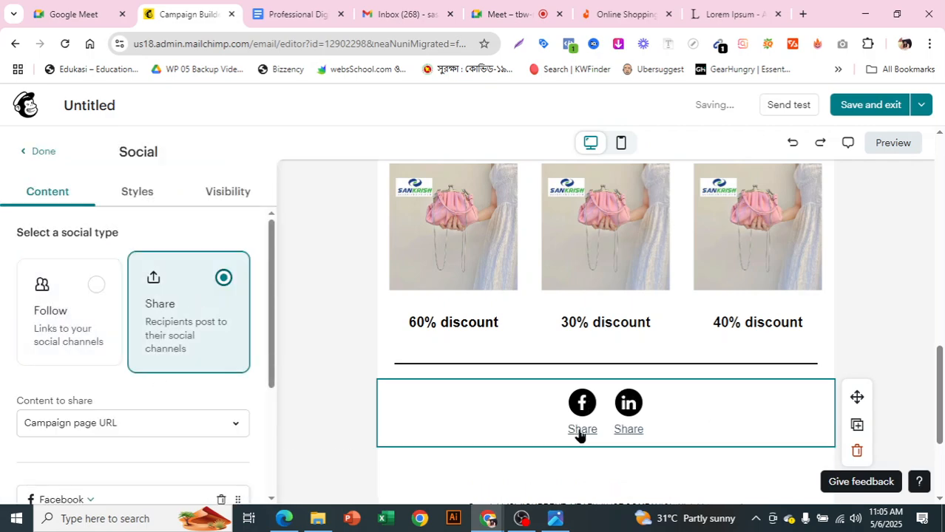
{"action": "left_click", "coordinate": [64, 338]}
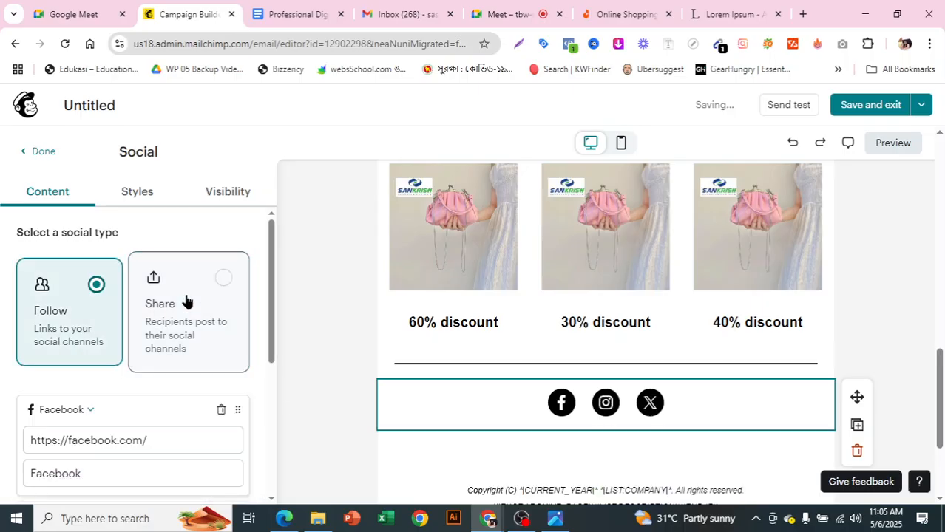
{"action": "scroll", "coordinate": [186, 300], "scroll_direction": "down", "scroll_amount": 1}
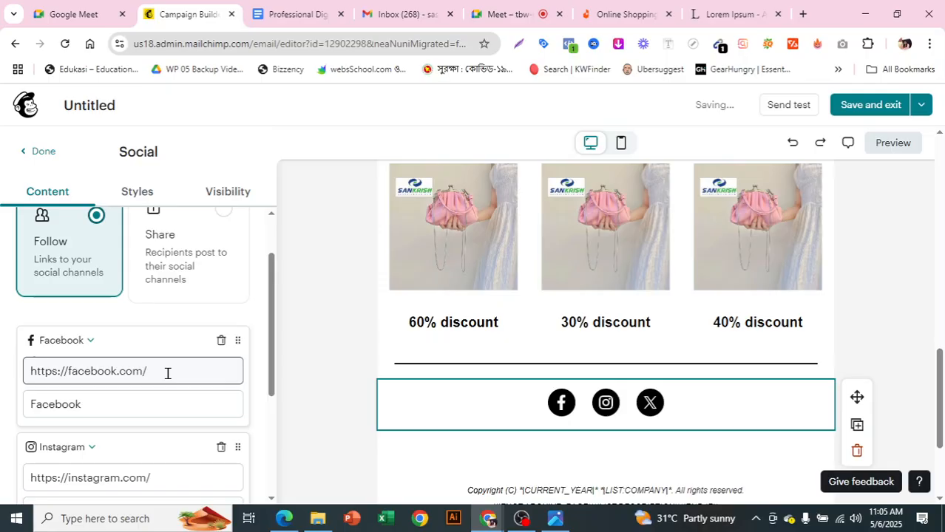
Step: View the Facebook page address in Edge, and examine the Facebook, Instagram and X link fields of the Mailchimp social block in Chrome
{"action": "left_click", "coordinate": [284, 518]}
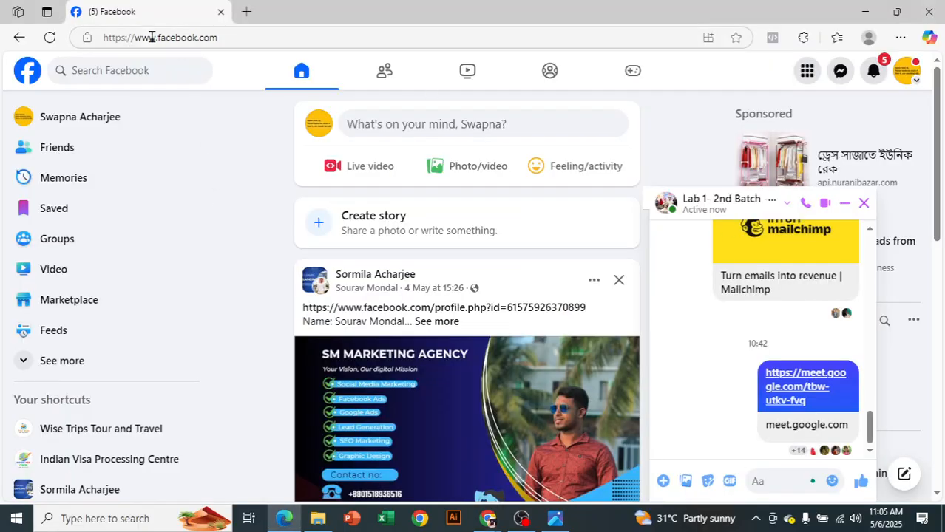
{"action": "left_click", "coordinate": [151, 37]}
{"action": "mouse_move", "coordinate": [491, 521]}
{"action": "left_click", "coordinate": [409, 452]}
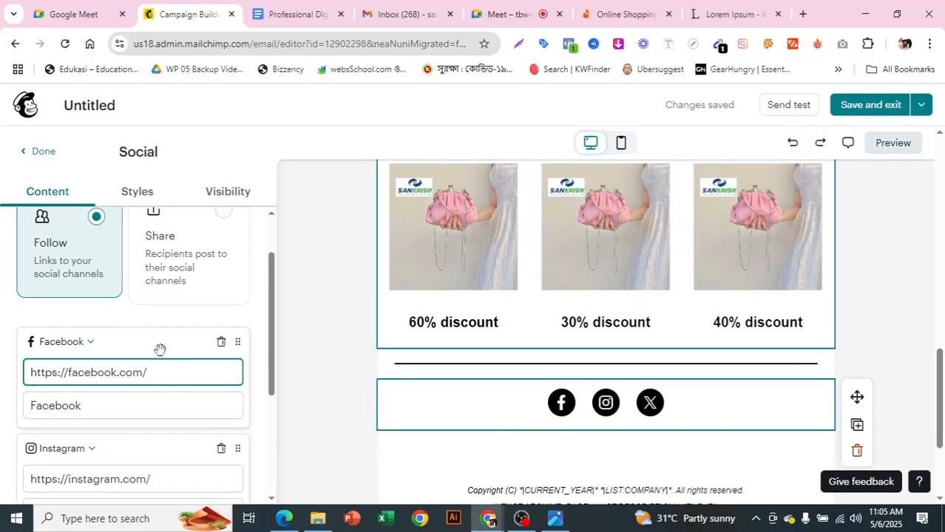
{"action": "scroll", "coordinate": [158, 349], "scroll_direction": "down", "scroll_amount": 1}
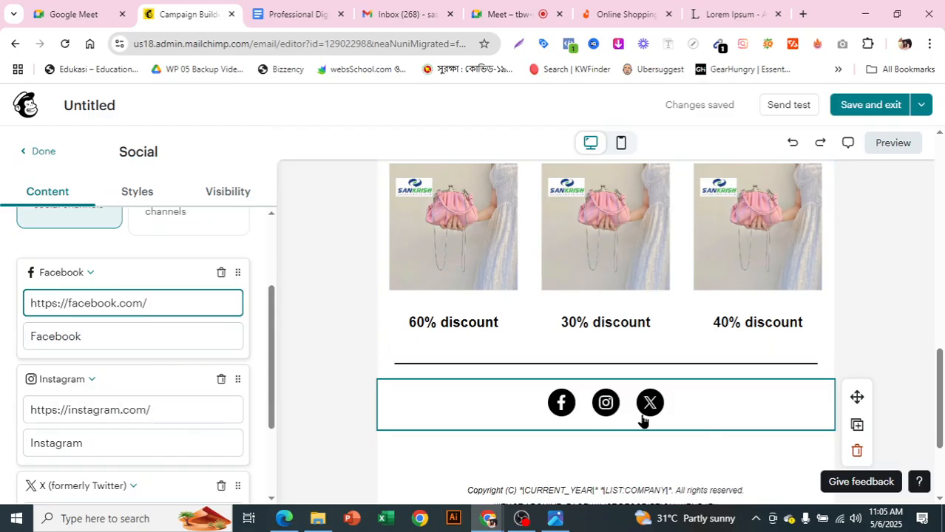
{"action": "scroll", "coordinate": [181, 339], "scroll_direction": "down", "scroll_amount": 2}
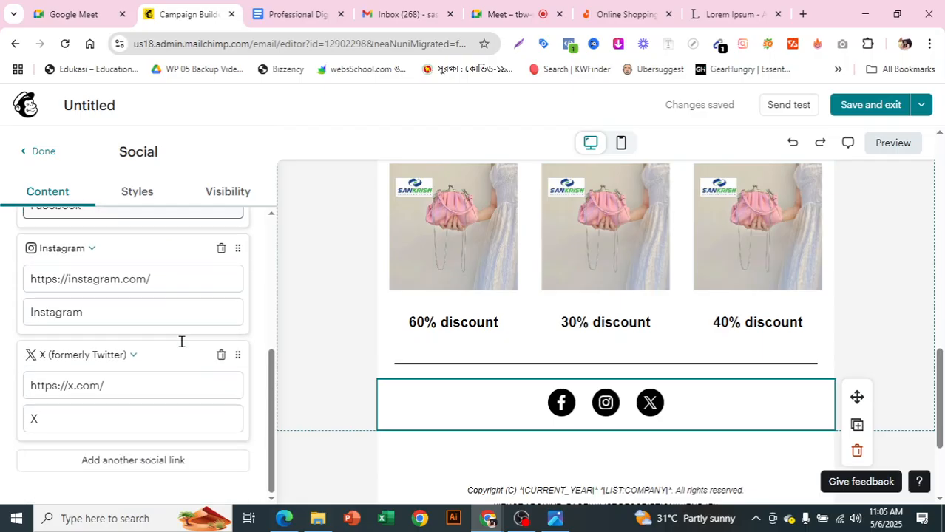
{"action": "scroll", "coordinate": [179, 338], "scroll_direction": "up", "scroll_amount": 3}
{"action": "scroll", "coordinate": [180, 337], "scroll_direction": "down", "scroll_amount": 3}
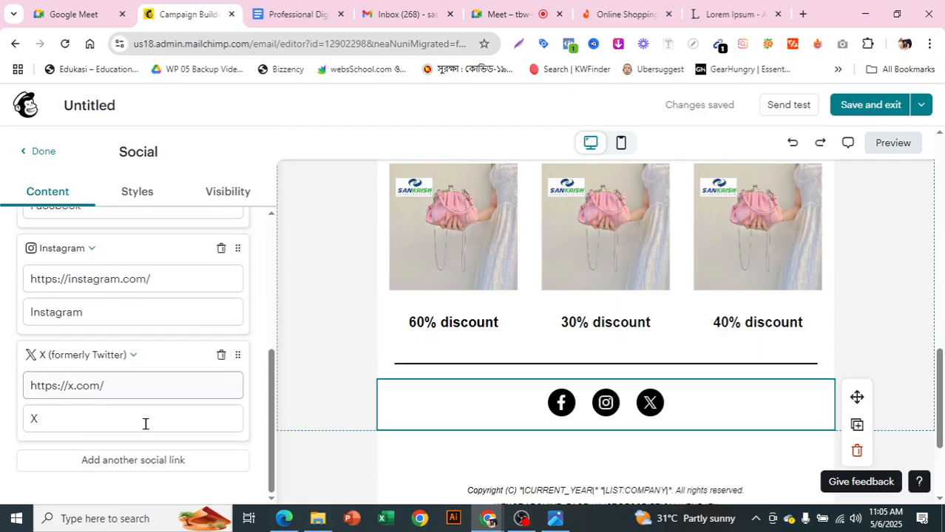
Step: Add an Email link and a Website link to the social block after the X link
{"action": "left_click", "coordinate": [139, 464]}
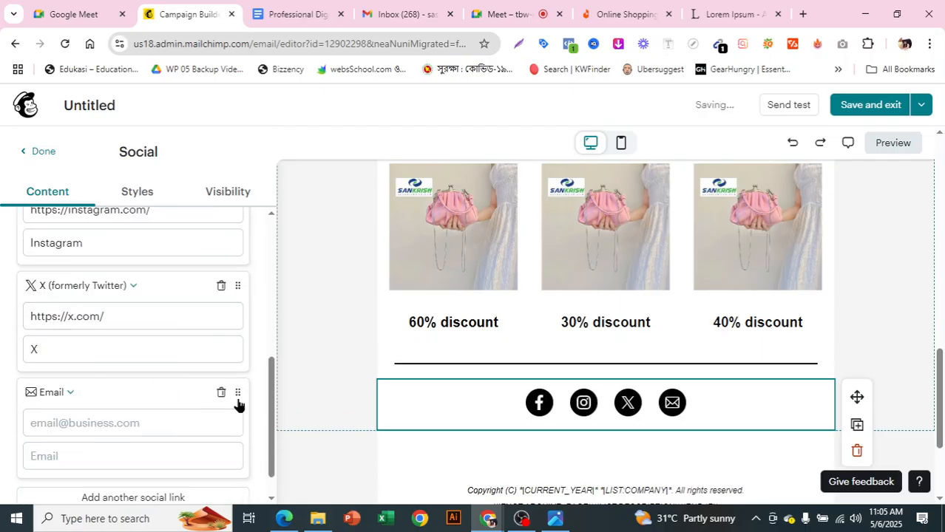
{"action": "scroll", "coordinate": [215, 425], "scroll_direction": "down", "scroll_amount": 1}
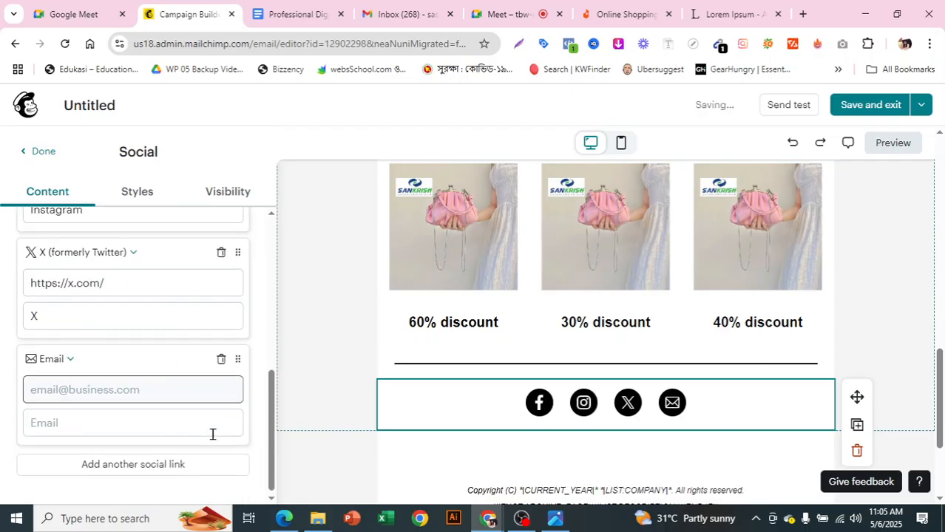
{"action": "left_click", "coordinate": [142, 461]}
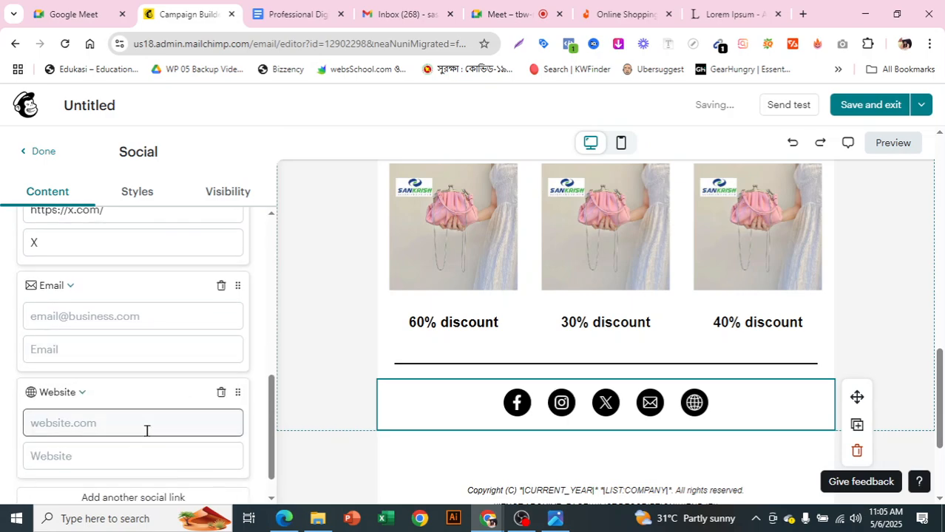
Step: Try the Vertical layout in the social block's styles and set the layout back to Horizontal
{"action": "scroll", "coordinate": [145, 385], "scroll_direction": "up", "scroll_amount": 5}
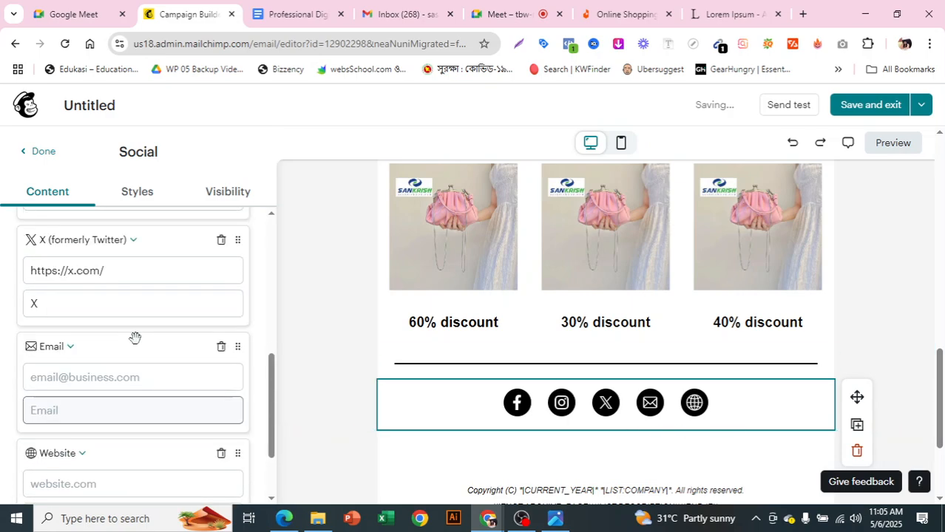
{"action": "left_click", "coordinate": [145, 189]}
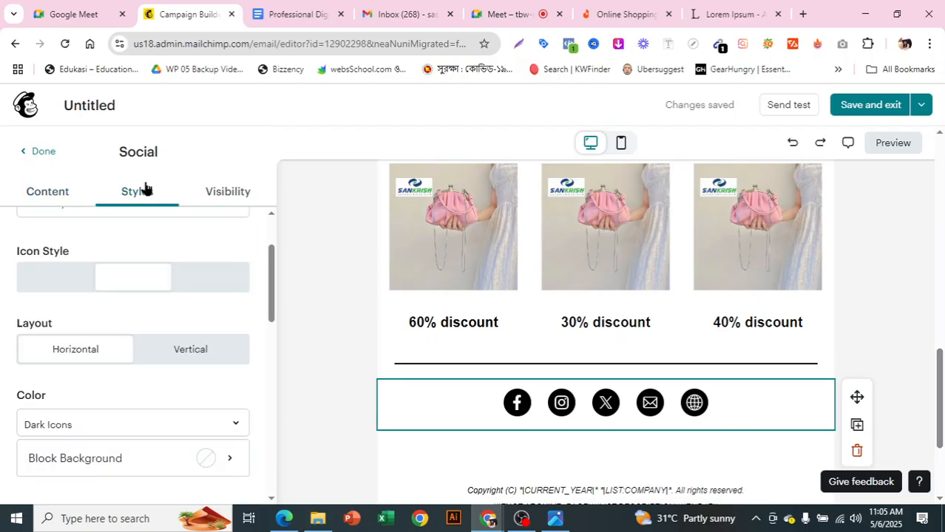
{"action": "left_click", "coordinate": [196, 352]}
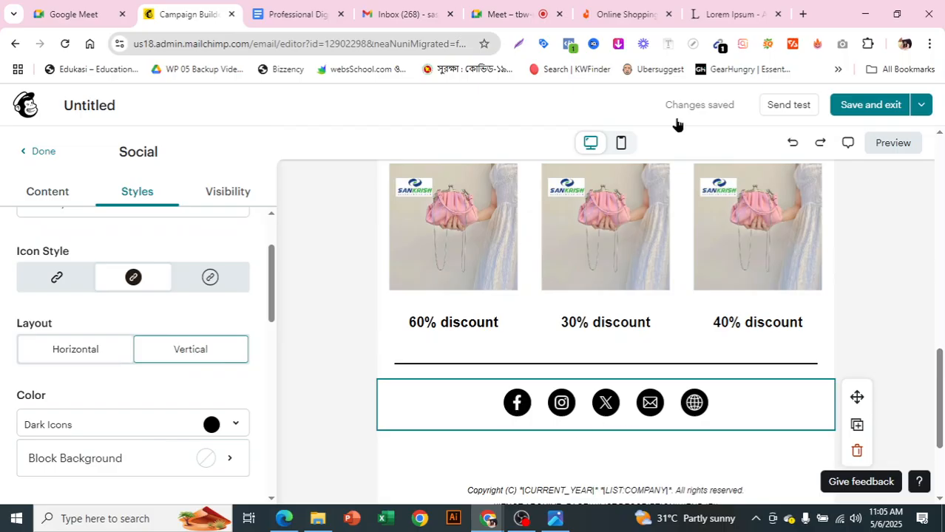
{"action": "left_click", "coordinate": [191, 351]}
{"action": "left_click", "coordinate": [80, 360]}
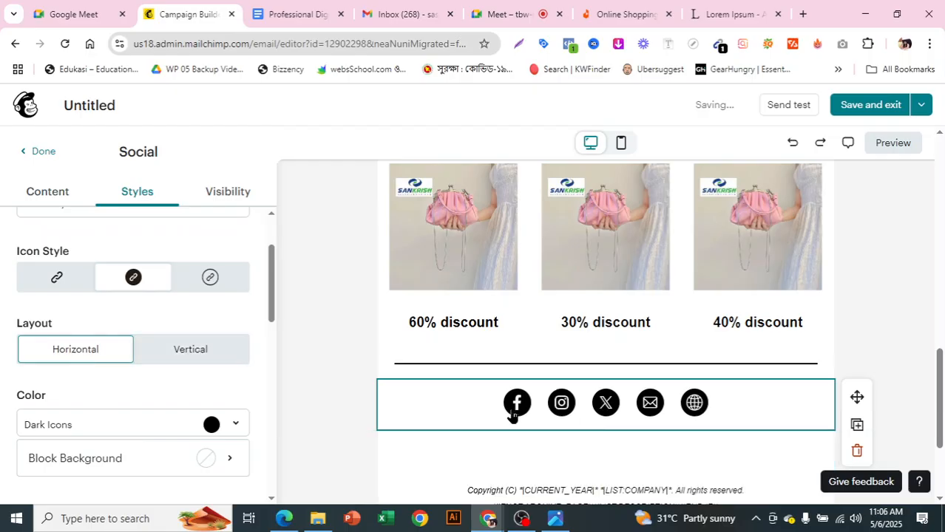
Step: Set the social icons' color to Color with White Icons
{"action": "scroll", "coordinate": [133, 381], "scroll_direction": "down", "scroll_amount": 1}
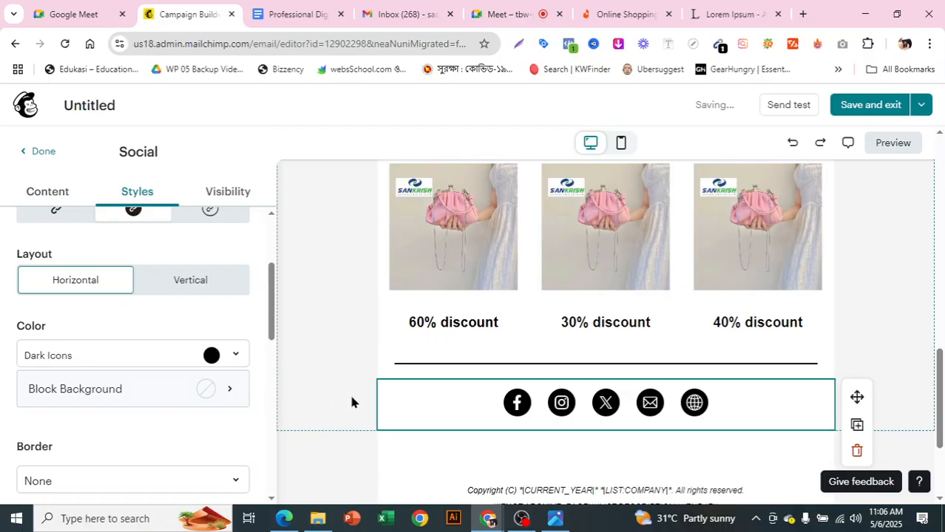
{"action": "left_click", "coordinate": [211, 357]}
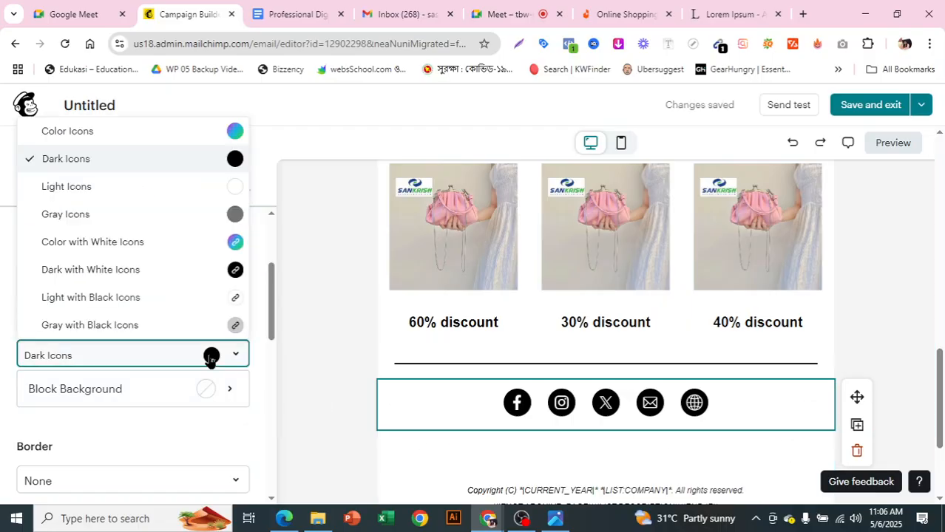
{"action": "left_click", "coordinate": [237, 244]}
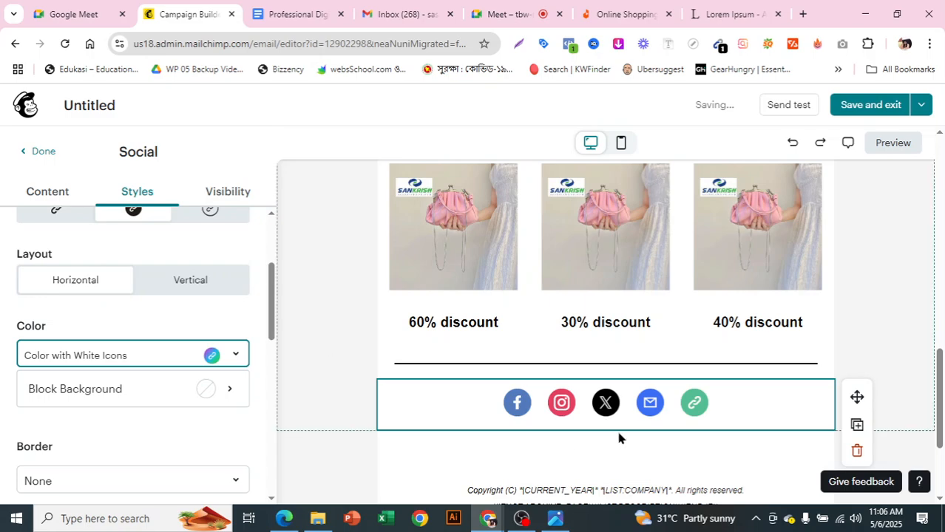
Step: Try a dark red block background behind the social icons and set it back to Transparent
{"action": "left_click", "coordinate": [177, 391]}
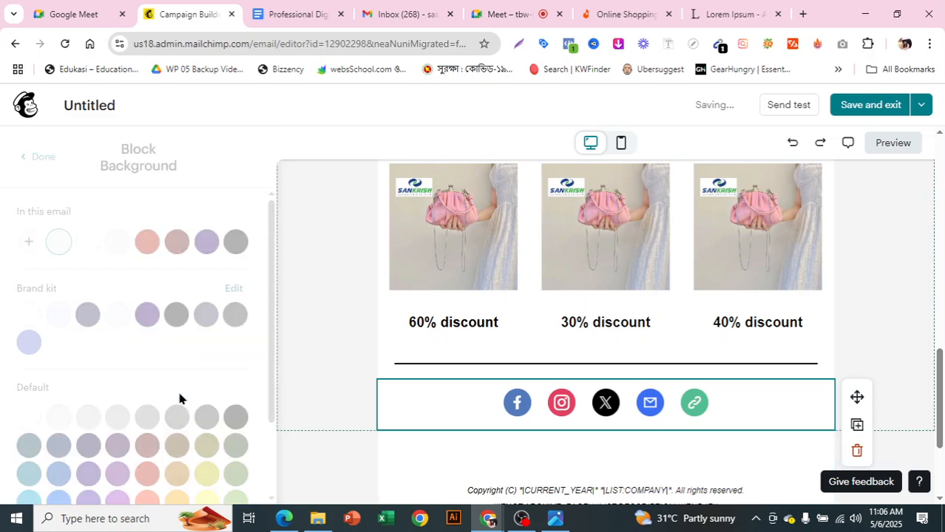
{"action": "left_click", "coordinate": [176, 241]}
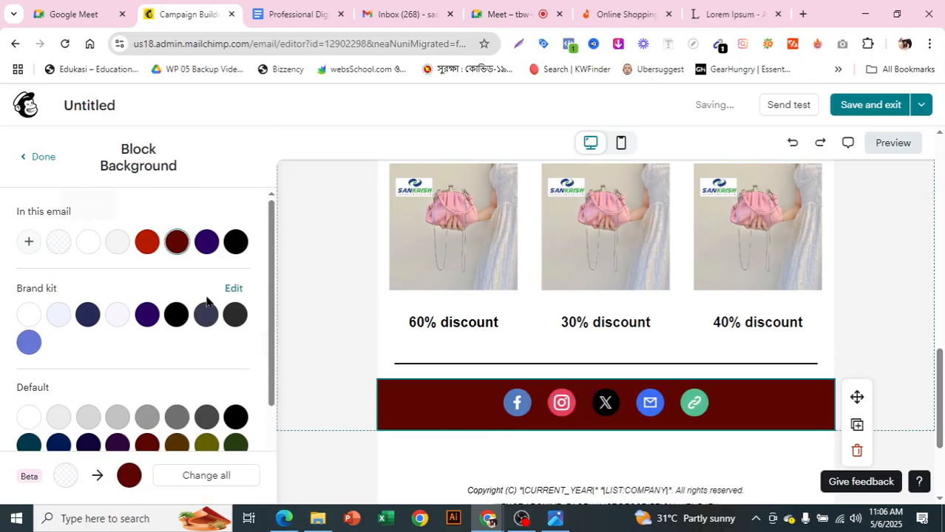
{"action": "scroll", "coordinate": [152, 340], "scroll_direction": "down", "scroll_amount": 2}
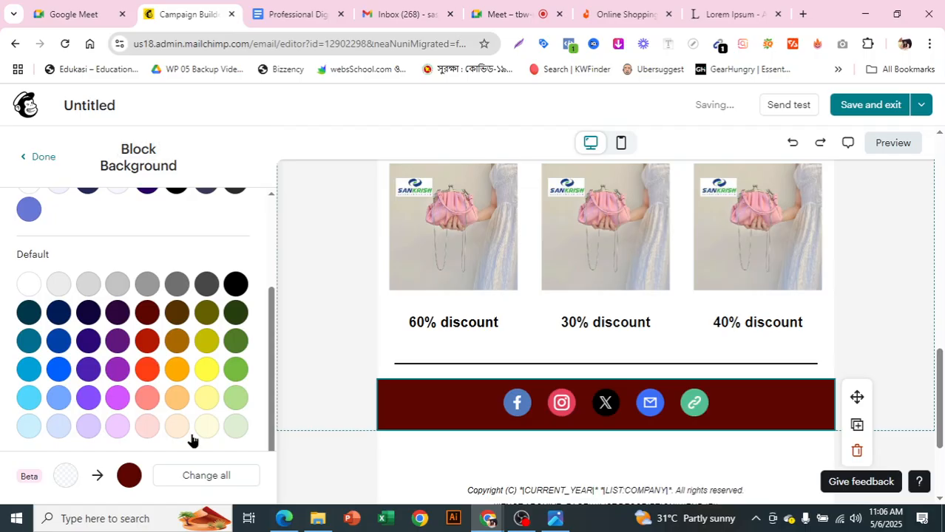
{"action": "scroll", "coordinate": [143, 350], "scroll_direction": "up", "scroll_amount": 4}
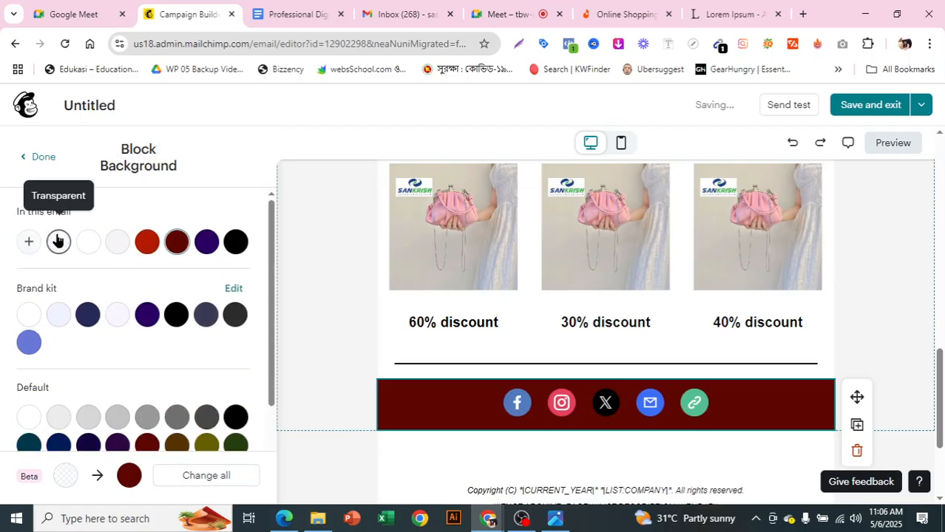
{"action": "left_click", "coordinate": [57, 241]}
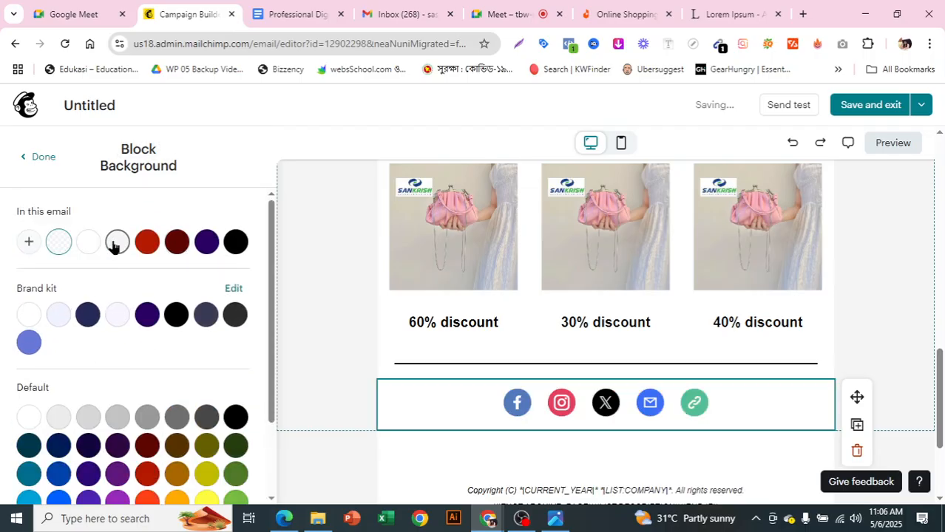
{"action": "left_click", "coordinate": [43, 158]}
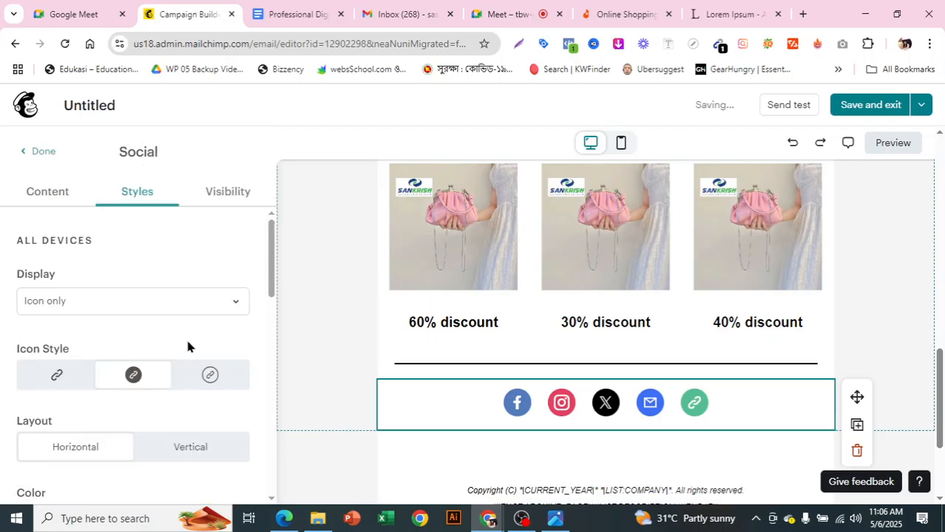
Step: Change the social block's icon style to plain icons without a circle
{"action": "scroll", "coordinate": [189, 348], "scroll_direction": "down", "scroll_amount": 1}
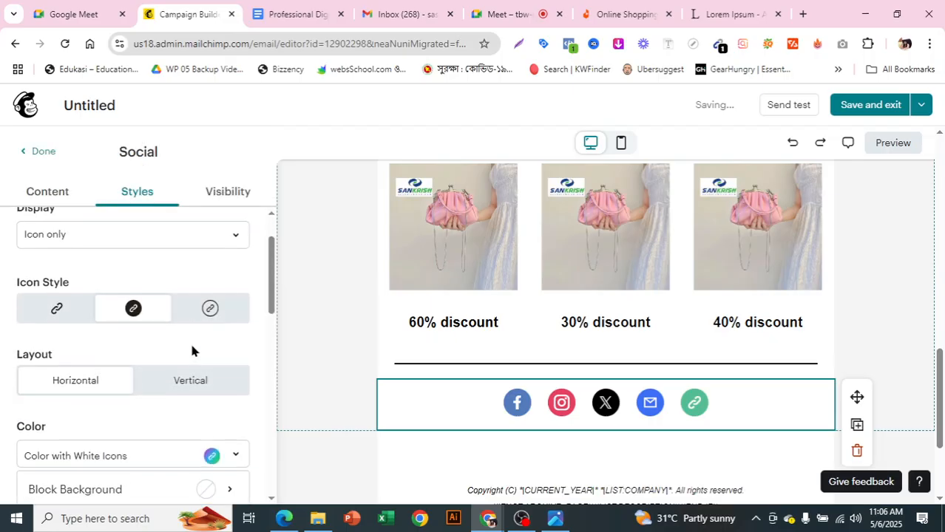
{"action": "left_click", "coordinate": [62, 311]}
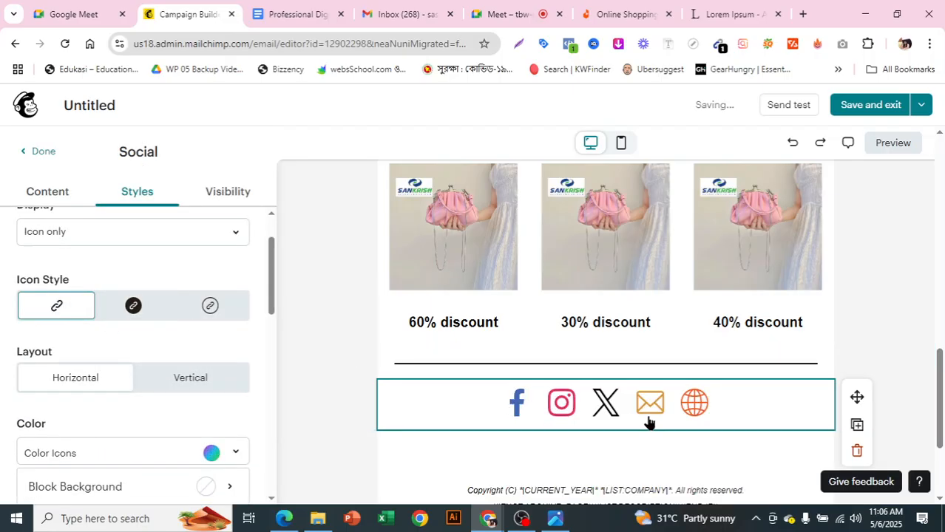
Step: Try the filled-circle style for the social icons and set the icon style to outlined circles
{"action": "left_click", "coordinate": [144, 313]}
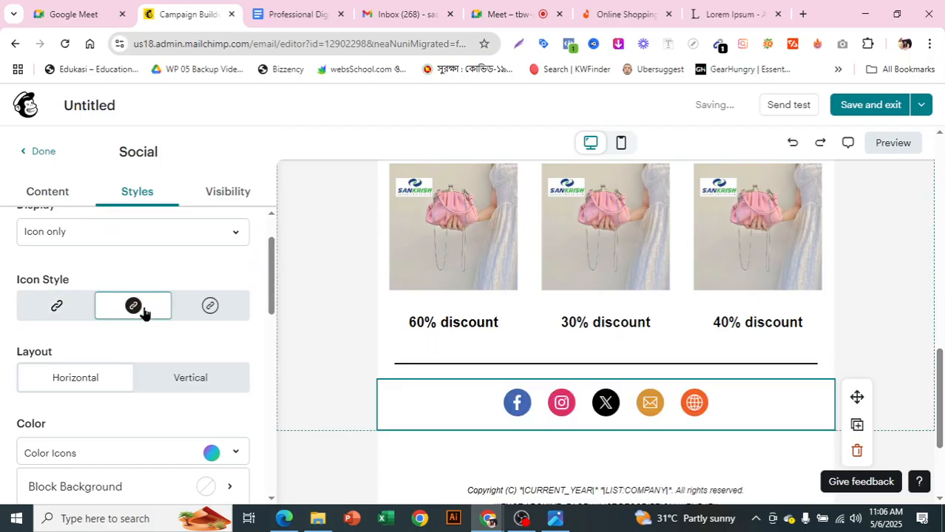
{"action": "left_click", "coordinate": [219, 312]}
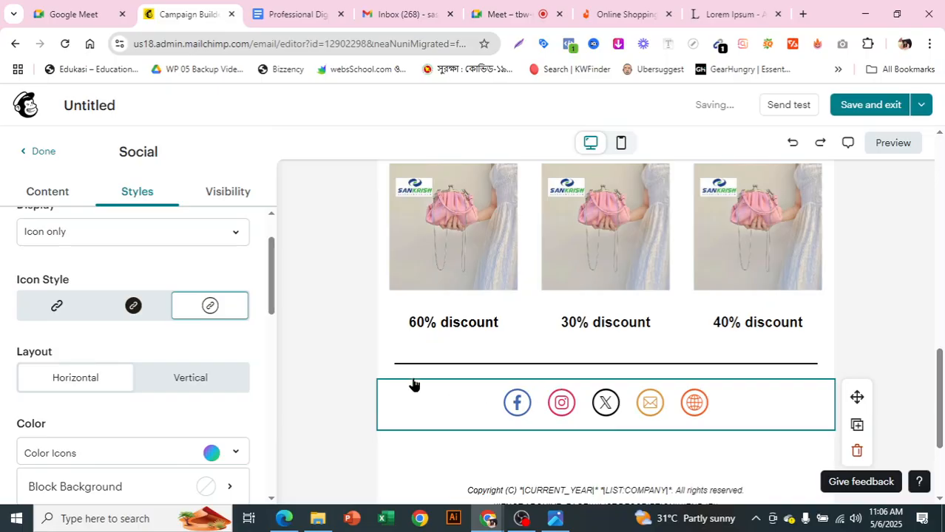
Step: Try the Medium size for the social icons and set the size back to Large
{"action": "scroll", "coordinate": [195, 330], "scroll_direction": "down", "scroll_amount": 1}
{"action": "scroll", "coordinate": [197, 334], "scroll_direction": "down", "scroll_amount": 2}
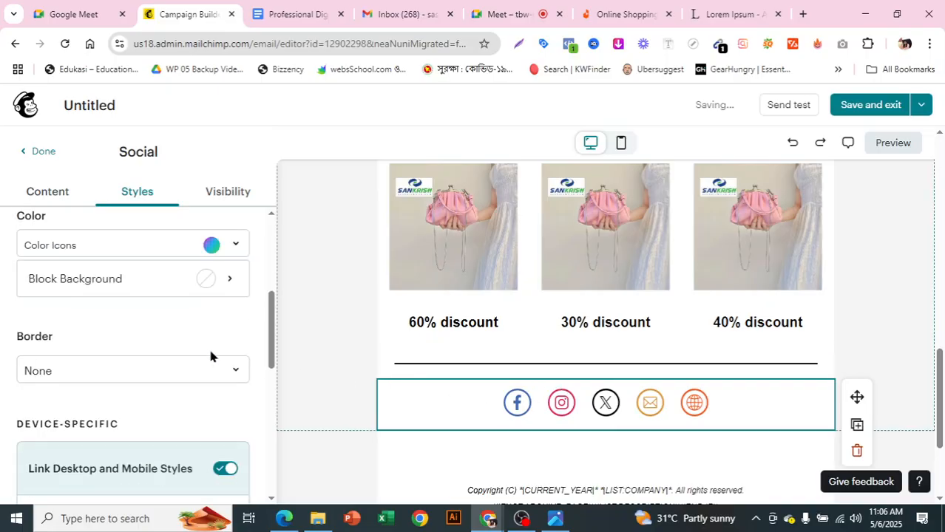
{"action": "scroll", "coordinate": [219, 386], "scroll_direction": "down", "scroll_amount": 3}
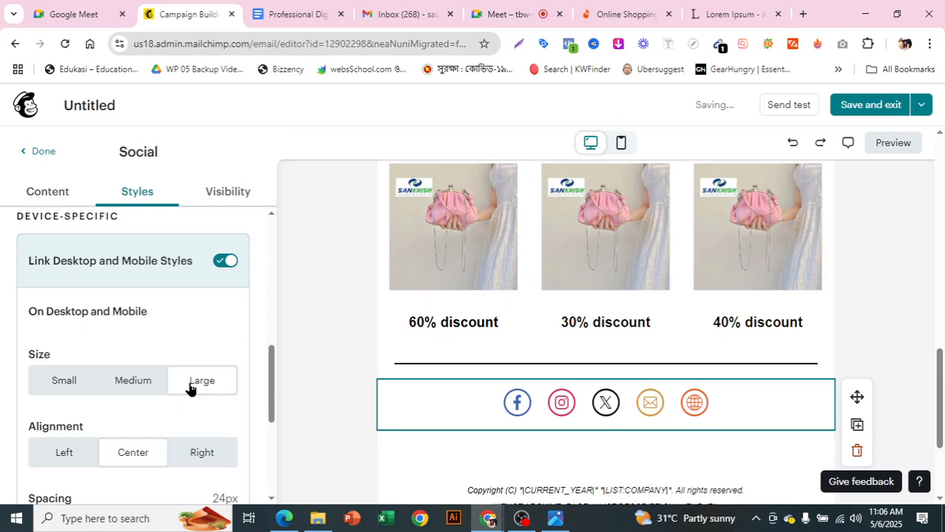
{"action": "scroll", "coordinate": [190, 388], "scroll_direction": "down", "scroll_amount": 2}
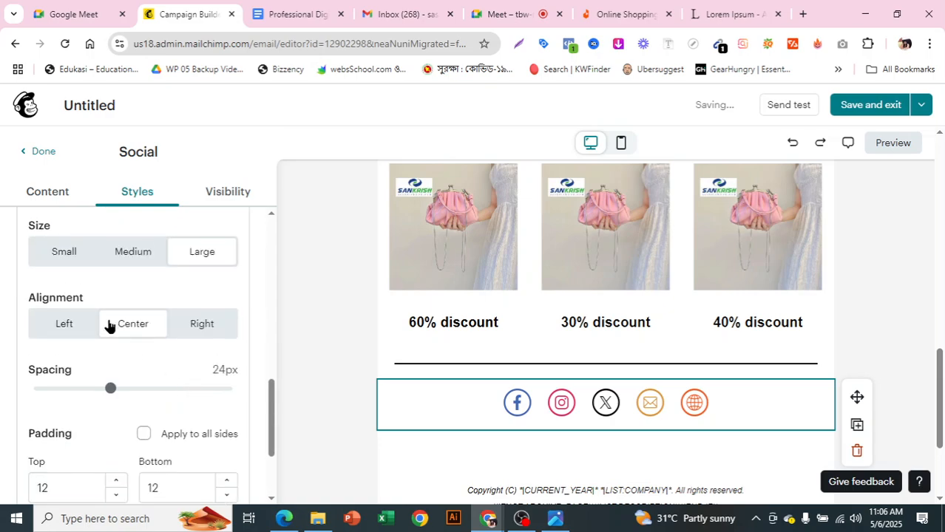
{"action": "scroll", "coordinate": [124, 365], "scroll_direction": "up", "scroll_amount": 6}
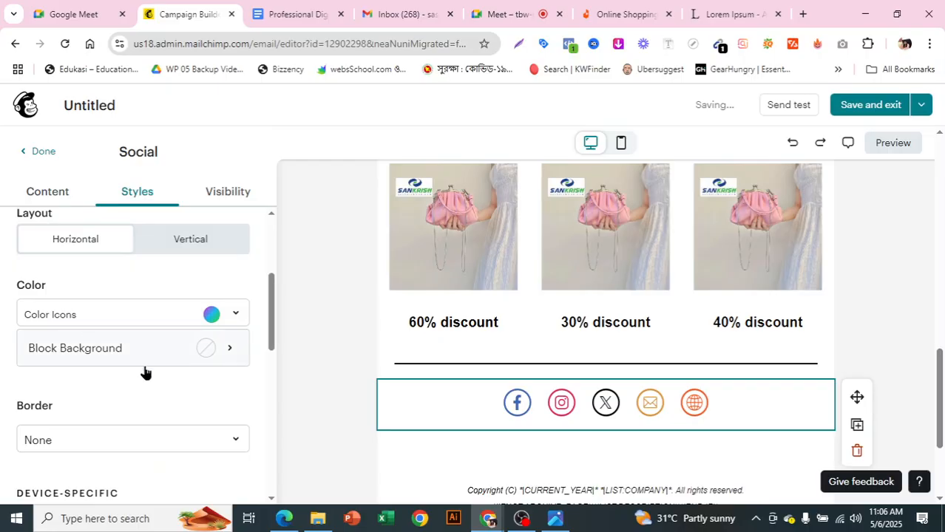
{"action": "scroll", "coordinate": [145, 372], "scroll_direction": "down", "scroll_amount": 2}
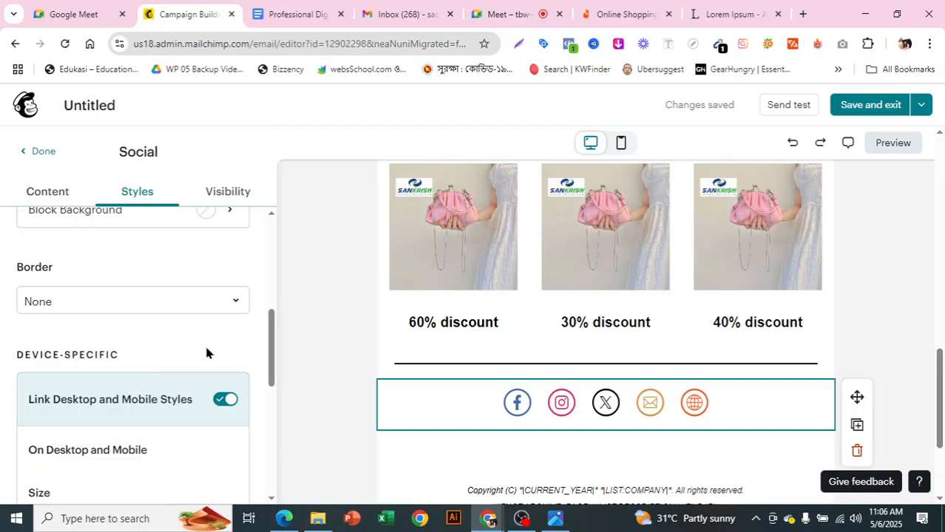
{"action": "scroll", "coordinate": [170, 381], "scroll_direction": "down", "scroll_amount": 1}
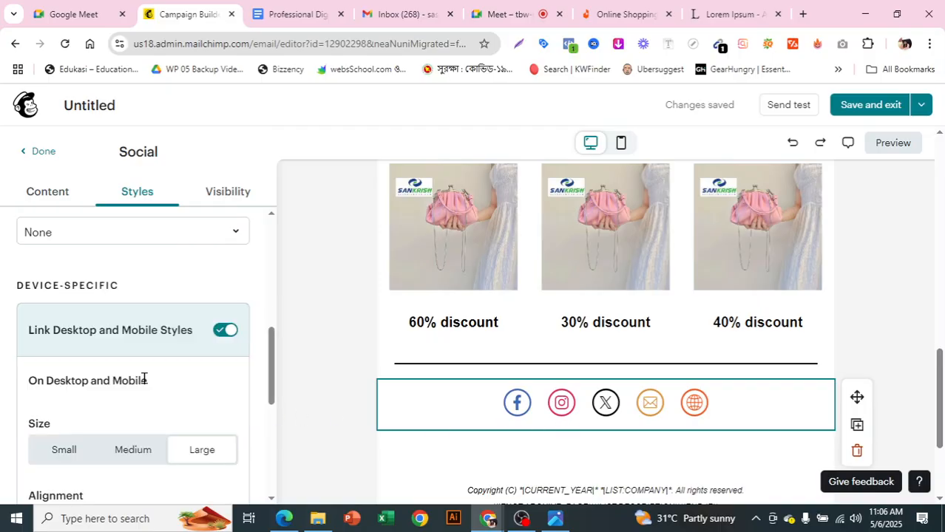
{"action": "scroll", "coordinate": [144, 378], "scroll_direction": "down", "scroll_amount": 1}
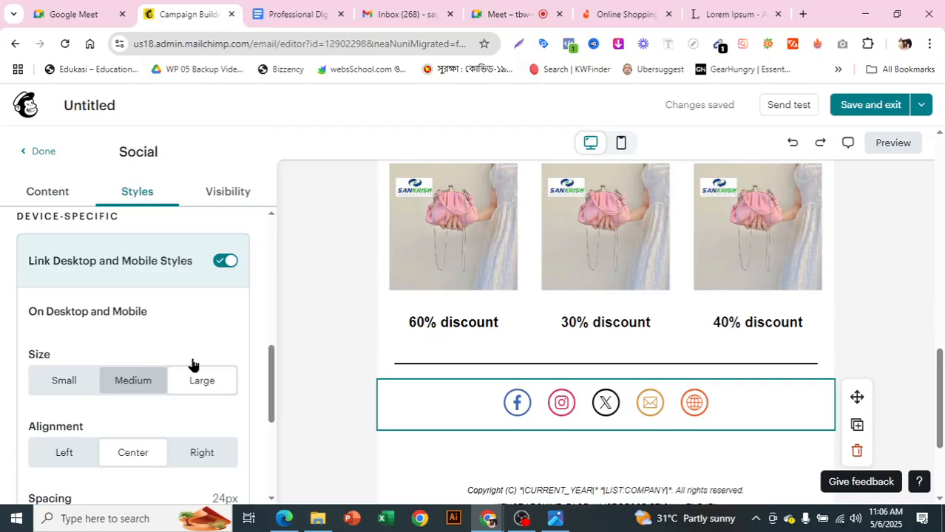
{"action": "left_click", "coordinate": [153, 382]}
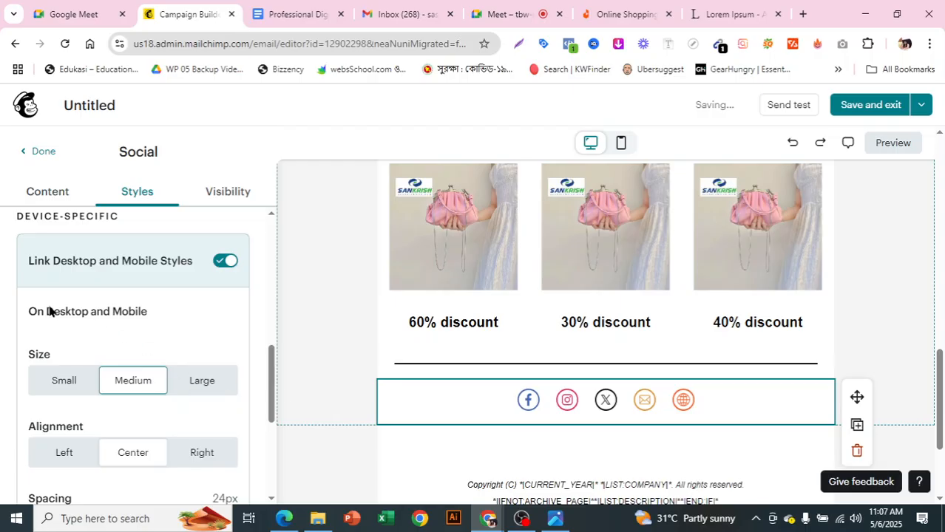
{"action": "left_click", "coordinate": [185, 386]}
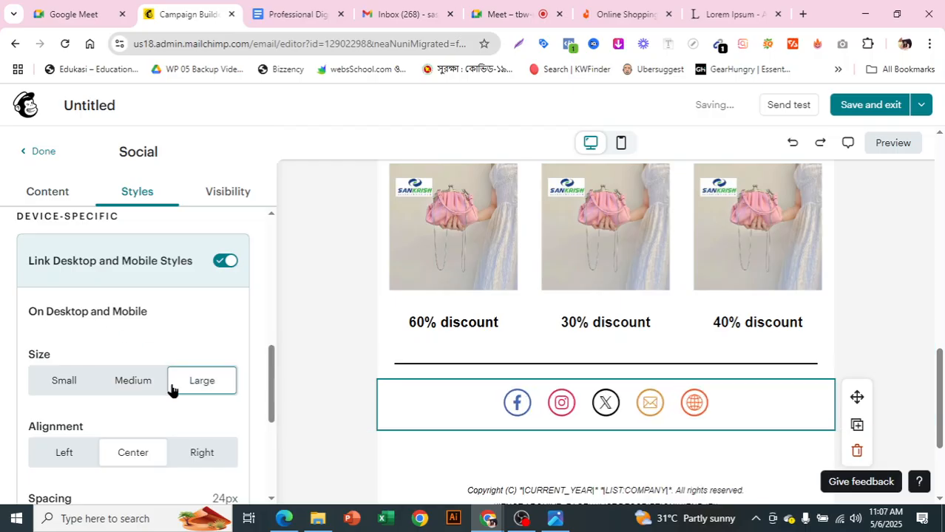
Step: Finish editing the social block and add a Creative Assistant block between the discount row and the divider
{"action": "scroll", "coordinate": [173, 390], "scroll_direction": "up", "scroll_amount": 5}
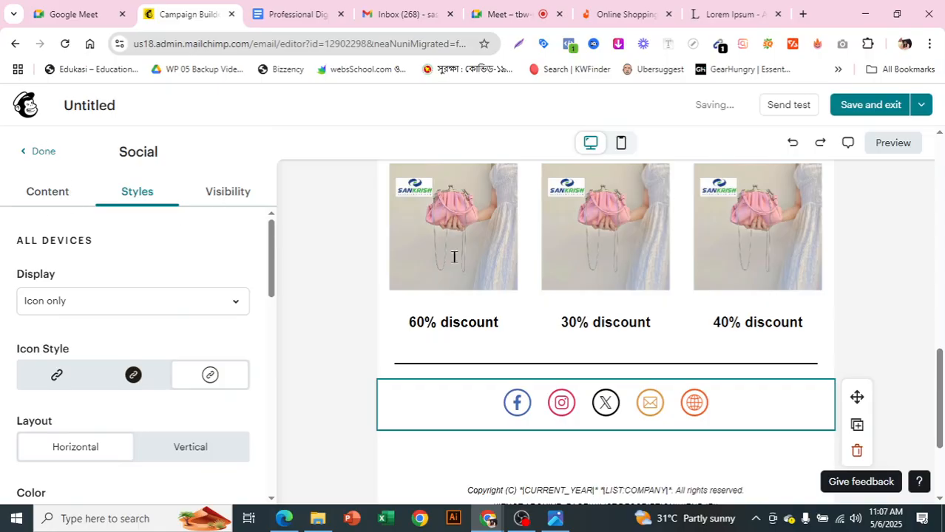
{"action": "left_click", "coordinate": [43, 152]}
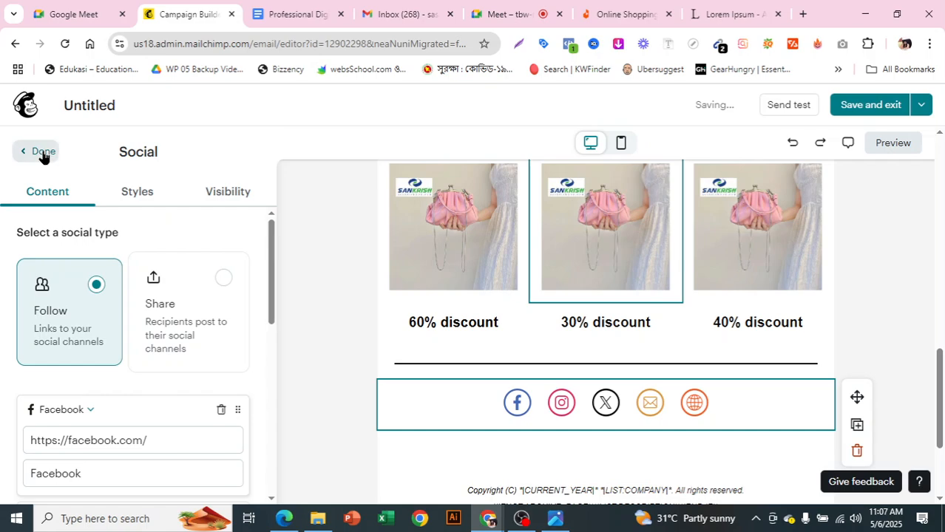
{"action": "scroll", "coordinate": [184, 307], "scroll_direction": "down", "scroll_amount": 1}
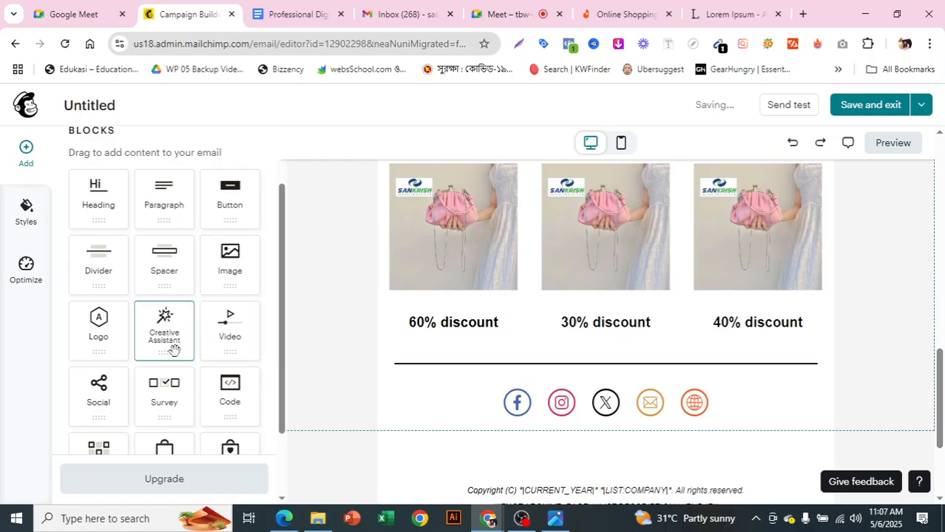
{"action": "left_click_drag", "start_coordinate": [167, 337], "coordinate": [633, 368]}
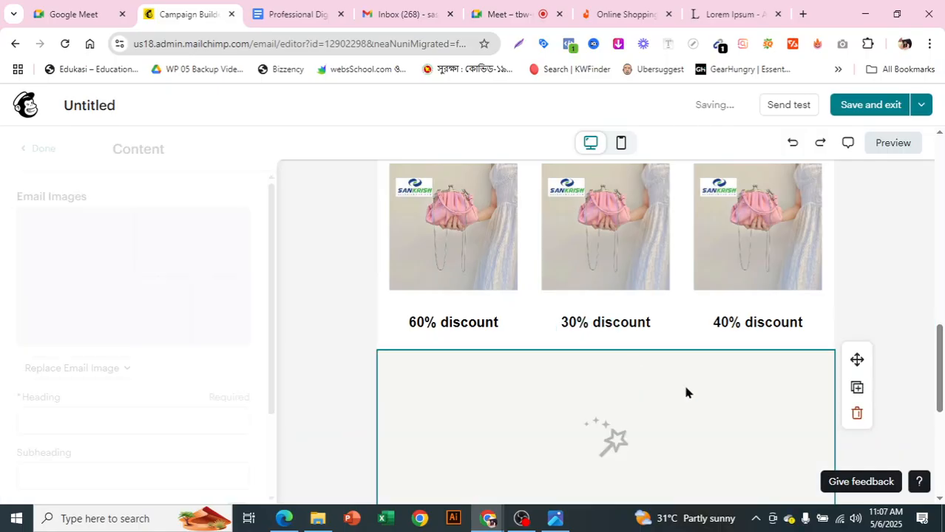
Step: Generate Creative Assistant designs from the preset email image and heading, without a subheading or logo
{"action": "scroll", "coordinate": [717, 381], "scroll_direction": "down", "scroll_amount": 2}
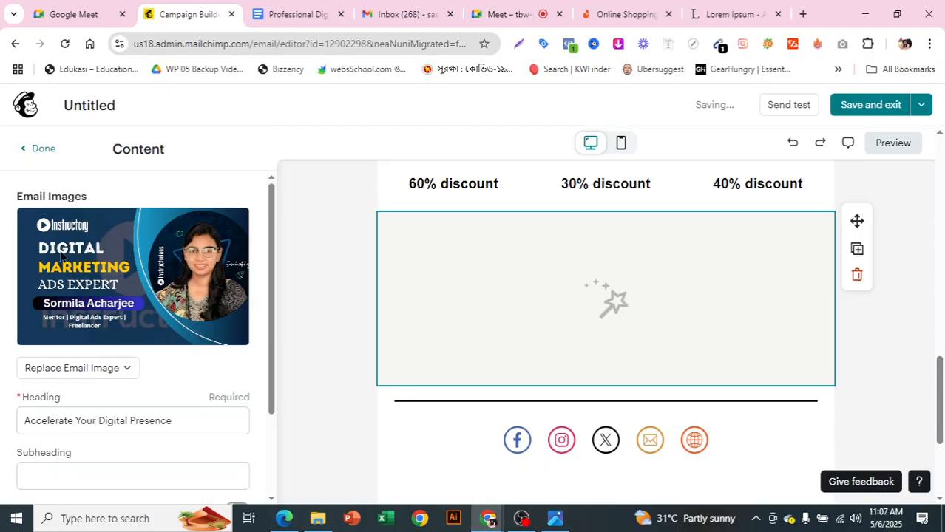
{"action": "scroll", "coordinate": [177, 365], "scroll_direction": "down", "scroll_amount": 3}
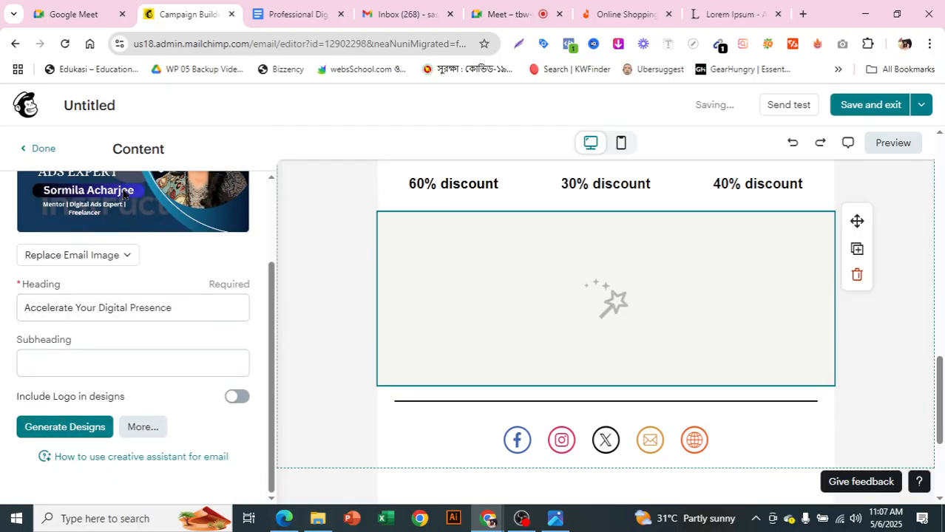
{"action": "left_click", "coordinate": [63, 428]}
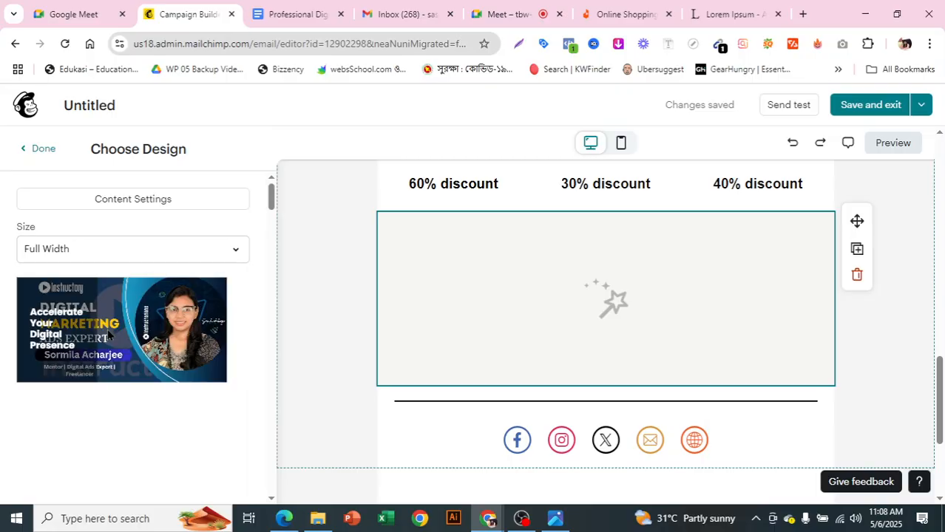
Step: Apply the full-width banner design with the stacked white heading over the image's darkened left side
{"action": "scroll", "coordinate": [126, 352], "scroll_direction": "down", "scroll_amount": 2}
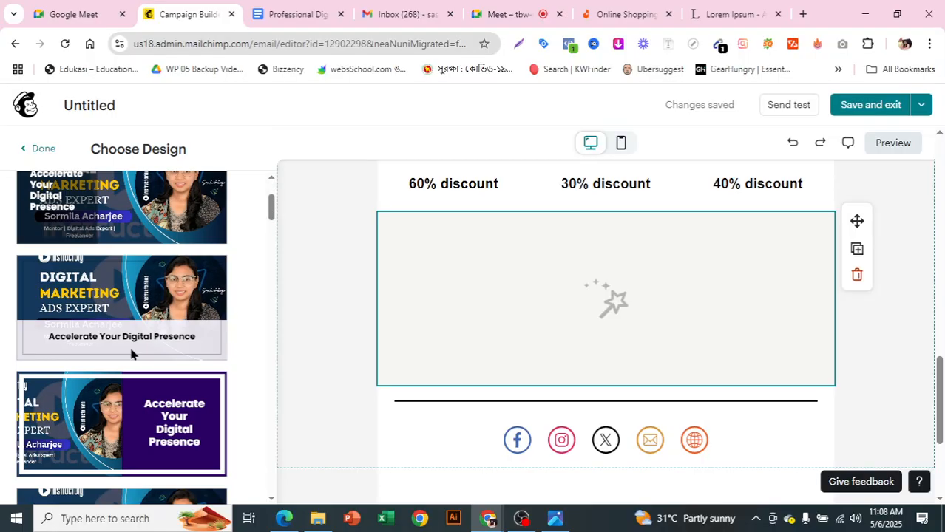
{"action": "scroll", "coordinate": [156, 424], "scroll_direction": "down", "scroll_amount": 1}
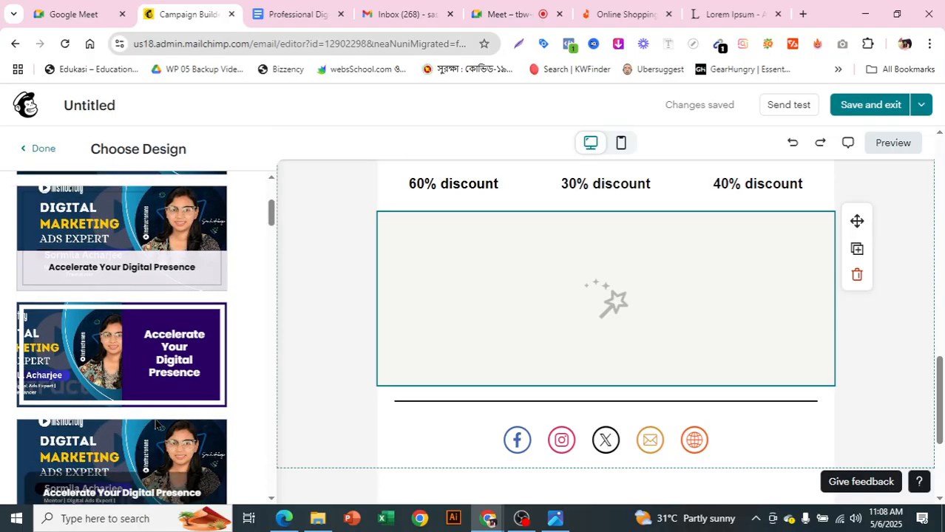
{"action": "scroll", "coordinate": [107, 449], "scroll_direction": "down", "scroll_amount": 2}
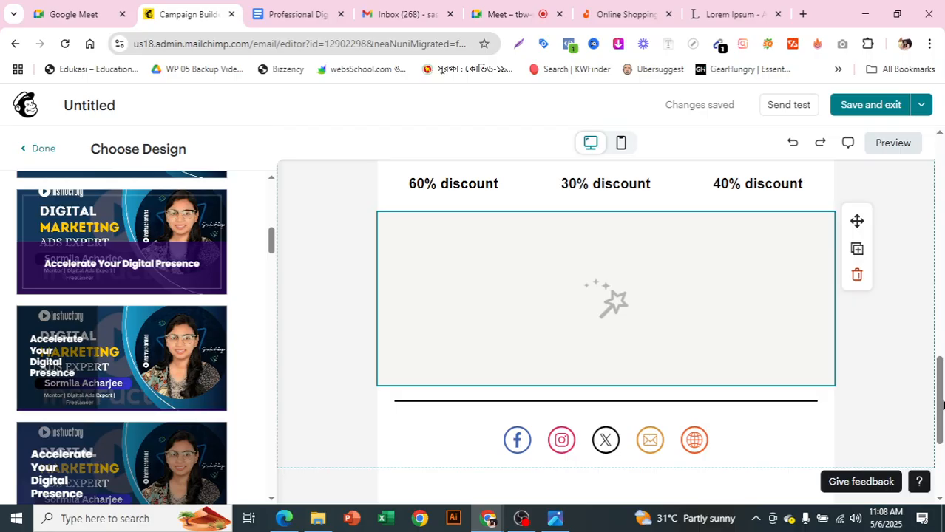
{"action": "left_click", "coordinate": [185, 380]}
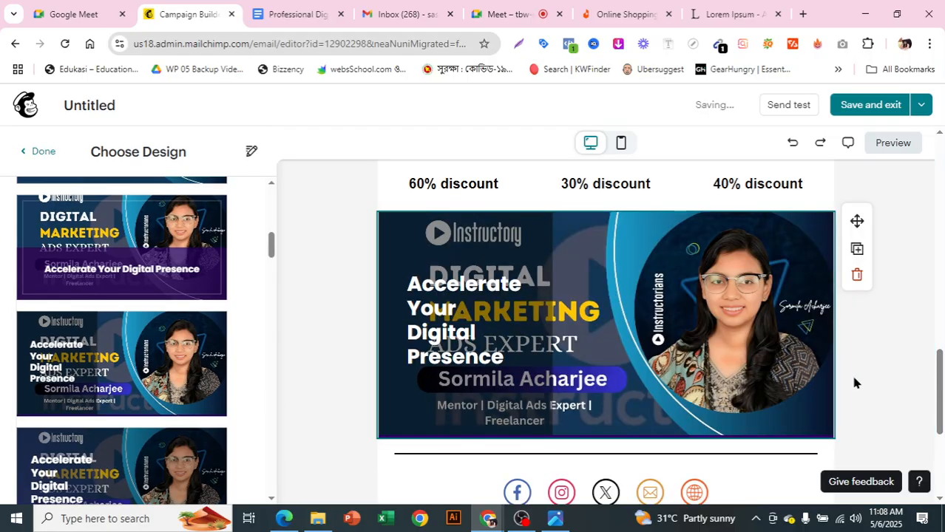
Step: Review the email layout in desktop and mobile views, including the new banner, and return to desktop view
{"action": "scroll", "coordinate": [853, 382], "scroll_direction": "down", "scroll_amount": 1}
{"action": "scroll", "coordinate": [816, 310], "scroll_direction": "up", "scroll_amount": 4}
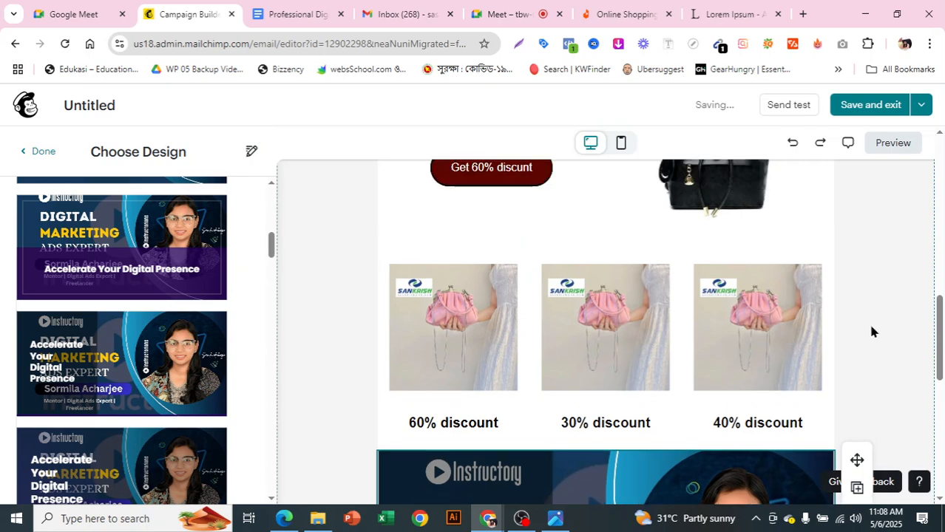
{"action": "scroll", "coordinate": [871, 331], "scroll_direction": "up", "scroll_amount": 10}
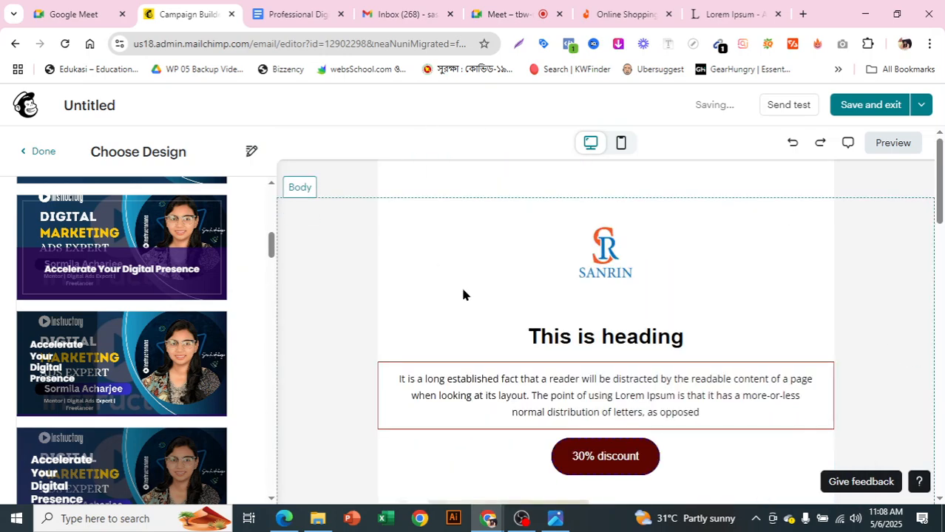
{"action": "left_click", "coordinate": [622, 145]}
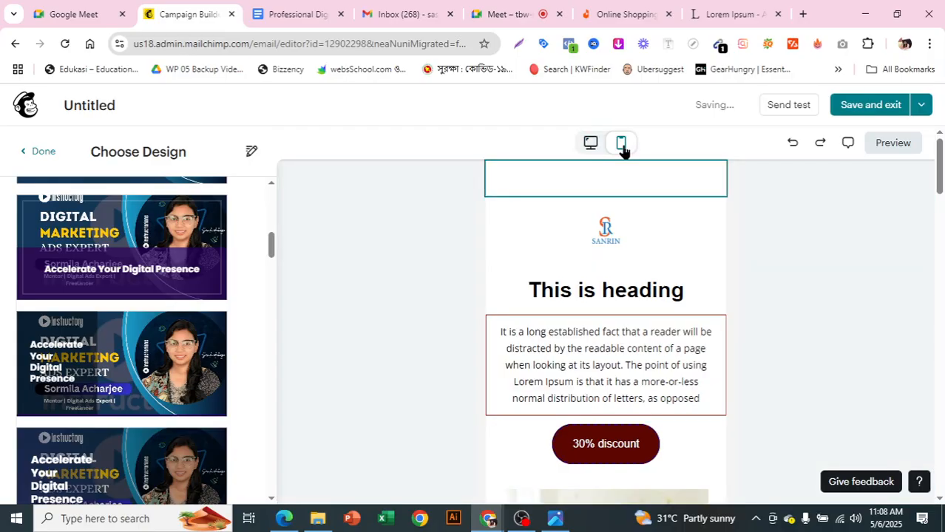
{"action": "scroll", "coordinate": [680, 275], "scroll_direction": "down", "scroll_amount": 7}
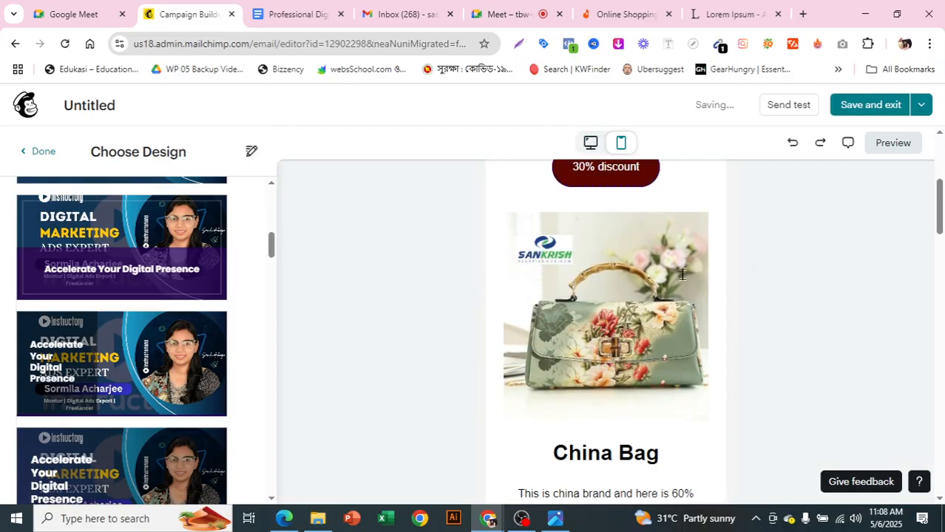
{"action": "scroll", "coordinate": [681, 278], "scroll_direction": "down", "scroll_amount": 10}
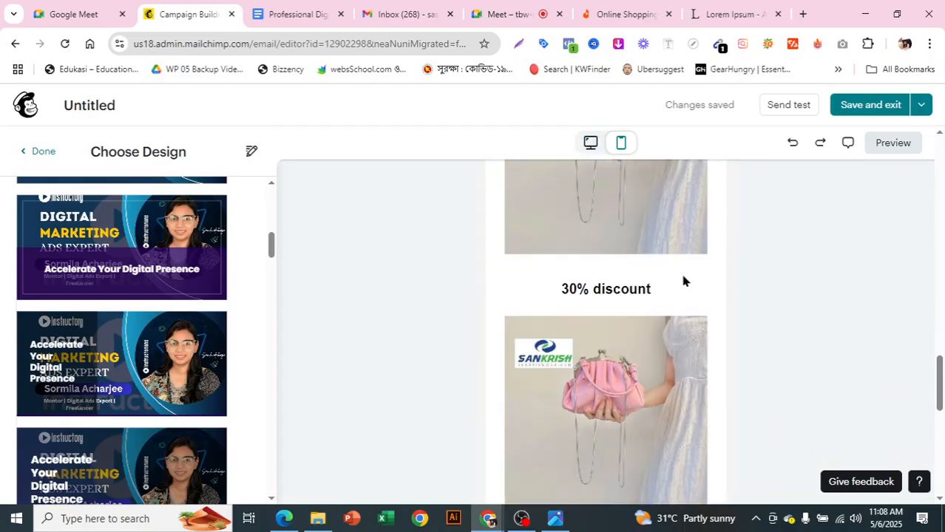
{"action": "scroll", "coordinate": [684, 280], "scroll_direction": "down", "scroll_amount": 1}
{"action": "scroll", "coordinate": [684, 279], "scroll_direction": "up", "scroll_amount": 2}
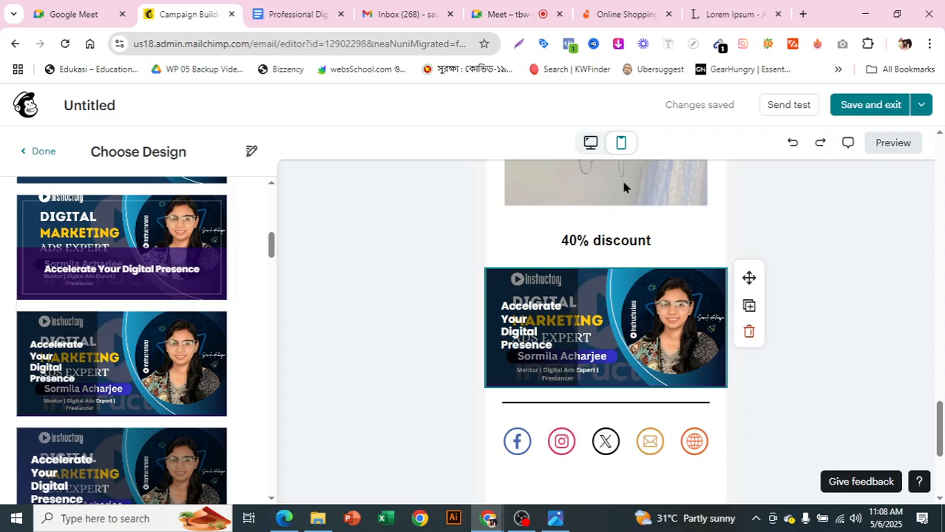
{"action": "left_click", "coordinate": [591, 143]}
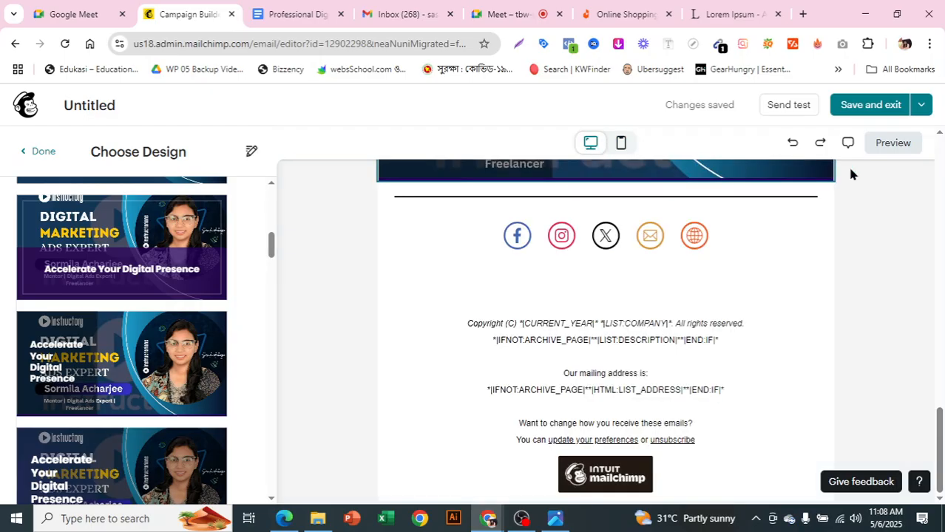
Step: Open the email preview in its desktop version and look over the rendered message
{"action": "right_click", "coordinate": [884, 144]}
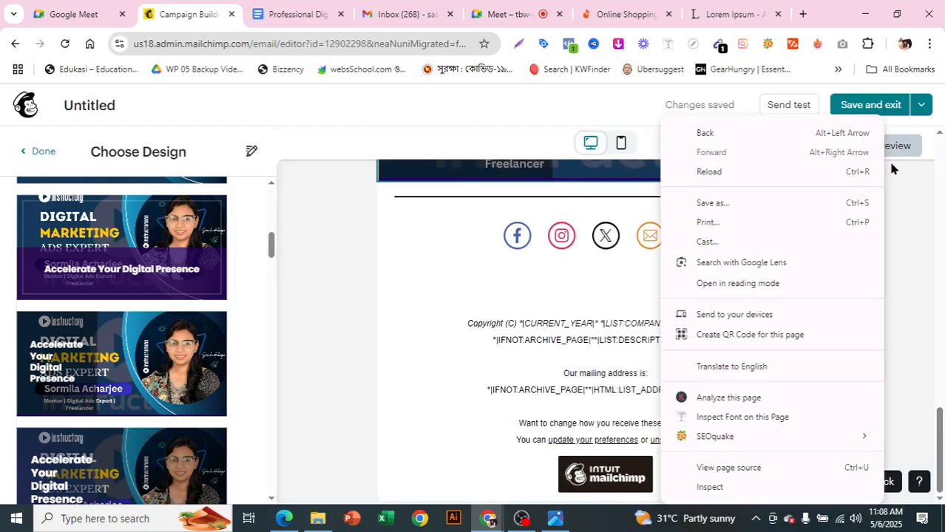
{"action": "left_click", "coordinate": [901, 150]}
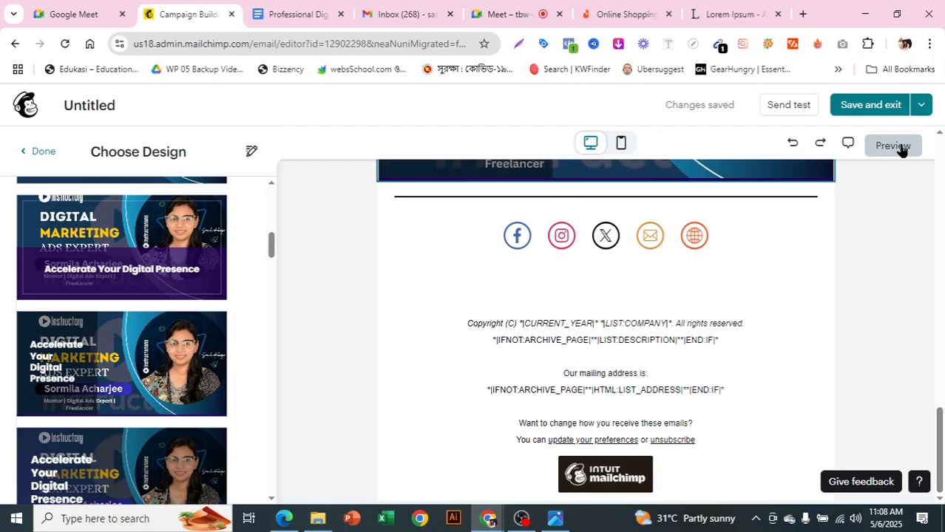
{"action": "left_click", "coordinate": [893, 146]}
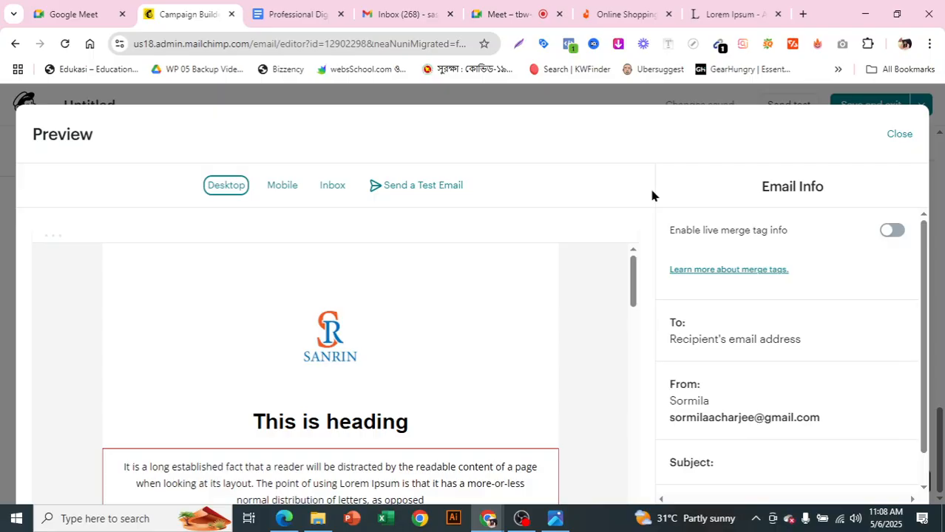
{"action": "left_click_drag", "start_coordinate": [633, 296], "coordinate": [634, 266]}
{"action": "scroll", "coordinate": [507, 348], "scroll_direction": "down", "scroll_amount": 1}
{"action": "scroll", "coordinate": [507, 356], "scroll_direction": "up", "scroll_amount": 1}
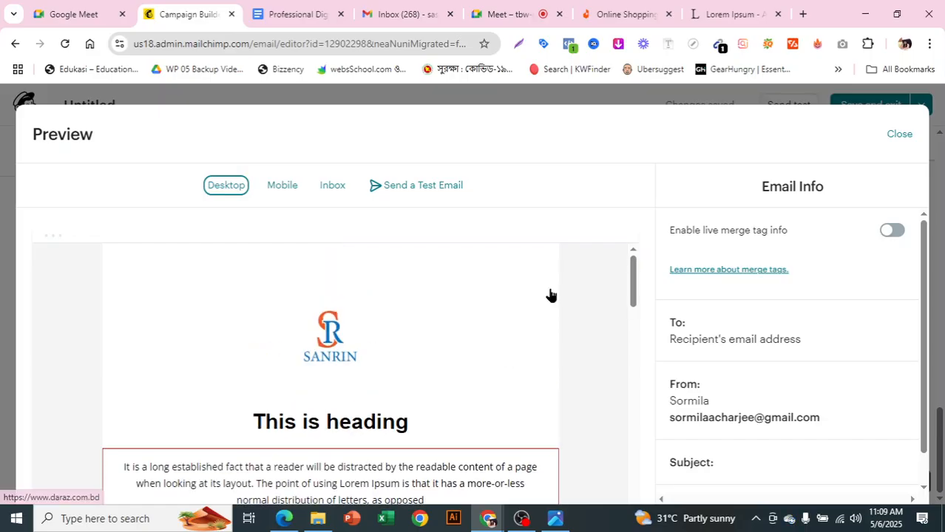
Step: Capture a full-page screenshot of the email preview with GoFullPage
{"action": "left_click", "coordinate": [841, 46]}
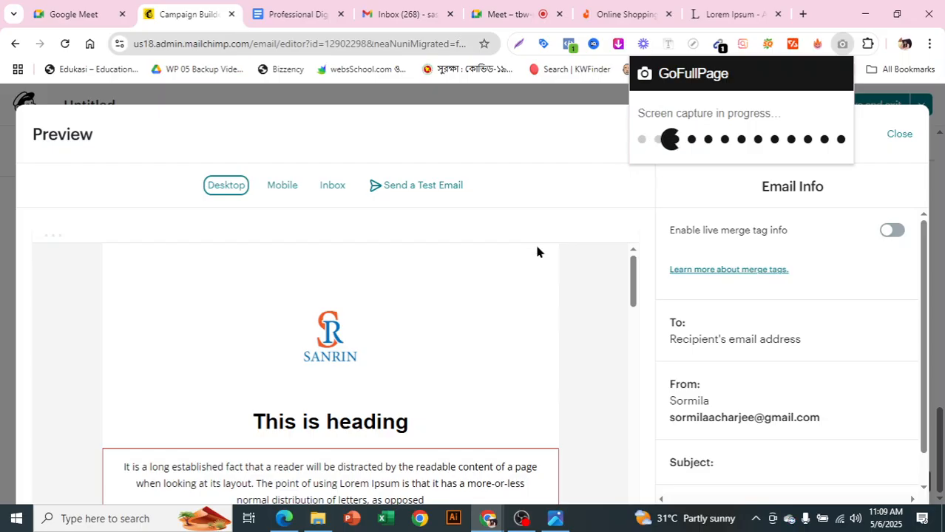
{"action": "left_click", "coordinate": [521, 520]}
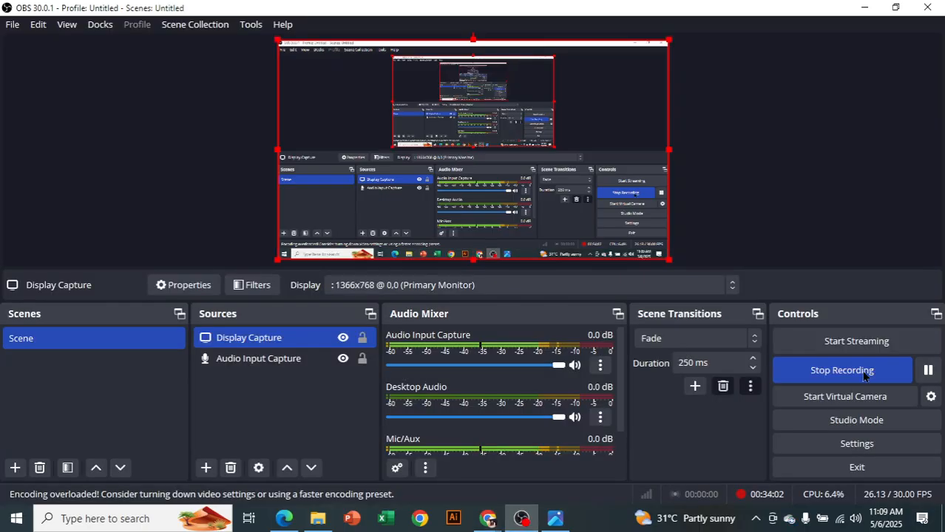